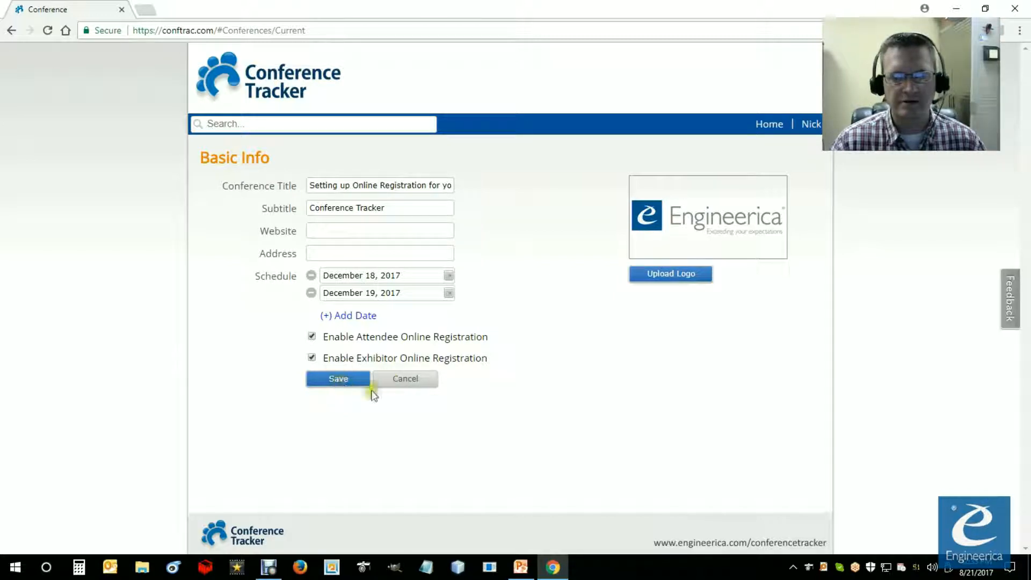
Step: Save the conference's basic info with attendee and exhibitor online registration enabled
click(328, 383)
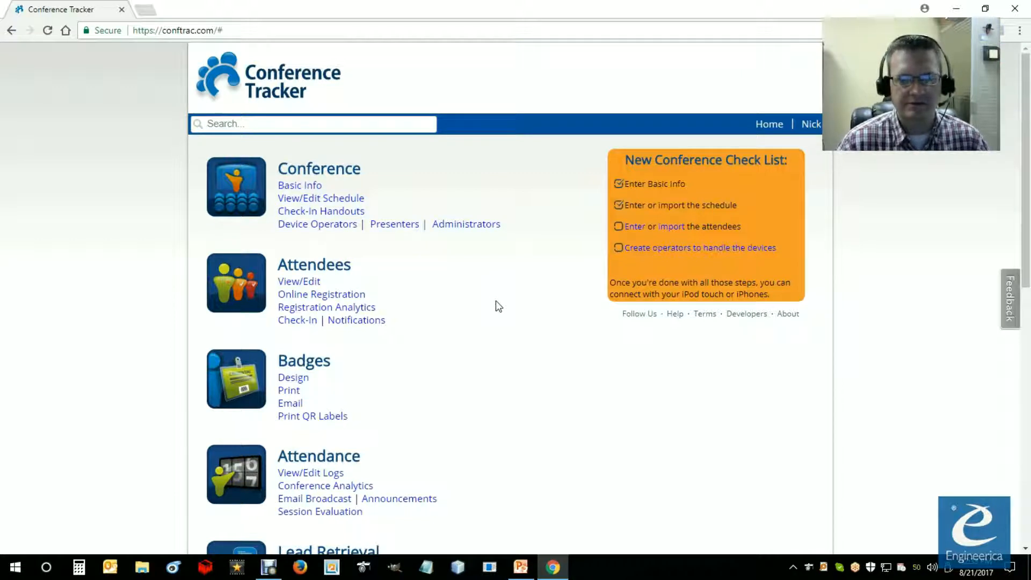
Step: Switch to the PowerPoint slide show to view the Attendee Registration slide, and return to Conference Tracker in Chrome
click(521, 567)
click(578, 473)
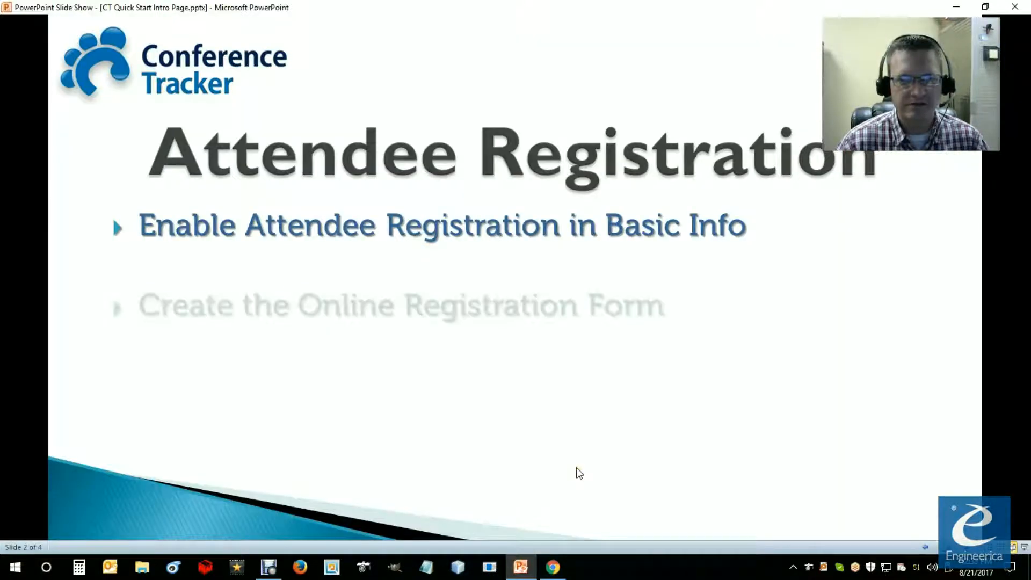
mouse_move(558, 575)
click(557, 576)
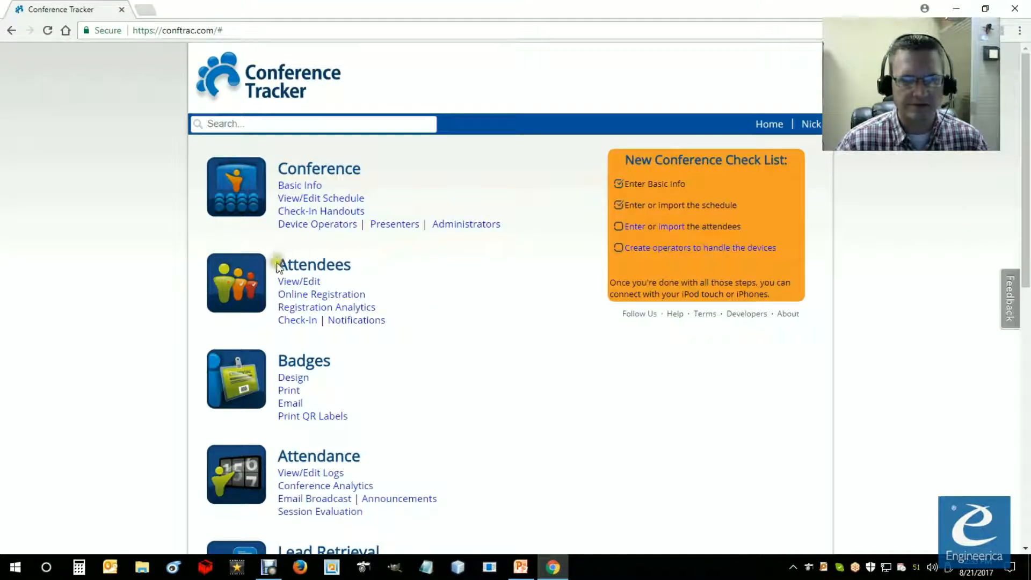
Step: Go to the attendees' online registration and open its registration form for editing
drag(279, 264, 338, 270)
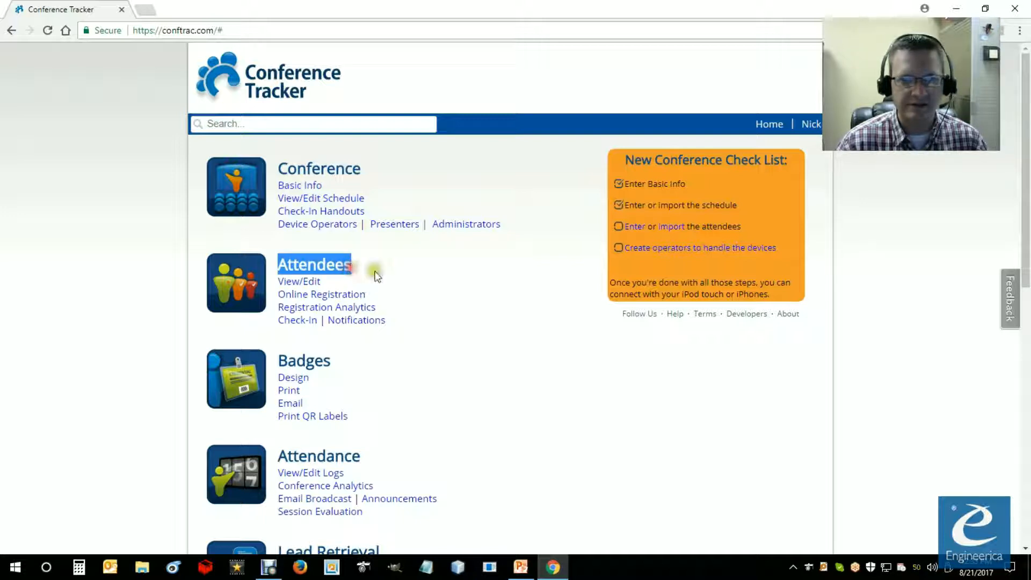
click(373, 269)
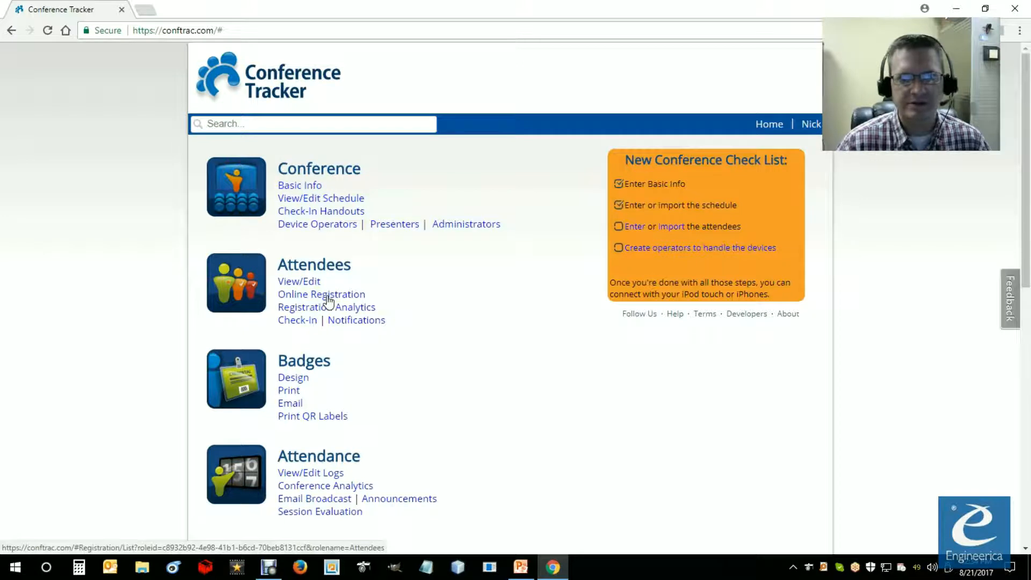
click(328, 296)
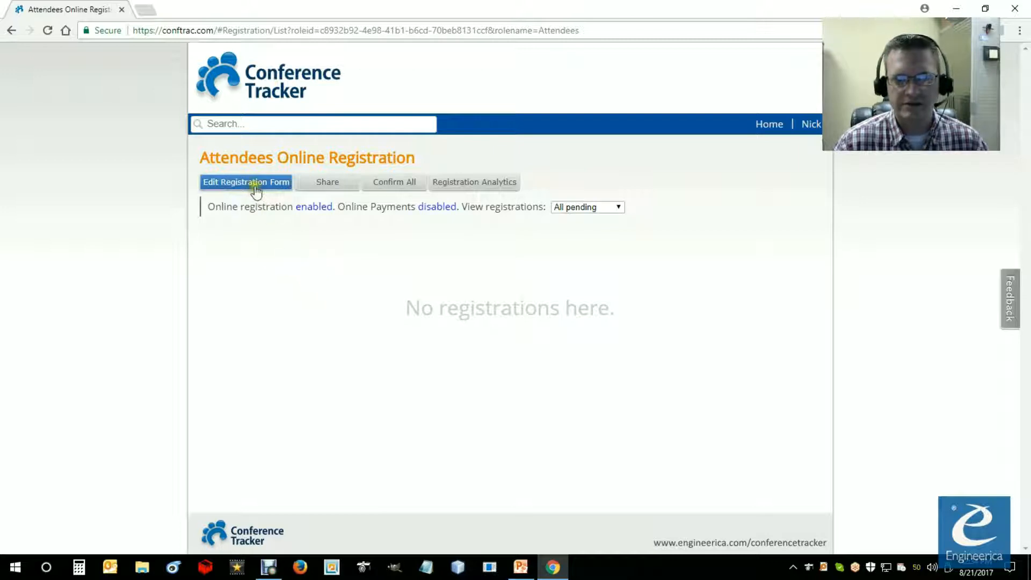
click(230, 188)
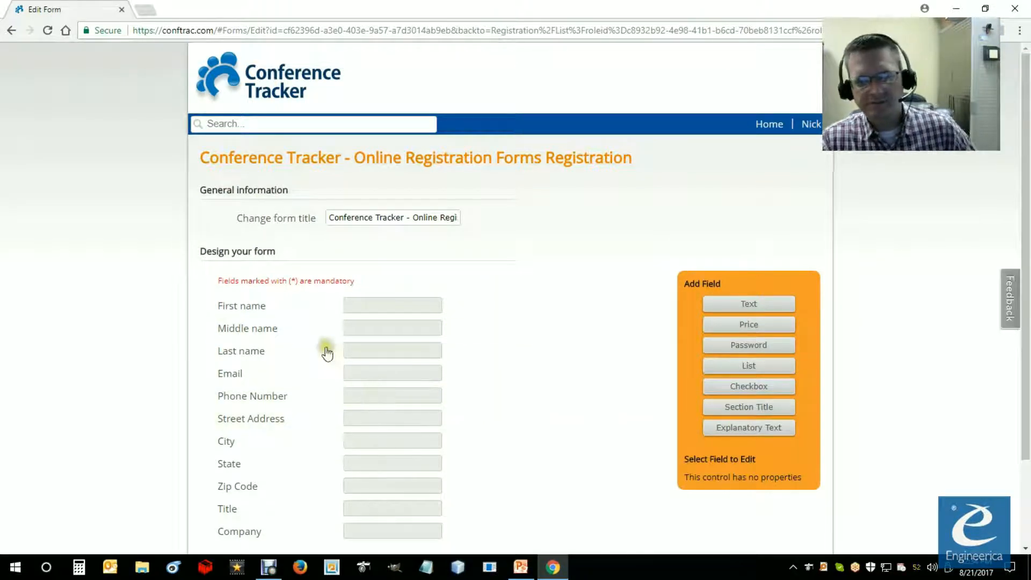
Step: Examine the registration form's default fields, its general information section and its current title
scroll(317, 330, down, 2)
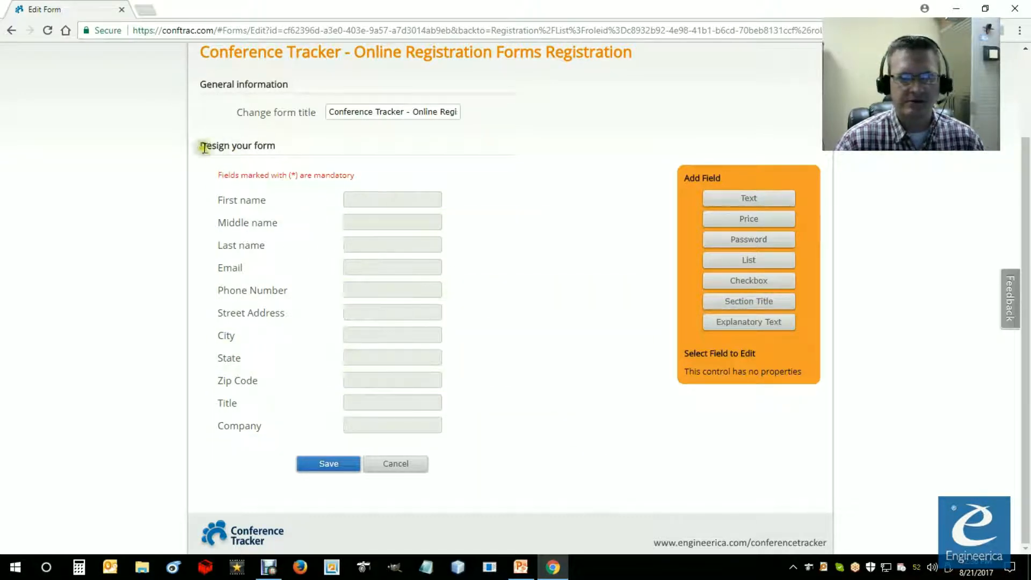
mouse_move(198, 82)
mouse_down()
mouse_move(283, 85)
mouse_move(198, 84)
mouse_up()
click(290, 86)
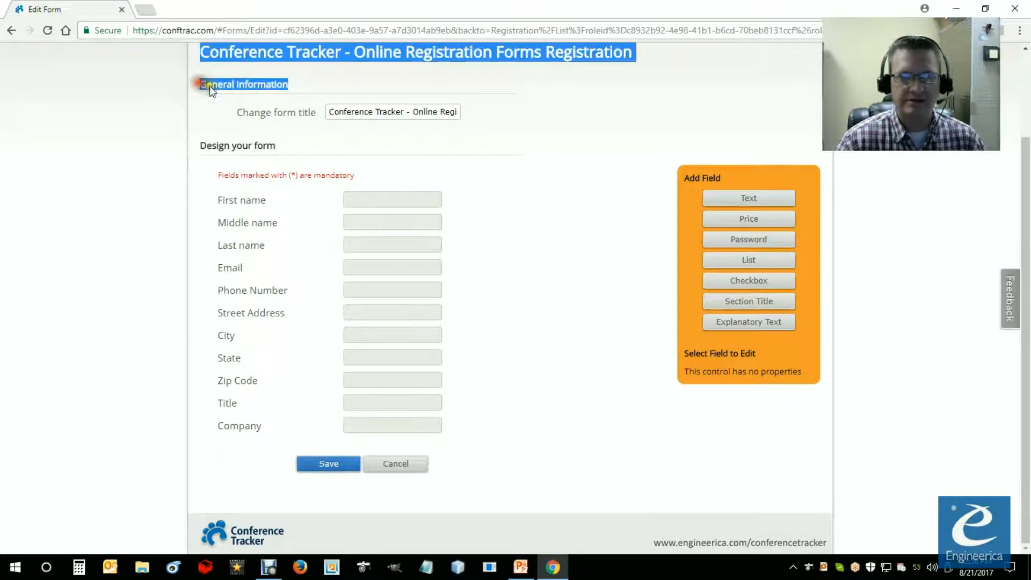
scroll(291, 153, up, 2)
drag(203, 190, 297, 197)
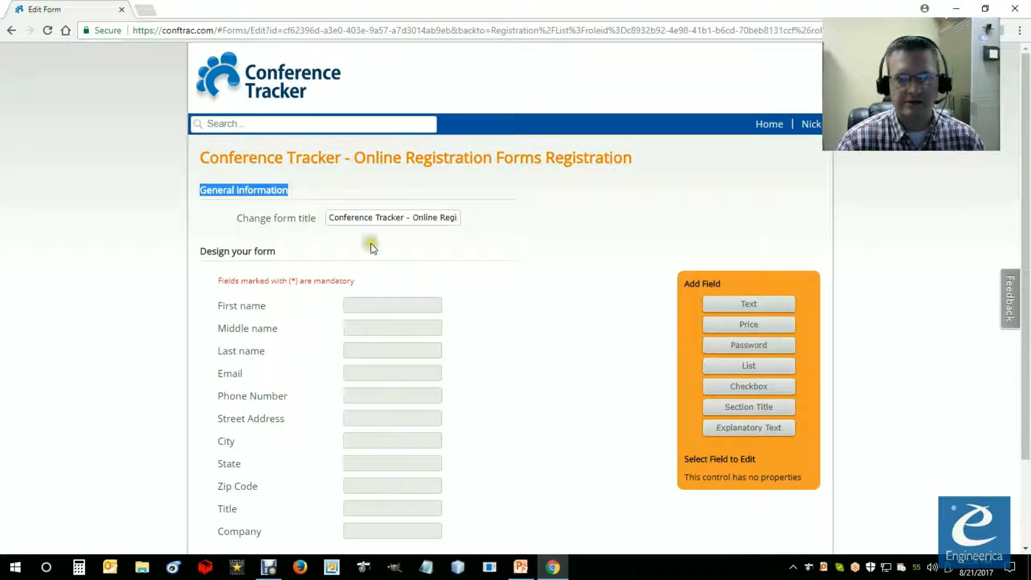
drag(201, 157, 640, 163)
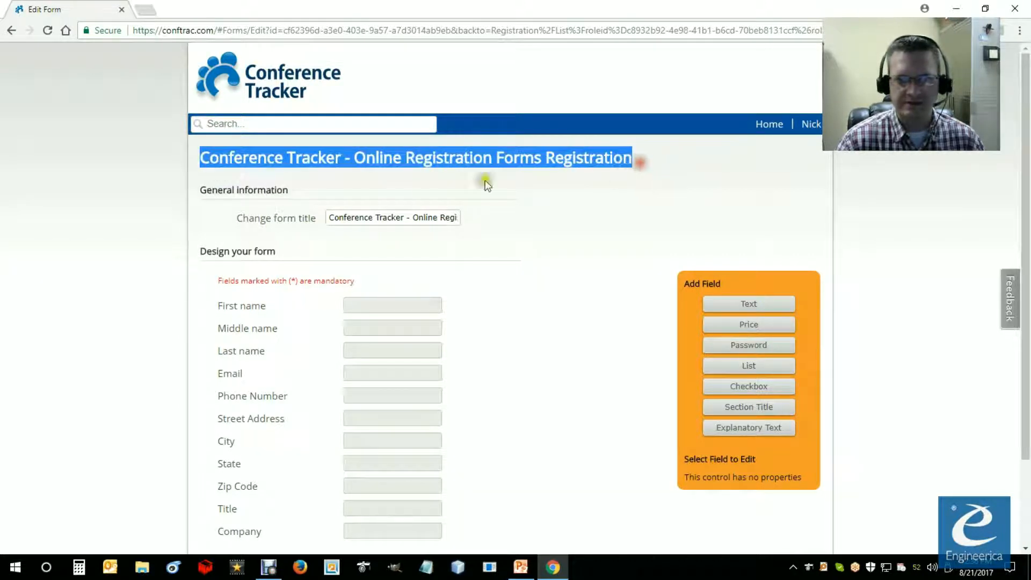
click(356, 159)
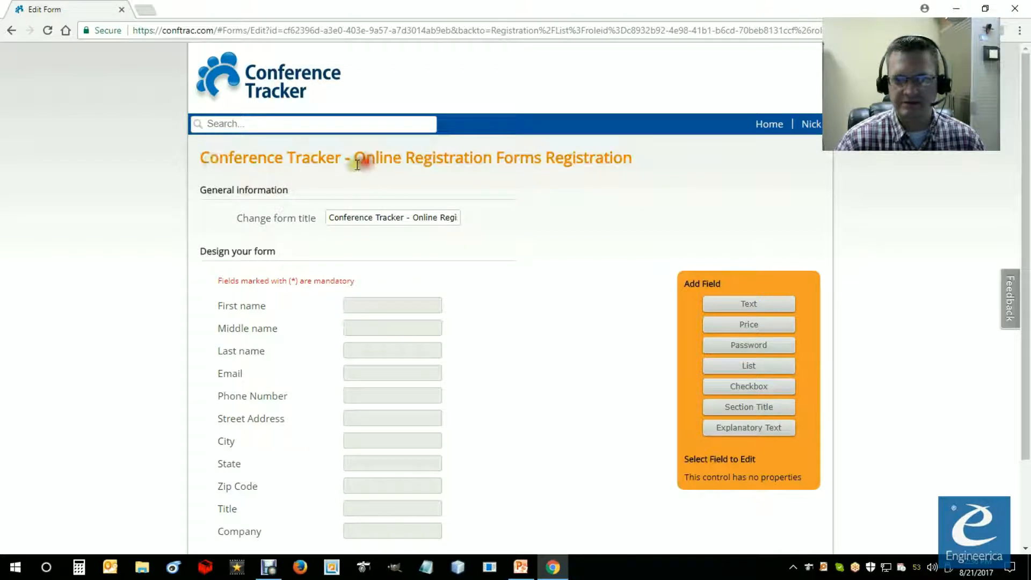
drag(197, 159, 637, 167)
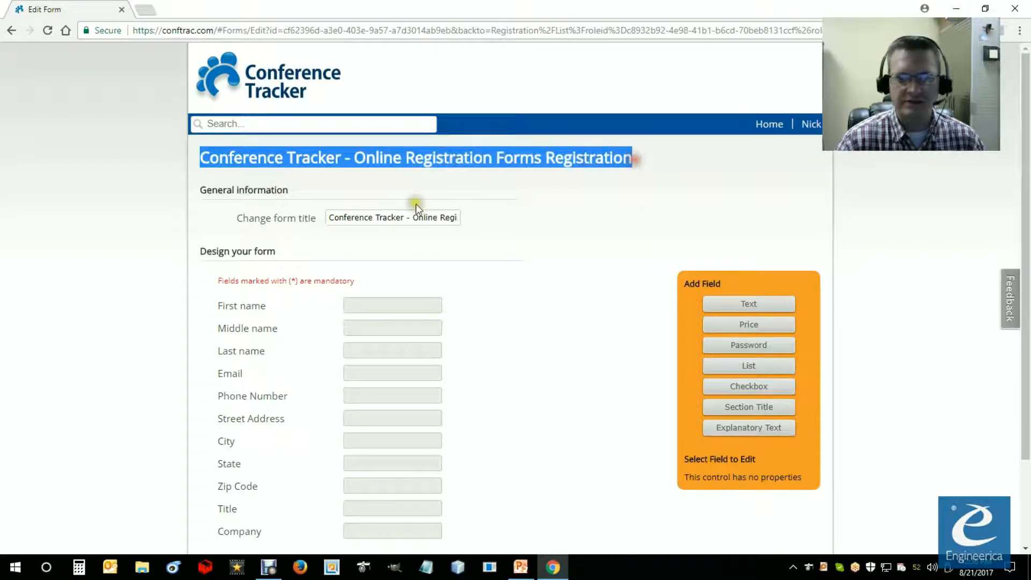
Step: Change the form title to "My Attendee Conference Registration"
click(391, 217)
drag(331, 218, 525, 219)
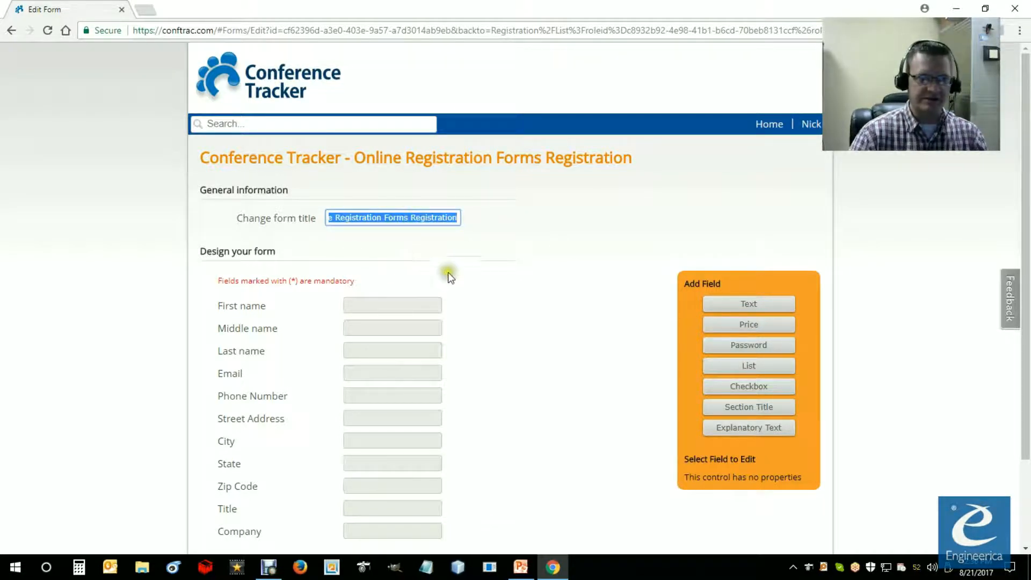
text(My)
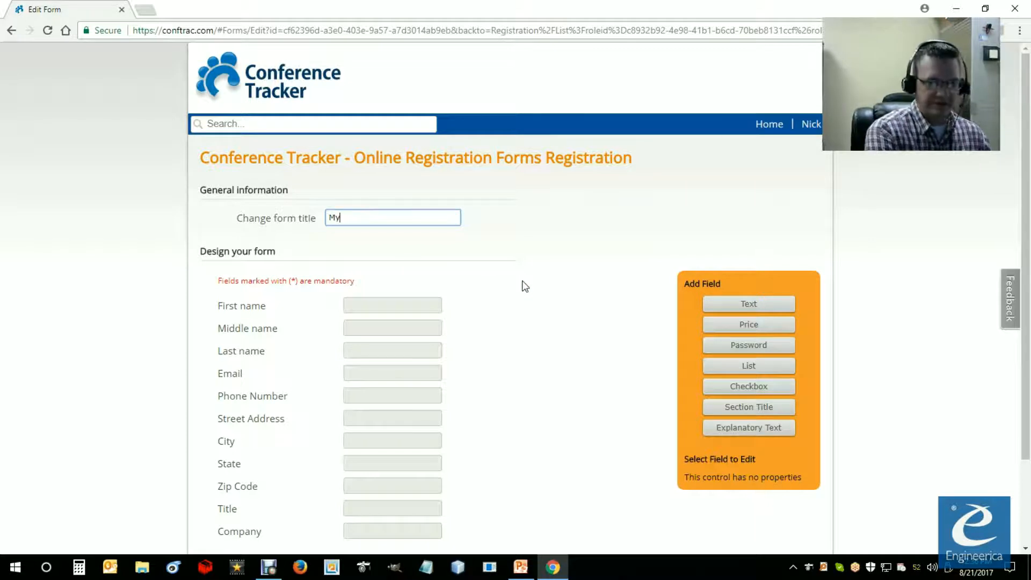
text(ference Re)
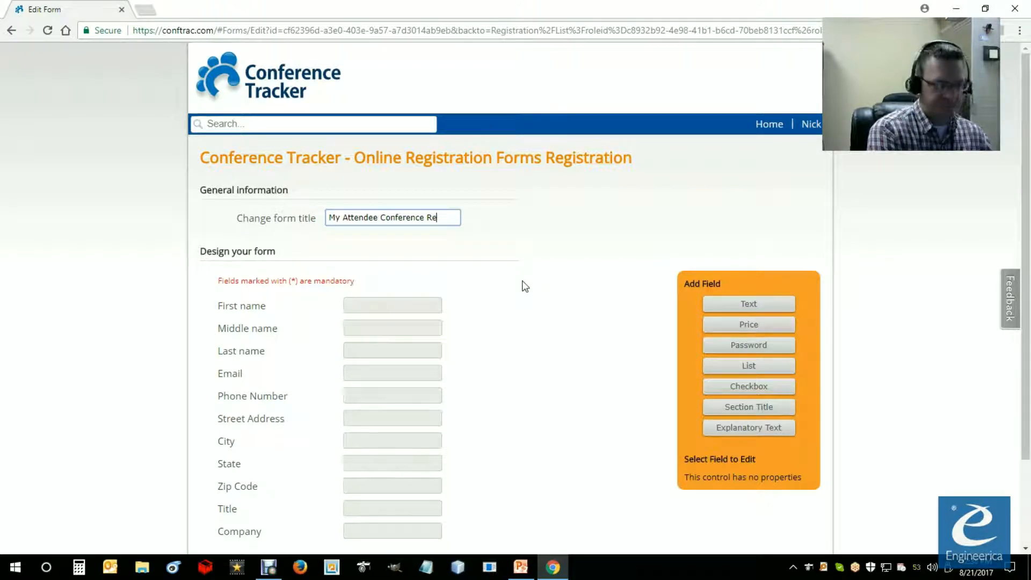
text(stration)
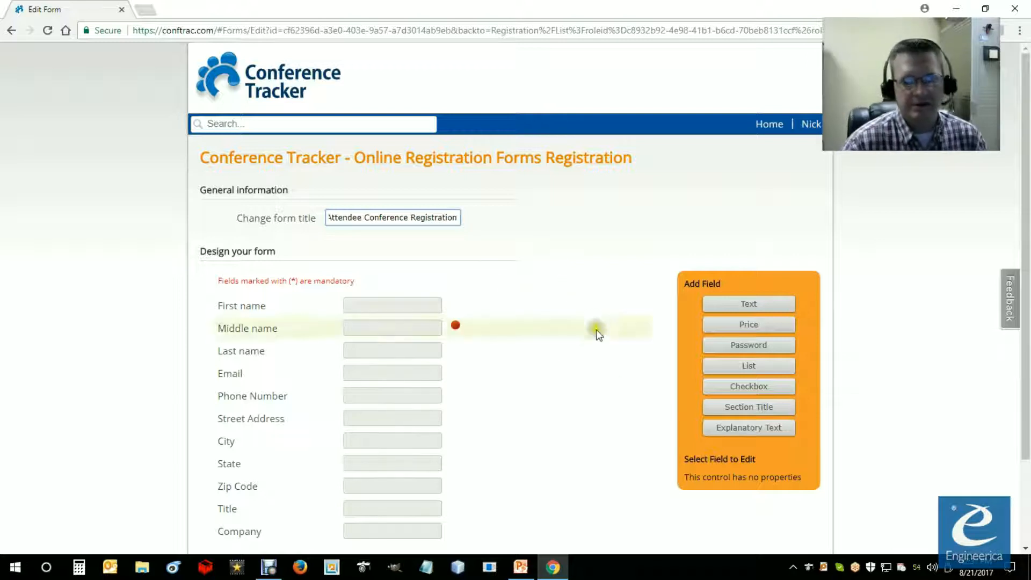
Step: Add a section title below the Company field and caption it "Attendee app options"
scroll(598, 325, down, 2)
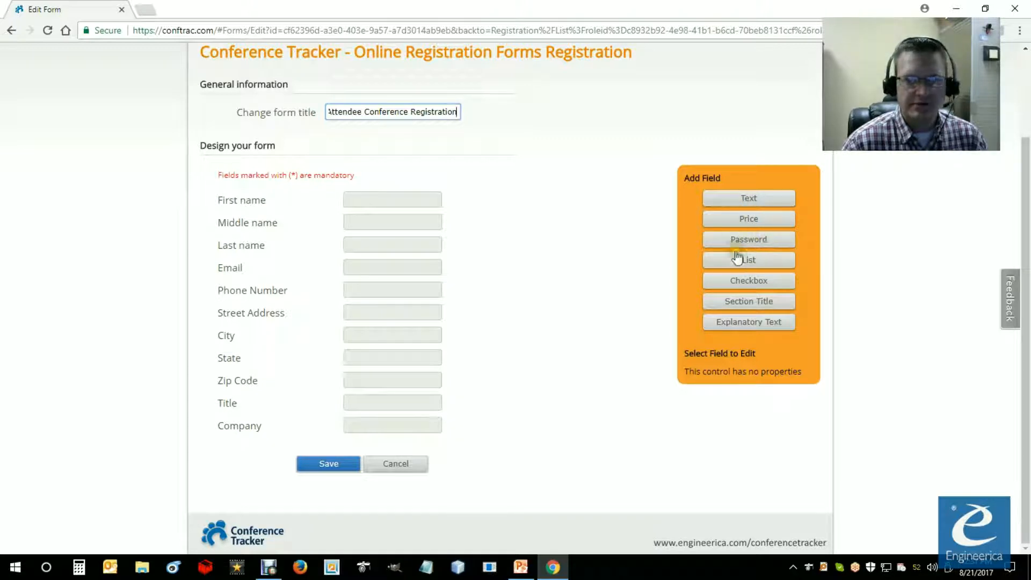
click(745, 302)
click(321, 457)
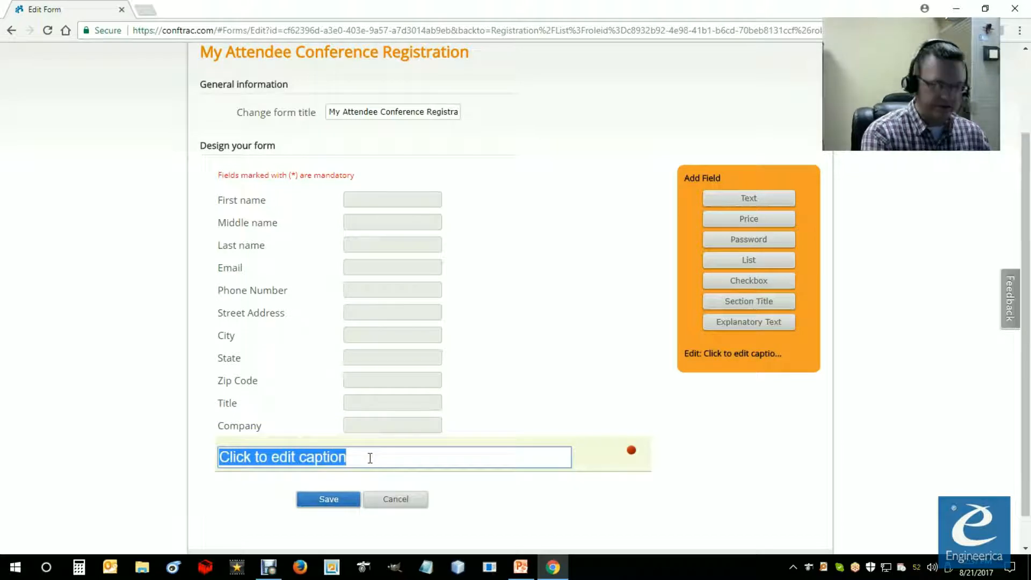
text(Attendee a)
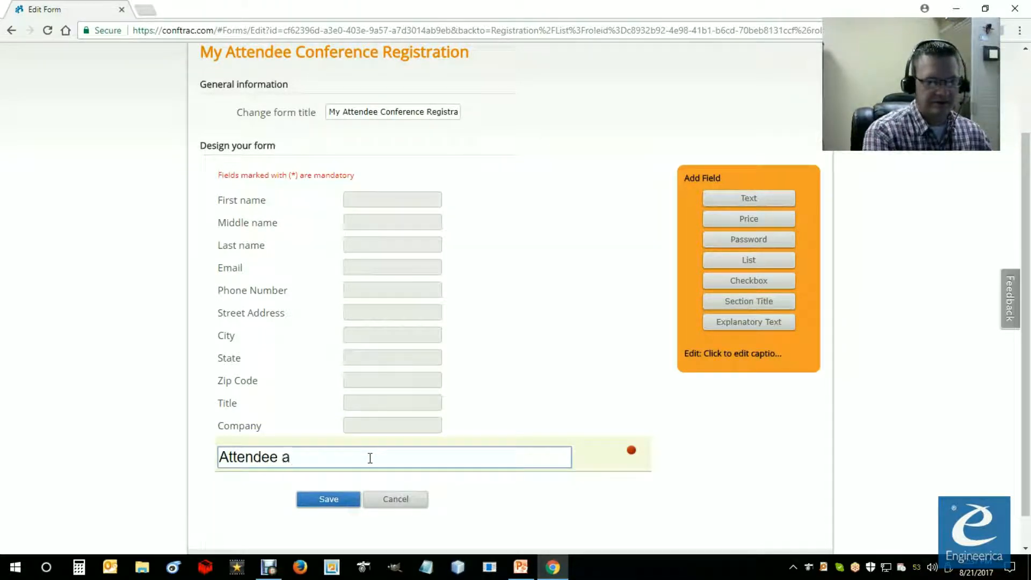
text(pp)
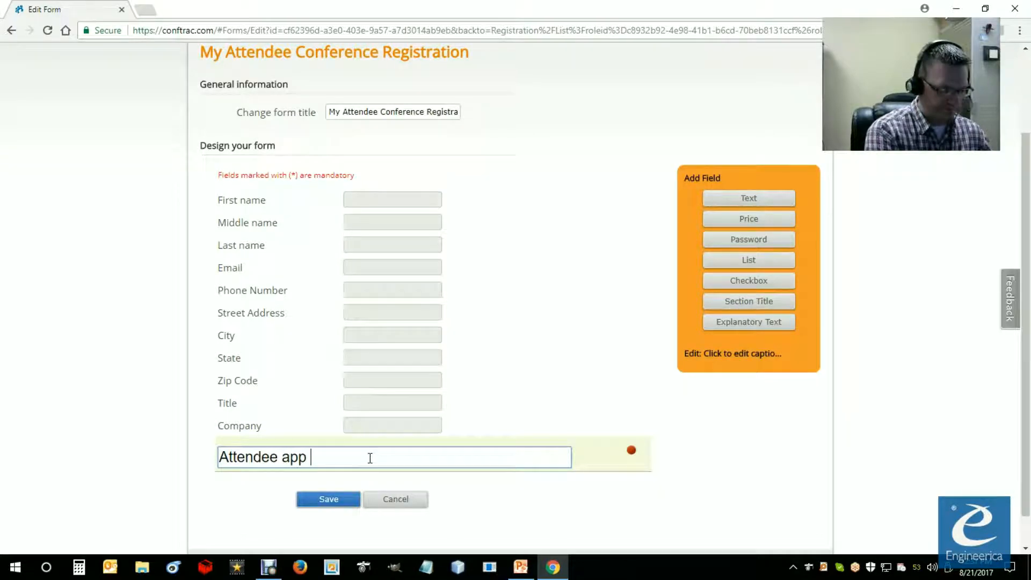
text( options)
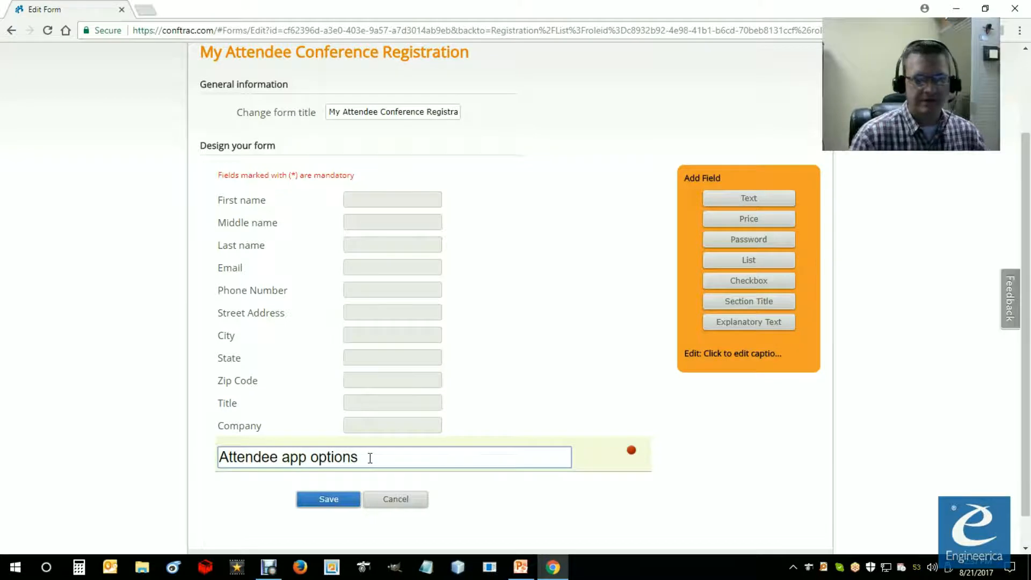
click(485, 484)
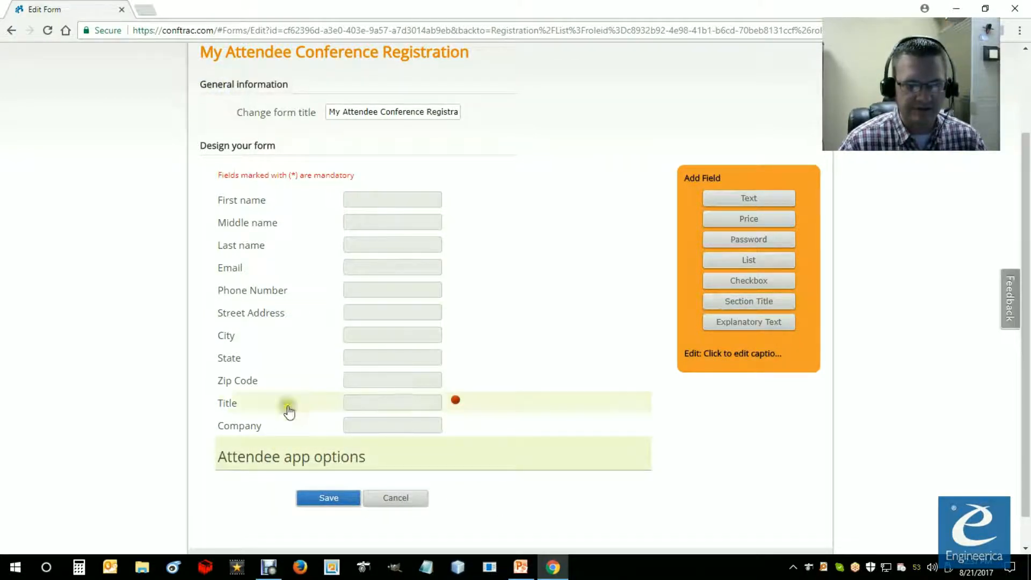
Step: Add explanatory text below the section title reading "If you would like to use our attendee app that we are offering please create a password below."
scroll(444, 478, down, 1)
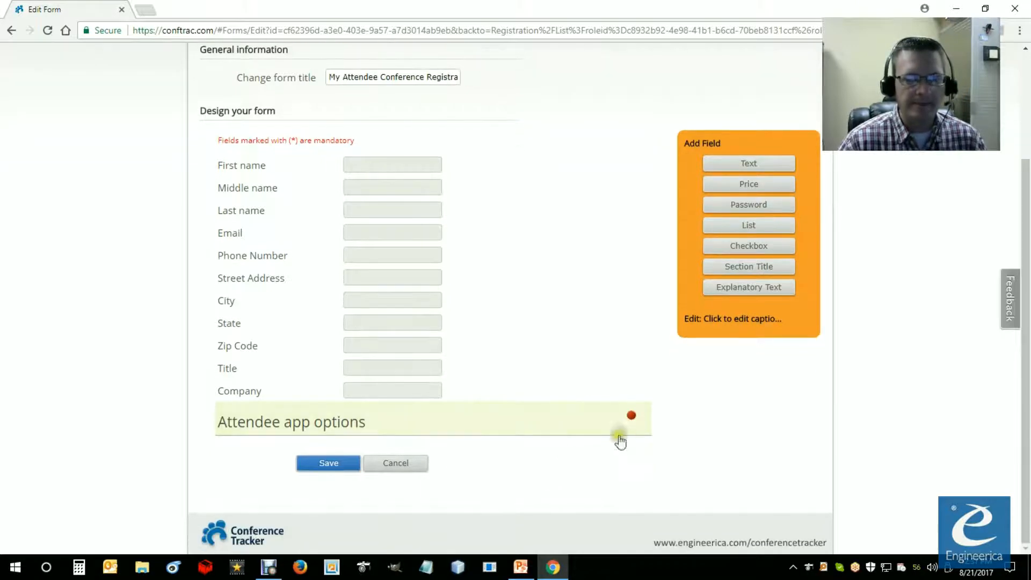
click(529, 427)
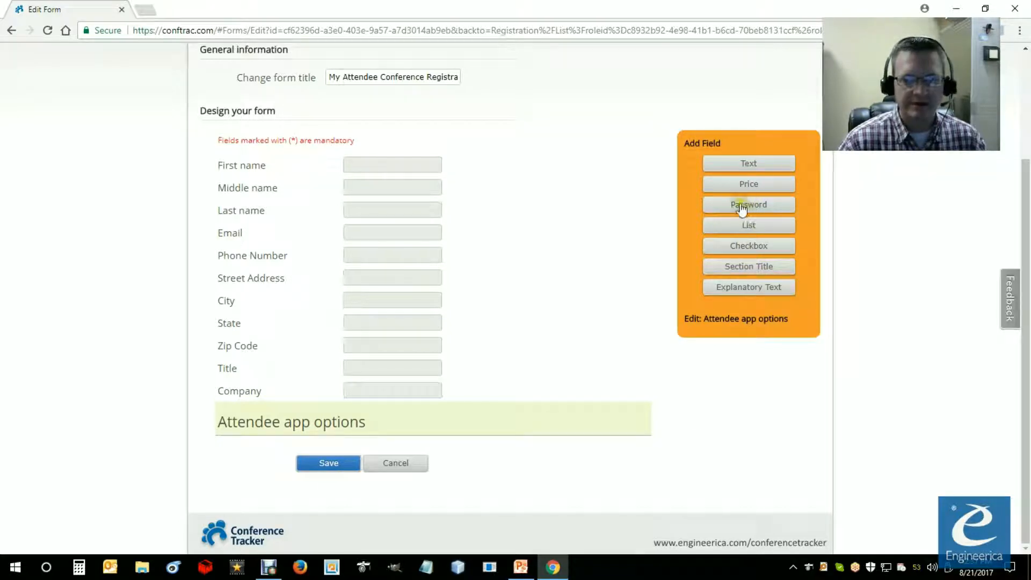
drag(743, 289, 771, 311)
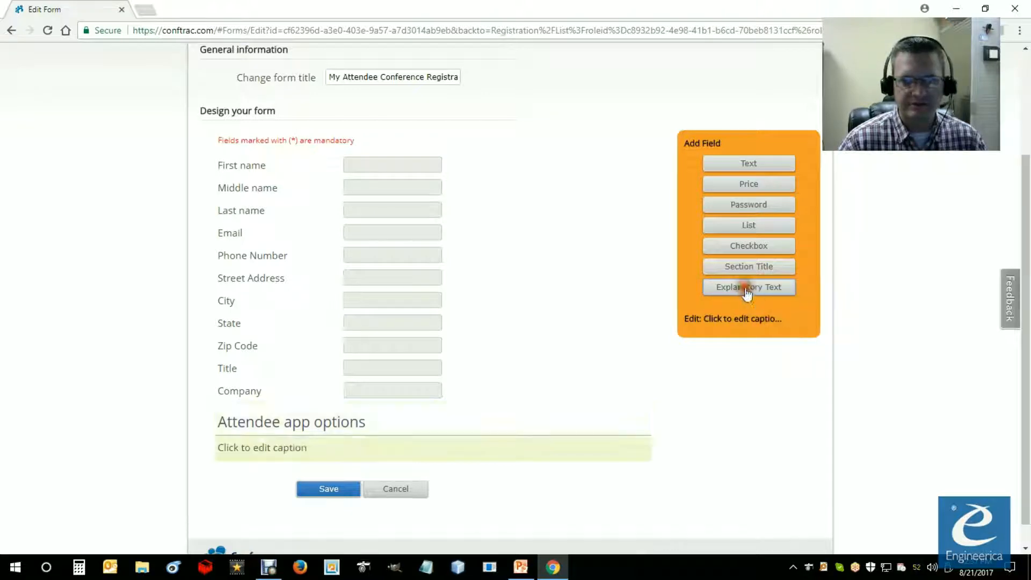
click(262, 448)
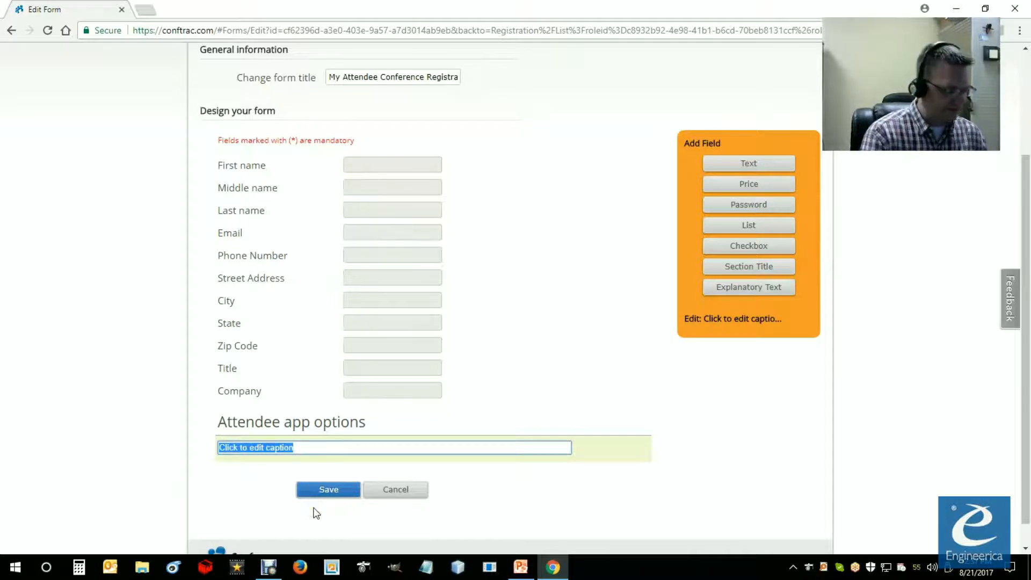
text(If)
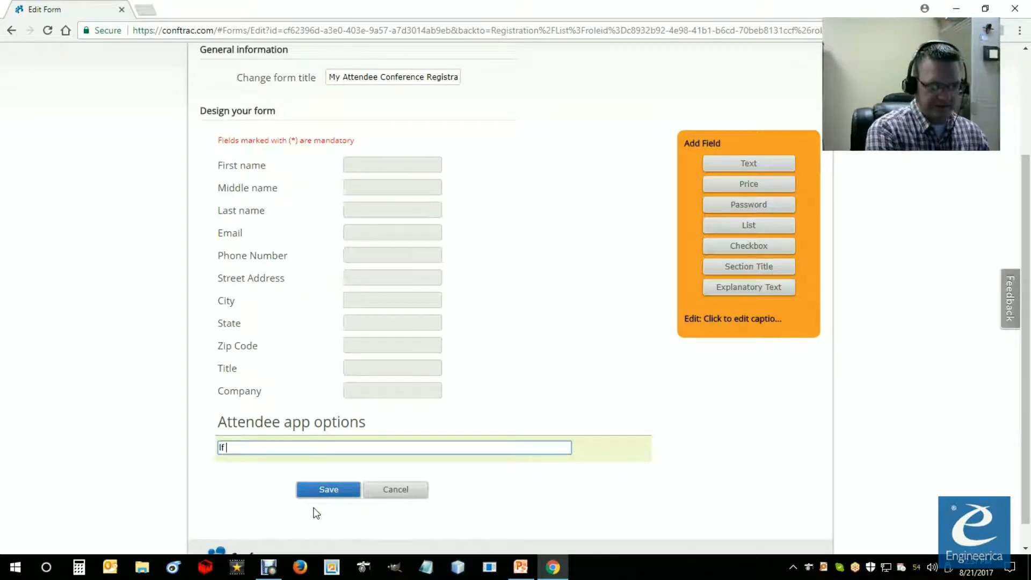
text( you would like to use ou)
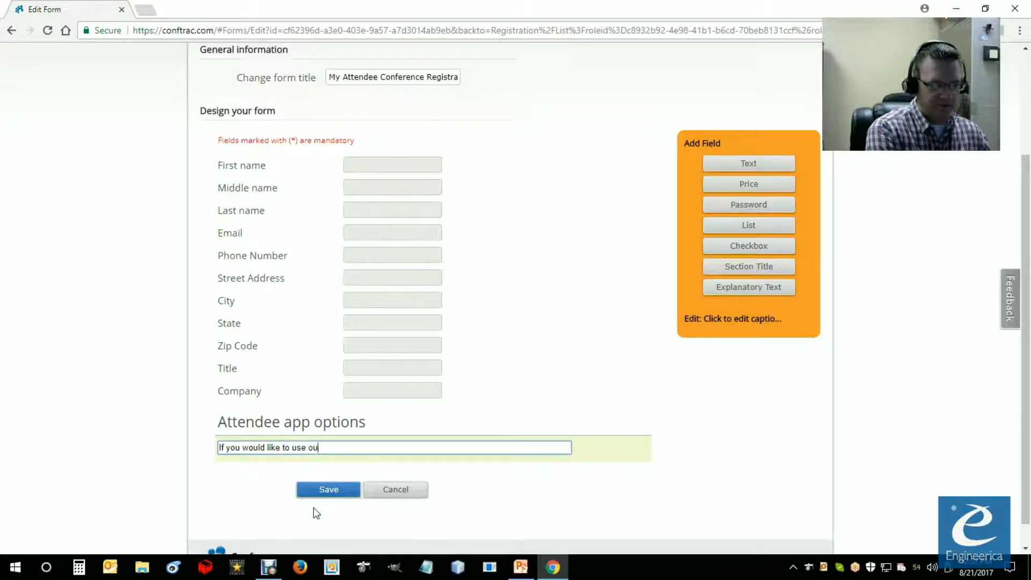
text(at)
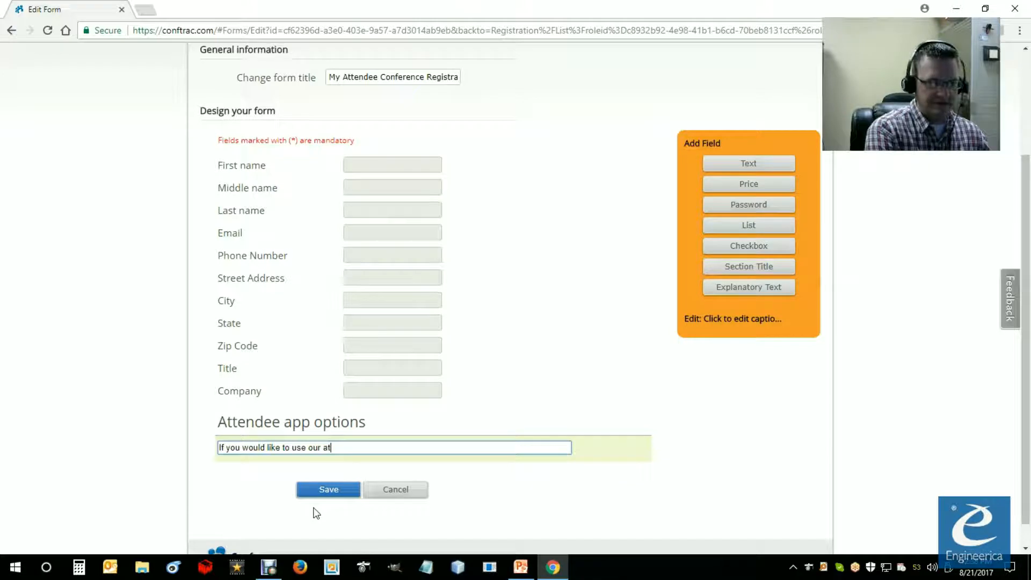
text(tende)
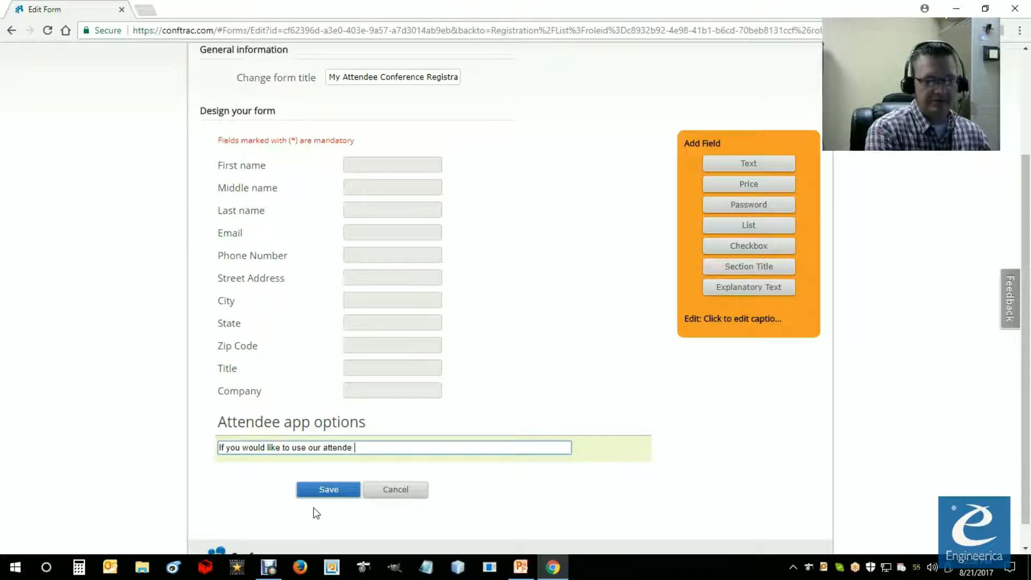
text(e app that we are offering please create a password below)
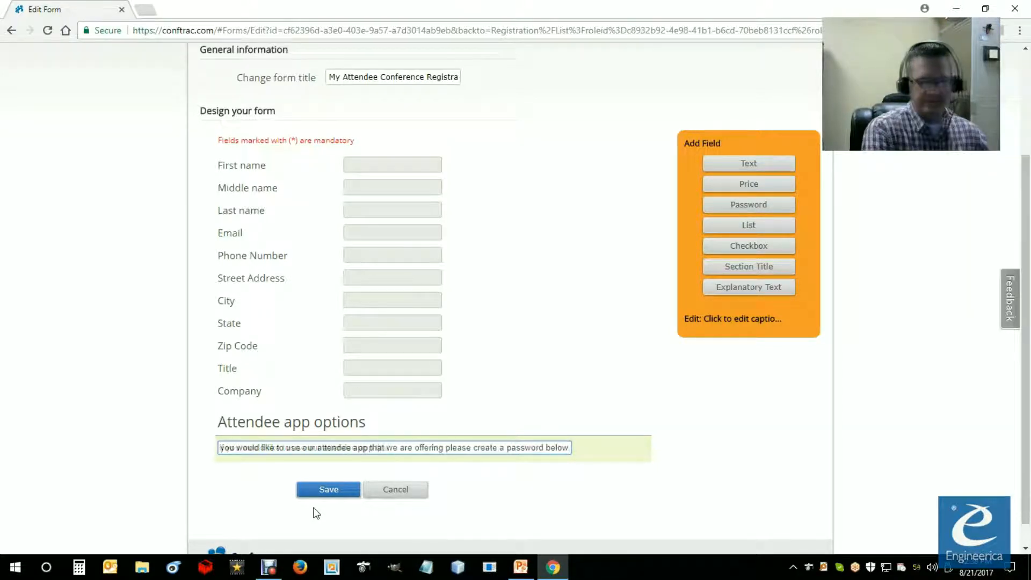
click(605, 489)
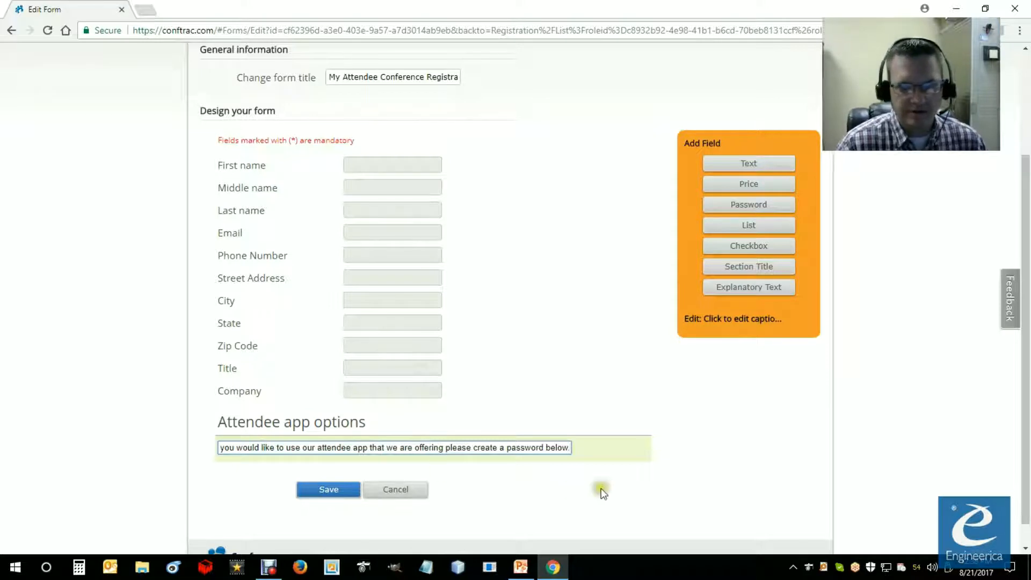
click(760, 371)
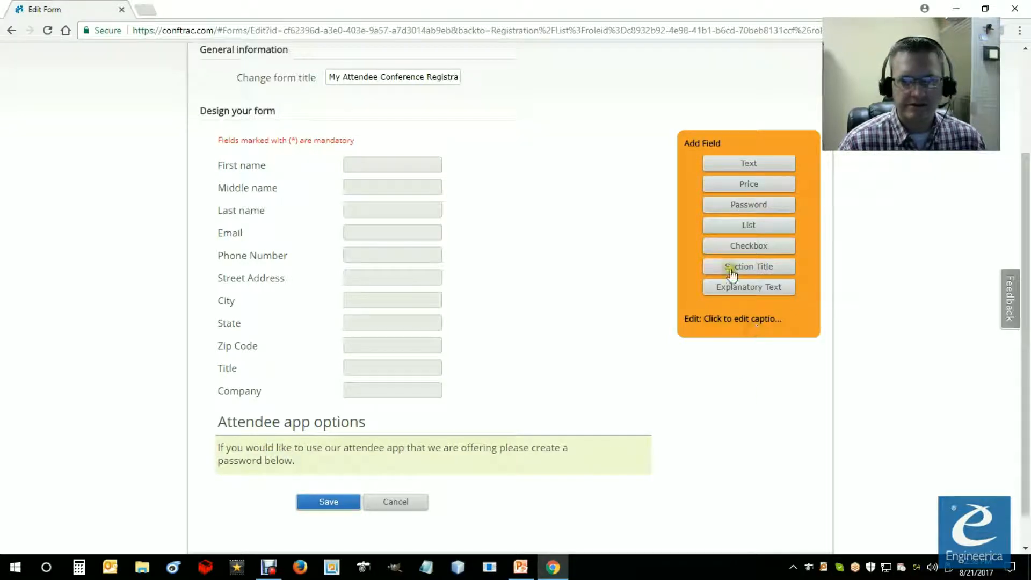
Step: Add a password field to the form below the explanatory text about the attendee app
click(749, 205)
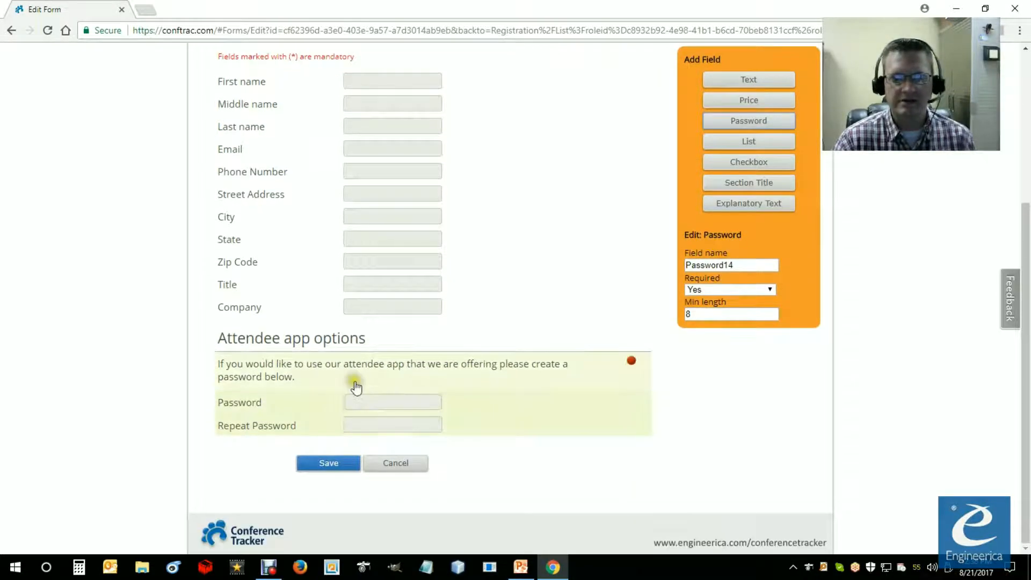
Step: Make the password field optional and set its minimum length to 4
scroll(355, 385, down, 2)
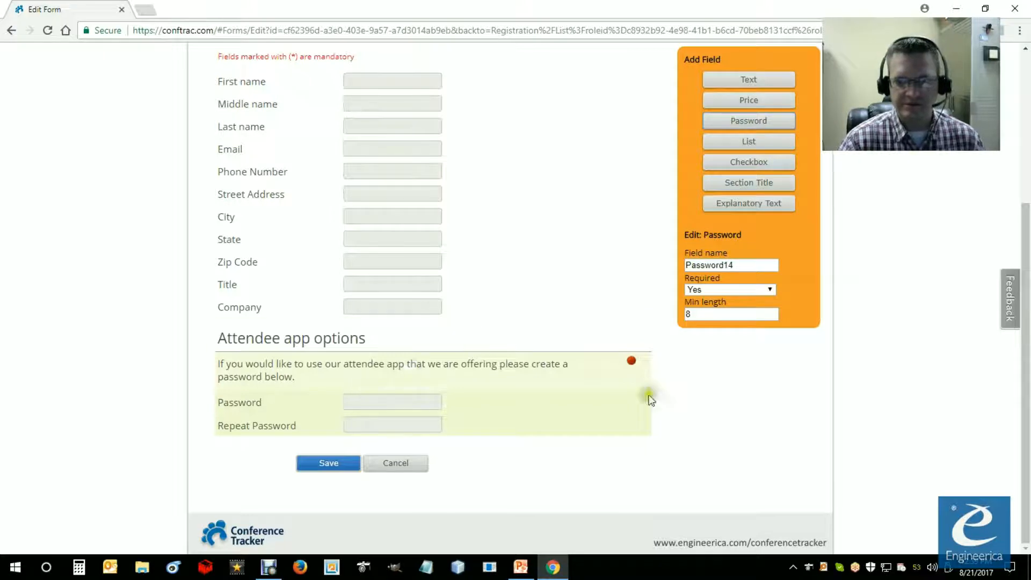
click(772, 291)
click(703, 313)
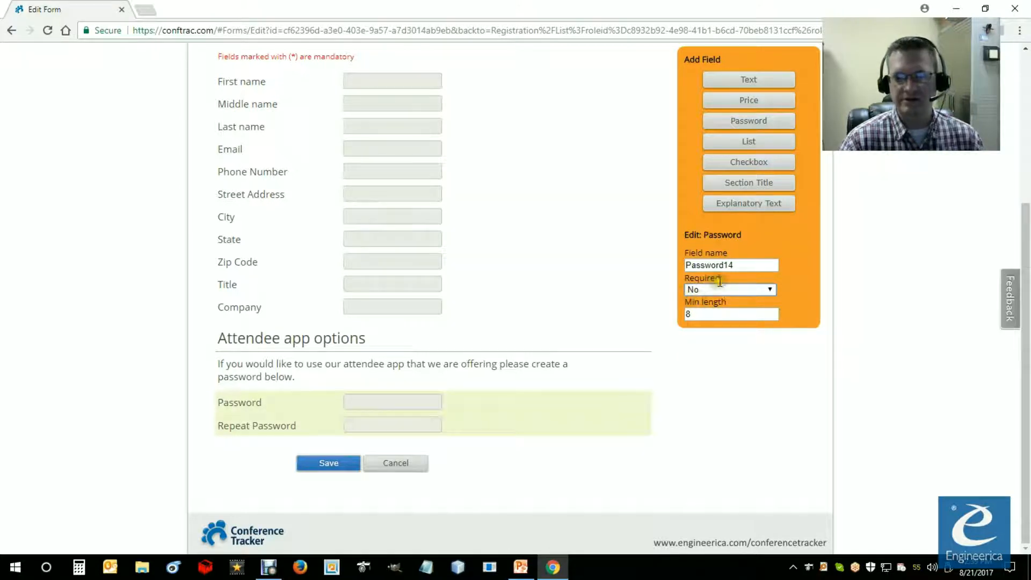
double_click(718, 319)
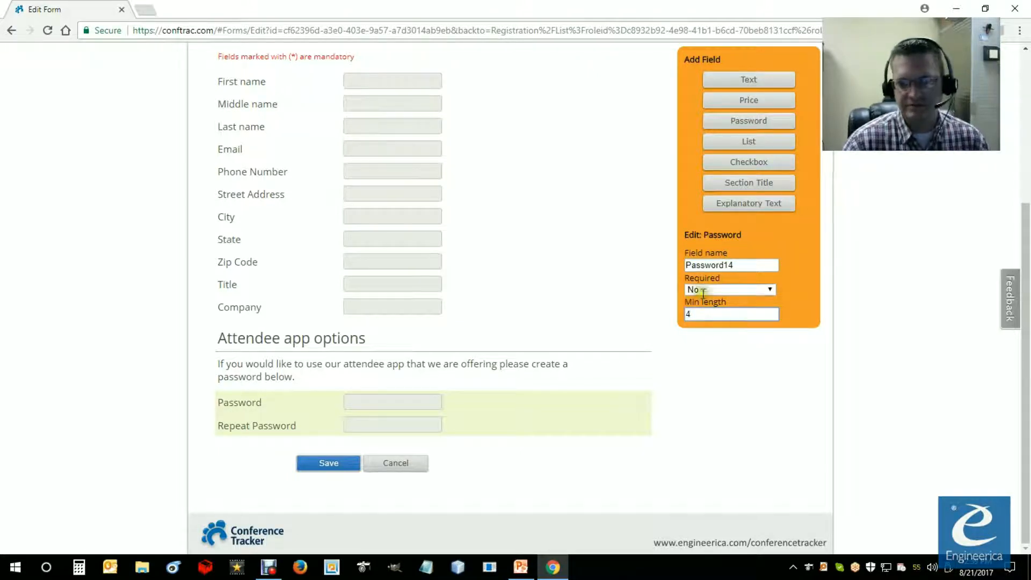
drag(694, 315, 671, 321)
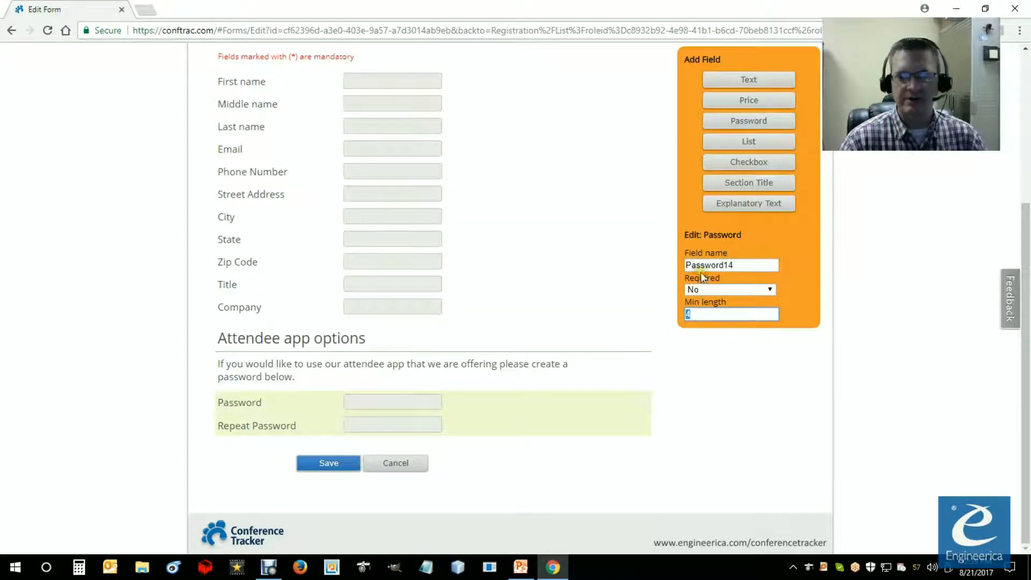
click(452, 431)
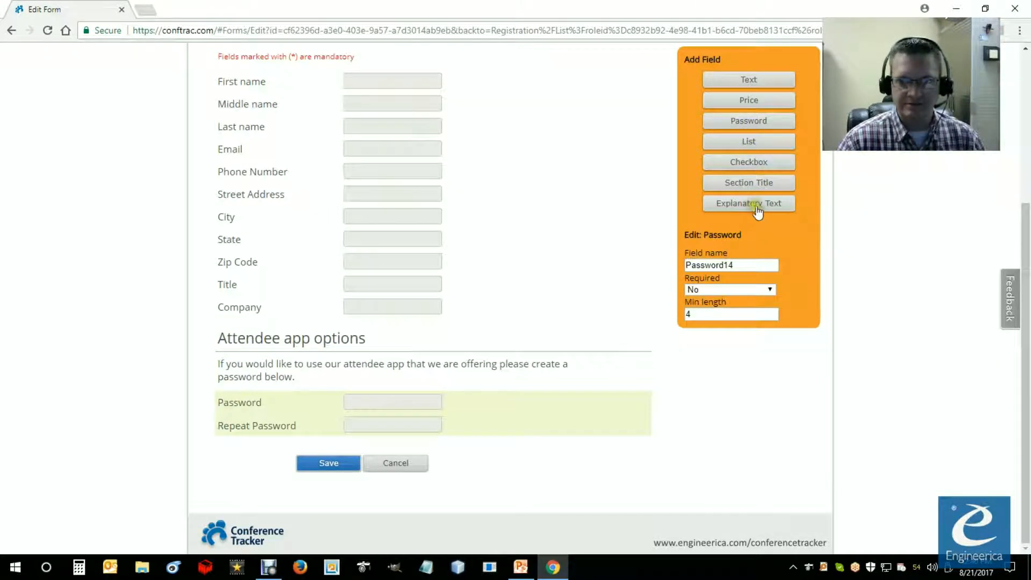
Step: Add a section title below the password fields and caption it "Conference Options"
click(747, 181)
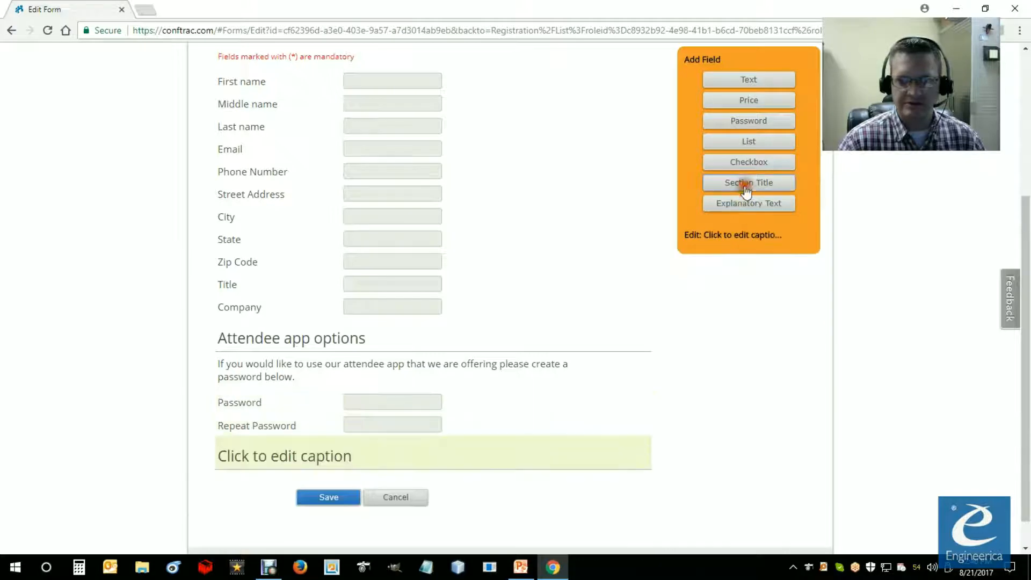
click(334, 457)
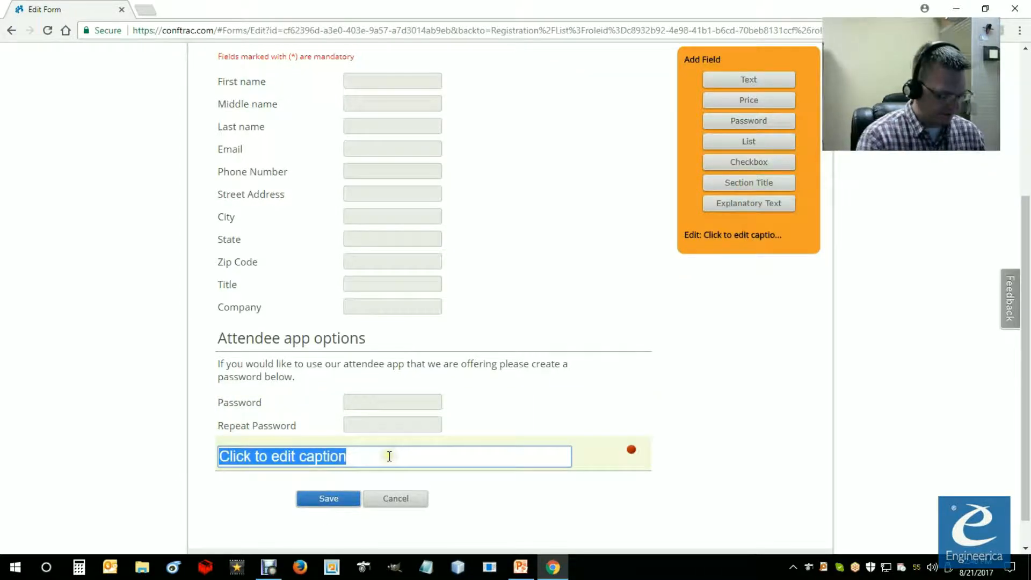
text(Conference Options)
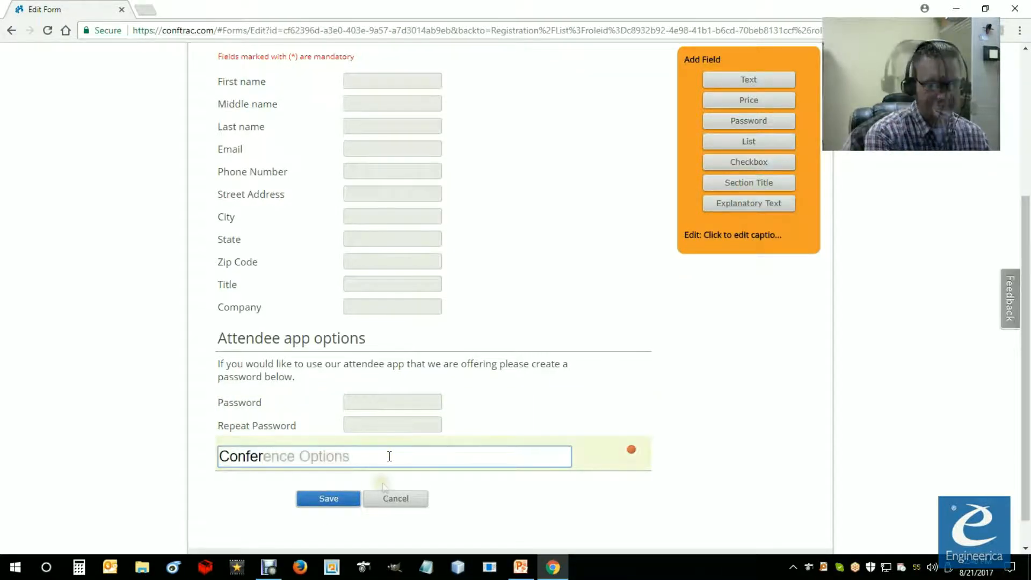
click(517, 501)
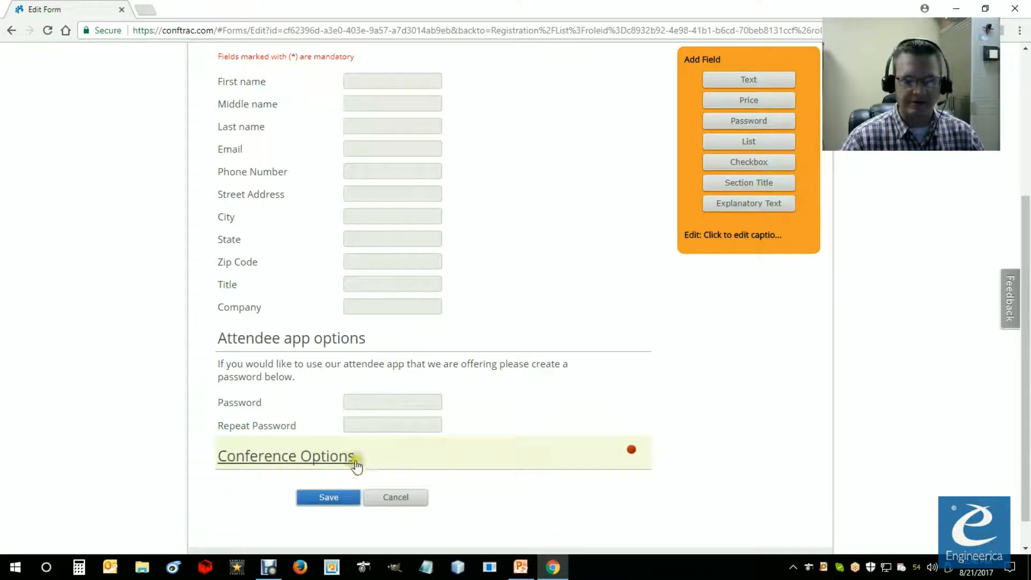
Step: Add explanatory text under Conference Options reading "Please choose from the following options that would like for this conference."
click(760, 210)
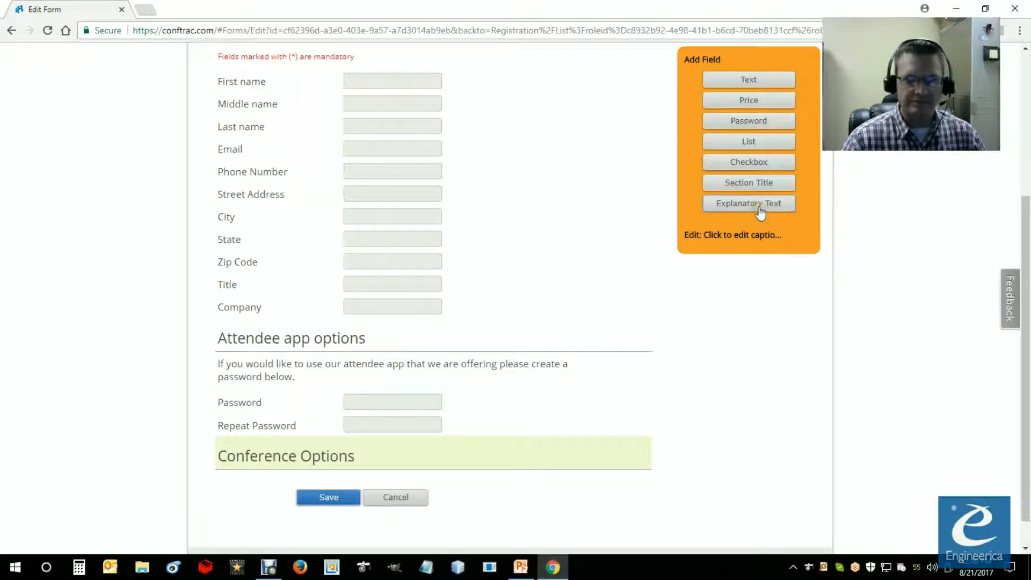
click(301, 481)
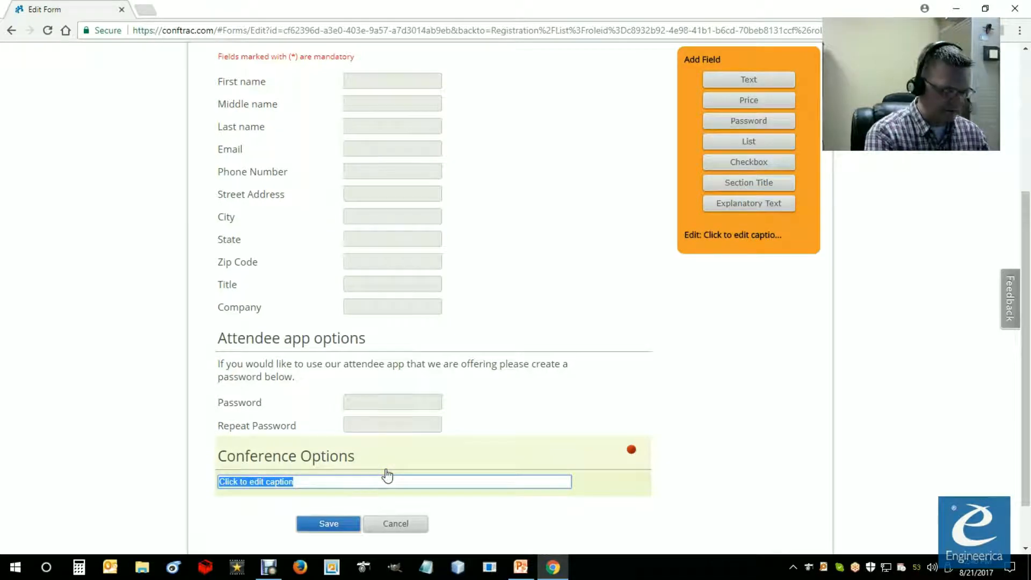
text(Plea)
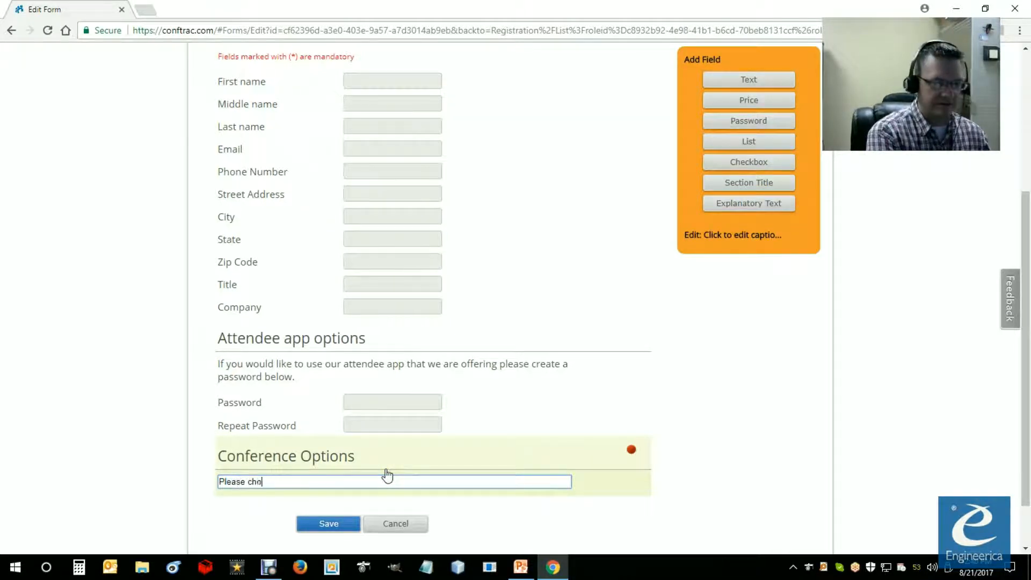
text(se)
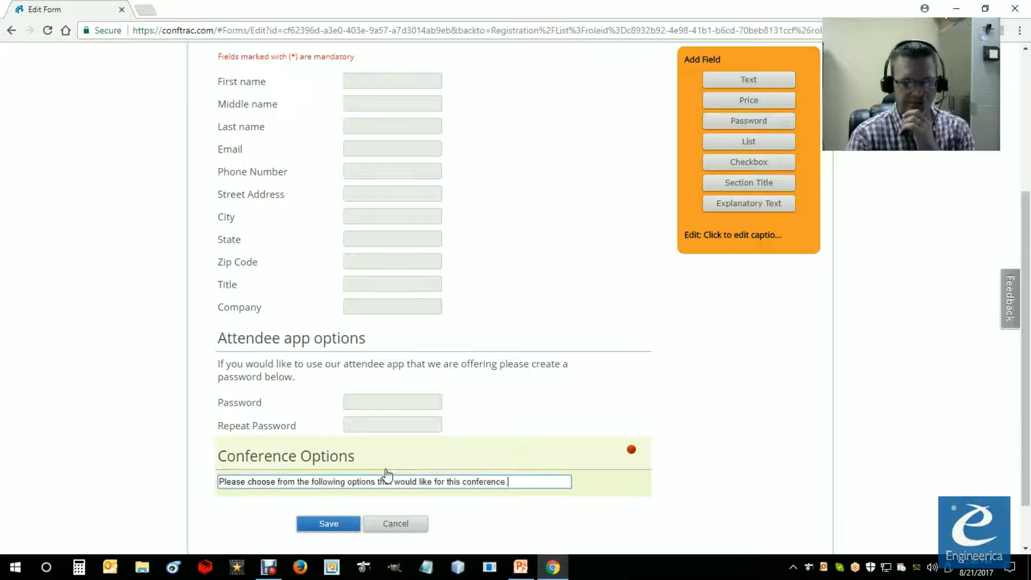
click(698, 474)
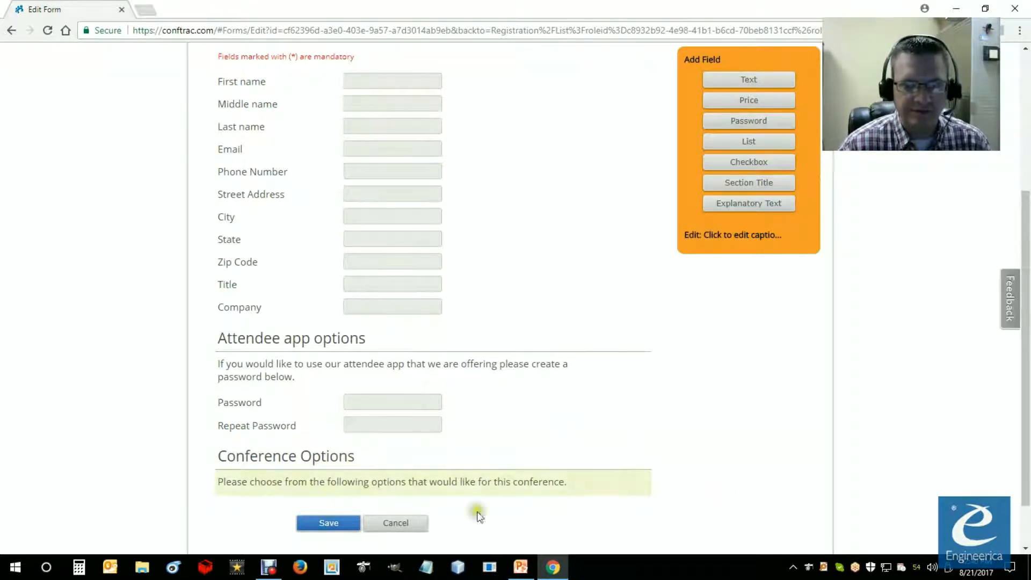
Step: Add a list field below the Conference Options explanatory text and caption it "Meal Selections"
click(749, 143)
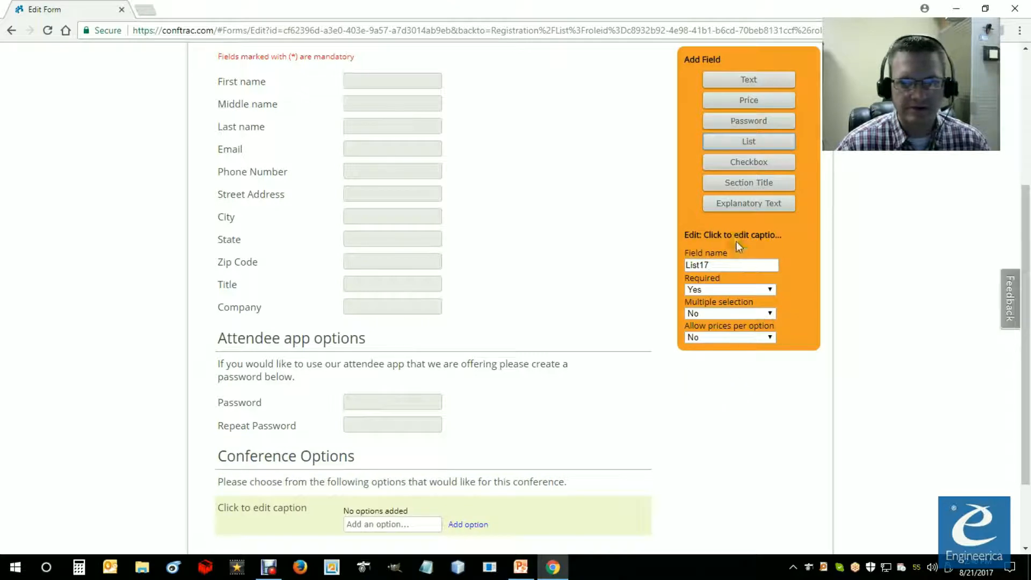
scroll(698, 386, down, 2)
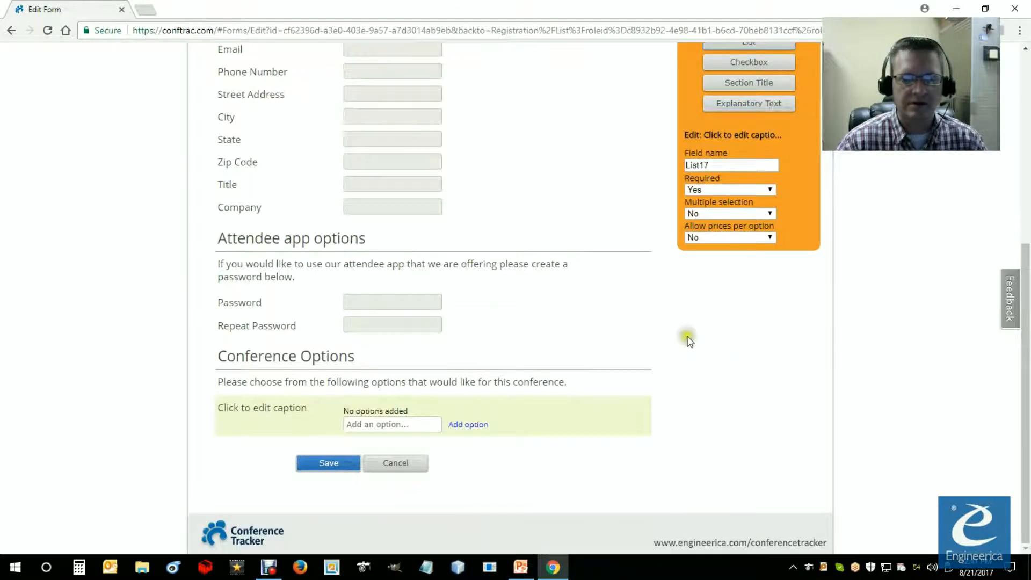
scroll(730, 252, up, 2)
scroll(679, 324, down, 2)
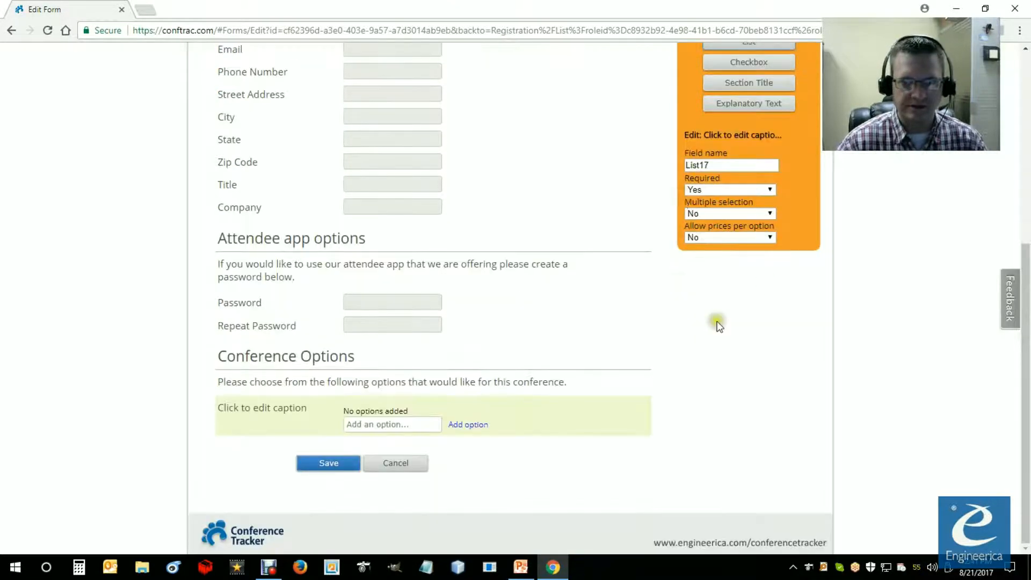
click(283, 410)
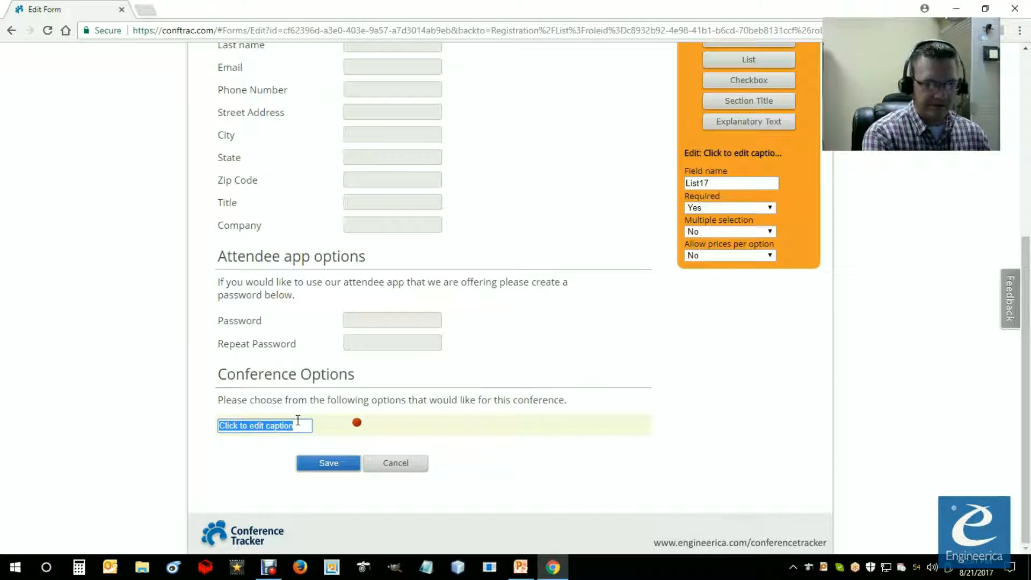
text(Meal Selections)
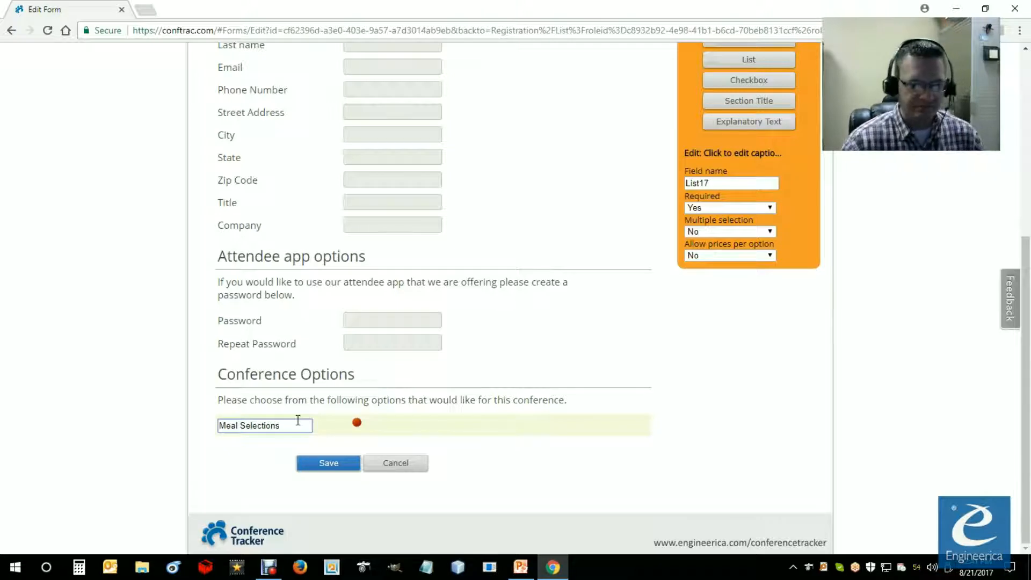
click(264, 459)
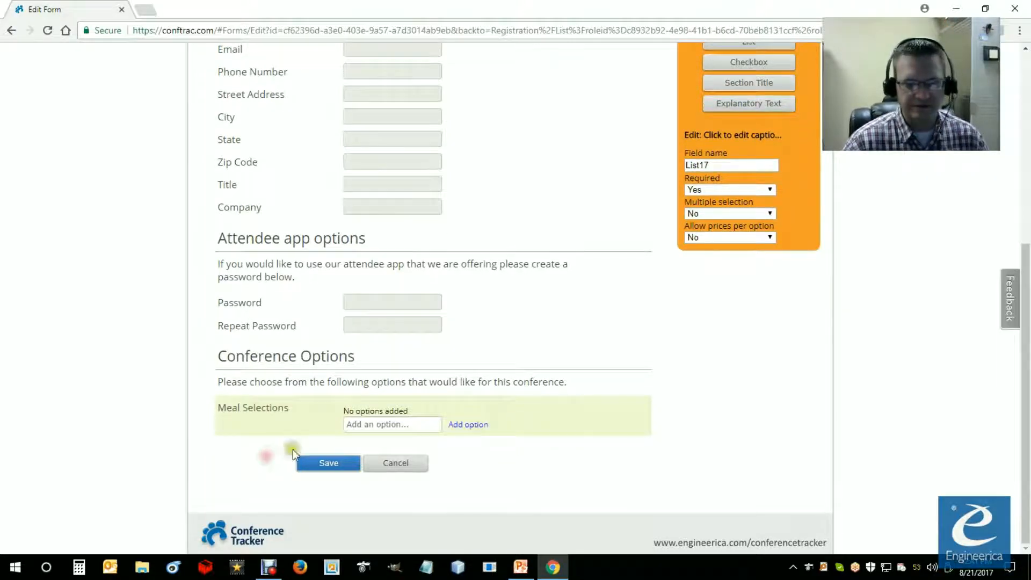
Step: Add the options Chicken, Fish, Vegan and Kosher to the Meal Selections list
click(366, 424)
click(387, 424)
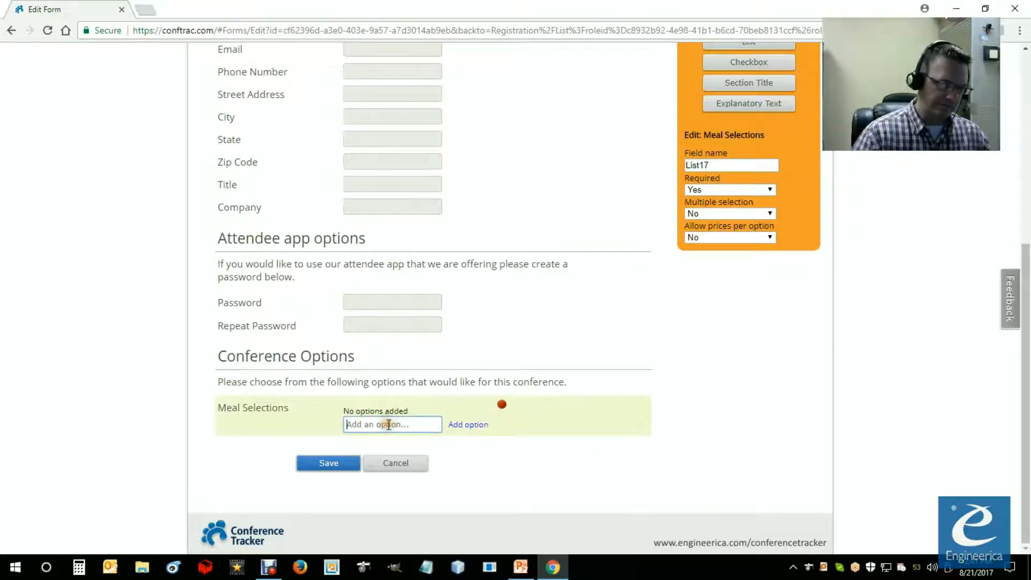
text(Chicken)
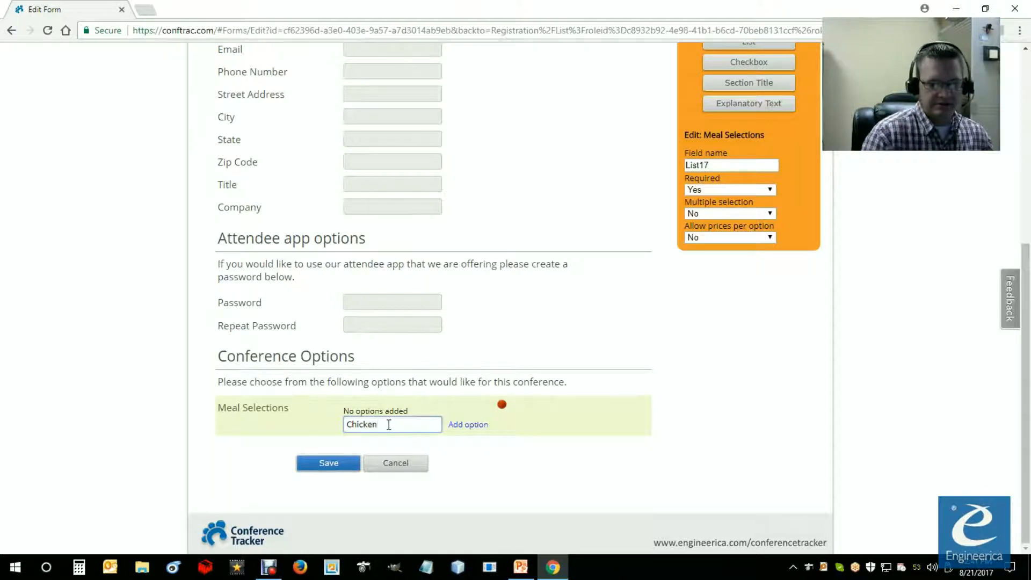
click(478, 427)
text(Fi)
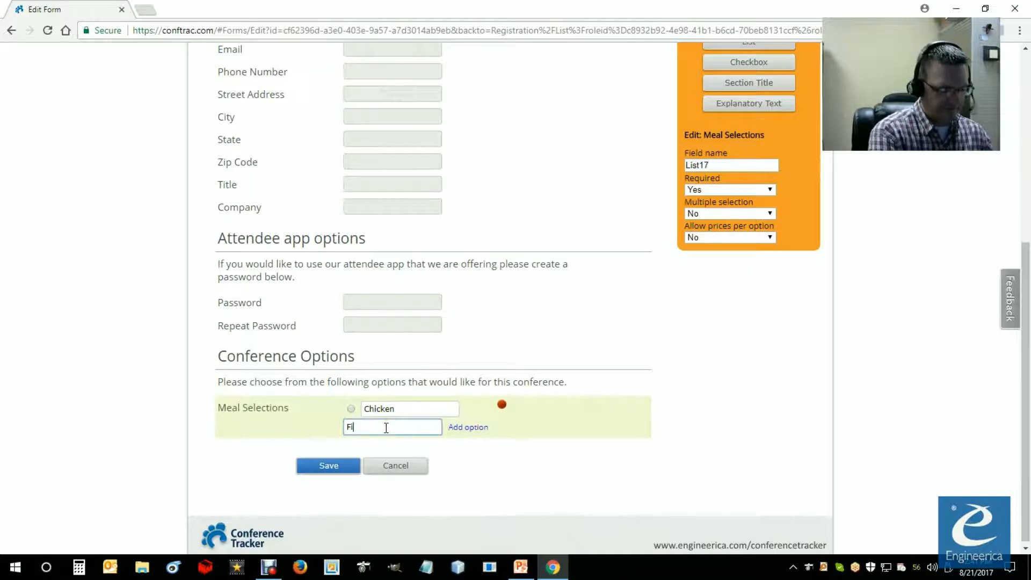
text(sh)
click(481, 428)
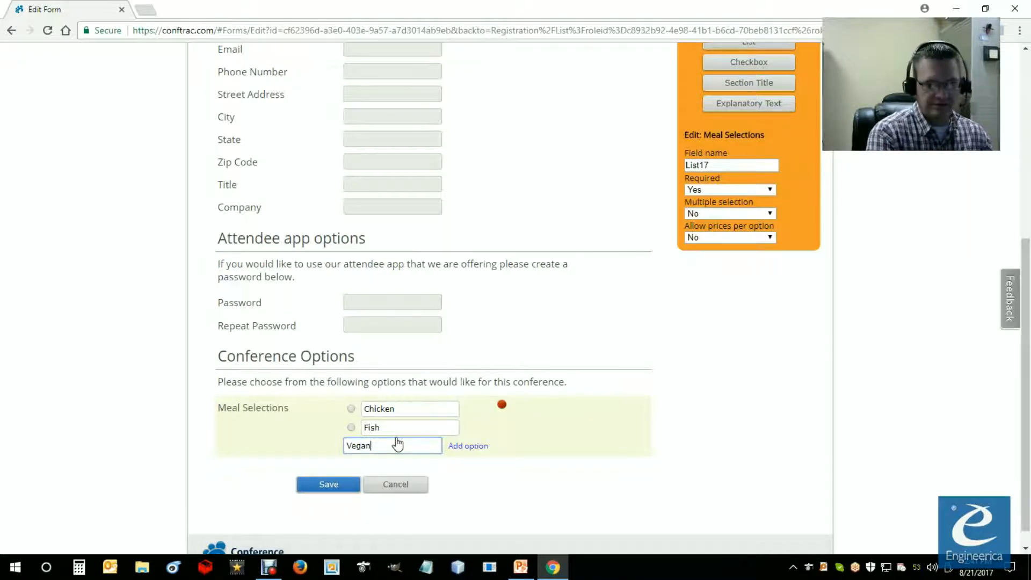
click(466, 446)
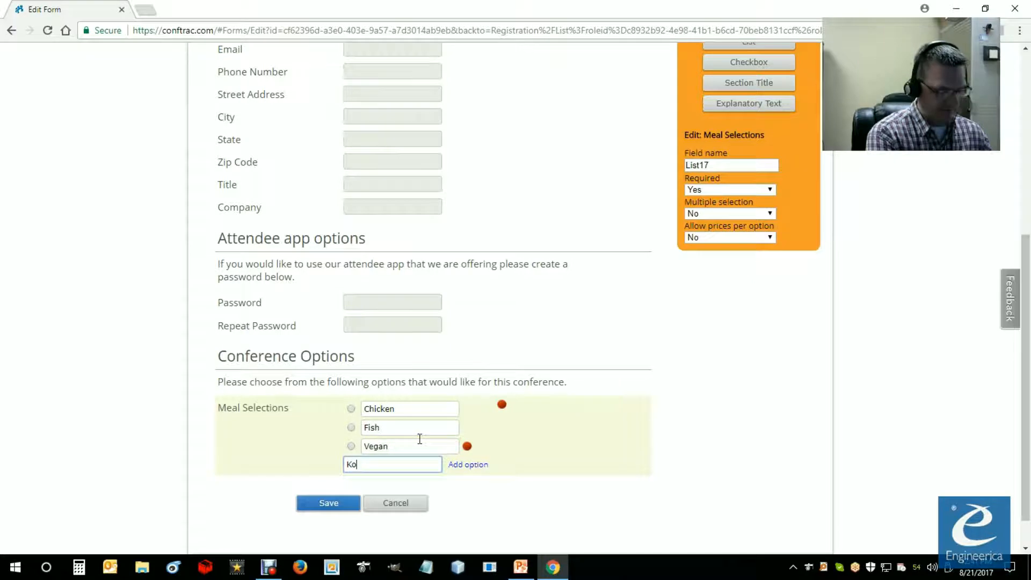
text(Kosher)
click(469, 465)
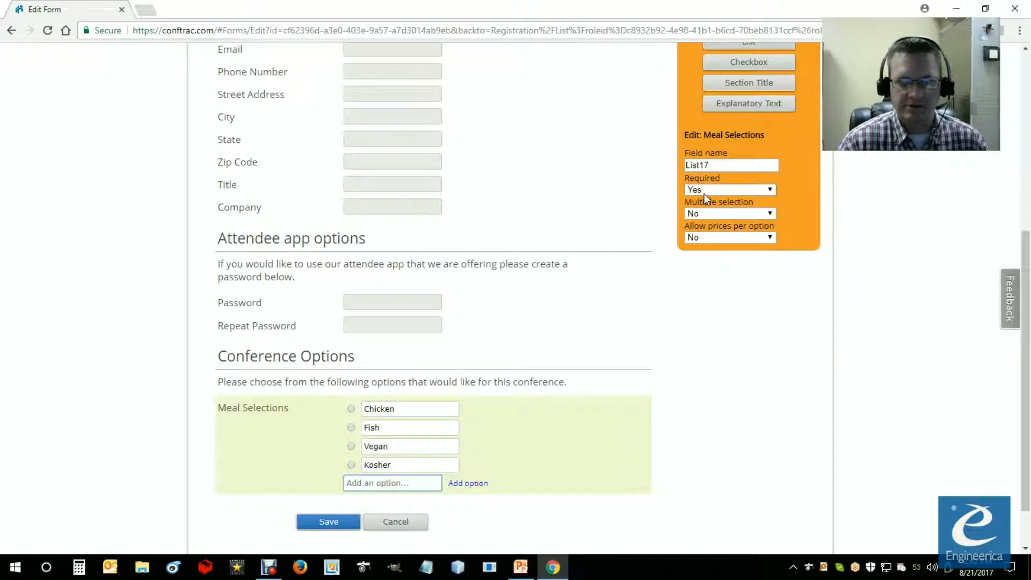
Step: Set the Meal Selections list's field name to "Meals" and allow prices per option
drag(717, 165, 677, 163)
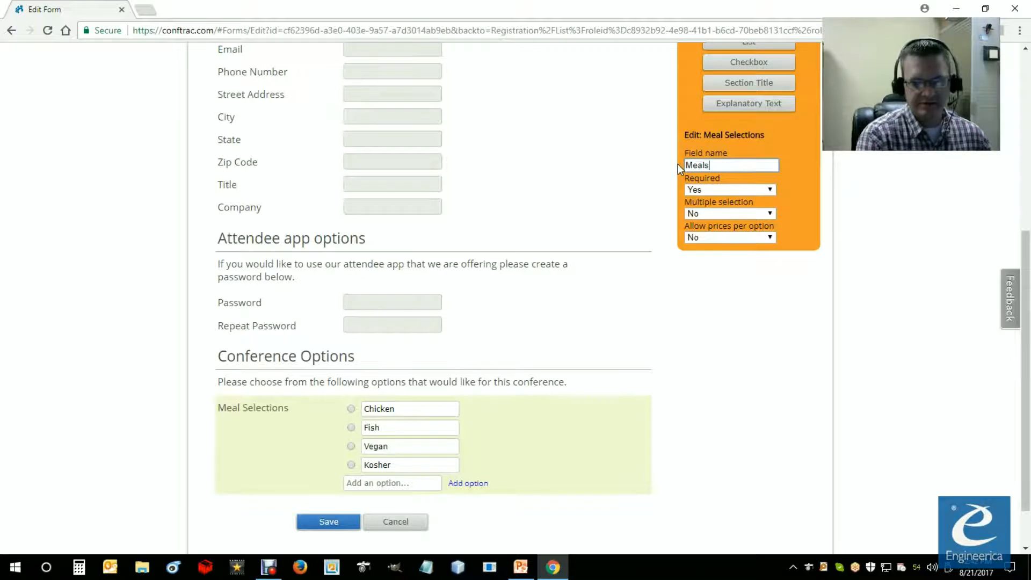
click(714, 241)
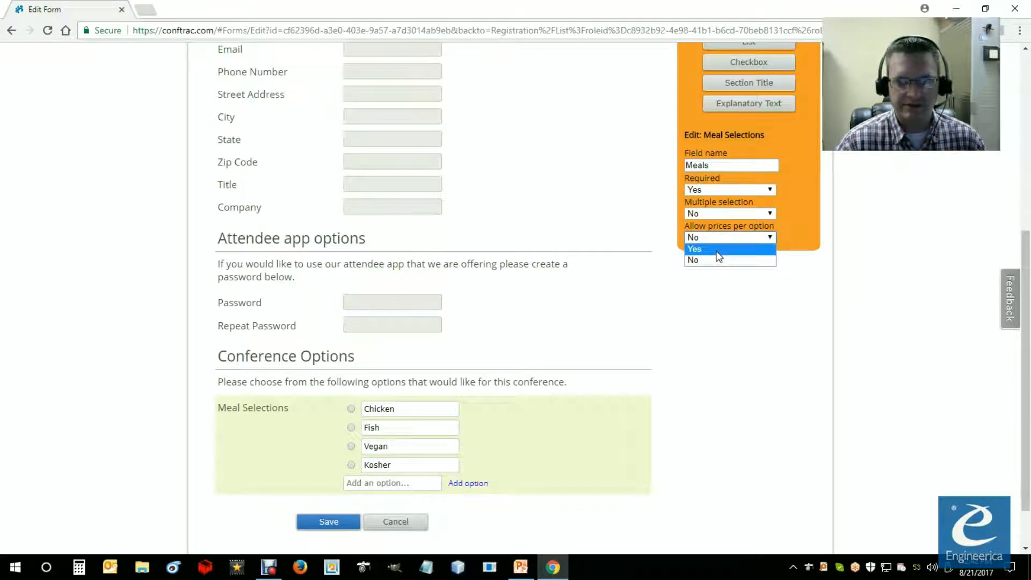
click(716, 249)
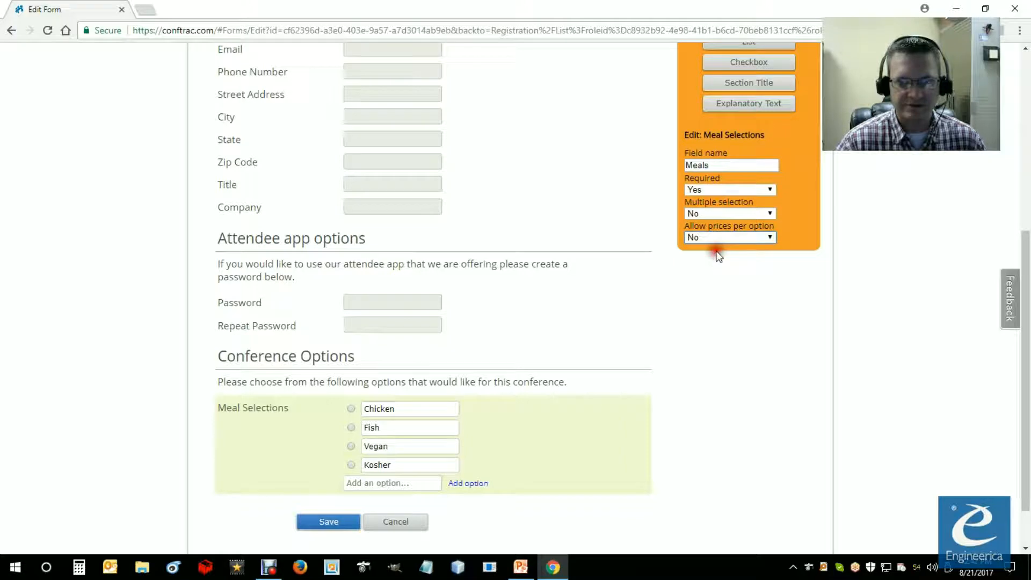
Step: Add the option "Steak (upgrade)" to the Meal Selections list and set its price to $10
click(397, 483)
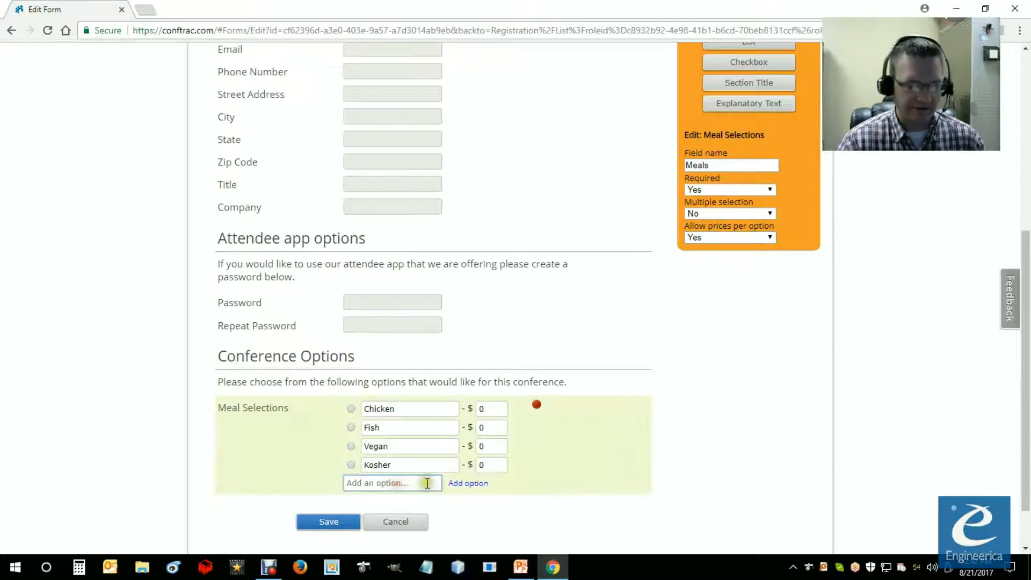
text(Steak (upgrade)
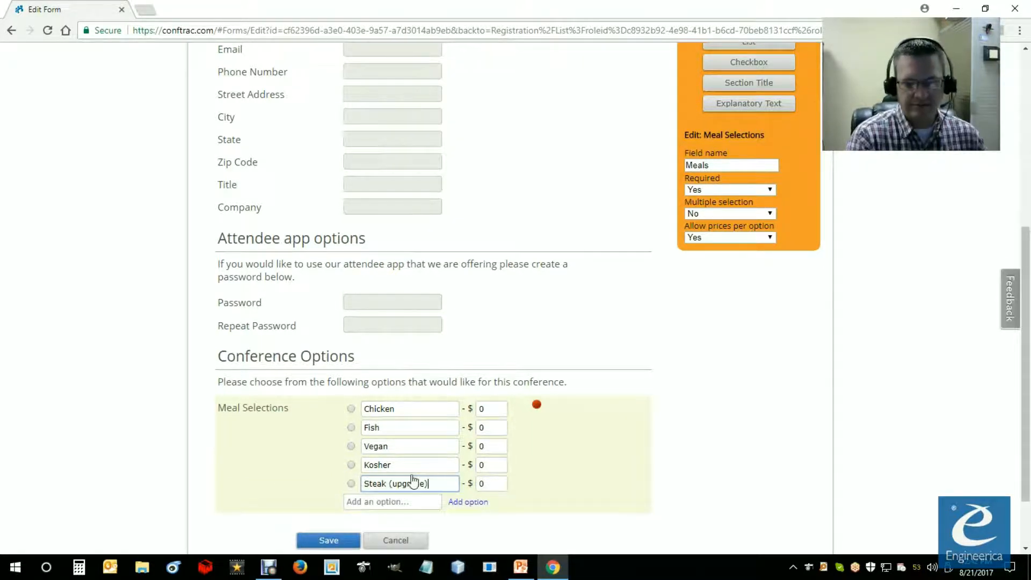
click(484, 483)
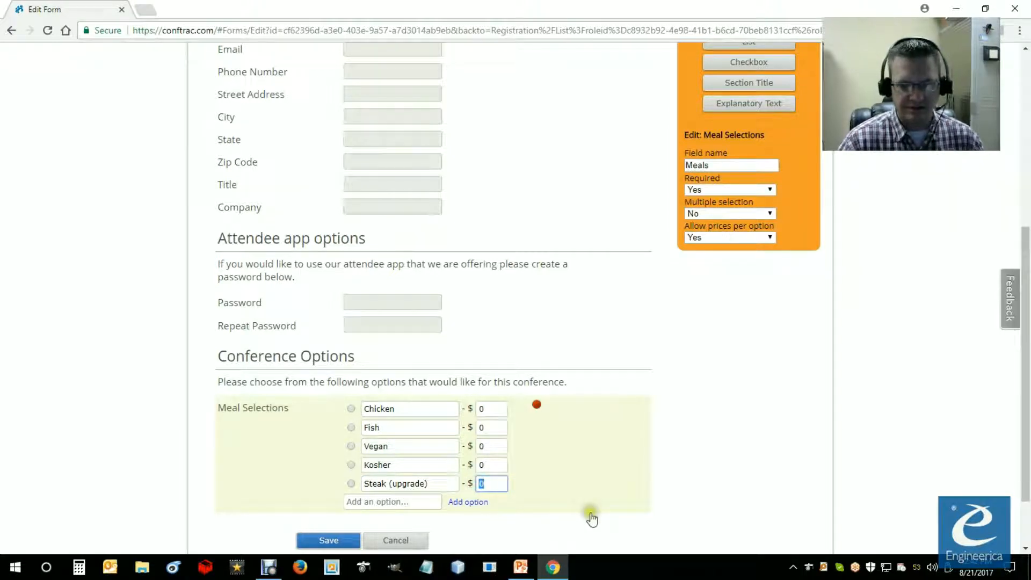
text(10)
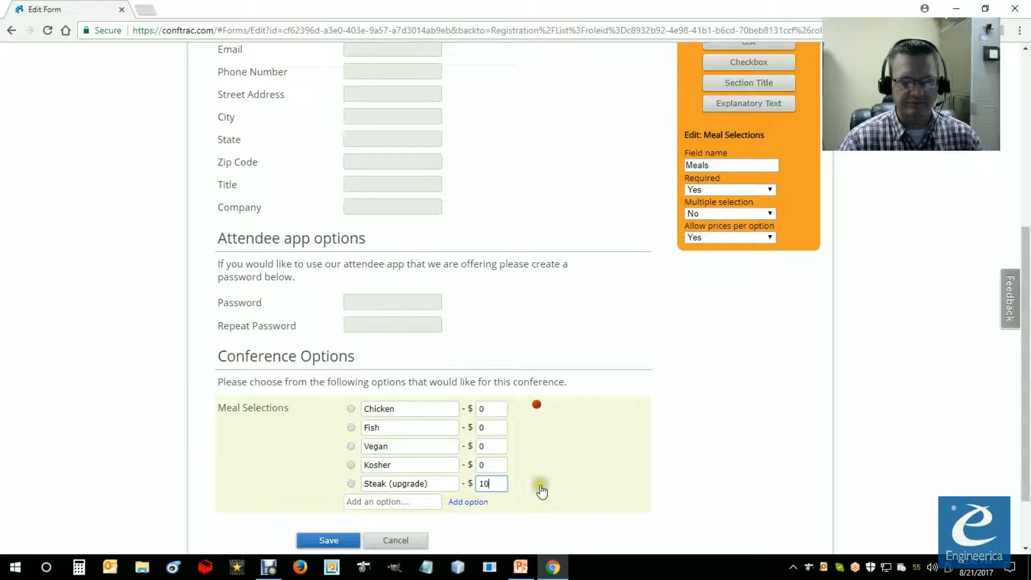
click(582, 385)
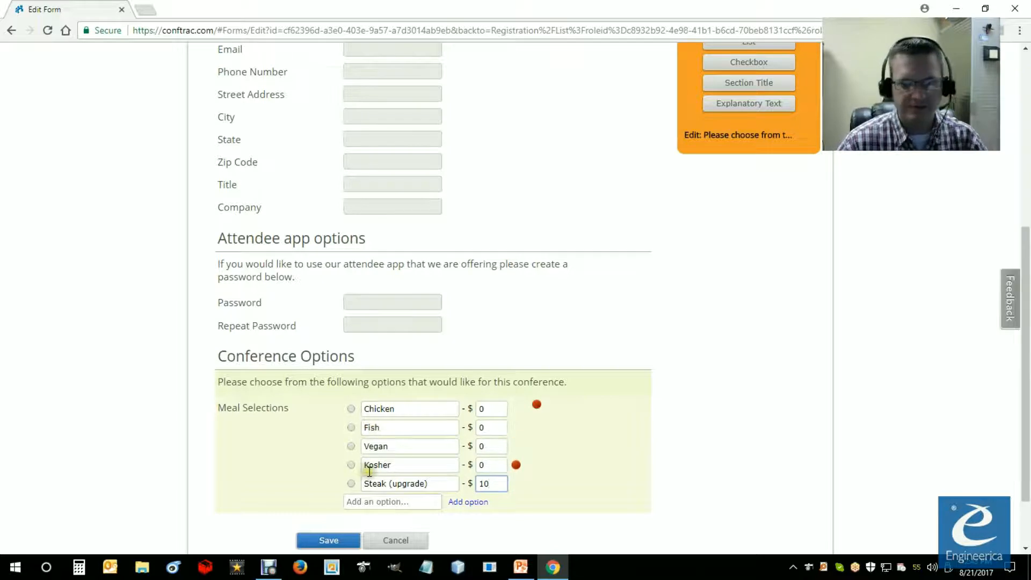
click(481, 466)
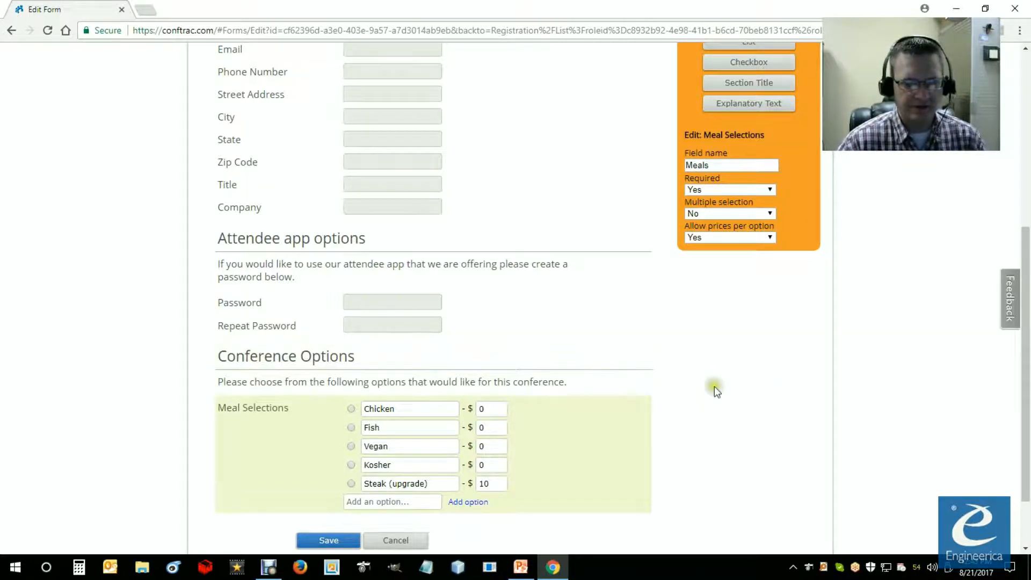
Step: Review the form layout from the contact fields down to the Meal Selections list and the available field types
scroll(717, 386, up, 3)
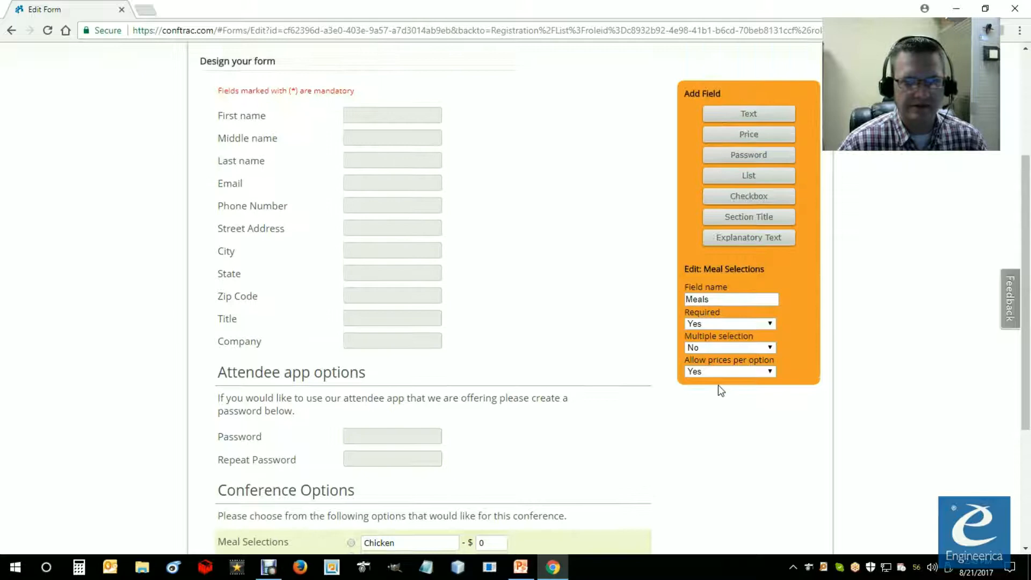
scroll(718, 385, up, 2)
scroll(718, 385, down, 5)
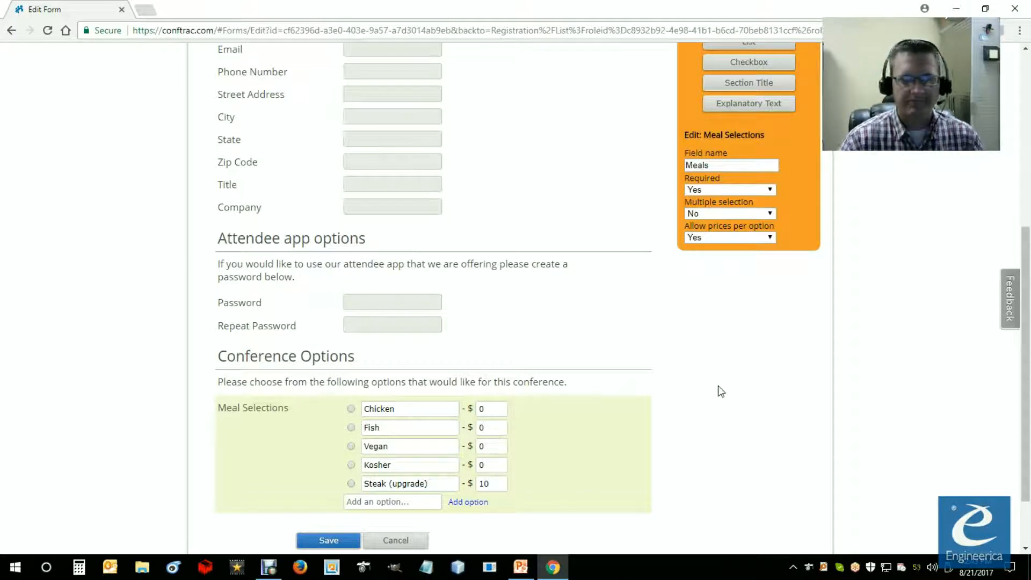
scroll(569, 462, down, 1)
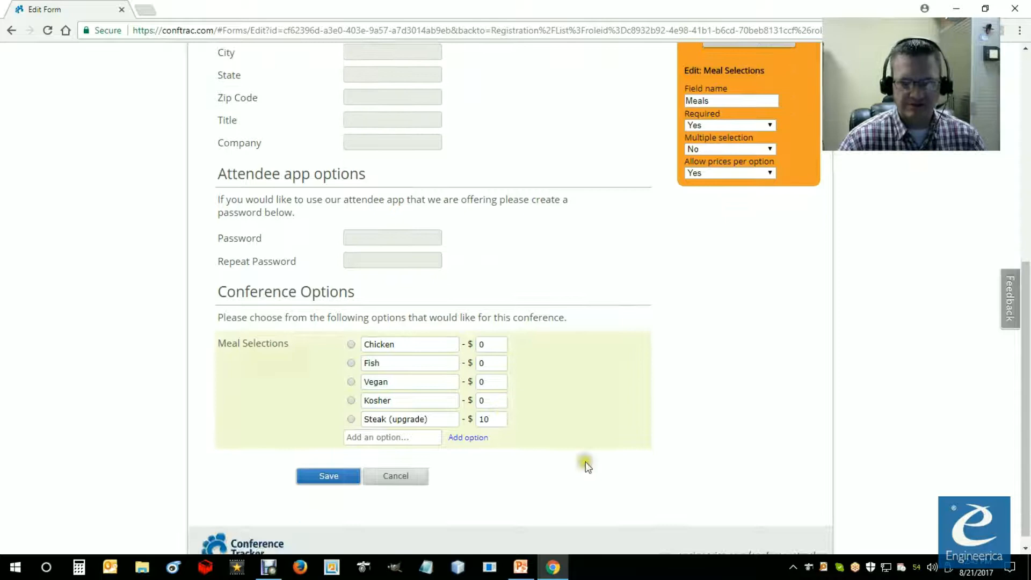
scroll(552, 458, up, 2)
scroll(705, 430, down, 2)
scroll(685, 427, up, 3)
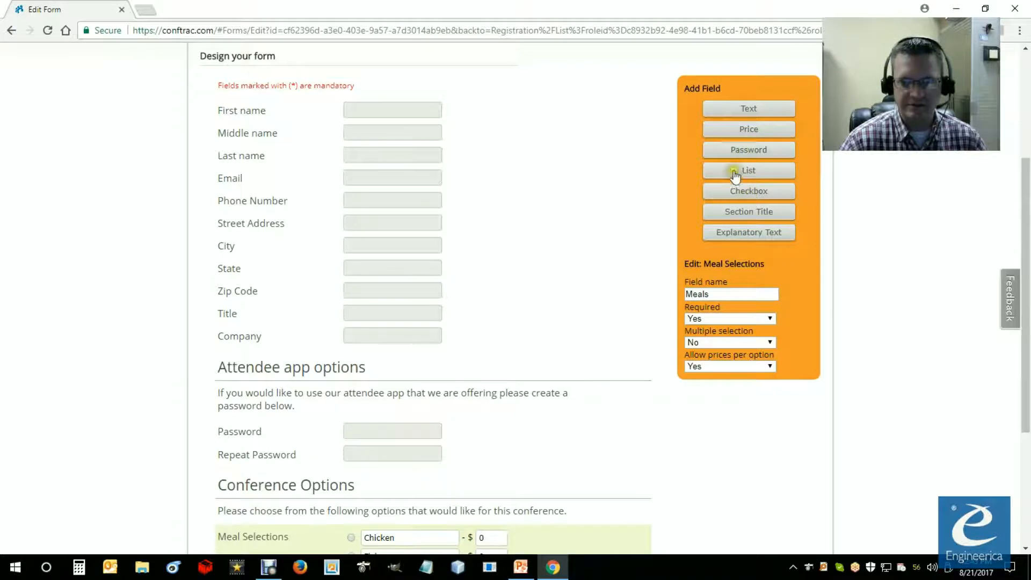
scroll(713, 246, down, 4)
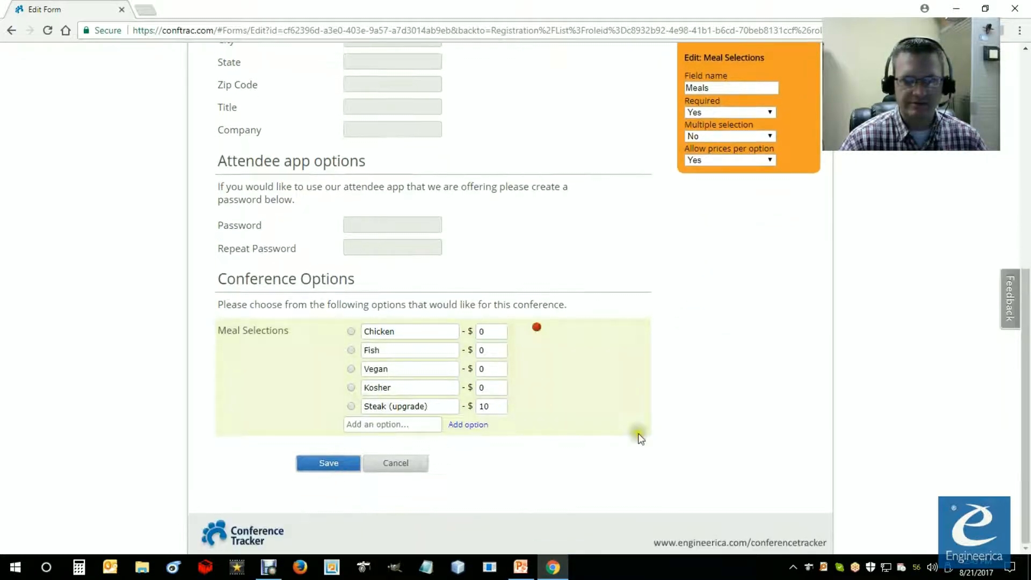
scroll(638, 438, up, 3)
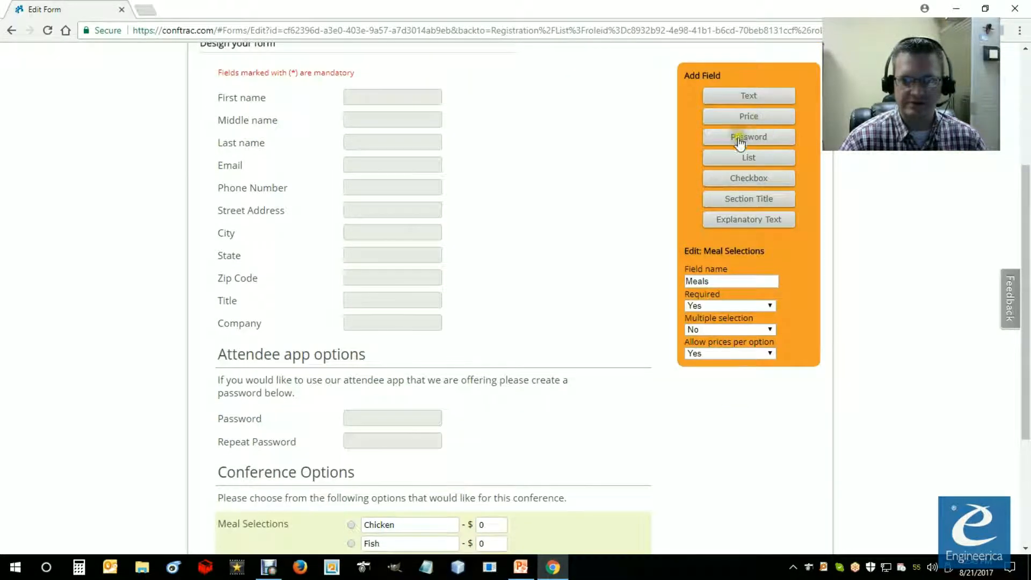
Step: Add a checkbox field below the Meal Selections list and open its caption for editing
click(742, 177)
scroll(635, 395, down, 3)
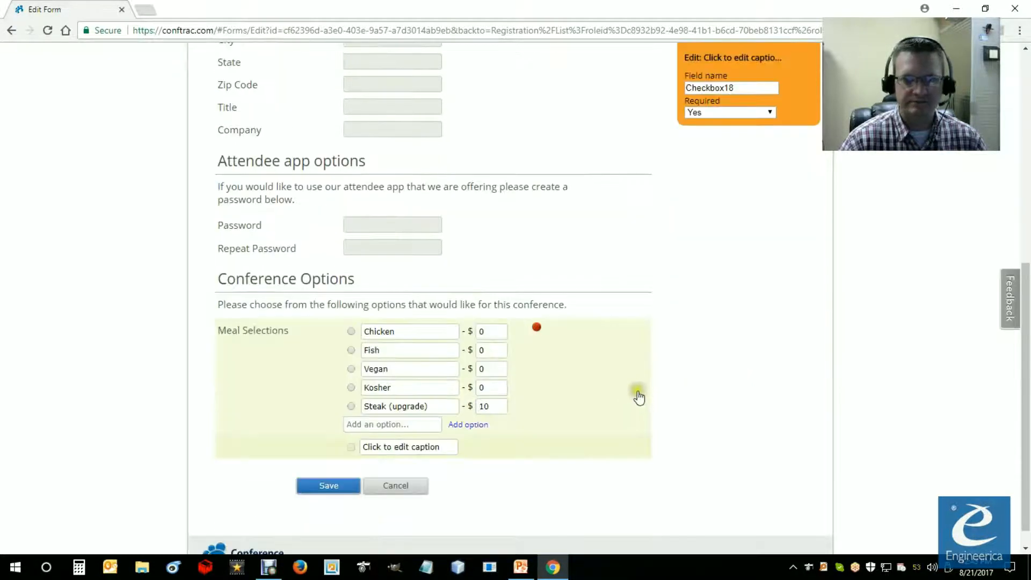
click(393, 448)
drag(443, 450, 350, 447)
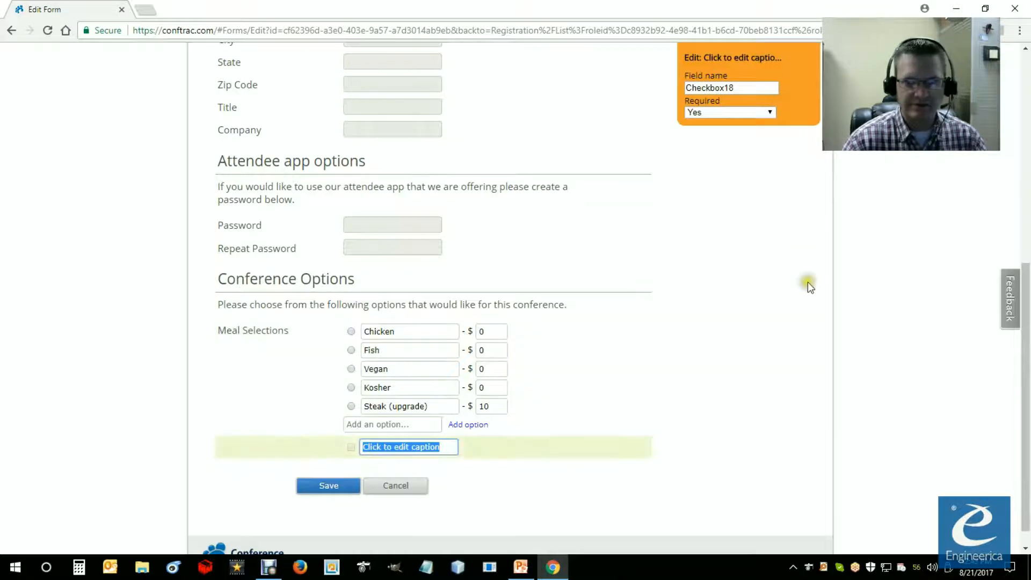
Step: Add explanatory text between the Meal Selections list and the checkbox, reading "Choose the add-on options you would like:"
scroll(789, 226, up, 2)
click(753, 157)
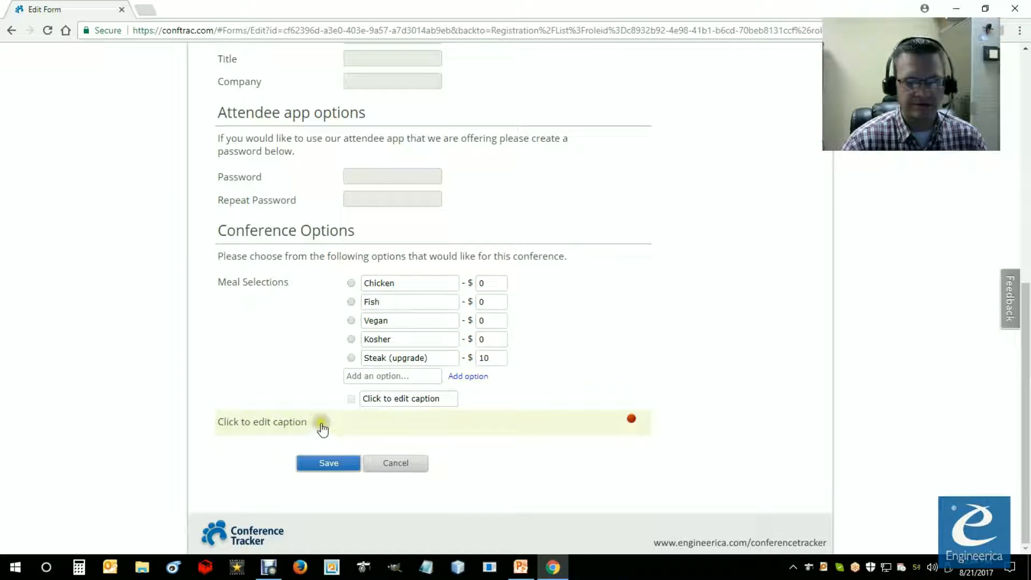
drag(331, 427, 327, 403)
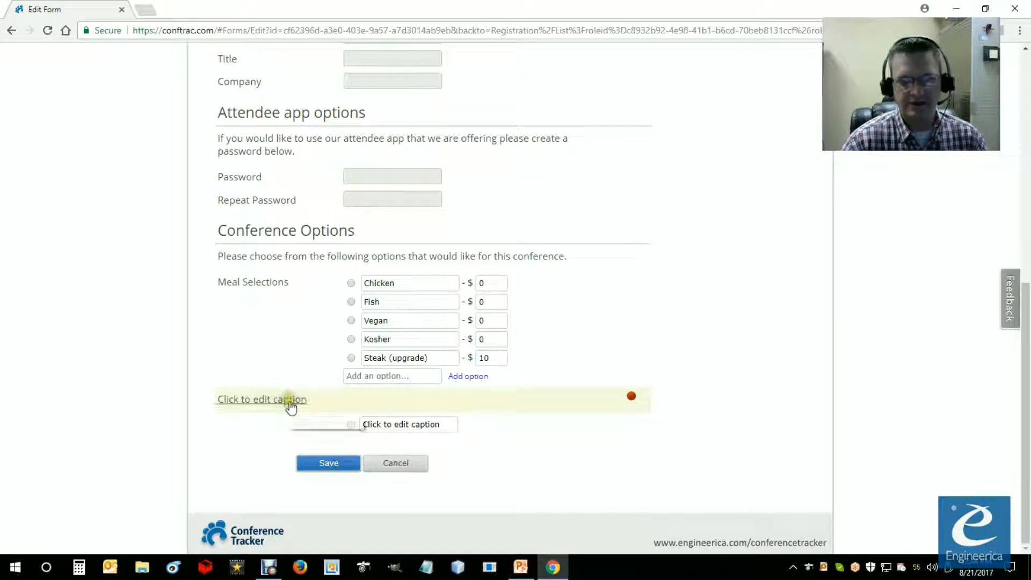
click(313, 404)
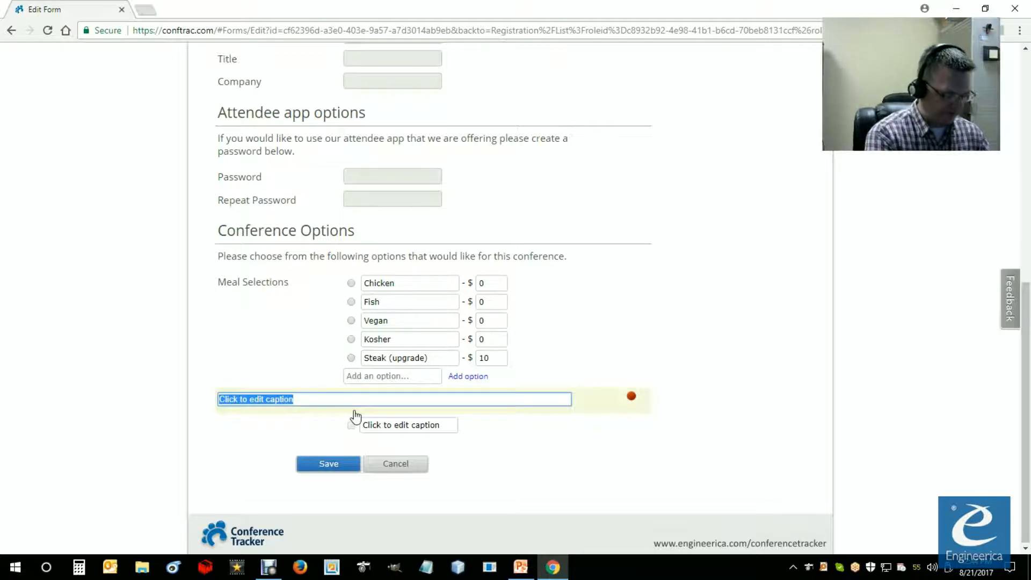
text(Choose the op)
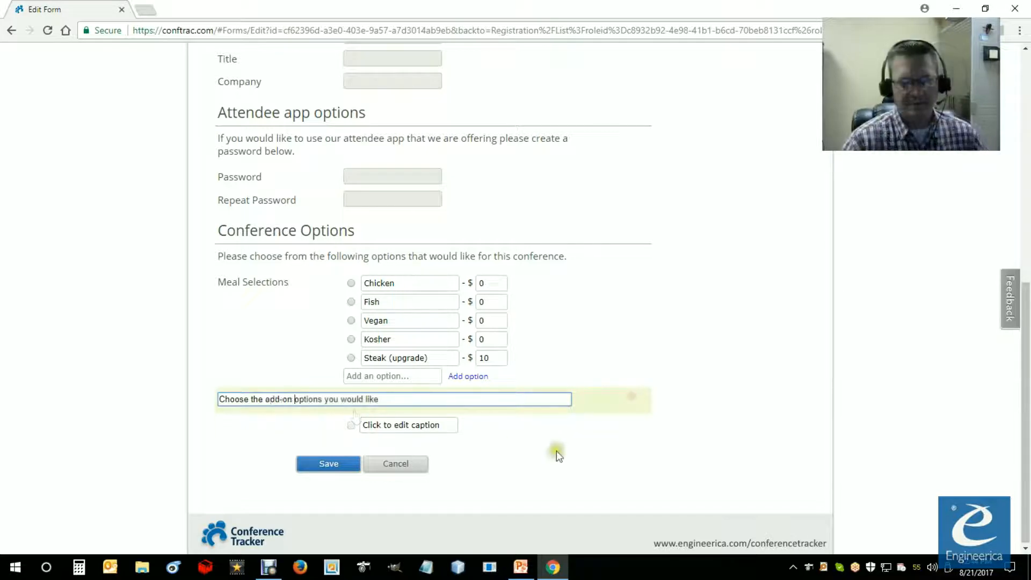
click(556, 452)
Step: Caption the checkbox below the add-on options text "Golf Package"
click(425, 423)
drag(458, 425, 361, 425)
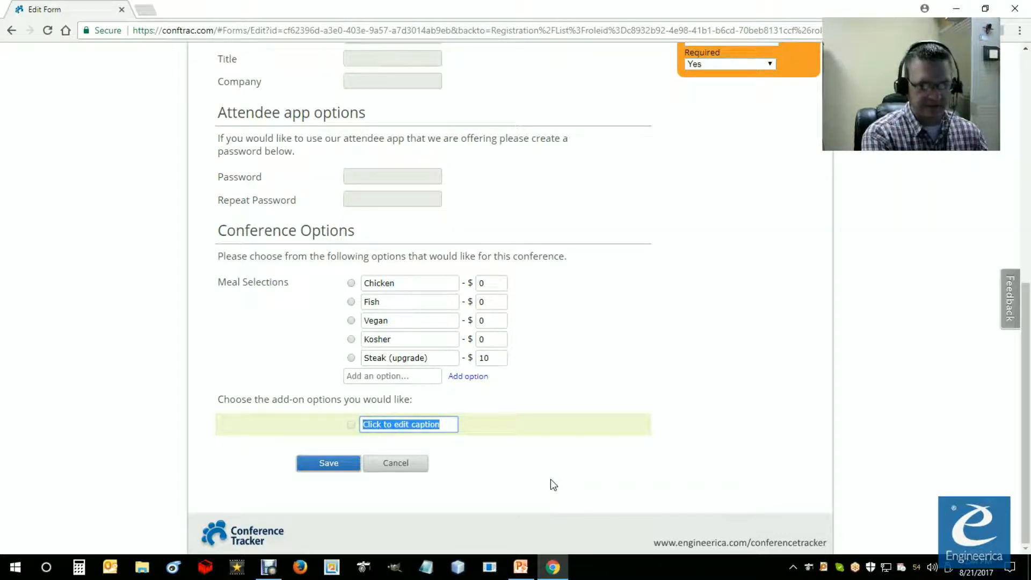
text(Gol)
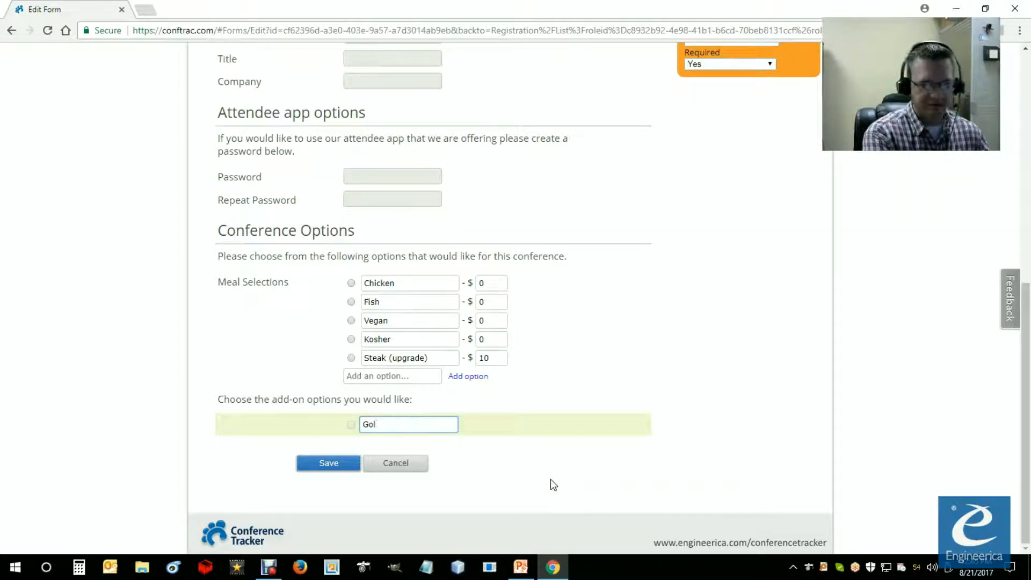
text(f Package)
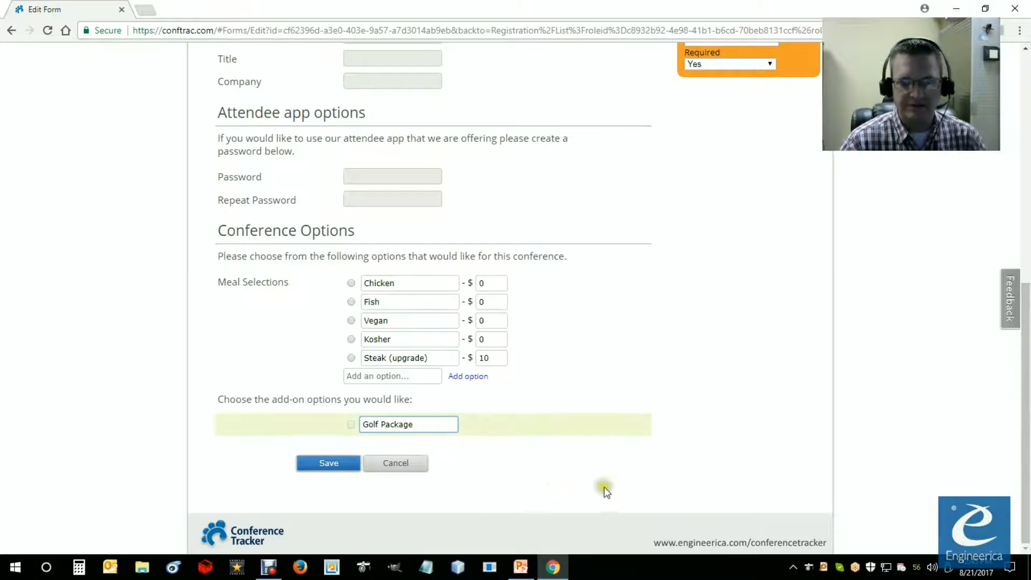
Step: Make the Golf Package checkbox not required and set its field name to "Golf"
scroll(808, 207, up, 2)
click(768, 192)
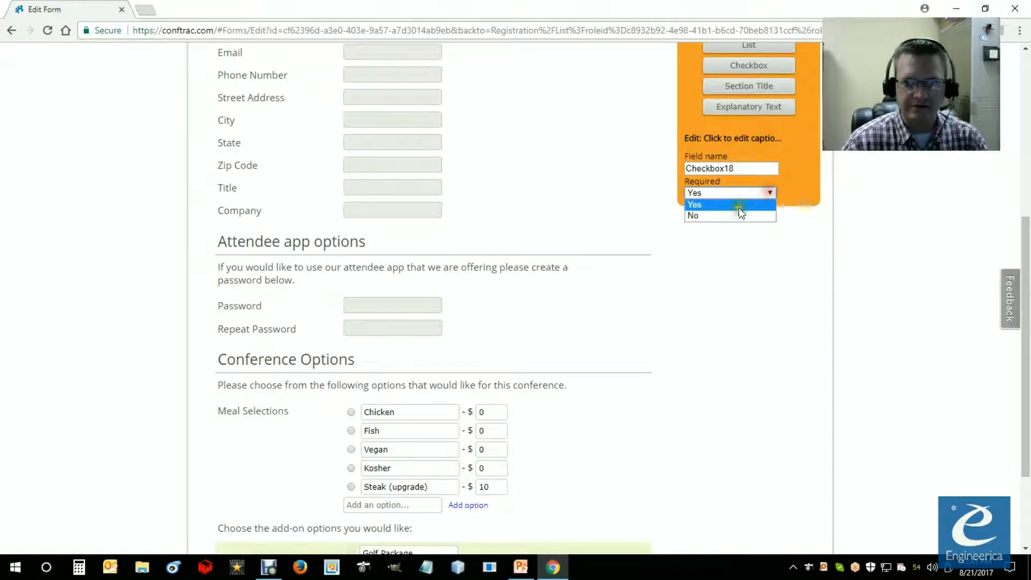
click(695, 215)
drag(738, 168, 650, 162)
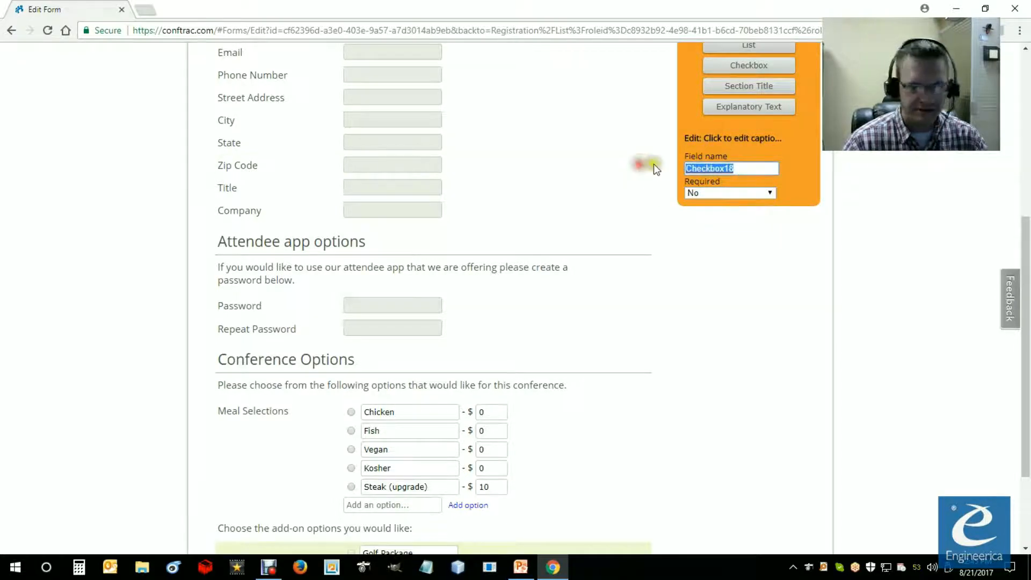
text(Golf)
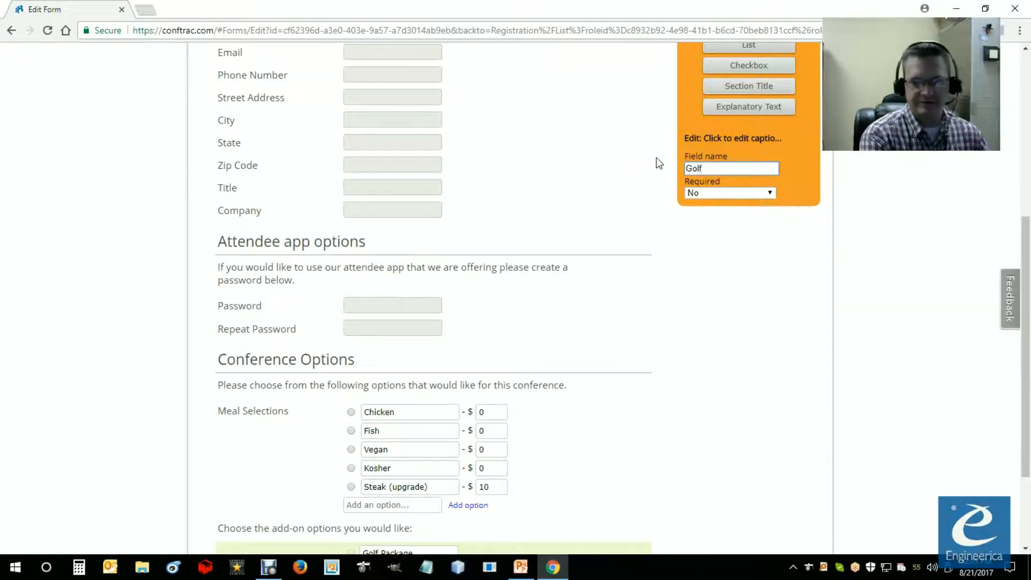
click(698, 259)
Step: Add a second checkbox below Golf Package and caption it "Spa Treatment"
scroll(721, 313, down, 3)
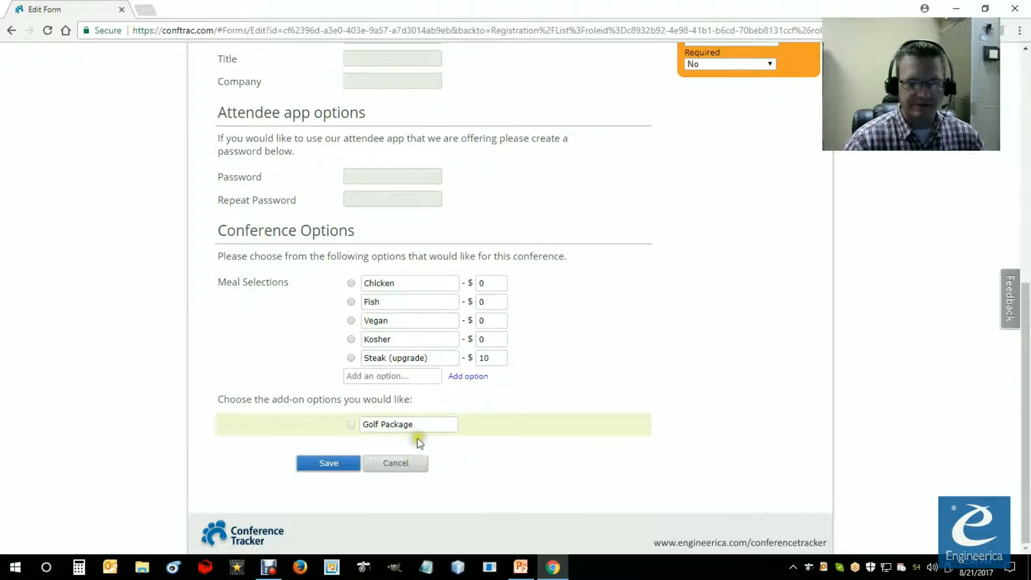
scroll(741, 183, up, 3)
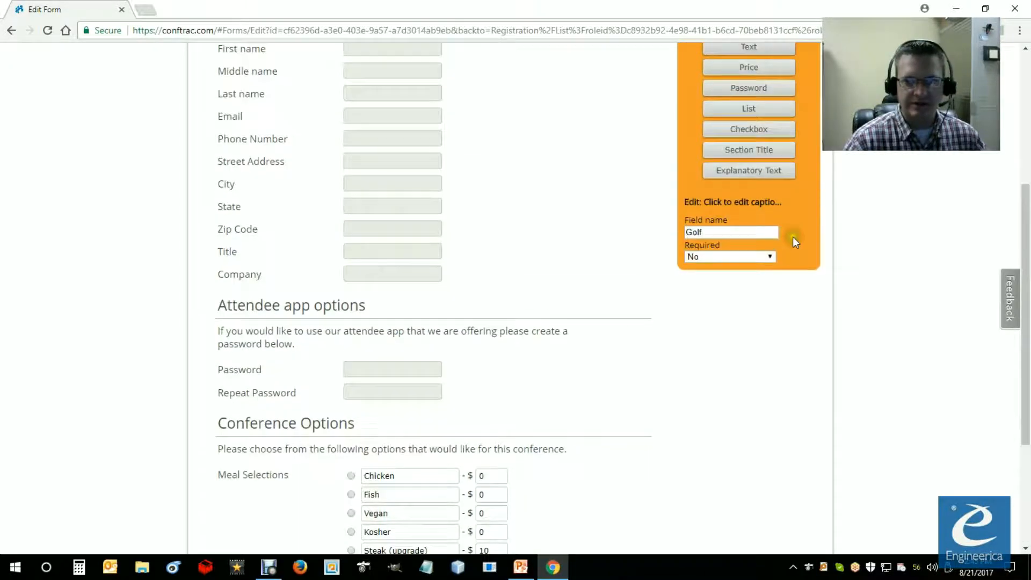
click(748, 131)
scroll(642, 364, down, 4)
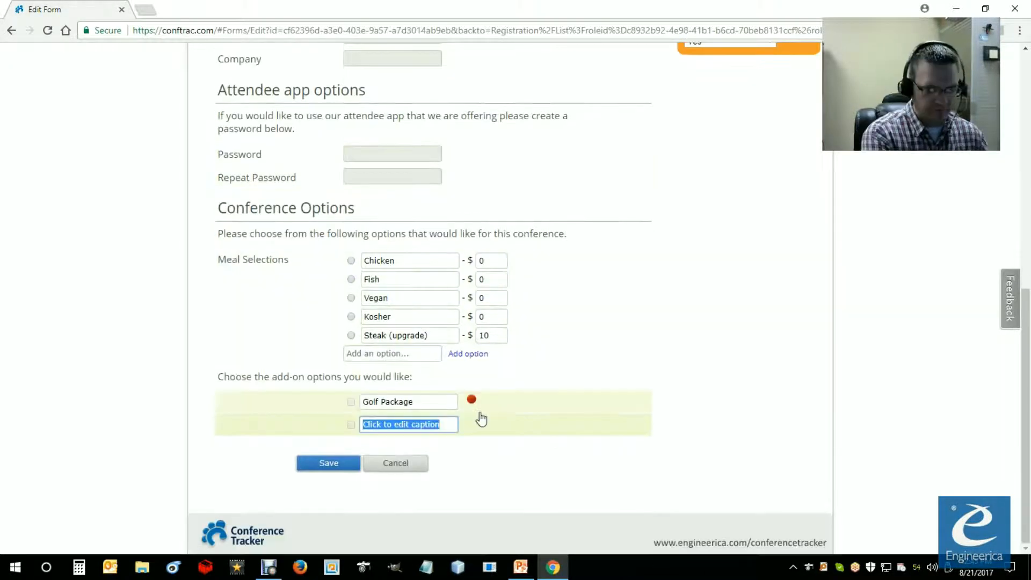
text(Spa treatment)
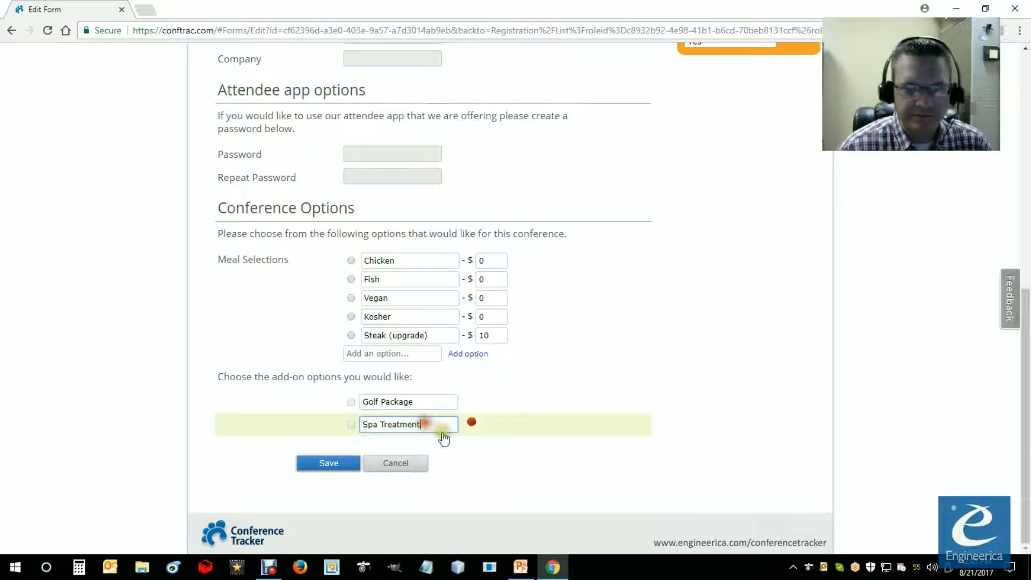
Step: Make the Spa Treatment checkbox not required and set its field name to "Spa"
scroll(782, 395, up, 4)
click(765, 236)
click(704, 259)
drag(744, 210, 670, 215)
text(Spa)
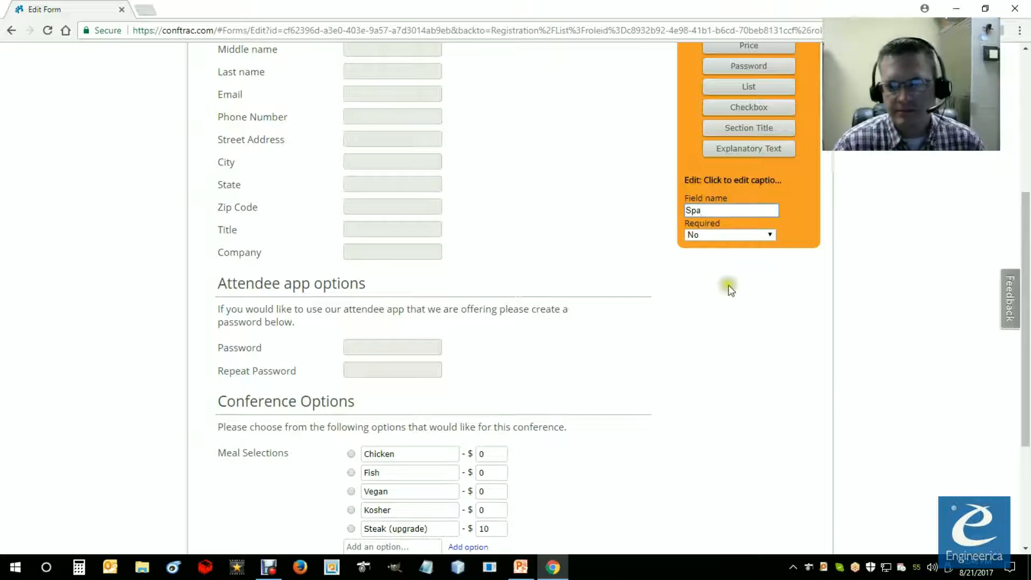
scroll(732, 296, down, 2)
scroll(734, 296, down, 3)
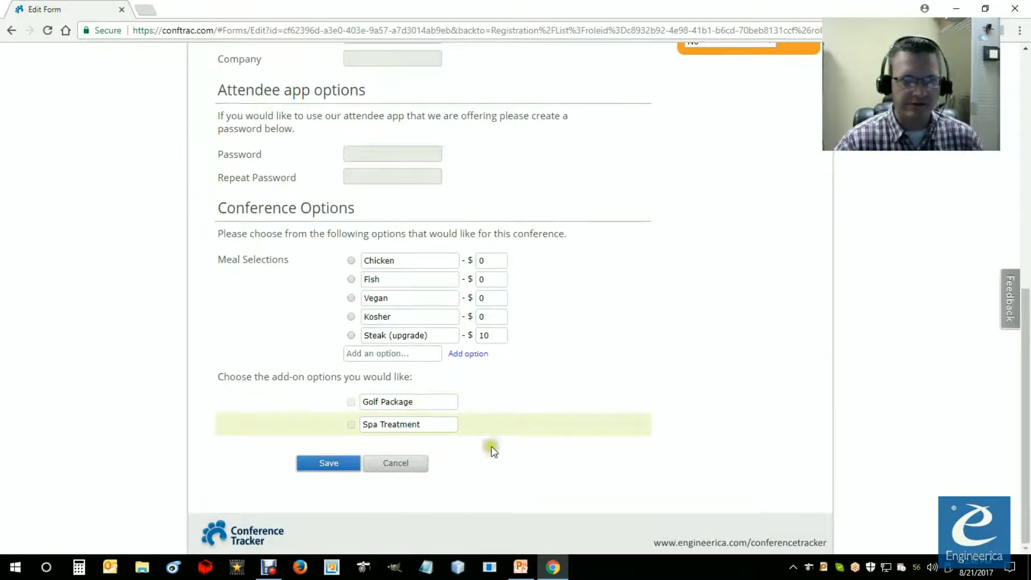
Step: Review the add-on checkboxes and view the Golf Package checkbox's field settings
scroll(612, 480, up, 3)
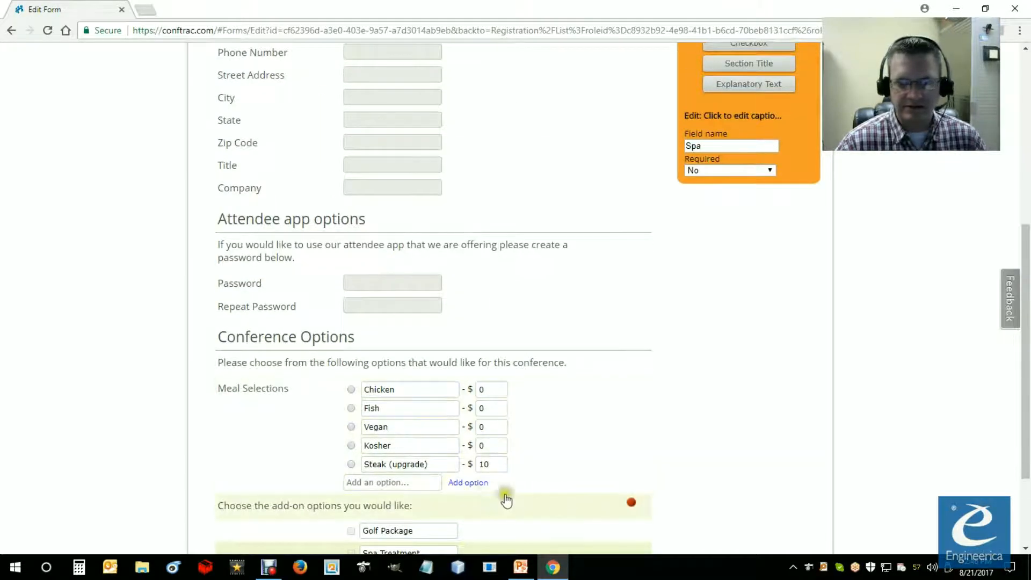
scroll(483, 494, down, 2)
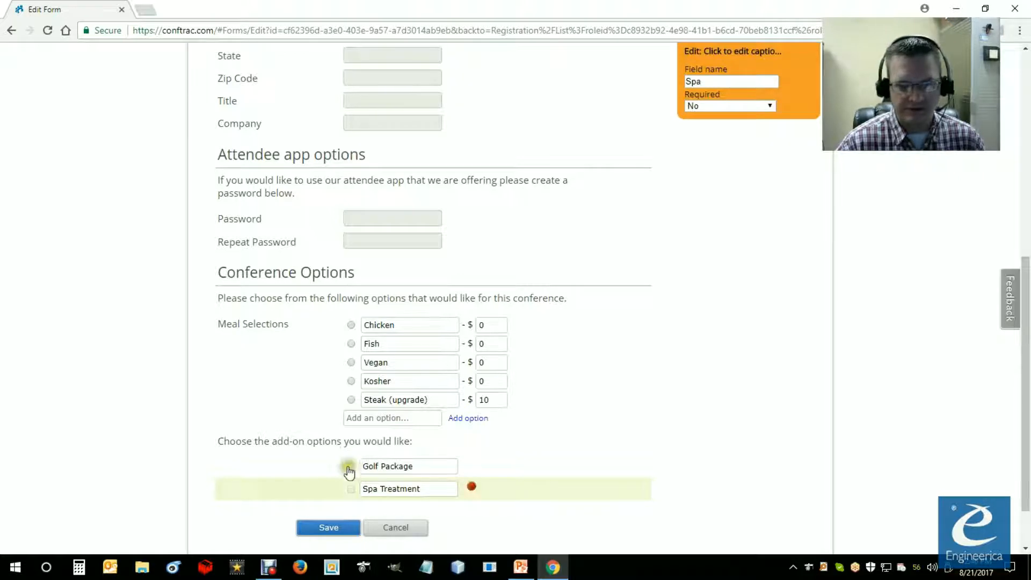
click(344, 473)
click(333, 484)
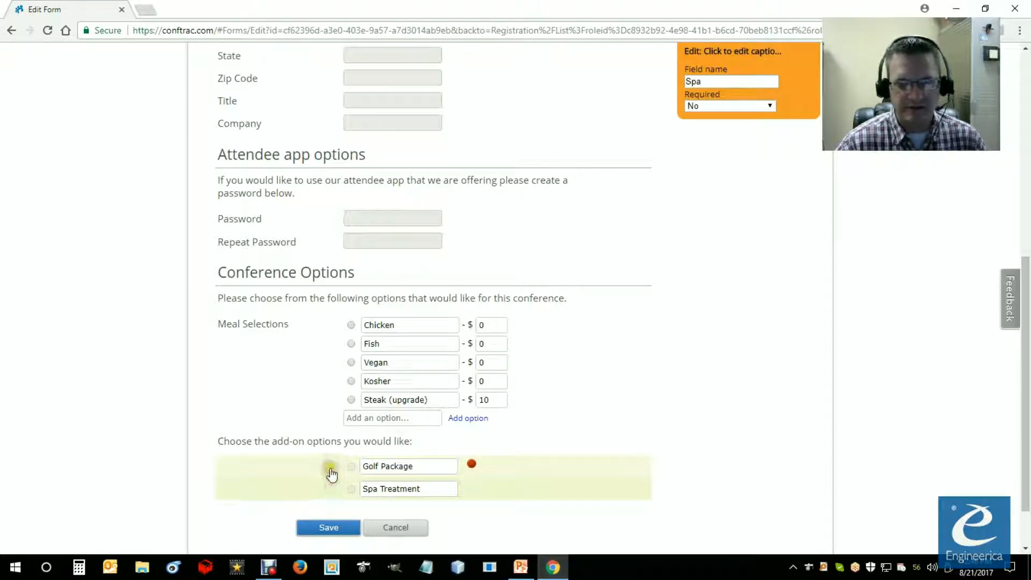
click(329, 468)
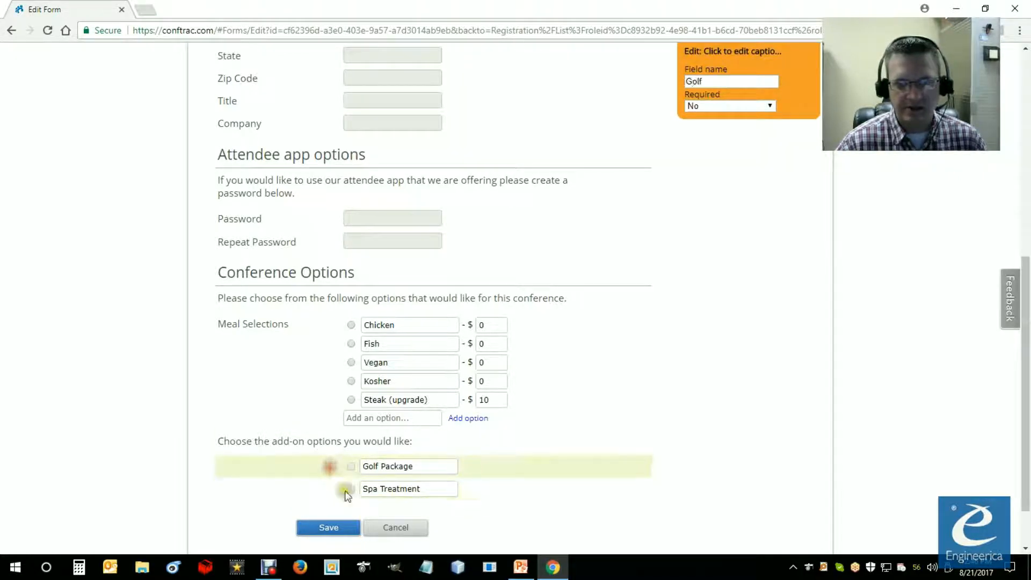
Step: Try out multiple selection for the Meal Selections list and set it back to No
click(321, 379)
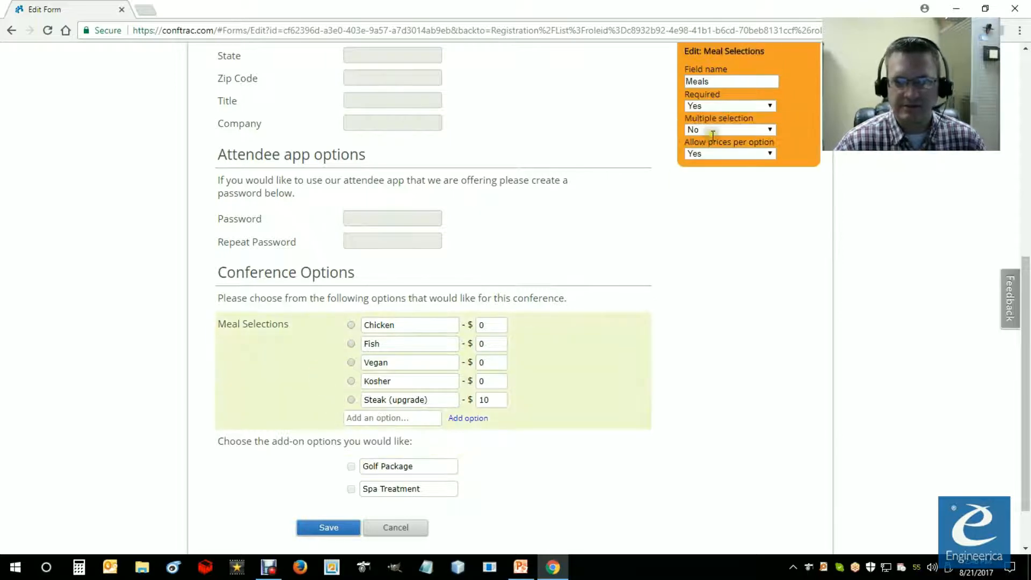
click(771, 130)
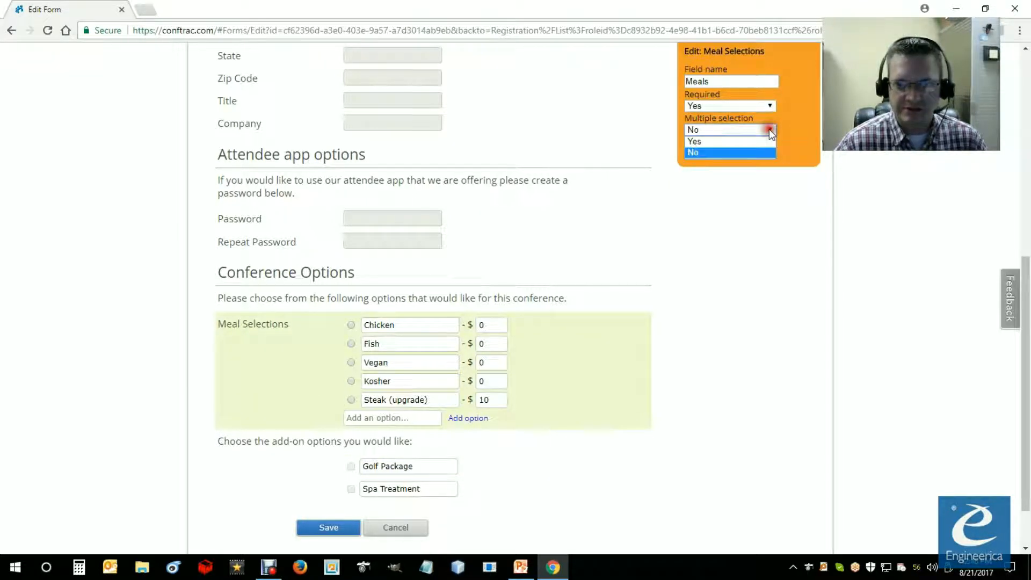
click(696, 141)
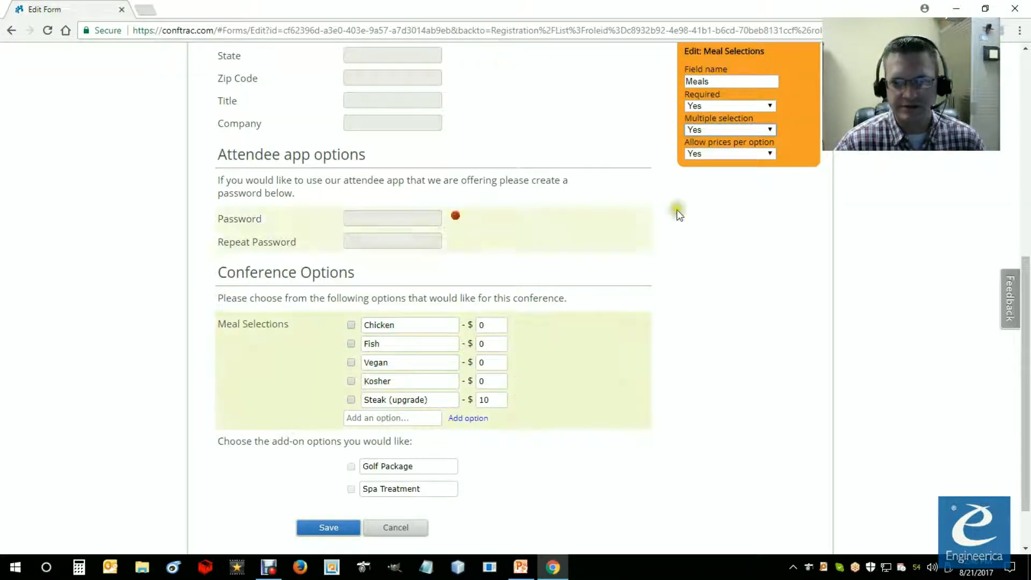
click(752, 131)
click(708, 150)
Step: Add a price field below the Spa Treatment checkbox, with a caption starting "Would you like to add a" and ending "an amount in the box:"
scroll(778, 294, up, 4)
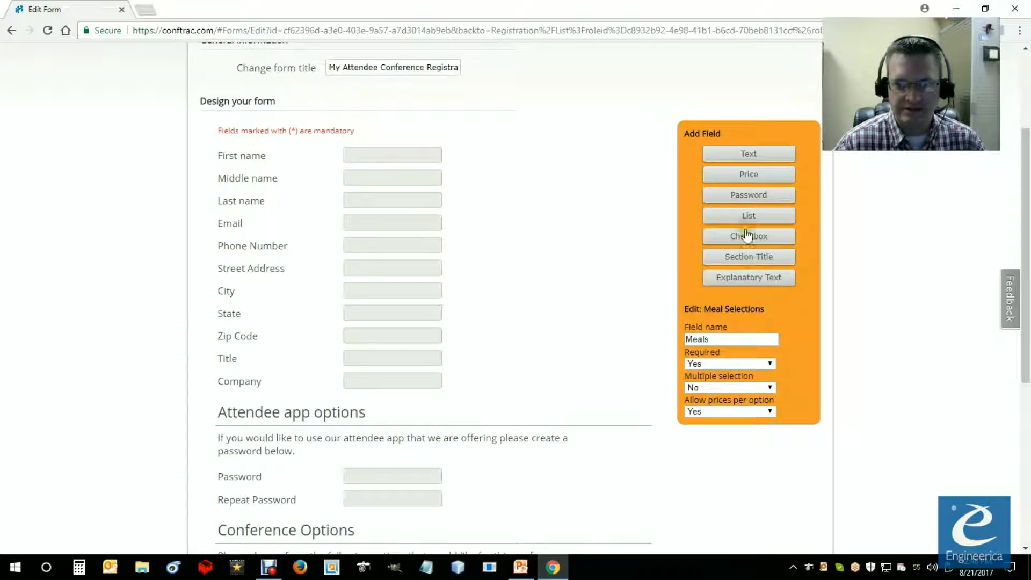
click(749, 175)
scroll(638, 426, down, 6)
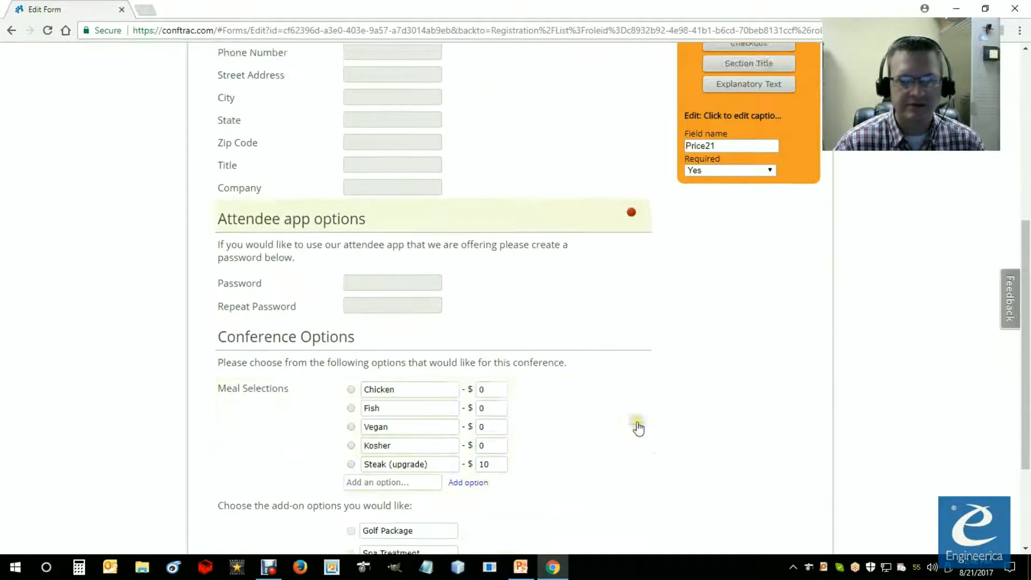
click(295, 425)
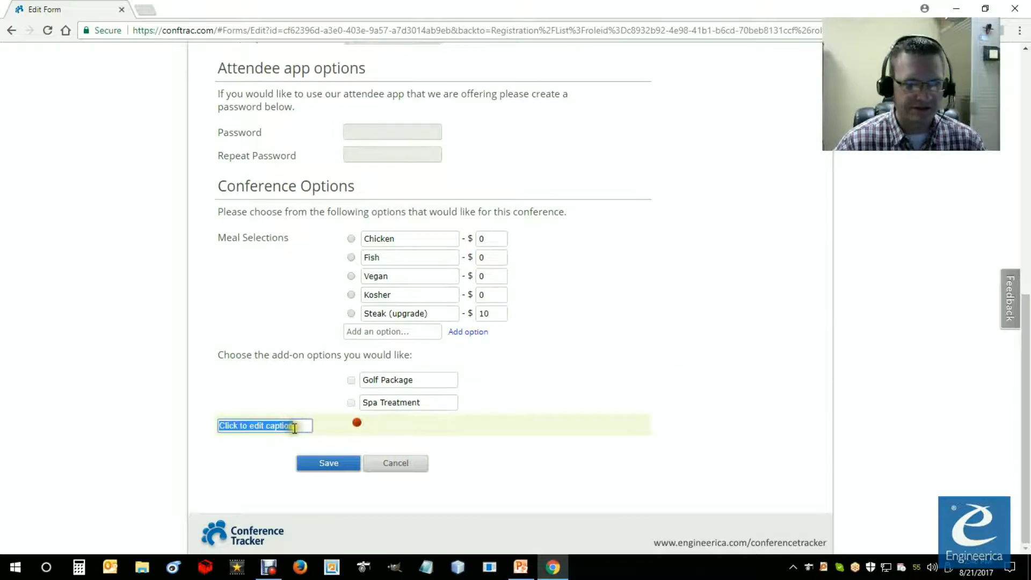
text(Would you like to add a do)
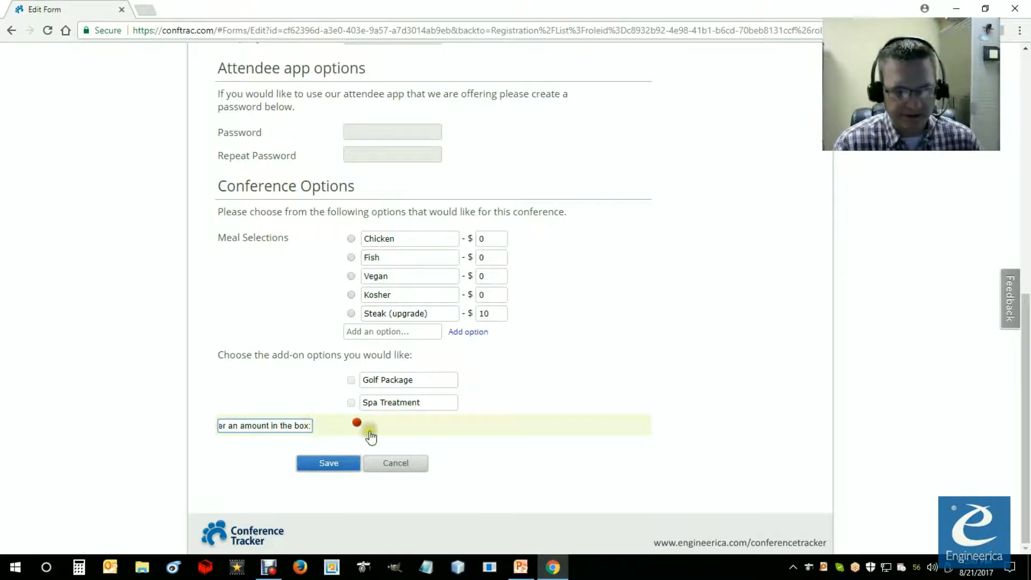
Step: Cut the donation question out of the price field's caption, leaving "Please enter an amount in the box:"
click(731, 415)
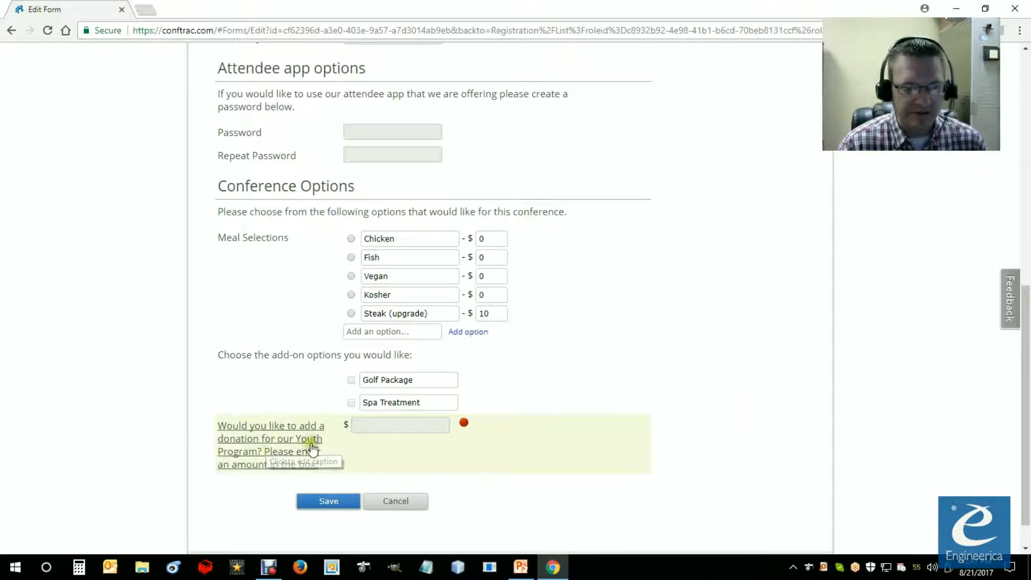
click(264, 439)
drag(223, 423, 322, 436)
click(268, 429)
key(Left)
key(Left)
key(Left)
key(Left)
key(Left)
key(Left)
key(Left)
key(Left)
key(Left)
key(Left)
key(Left)
key(Left)
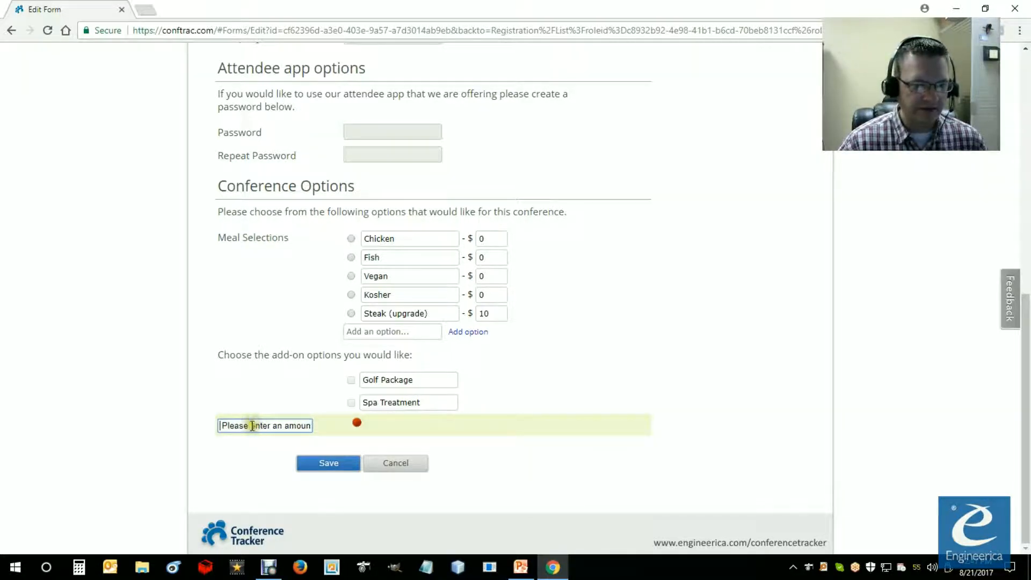
key(Left)
key(Left)
drag(234, 426, 134, 422)
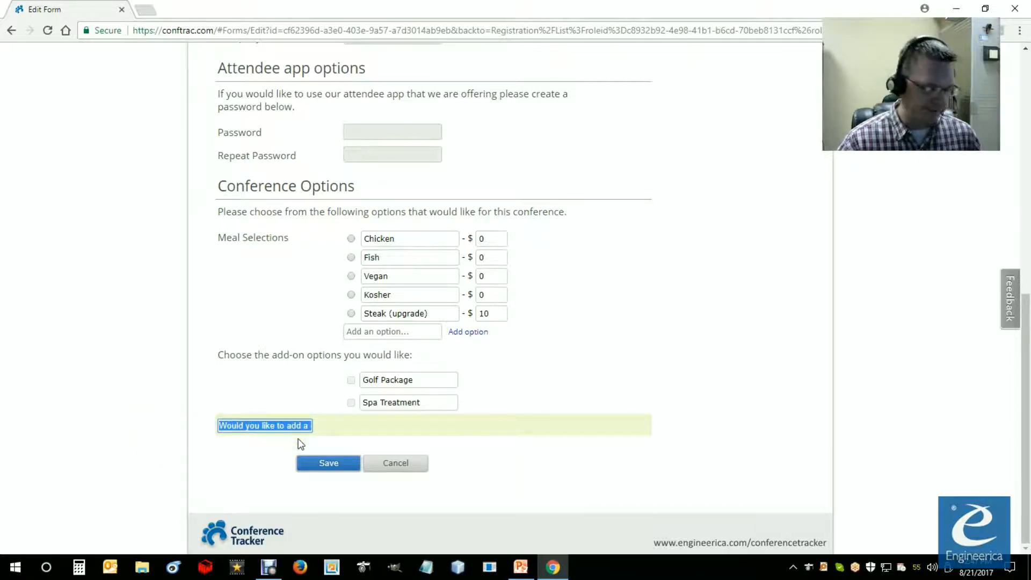
key(BackSpace)
click(237, 431)
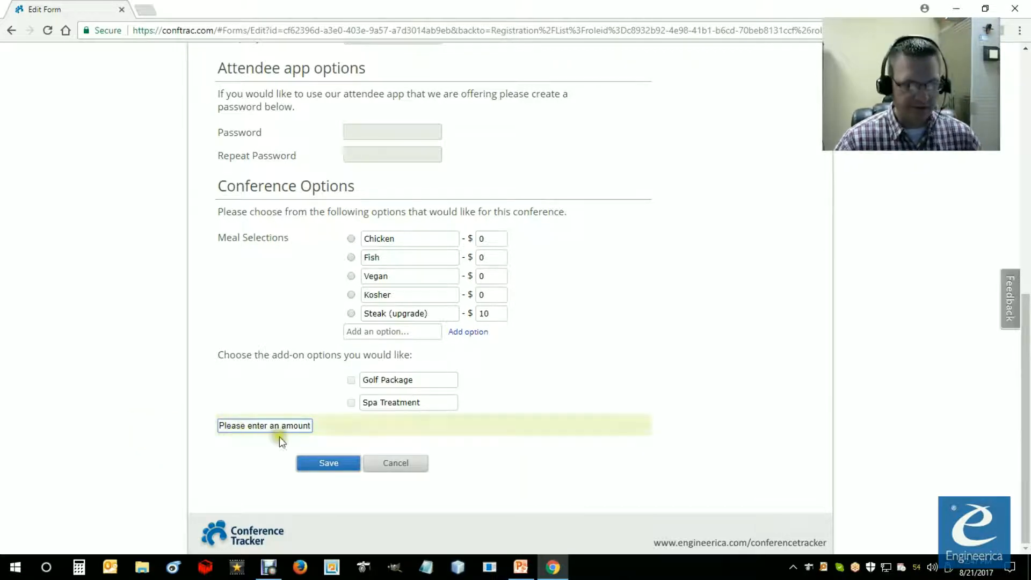
click(237, 455)
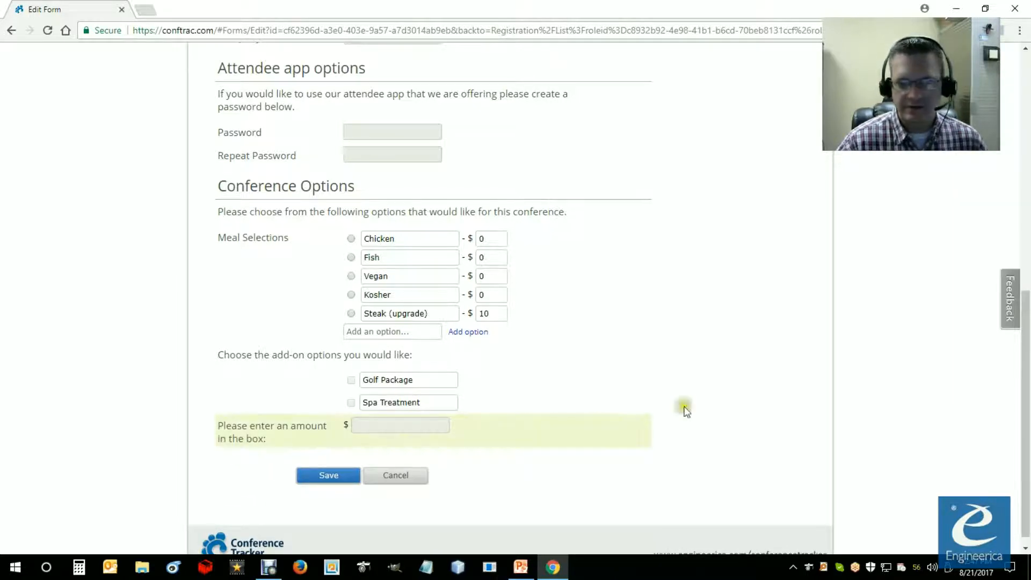
Step: Add explanatory text reading "Would you like to add a donation for our Youth Program?" and place it directly above the donation price field
scroll(866, 343, up, 6)
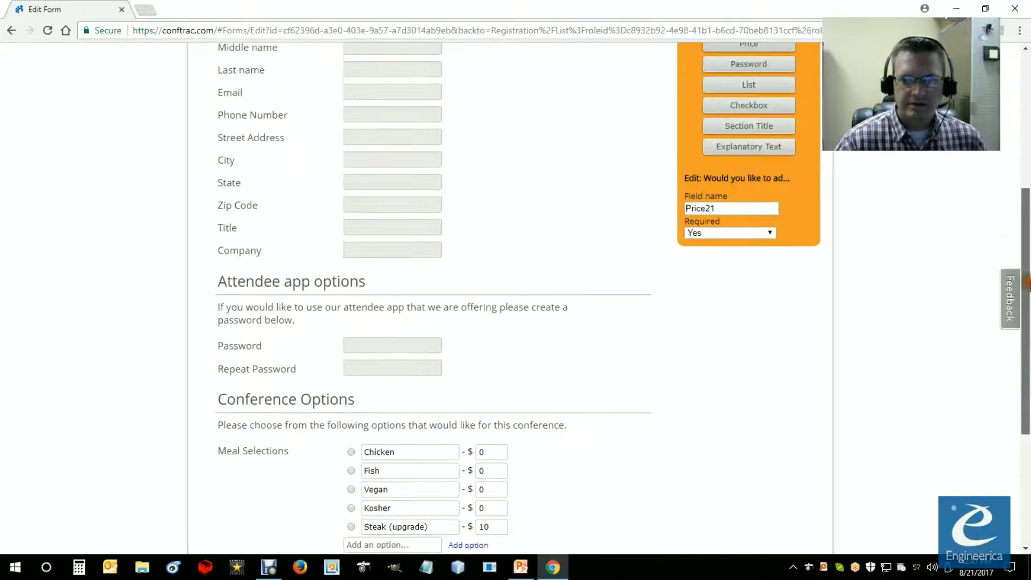
click(749, 243)
drag(1025, 285, 1025, 446)
click(265, 423)
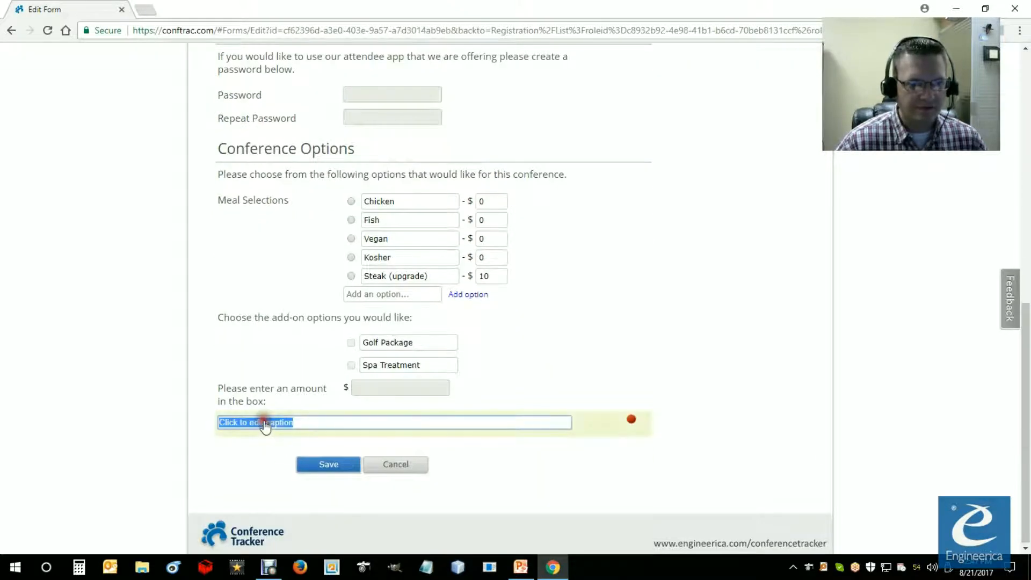
text(Would you like to add a donation for our Youth Program?)
click(481, 448)
click(498, 429)
drag(498, 430, 510, 395)
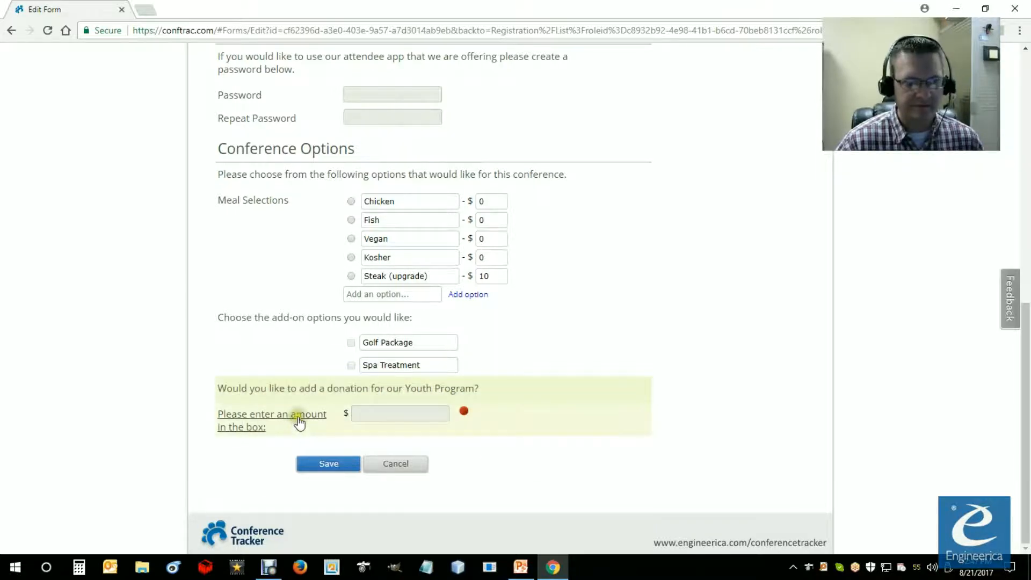
Step: Shorten the donation price field's caption to "Enter an amount:" and make the field not required
click(299, 421)
click(255, 428)
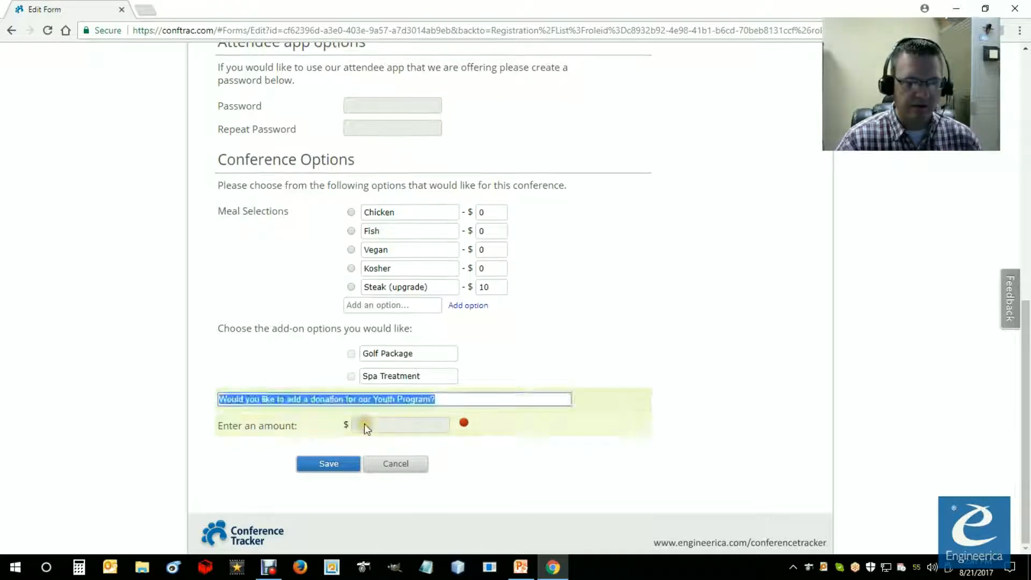
click(365, 426)
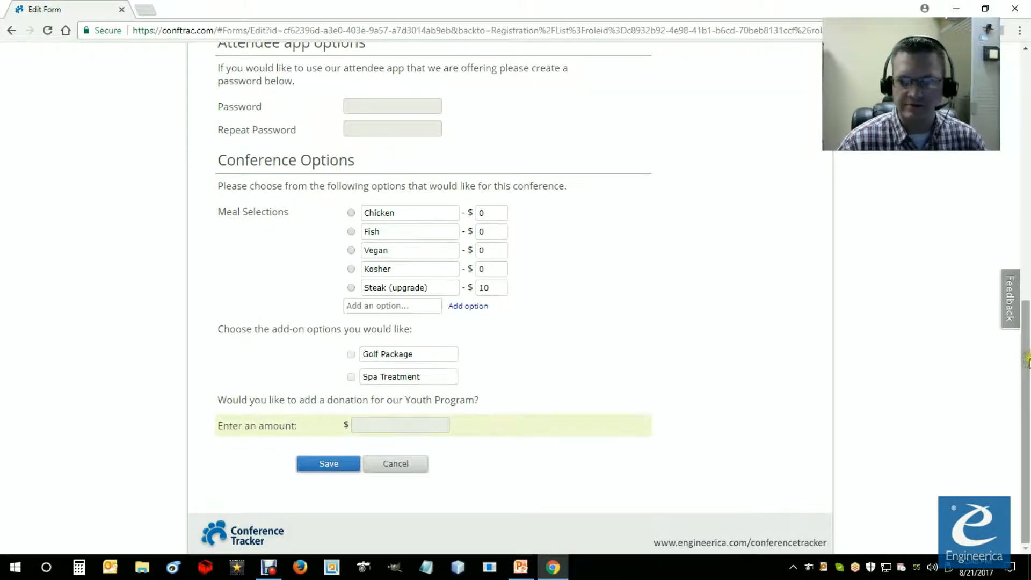
scroll(843, 279, up, 5)
click(768, 255)
click(727, 278)
drag(1025, 332, 1024, 458)
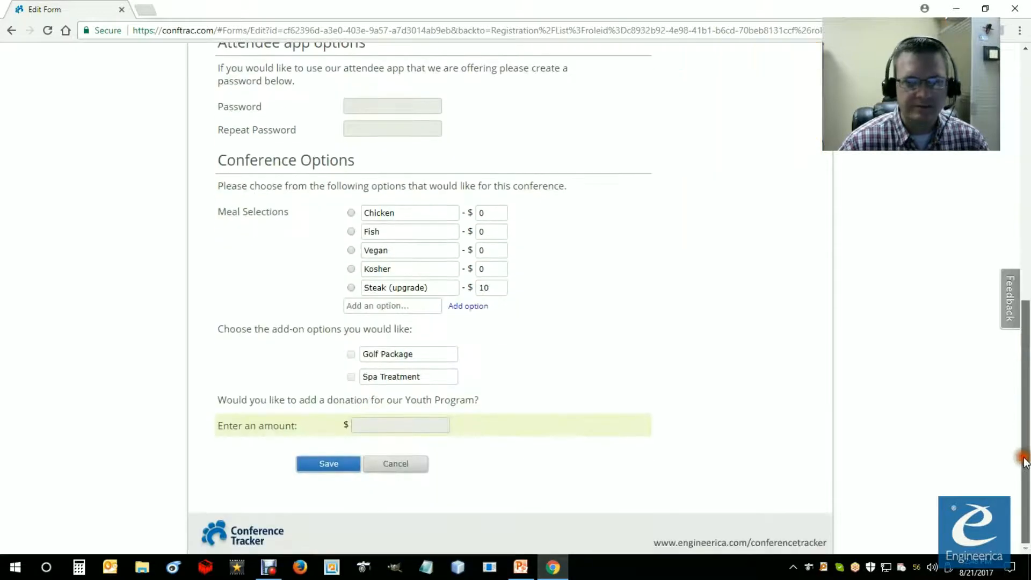
Step: Append "(Not required)" to the Youth Program donation question
click(459, 400)
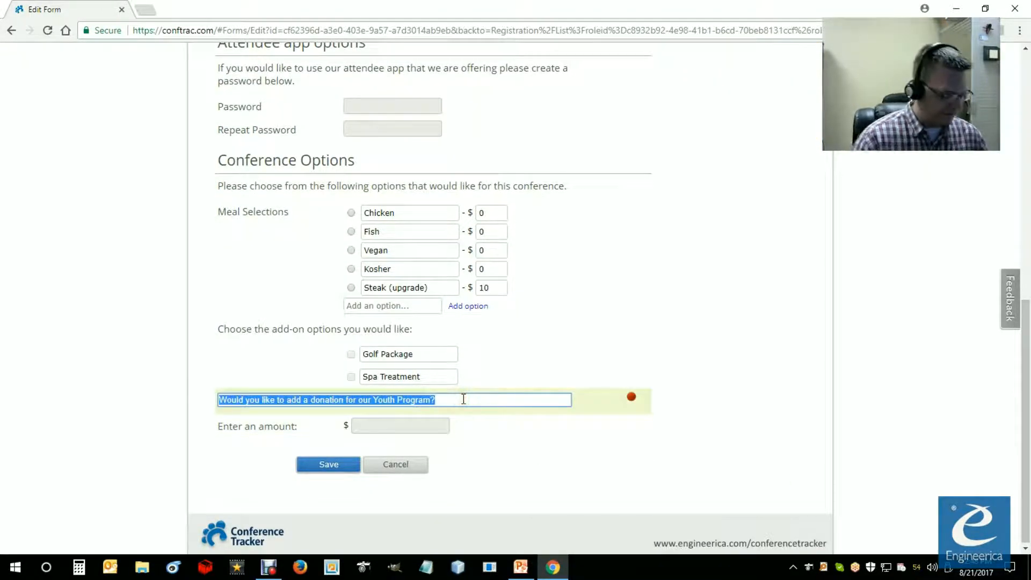
click(463, 399)
click(396, 422)
click(314, 421)
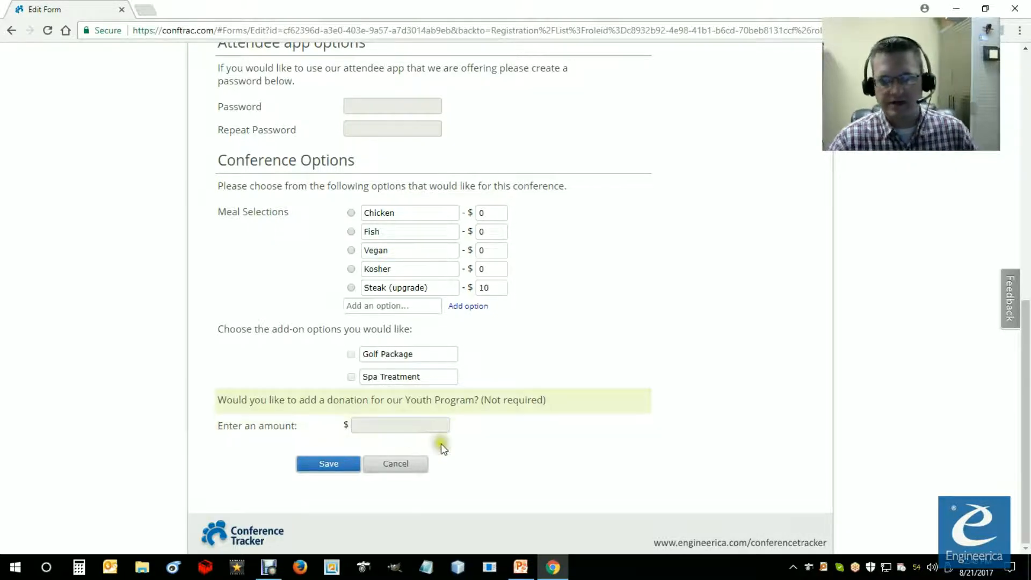
Step: Add a text field to the form with the caption "License #:"
scroll(596, 465, up, 6)
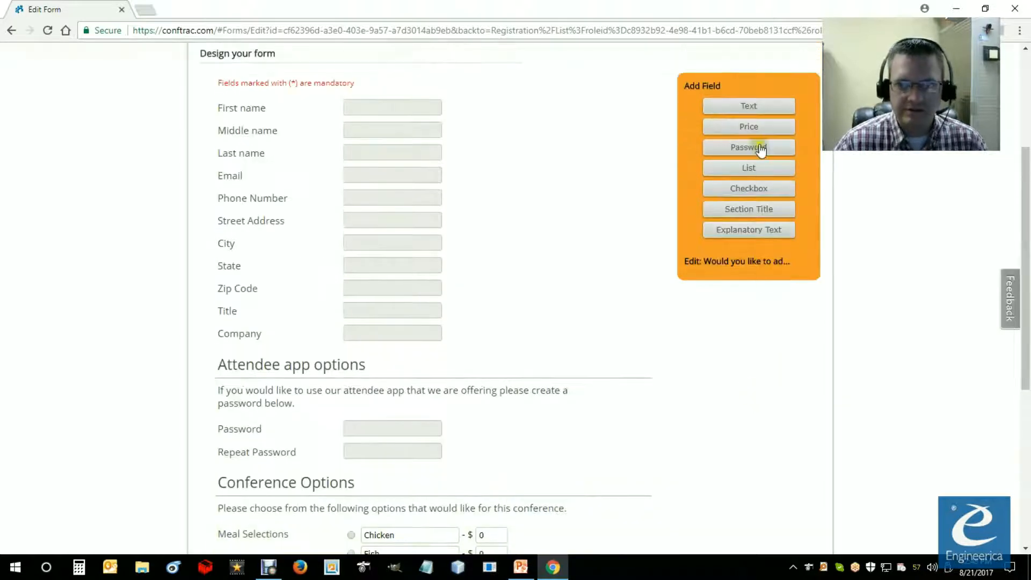
click(747, 111)
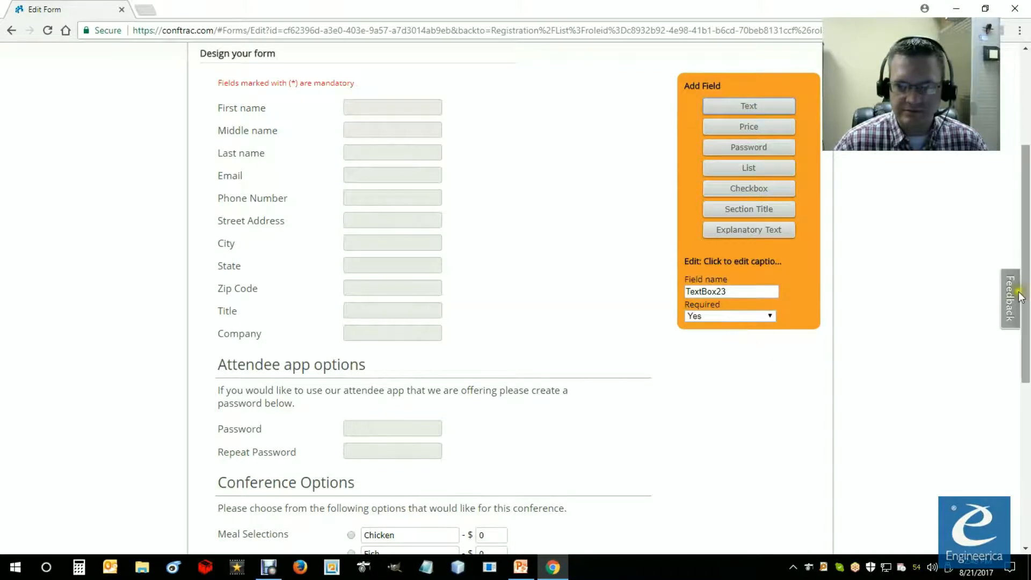
scroll(1026, 298, down, 6)
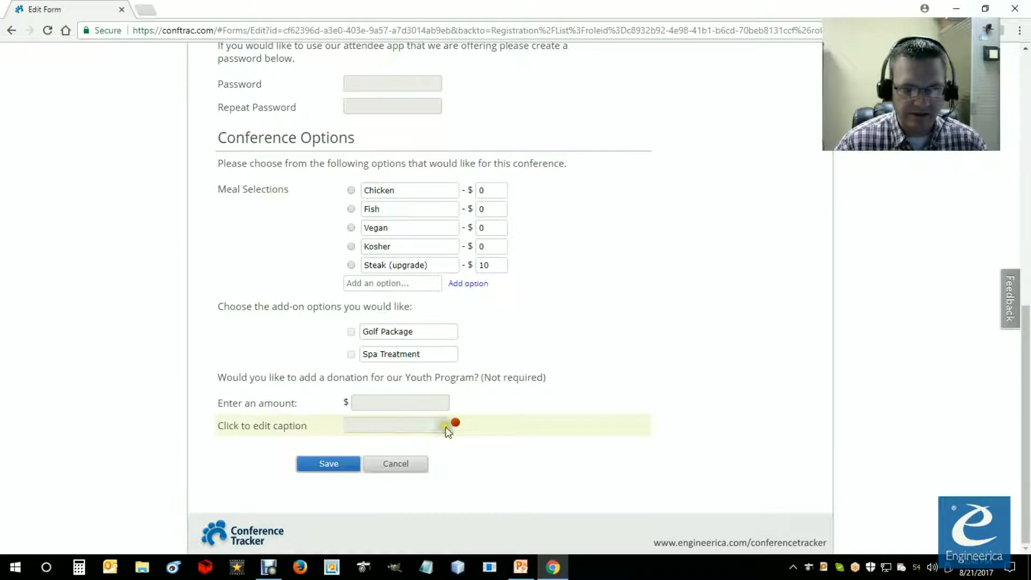
click(275, 427)
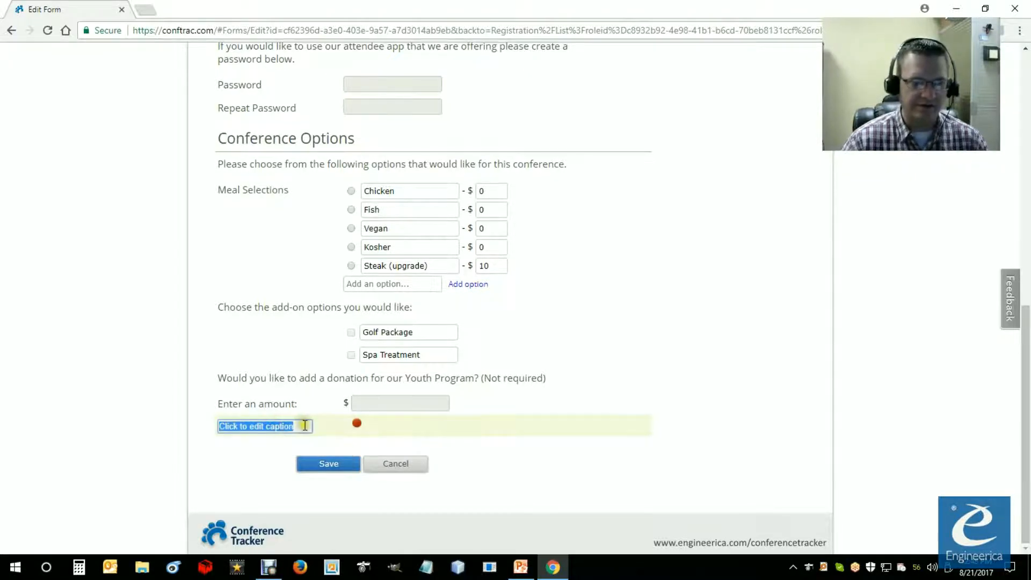
text(License)
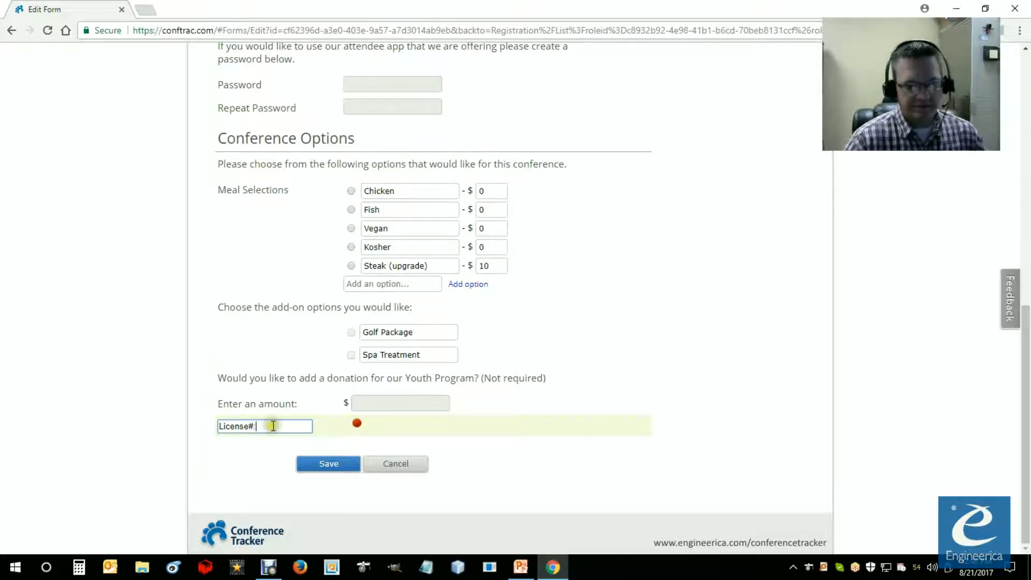
click(246, 444)
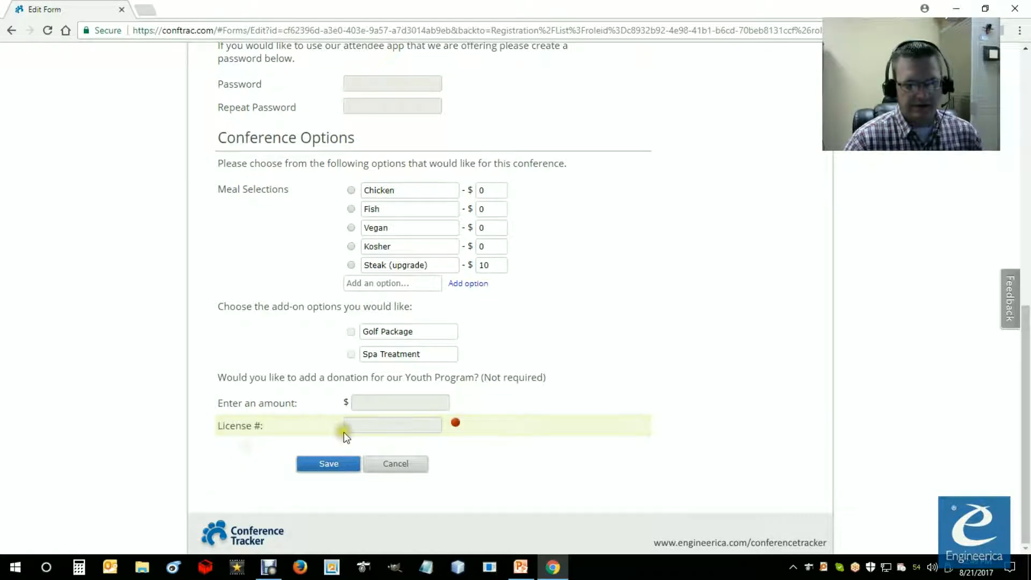
Step: Move the License # field up to directly below the Company field
drag(316, 429, 315, 47)
scroll(306, 177, up, 6)
drag(297, 371, 301, 331)
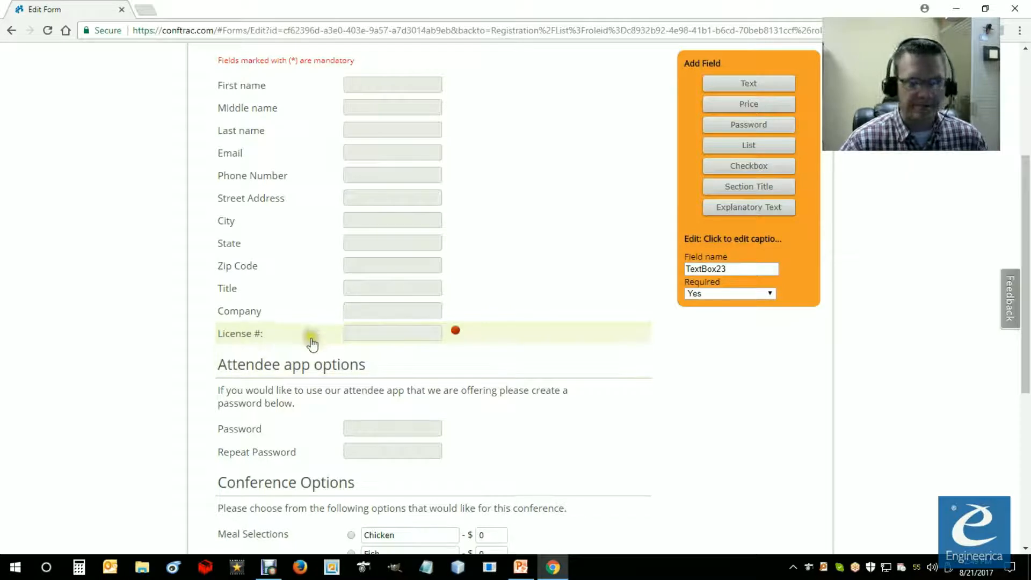
Step: Add a list field, set its field name to "Member" and allow prices per option
click(750, 151)
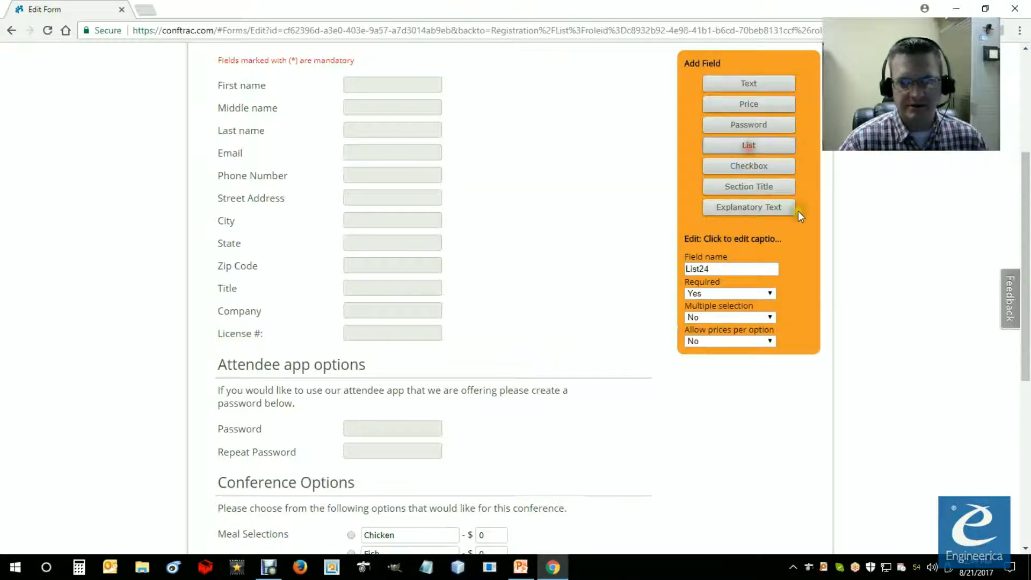
double_click(703, 269)
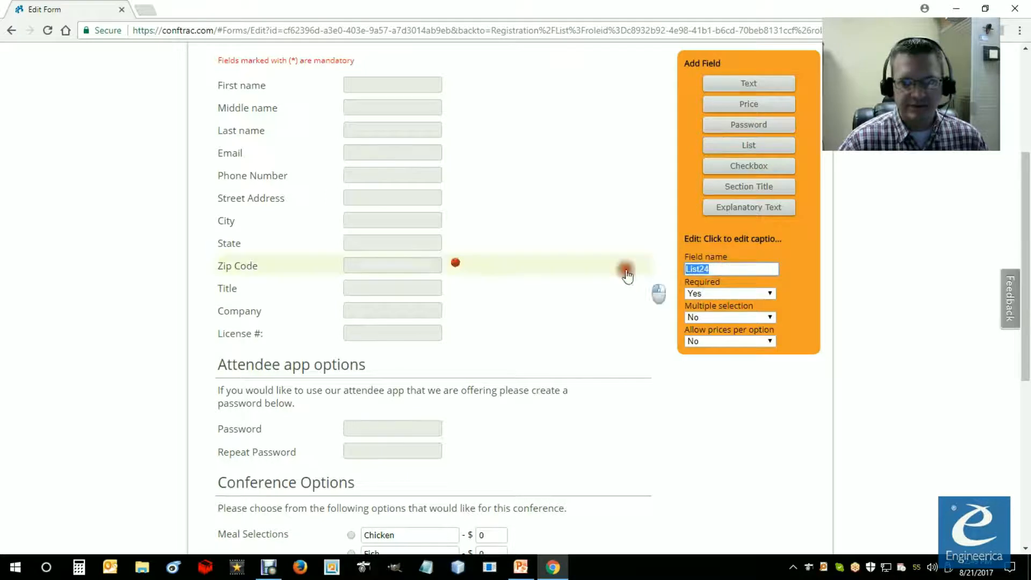
text(Mber)
key(BackSpace)
key(BackSpace)
key(BackSpace)
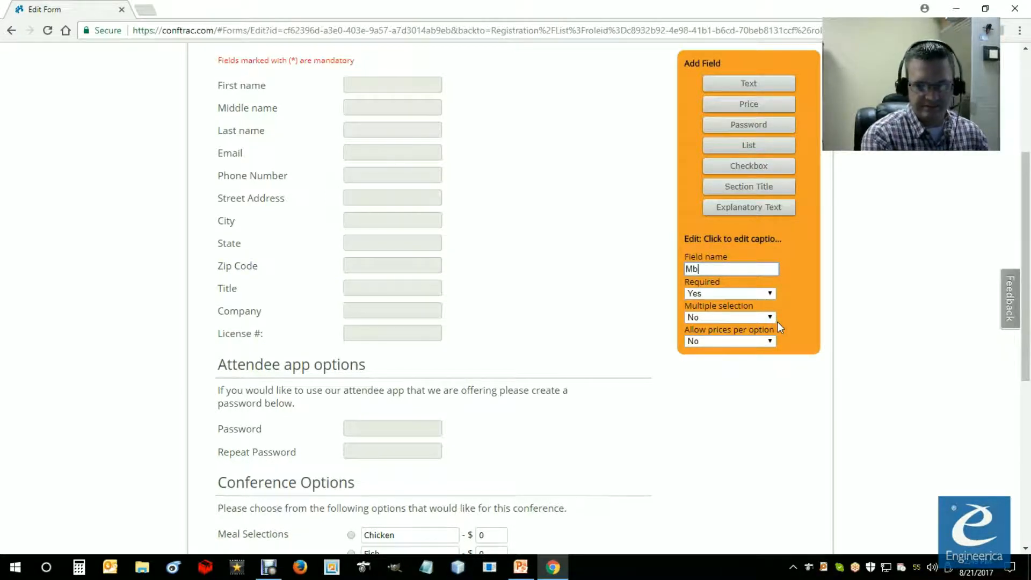
text(ember)
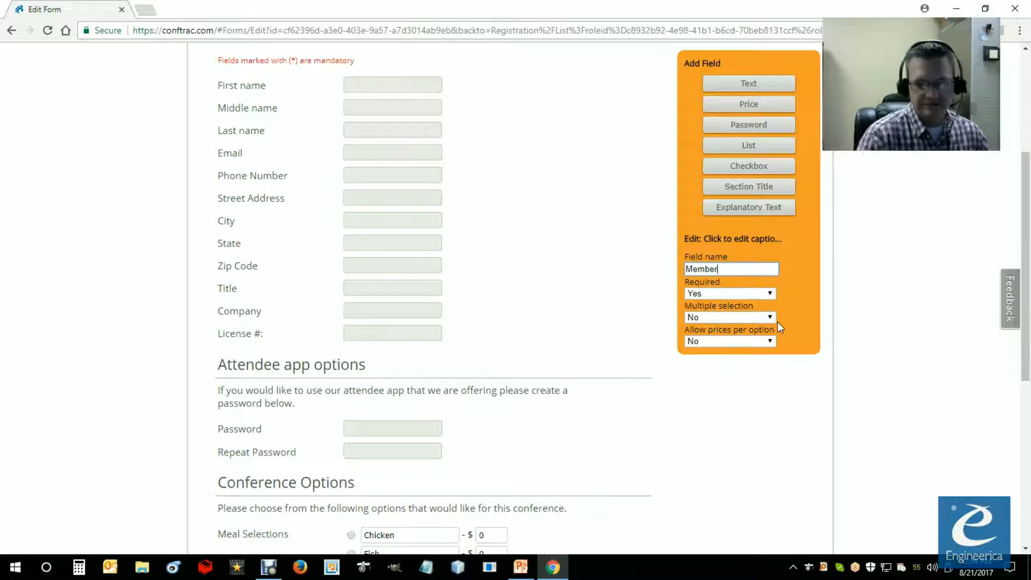
drag(1022, 305, 1024, 347)
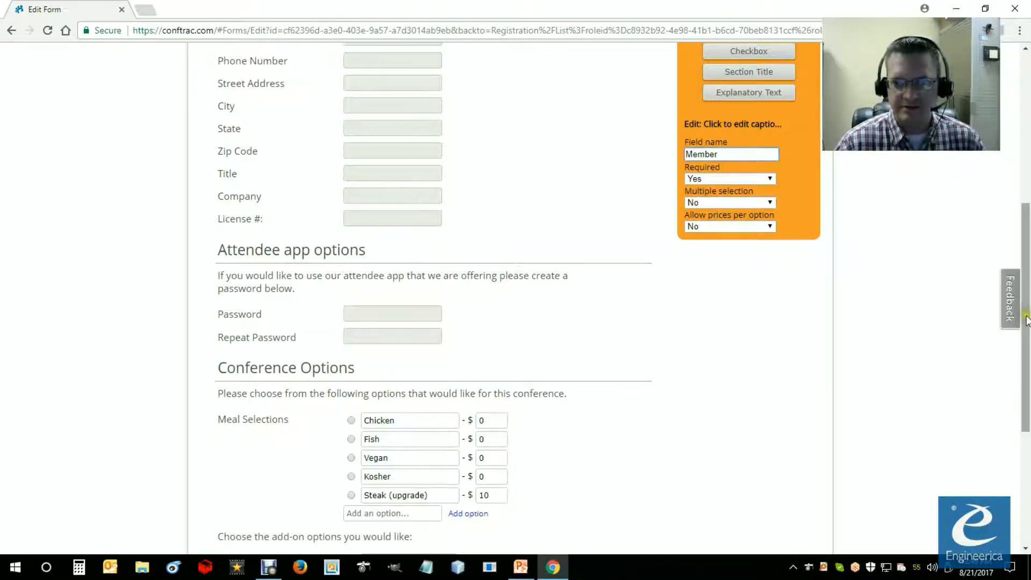
click(769, 226)
click(727, 238)
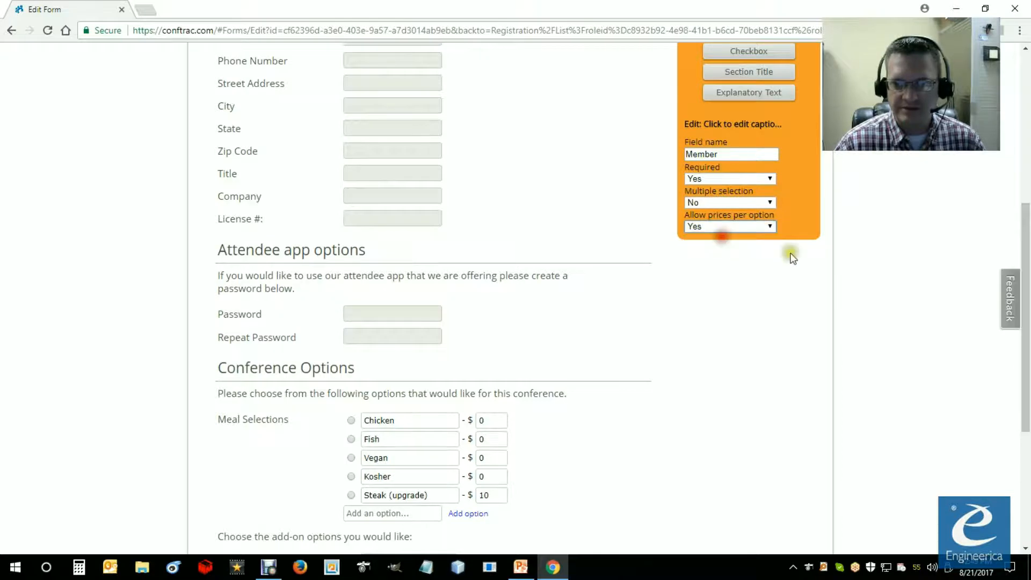
Step: Set the new list field's caption to "Choose an option:"
scroll(348, 492, down, 5)
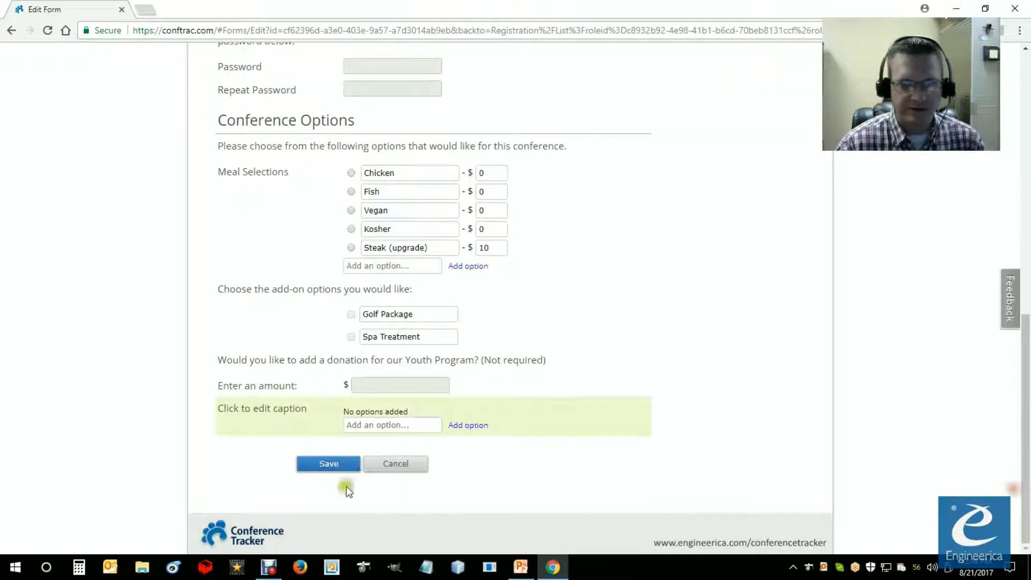
click(281, 411)
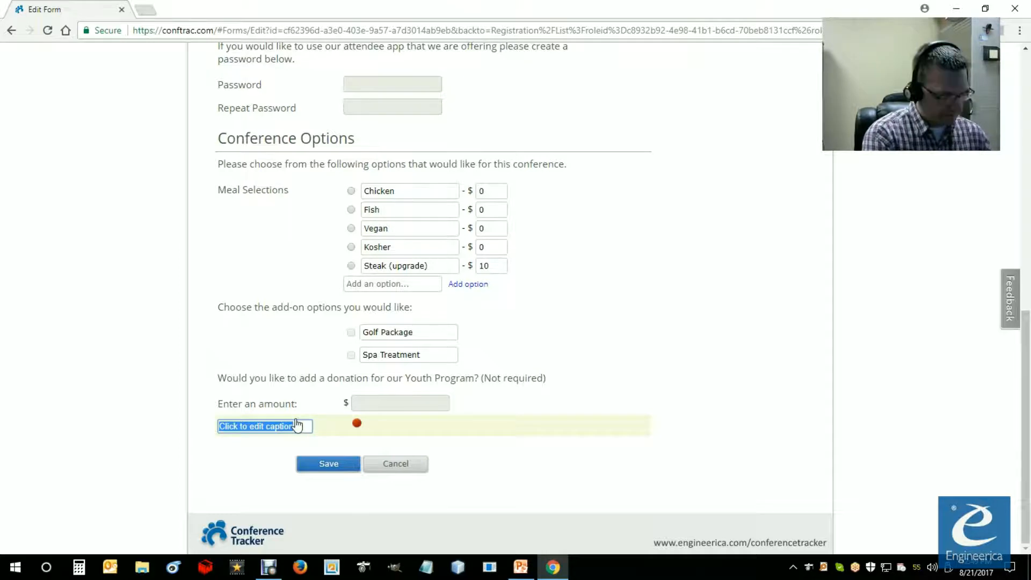
text(Choose an option:)
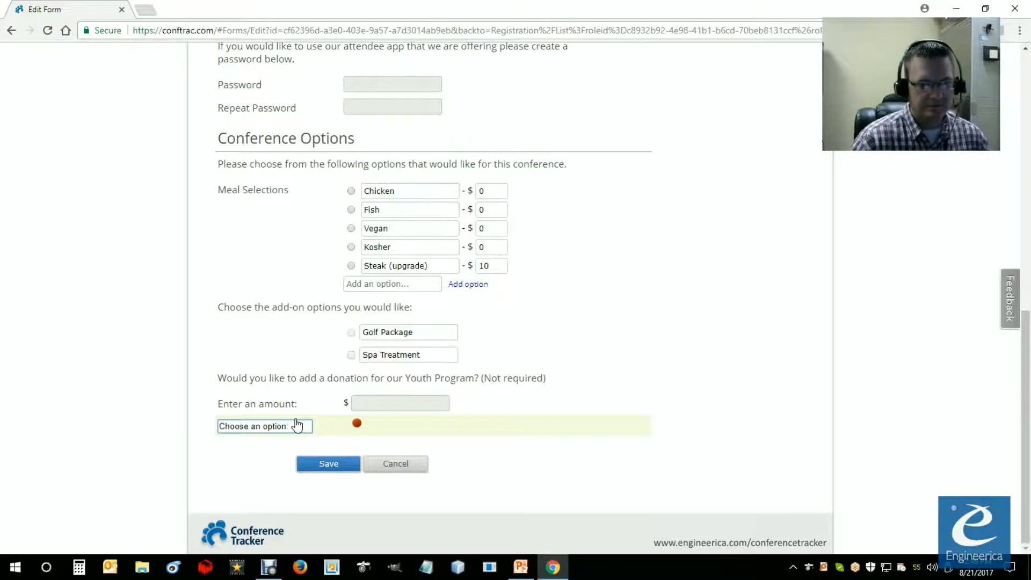
click(263, 450)
Step: Add the options "Member" and "Non-member" to the Choose an option list and price Non-member at $50
click(376, 424)
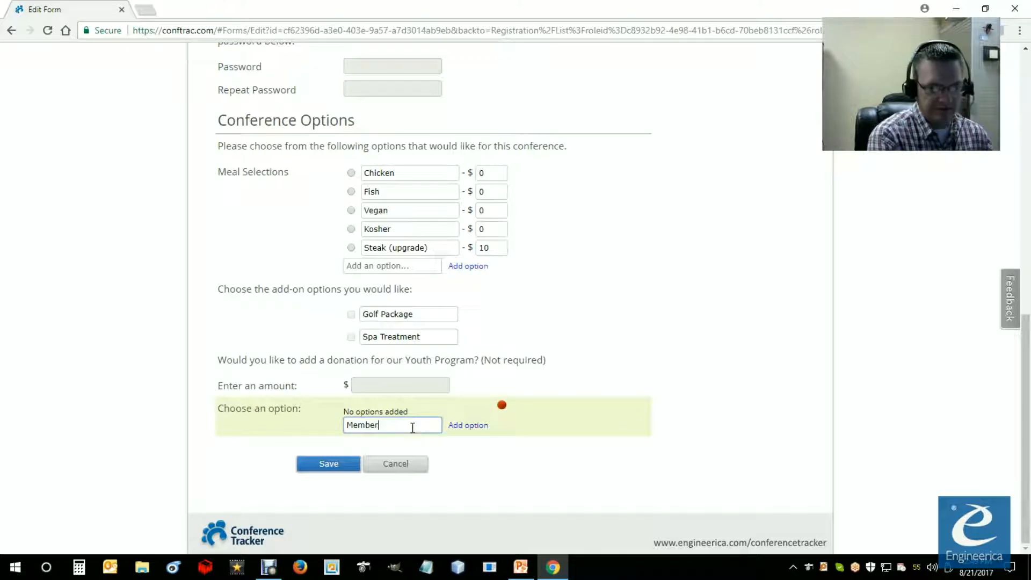
click(468, 430)
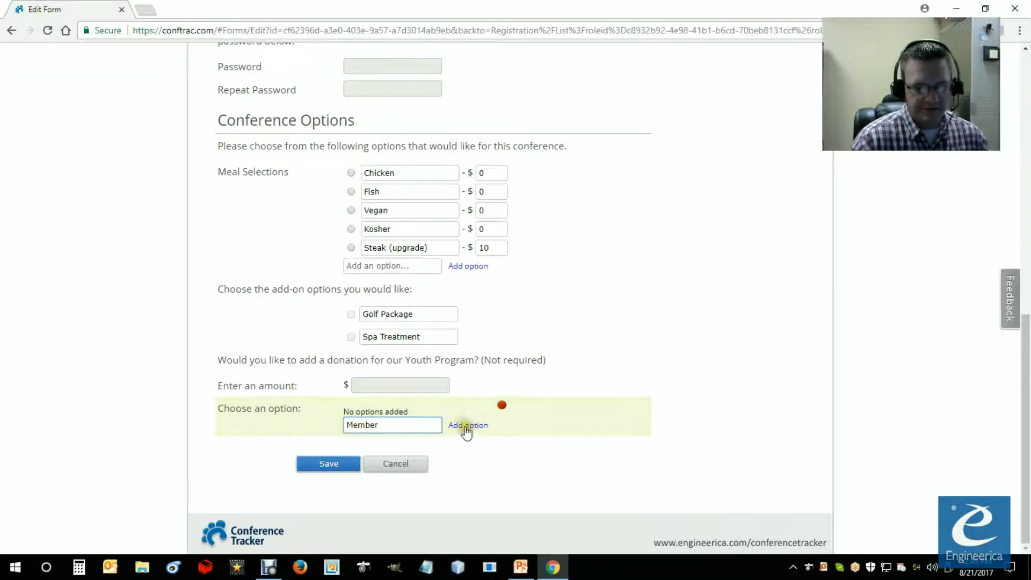
click(415, 432)
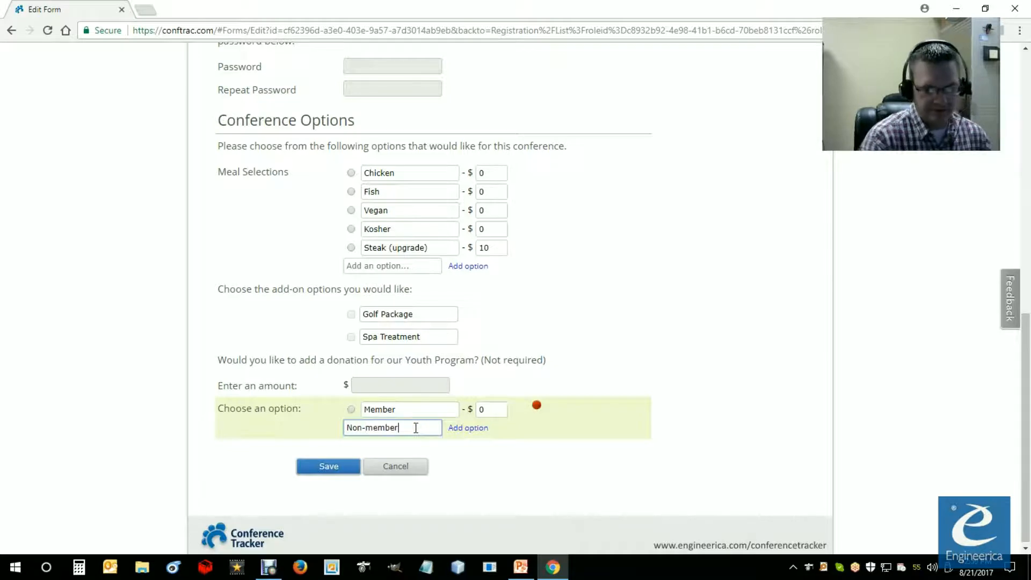
click(468, 428)
double_click(486, 428)
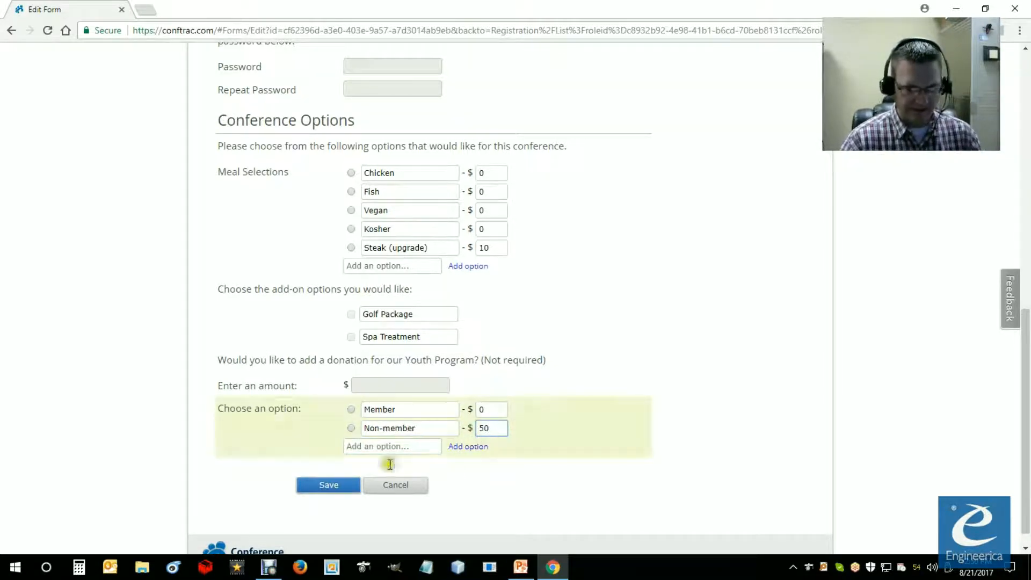
click(545, 478)
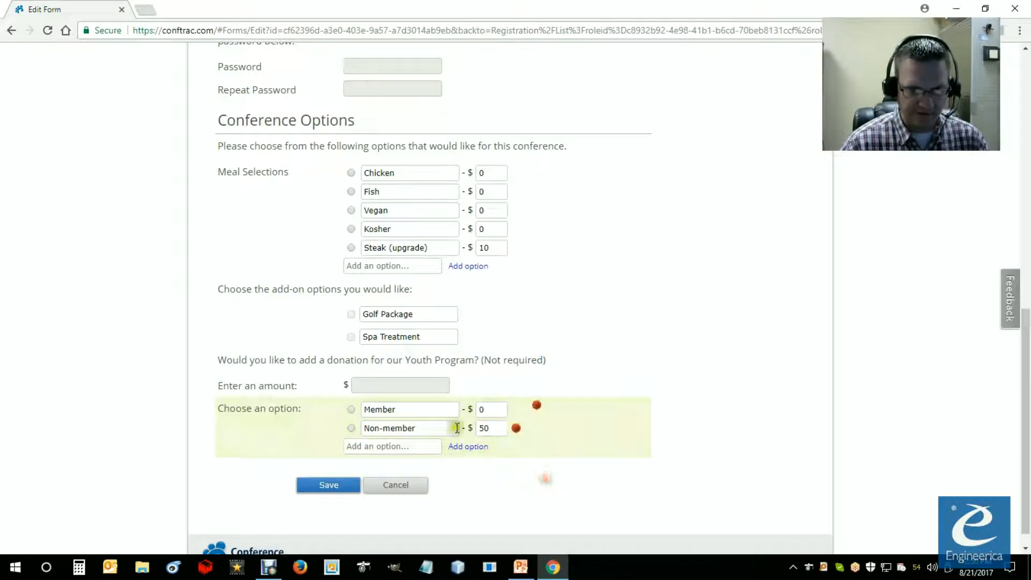
Step: Move the Choose an option list up between the Company and License # fields
drag(286, 411, 313, 90)
scroll(330, 133, up, 4)
click(291, 372)
drag(290, 372, 315, 240)
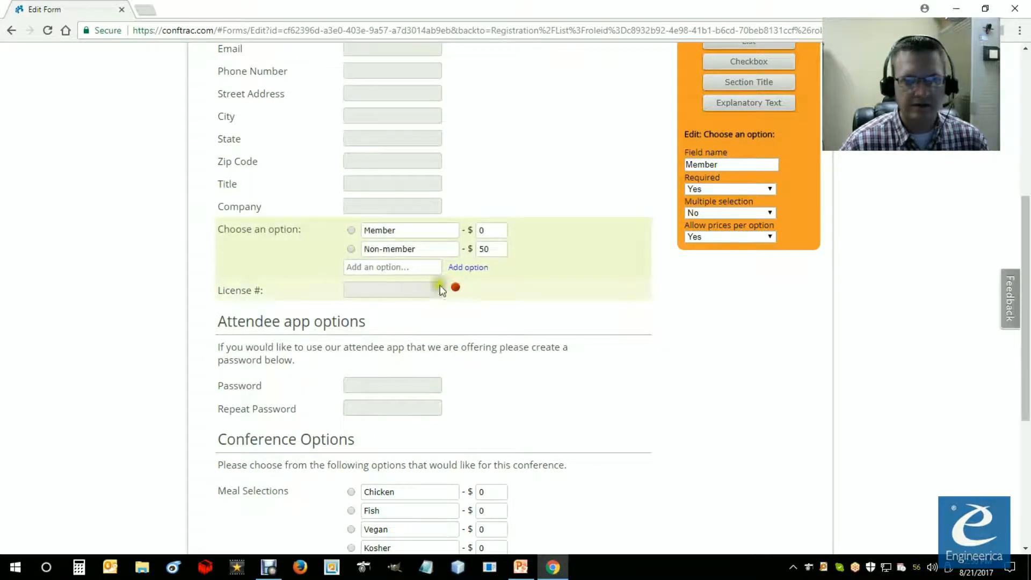
Step: Make the License # field optional on the registration form
click(245, 293)
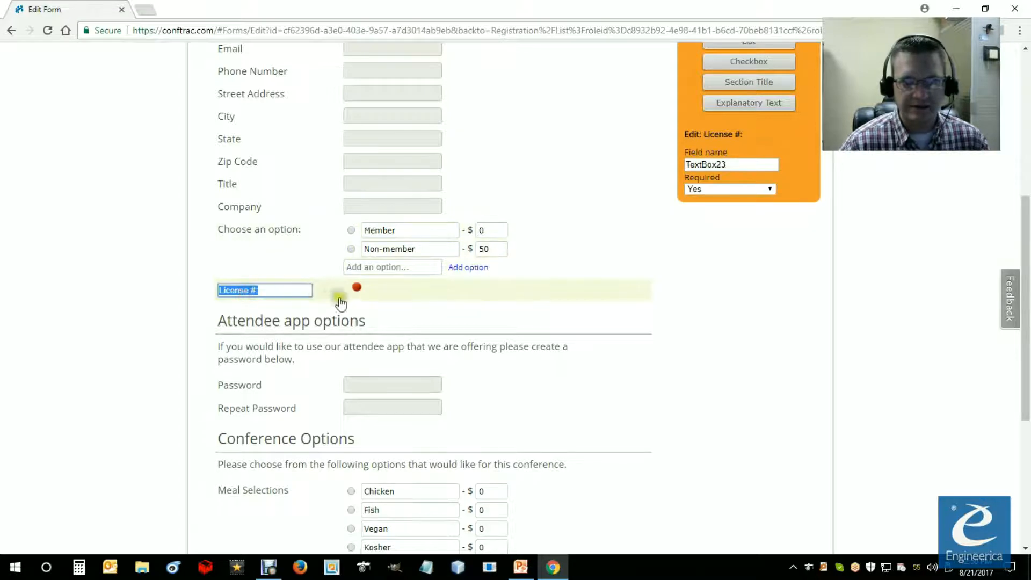
click(198, 302)
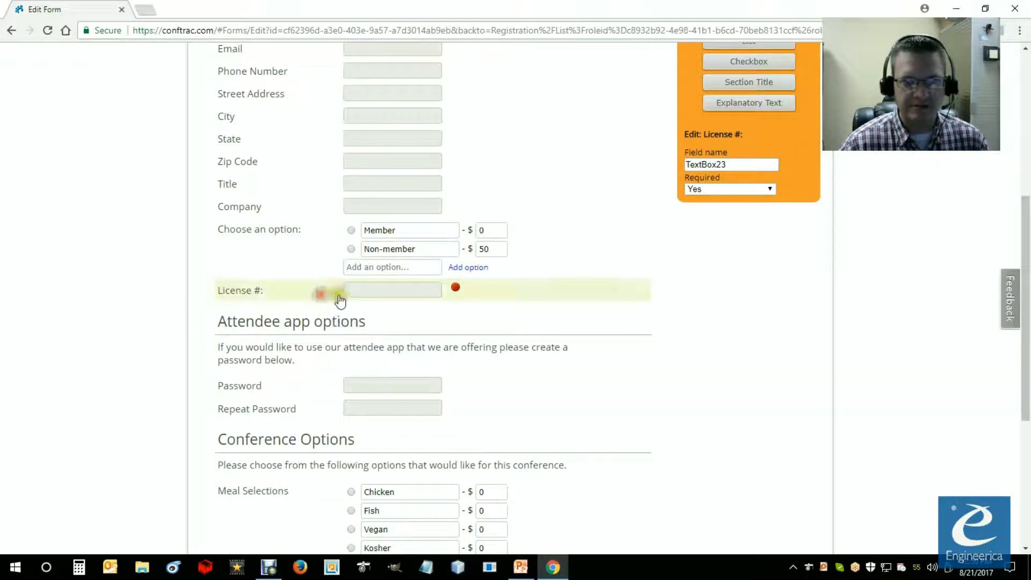
click(717, 191)
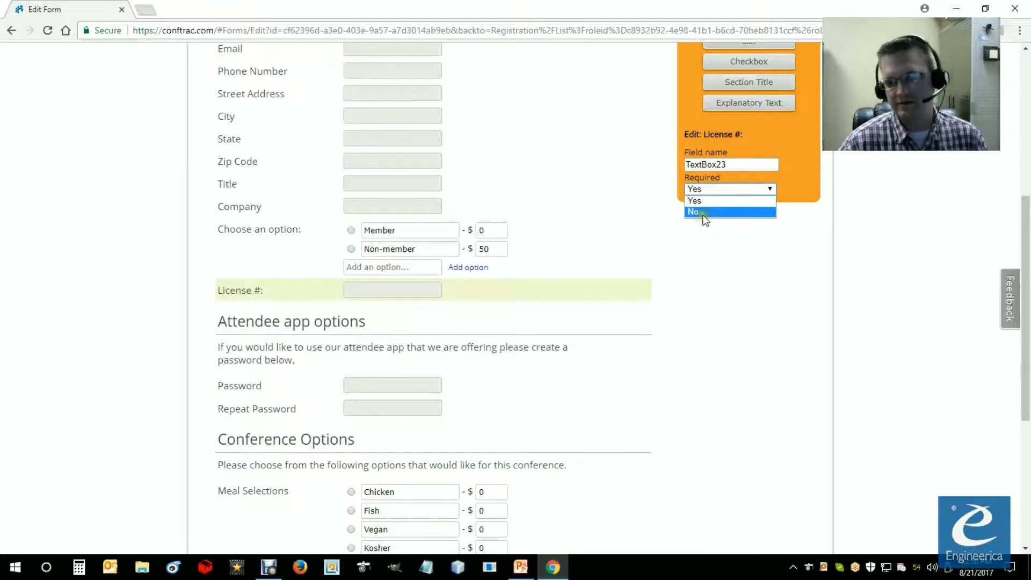
click(698, 212)
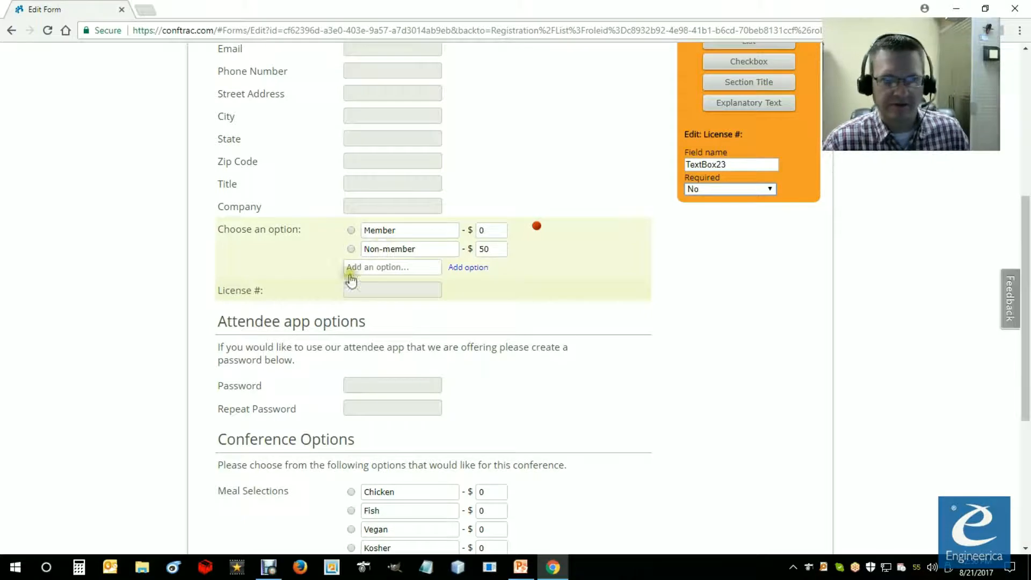
Step: Review the form's fields and enter "License" as the field name in the License # field's properties
click(268, 290)
click(164, 283)
scroll(392, 357, up, 5)
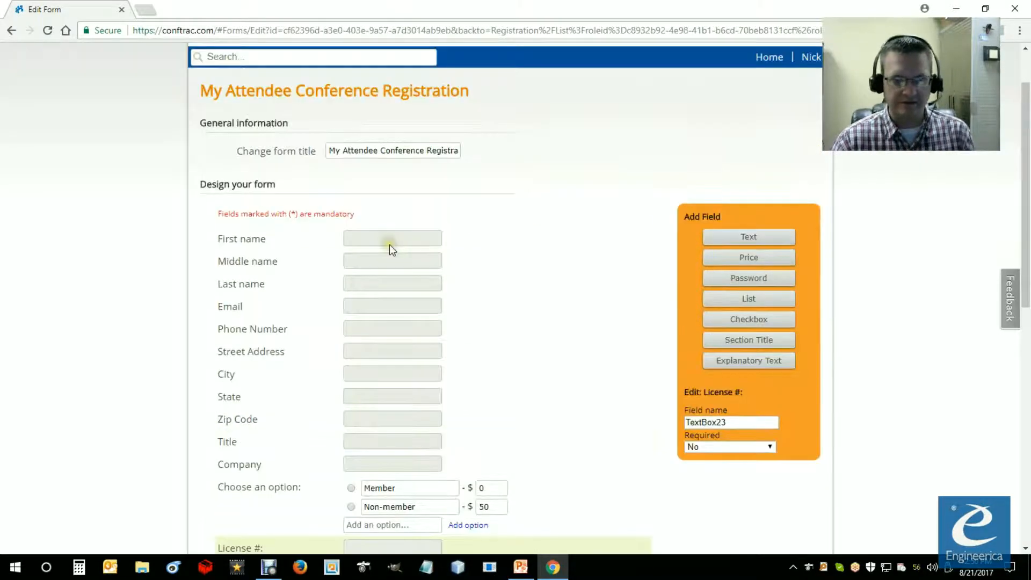
scroll(352, 453, down, 9)
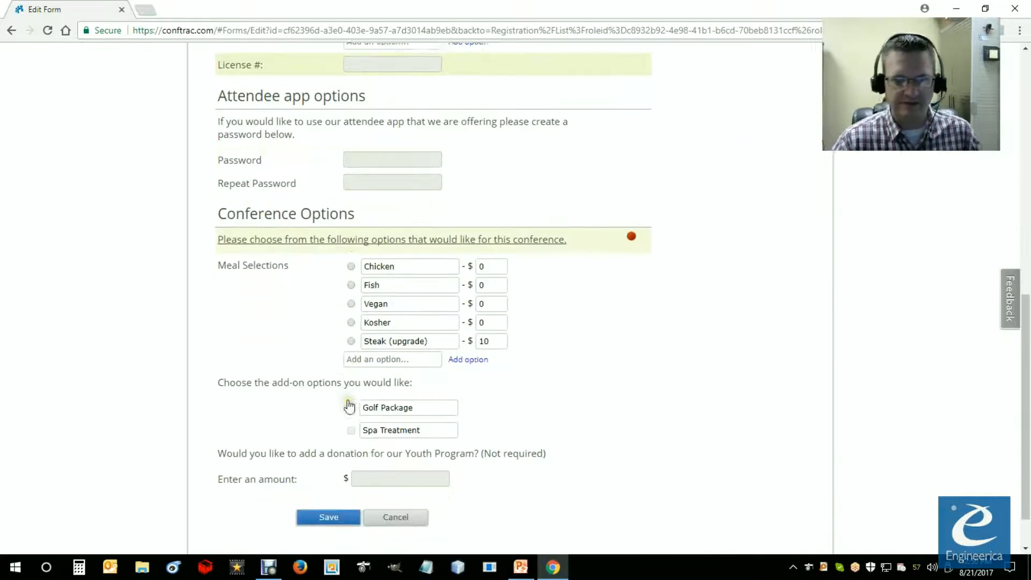
scroll(344, 419, down, 1)
scroll(329, 448, up, 10)
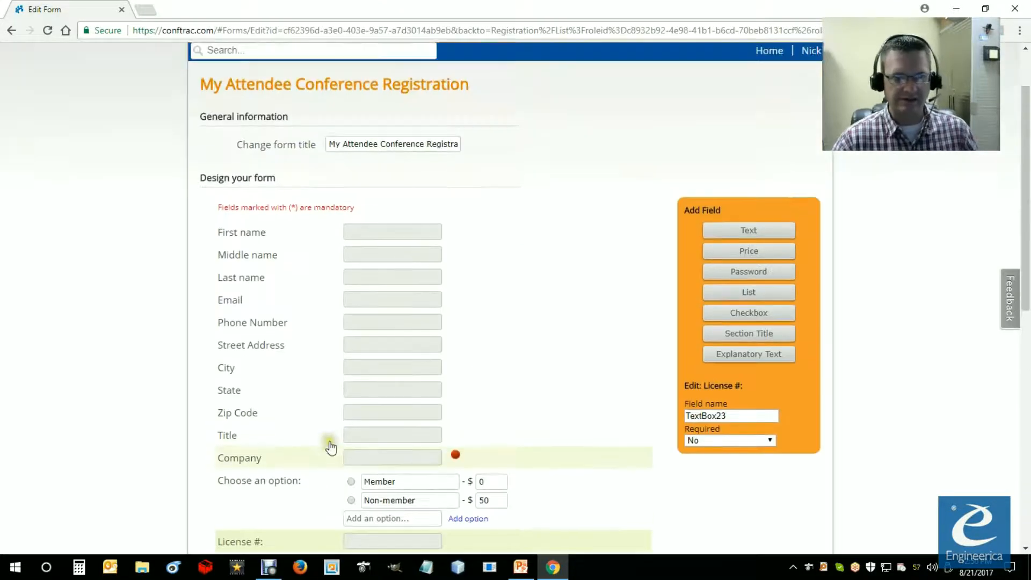
scroll(392, 356, down, 2)
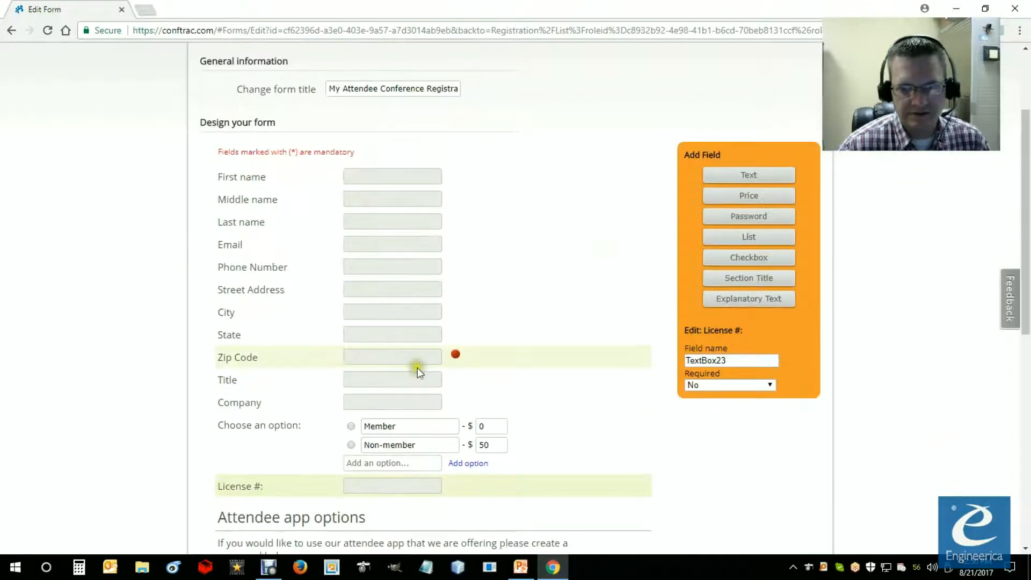
drag(770, 359, 659, 353)
text(License)
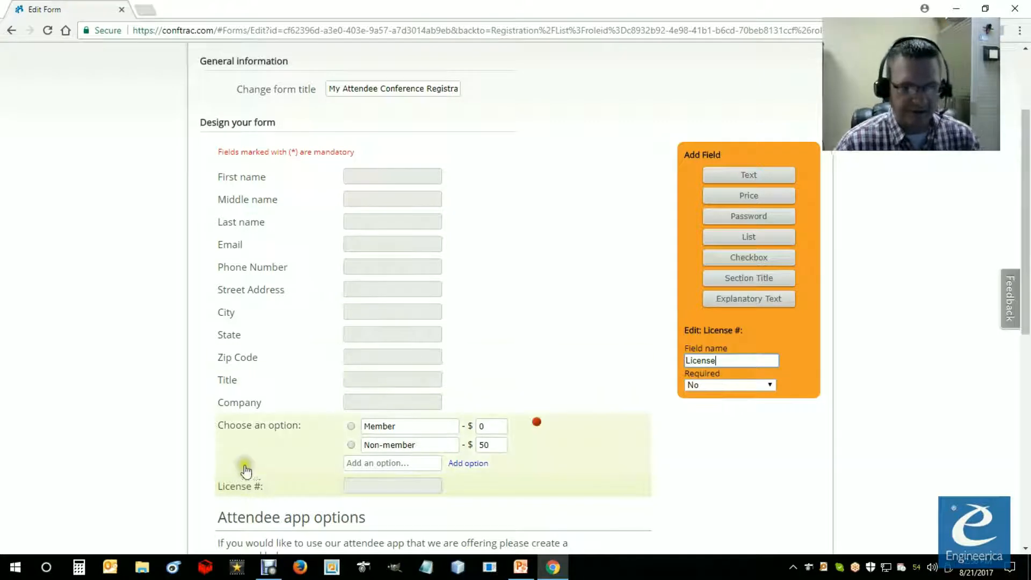
Step: Check the properties of the Choose an option and License # fields, and save the registration form
click(243, 432)
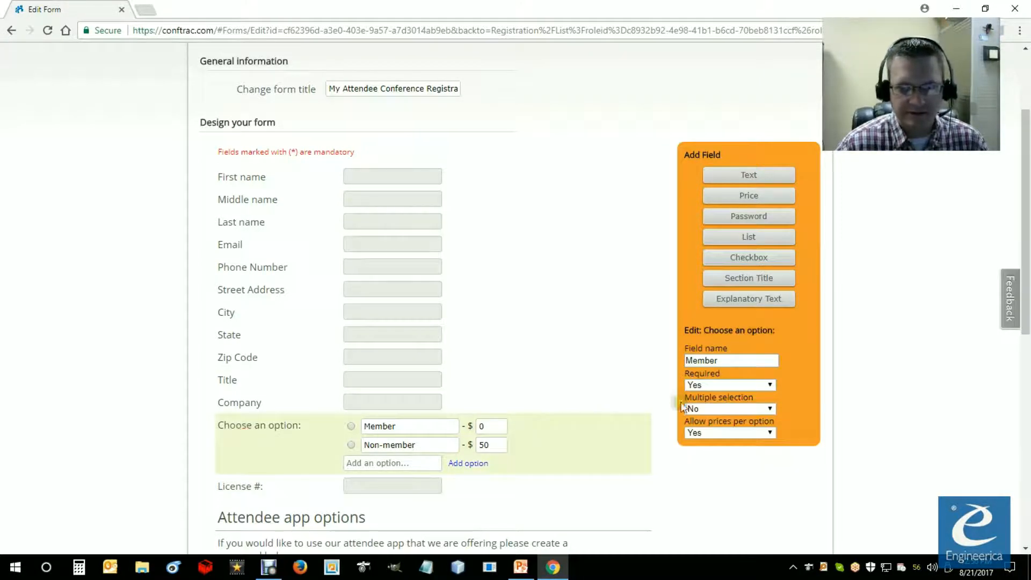
click(256, 487)
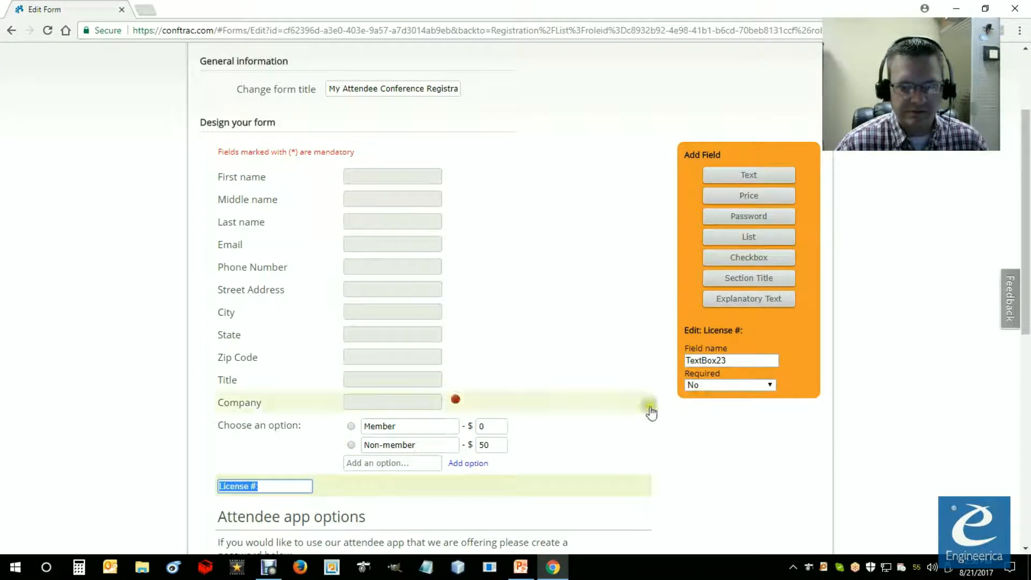
click(528, 486)
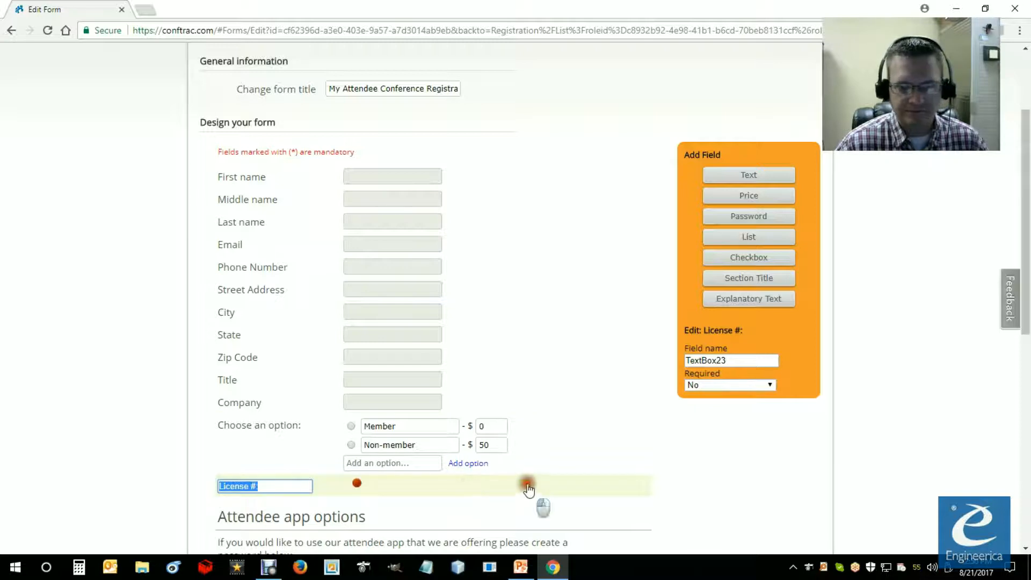
click(732, 437)
drag(1024, 290, 1018, 532)
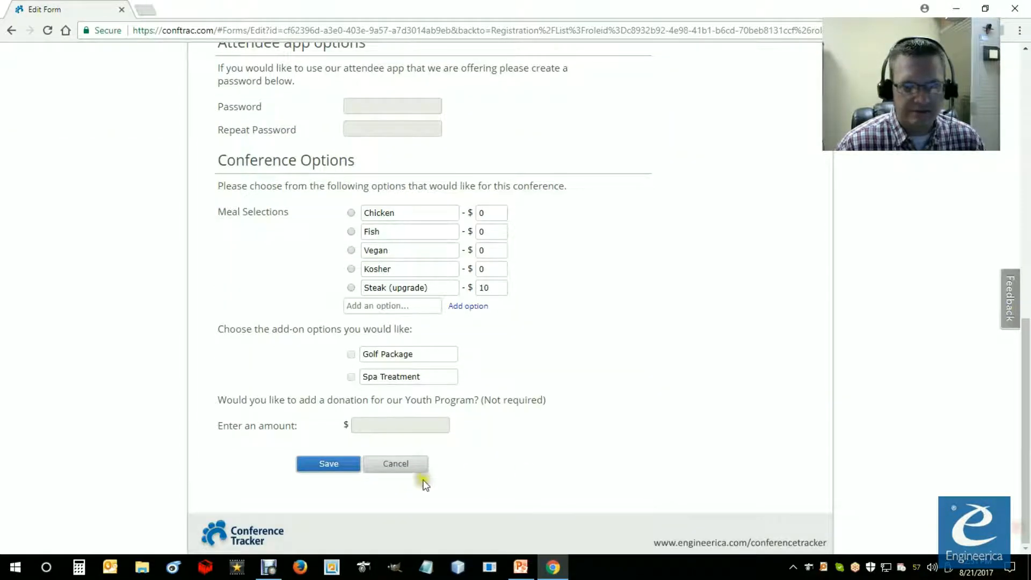
click(333, 465)
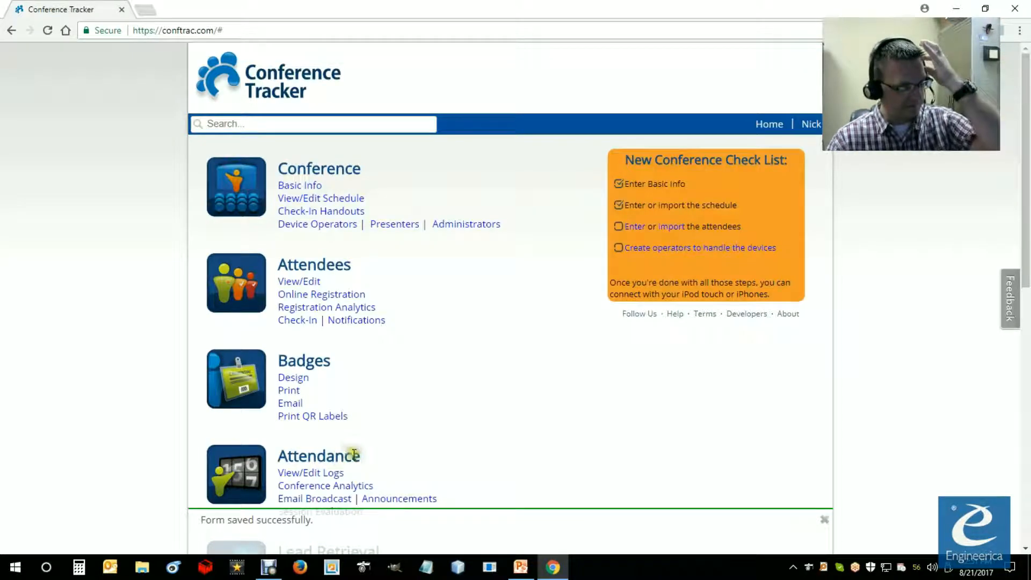
Step: Reopen the attendee online registration form, check its fields and the Choose an option properties, and close it without saving
click(300, 294)
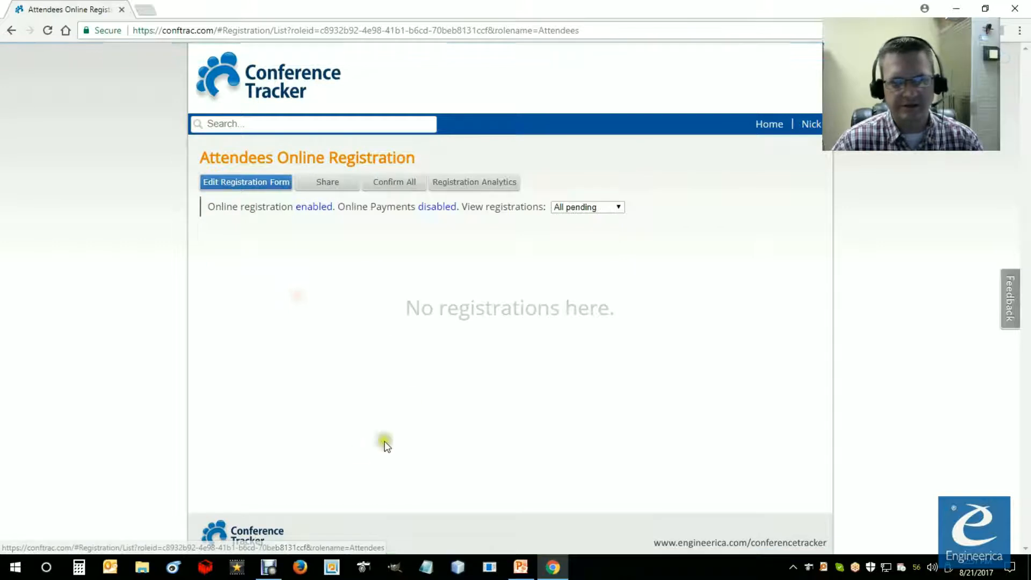
click(241, 183)
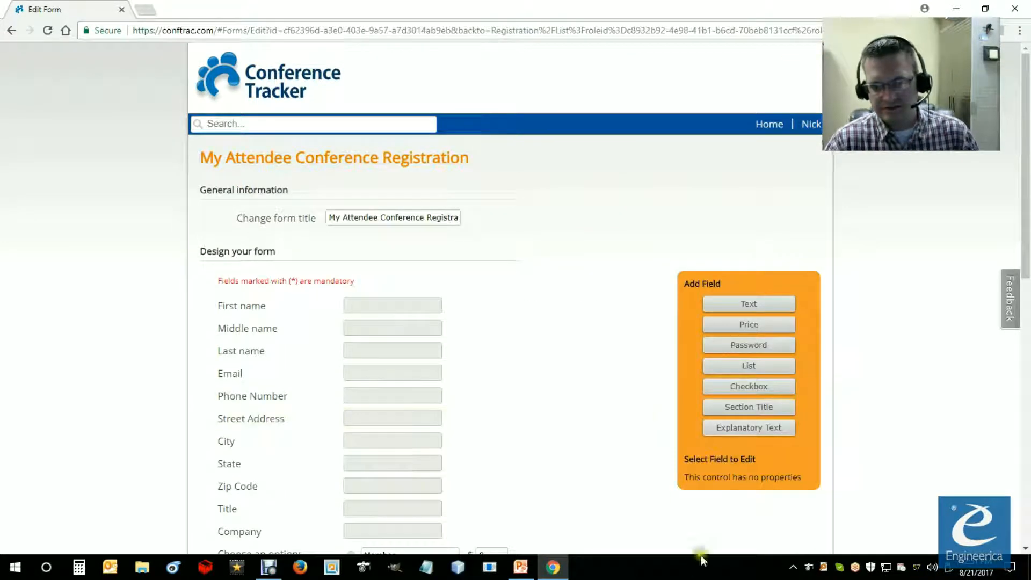
scroll(659, 430, down, 10)
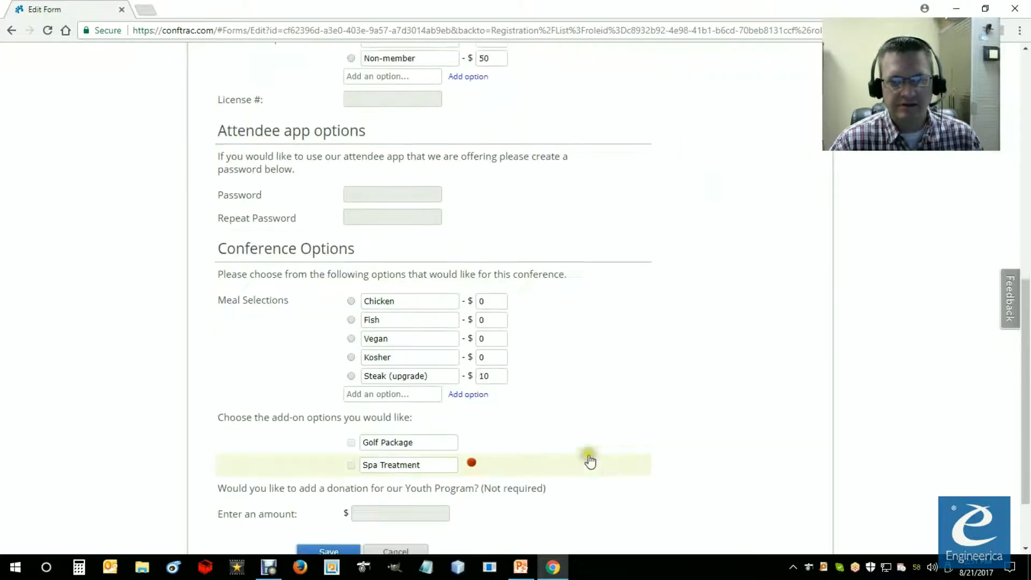
scroll(419, 453, up, 8)
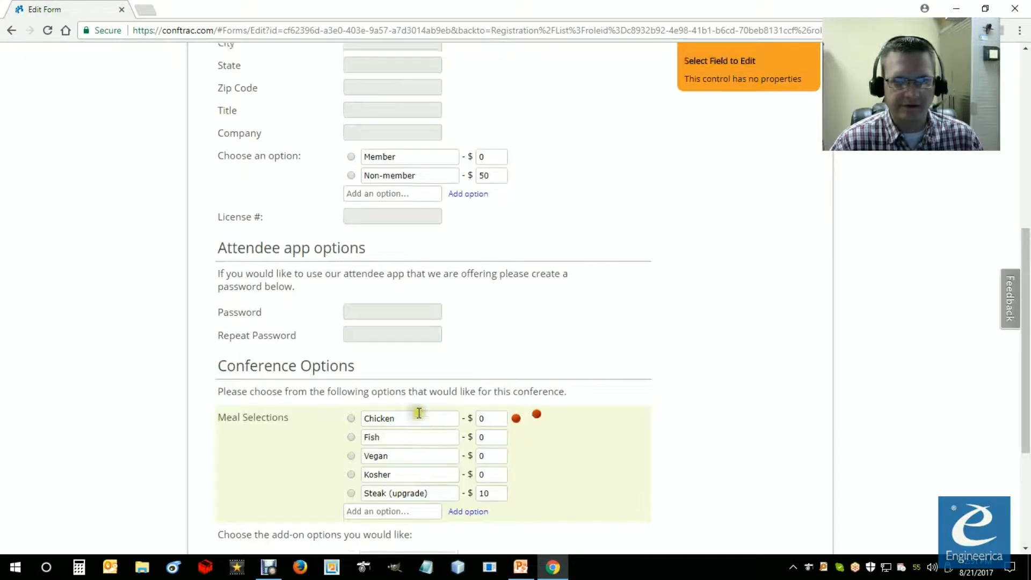
click(257, 338)
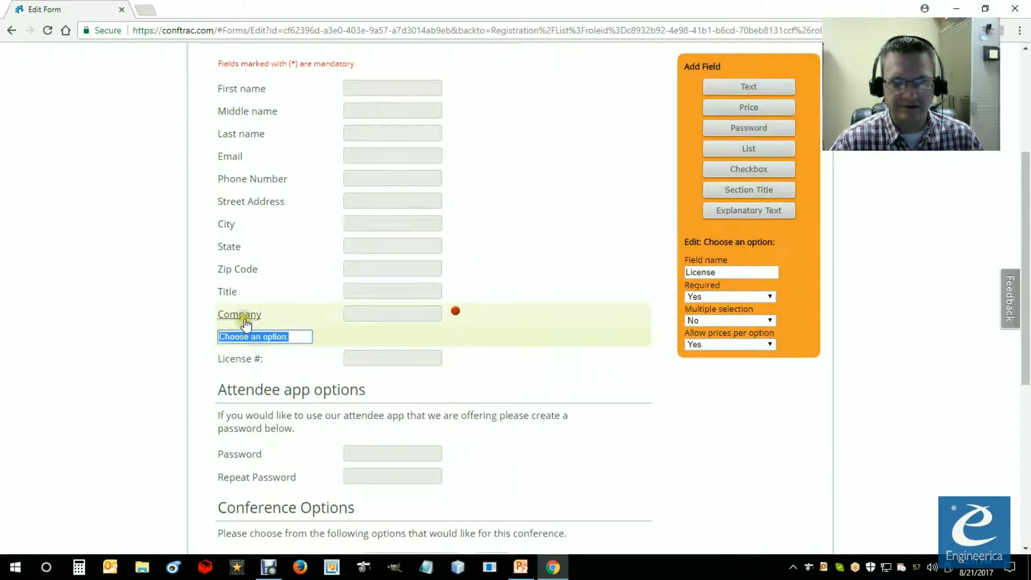
click(242, 317)
scroll(279, 430, down, 6)
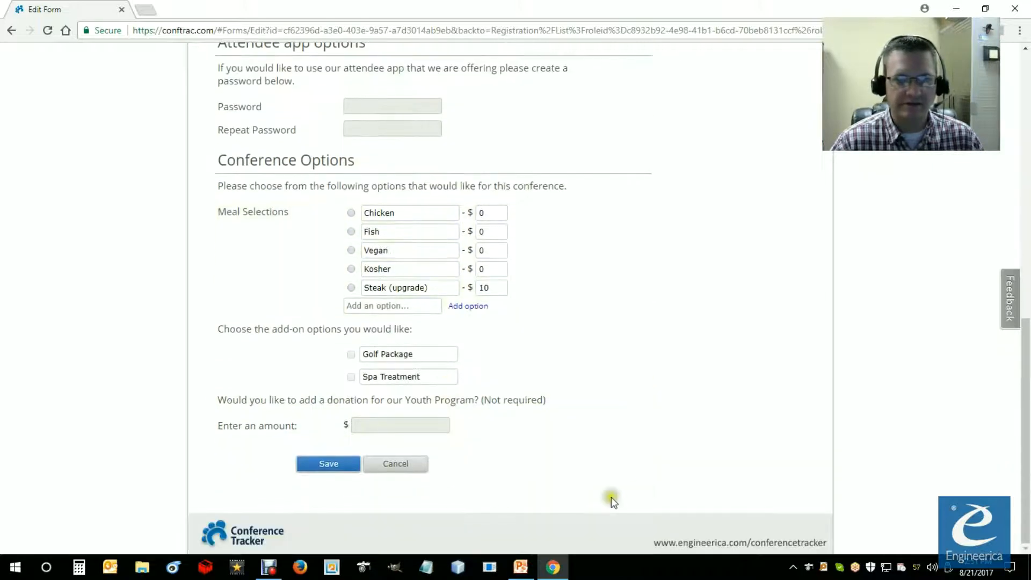
click(399, 466)
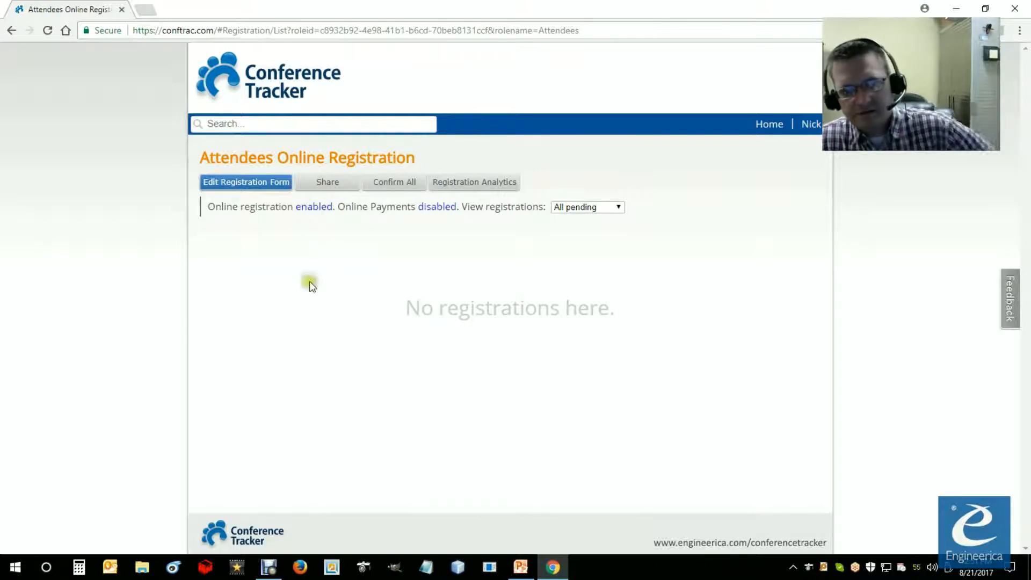
Step: Switch to the PowerPoint slide show to view the Attendee Registration steps, and return to Conference Tracker in Chrome
click(520, 566)
click(559, 474)
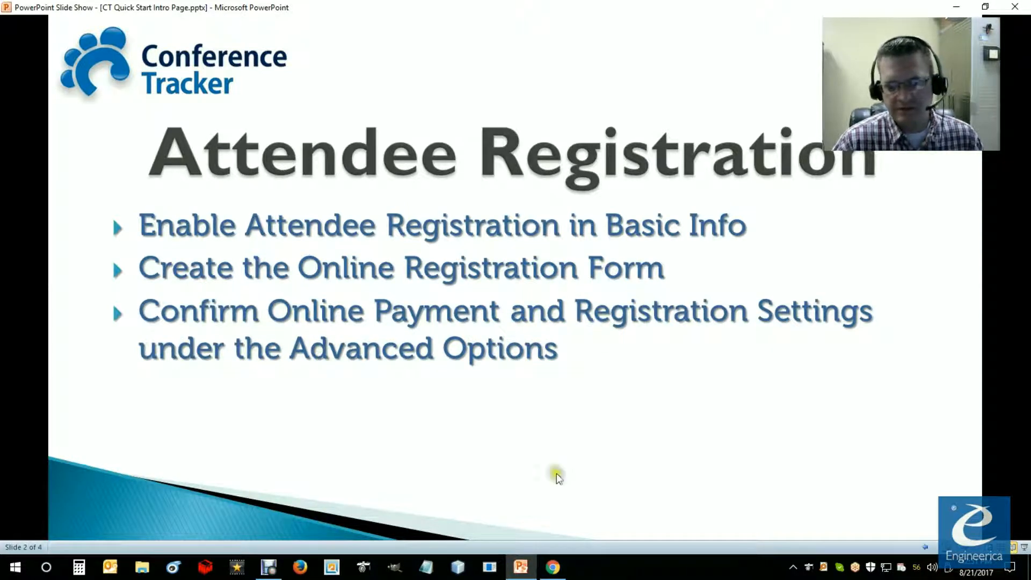
click(564, 574)
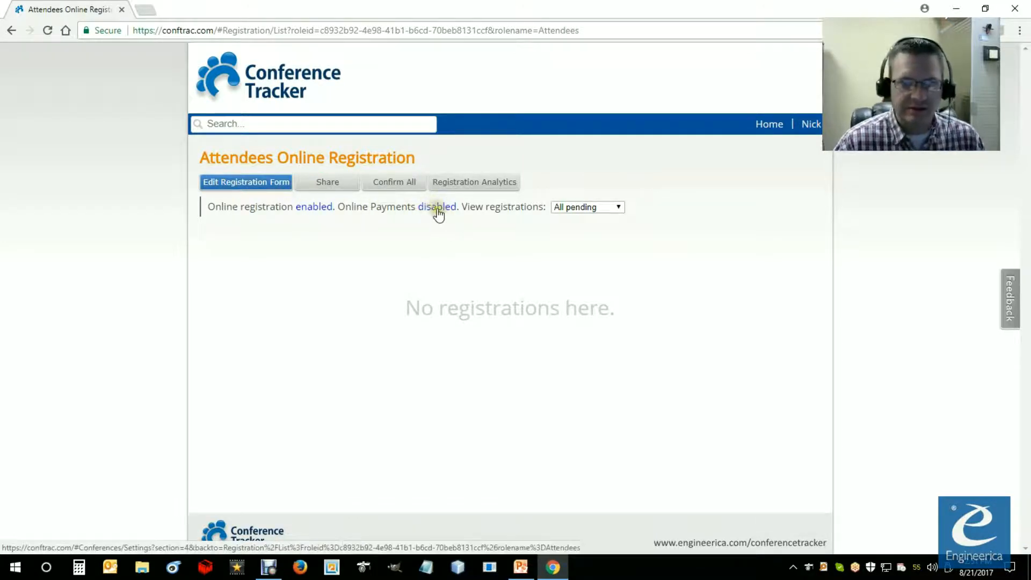
Step: In the conference's Attendee Registration settings, enable online session registration and allow attendees to update their information
click(768, 125)
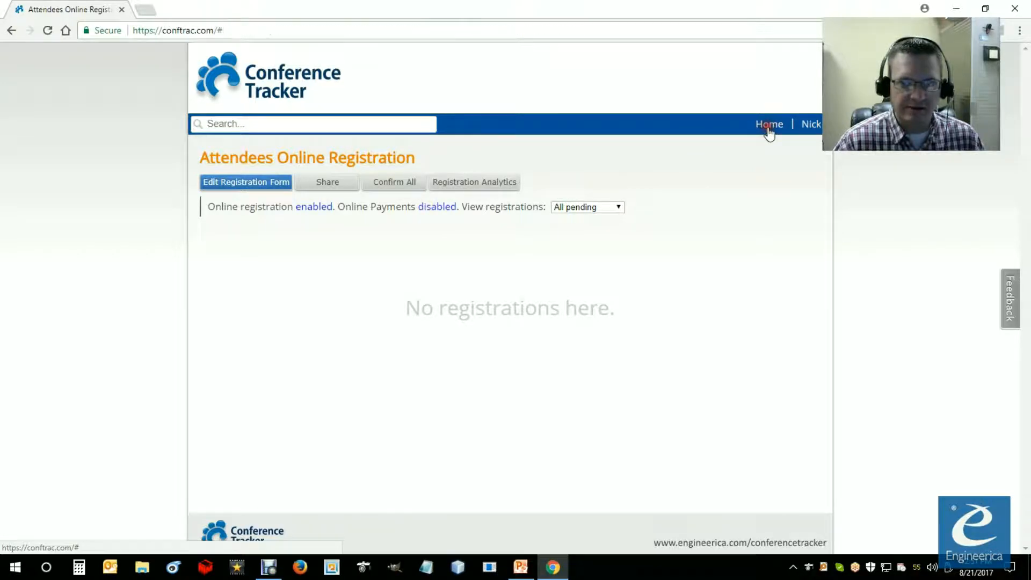
scroll(483, 457, down, 3)
scroll(465, 489, down, 6)
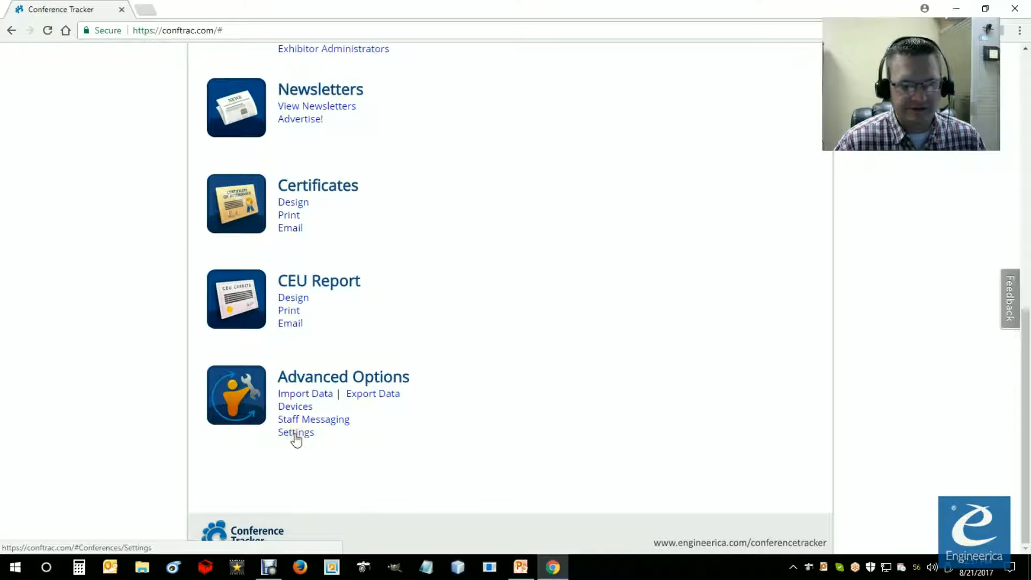
click(296, 434)
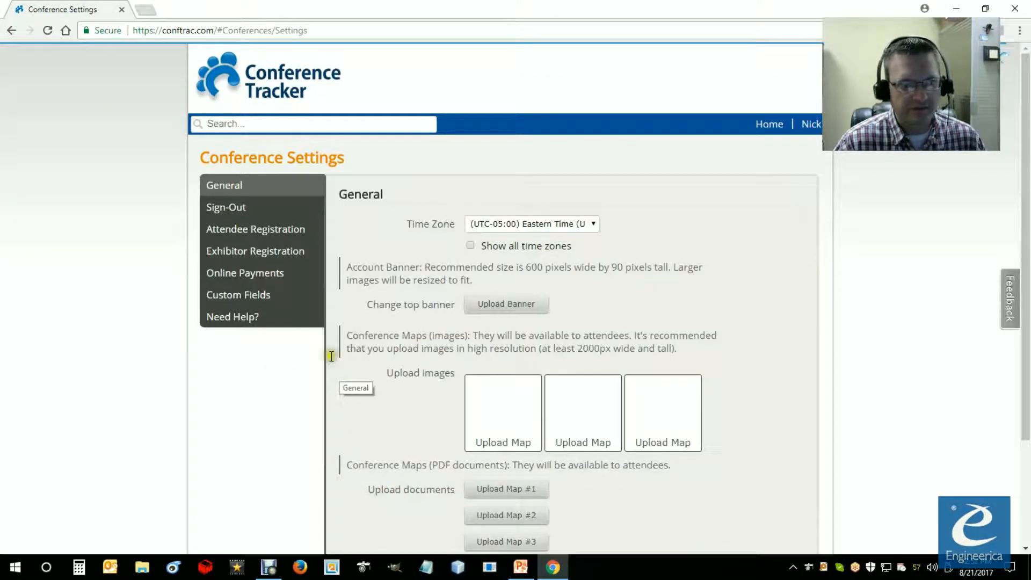
click(254, 237)
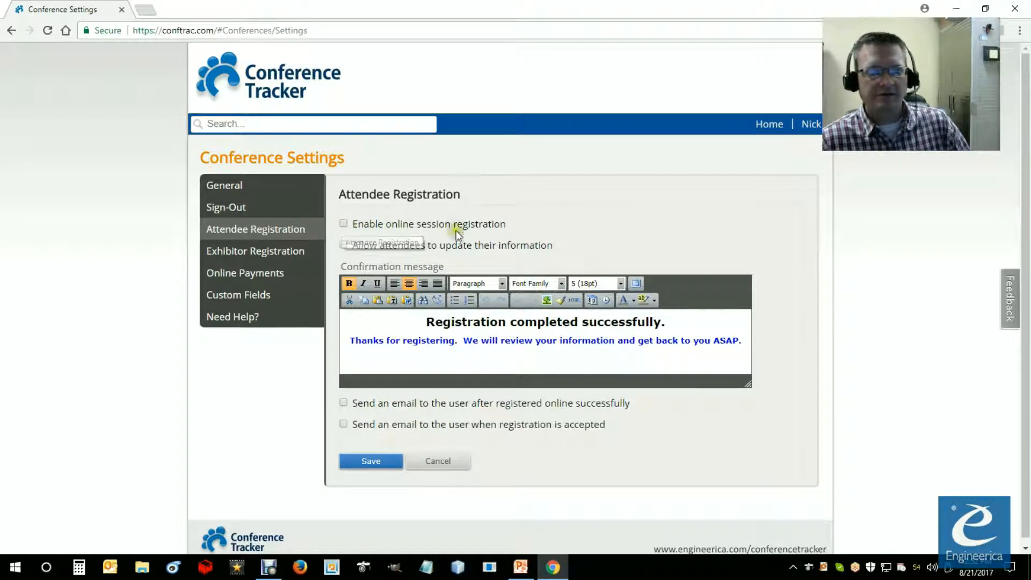
click(344, 223)
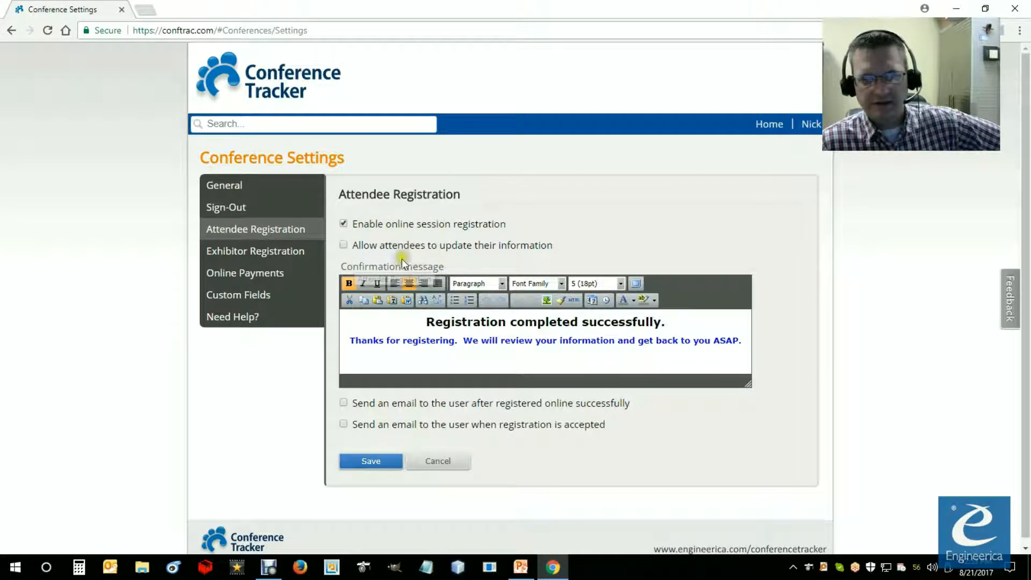
click(343, 245)
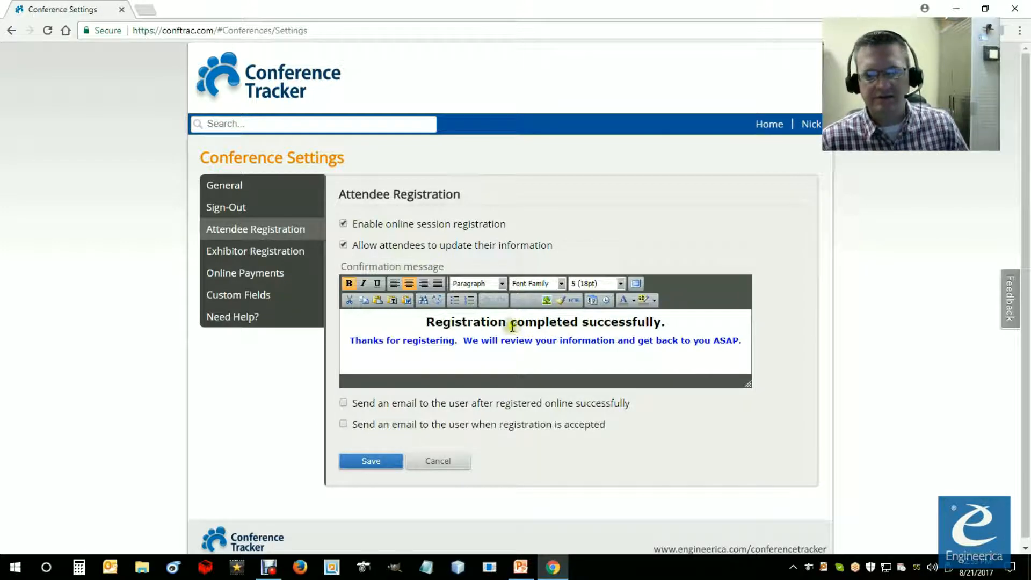
Step: Review the registration confirmation message and turn on the email sent to users after they register online successfully
drag(746, 342, 422, 321)
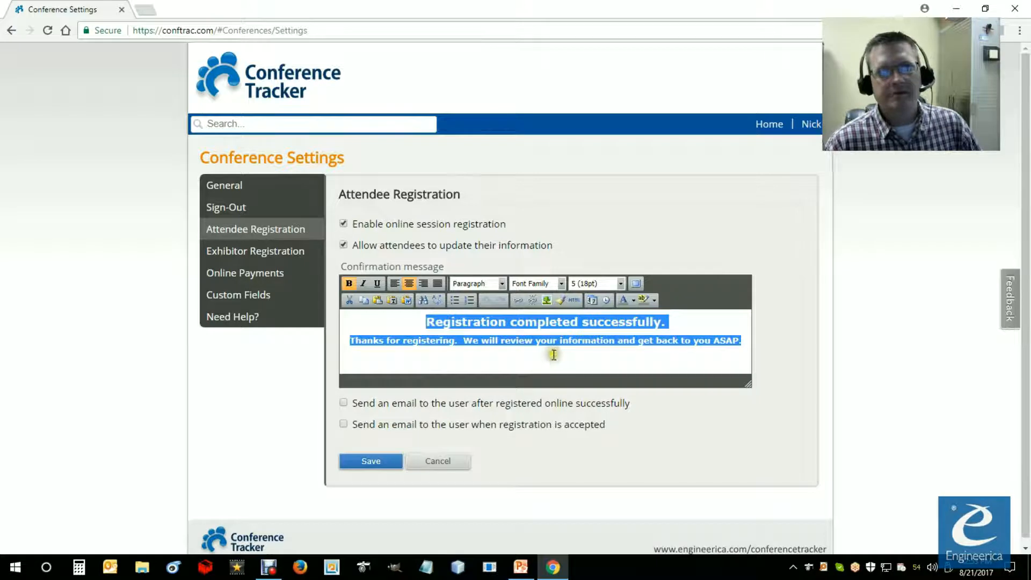
click(676, 326)
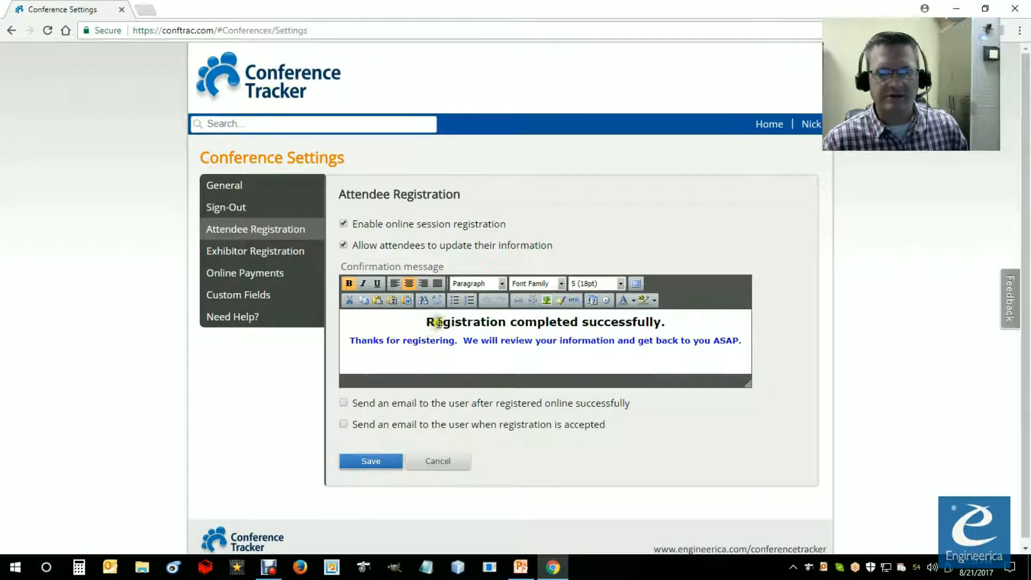
drag(426, 321, 747, 339)
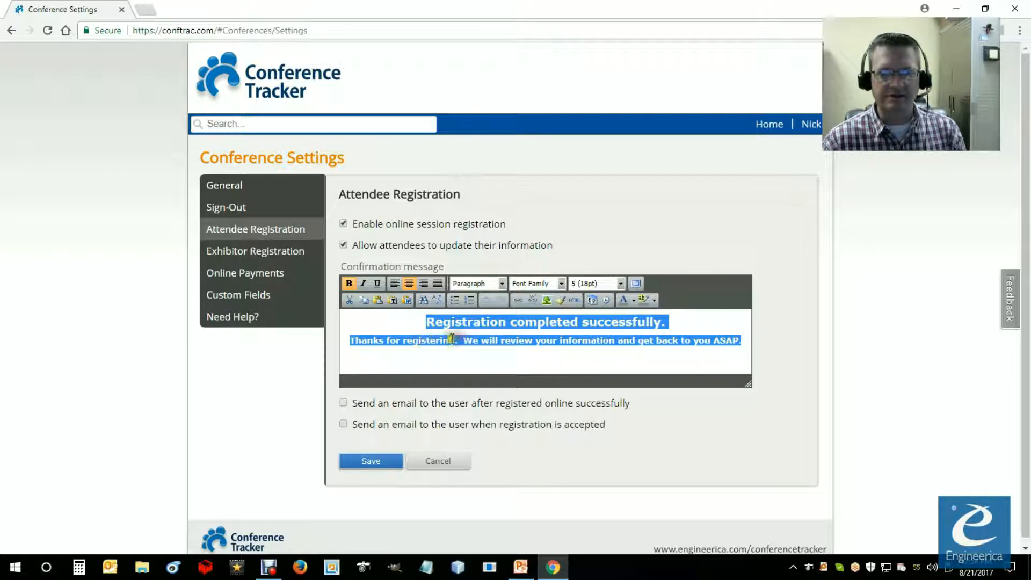
click(426, 323)
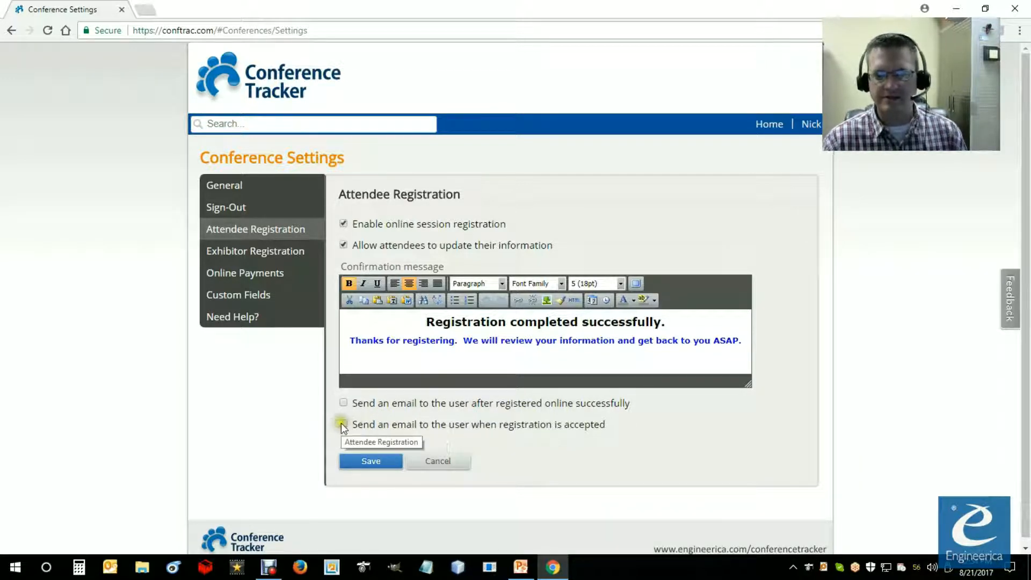
click(344, 403)
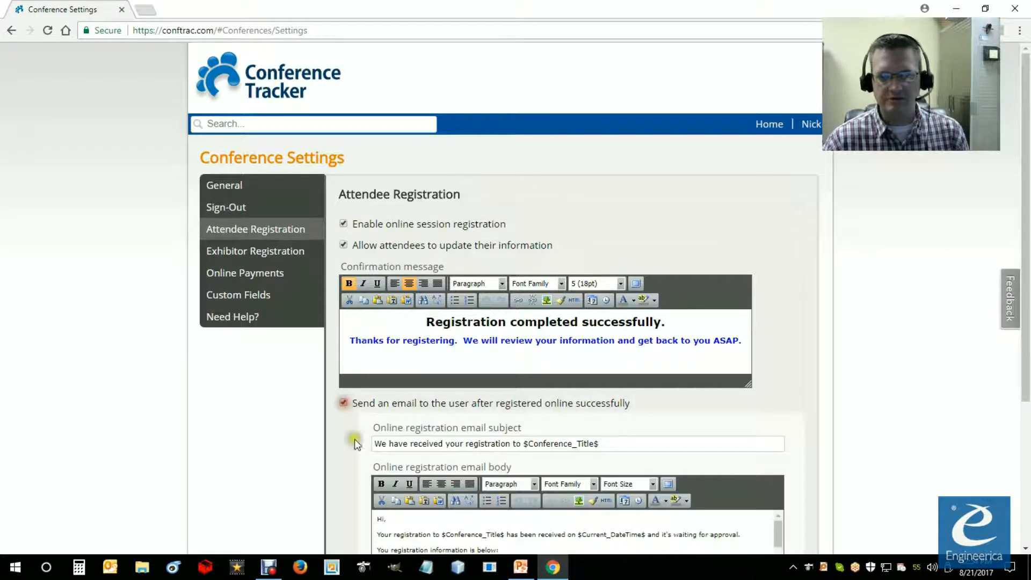
scroll(360, 452, down, 3)
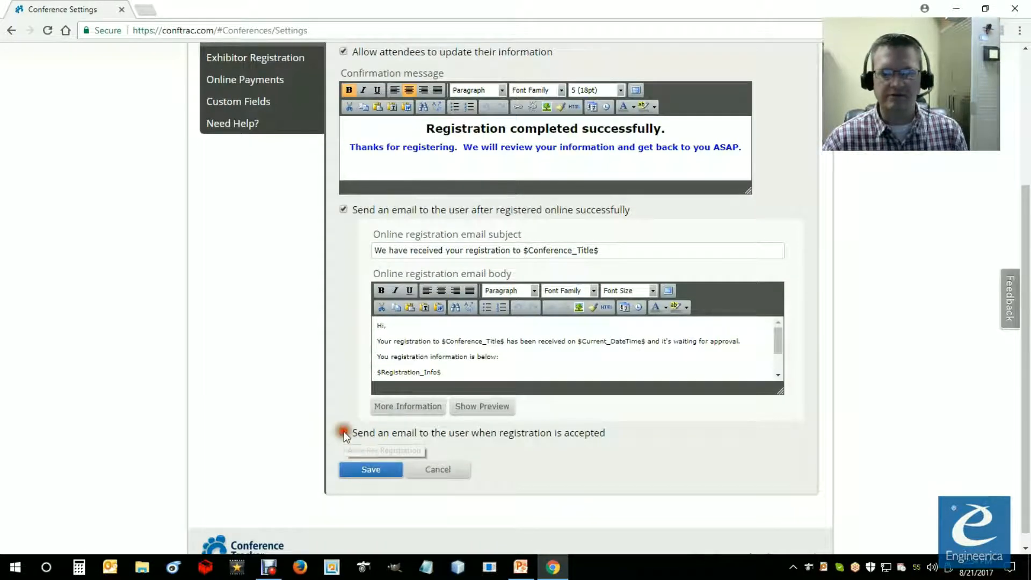
Step: Turn on the email sent to users when registration is accepted, and save the attendee registration settings, accepting the sign-out settings confirmation
click(344, 432)
scroll(486, 421, down, 3)
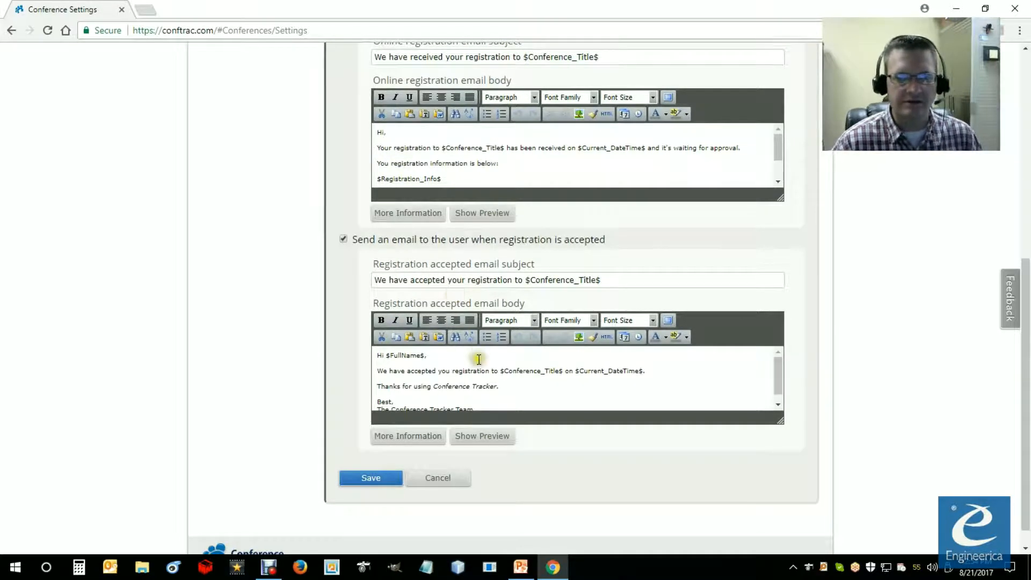
scroll(462, 354, up, 3)
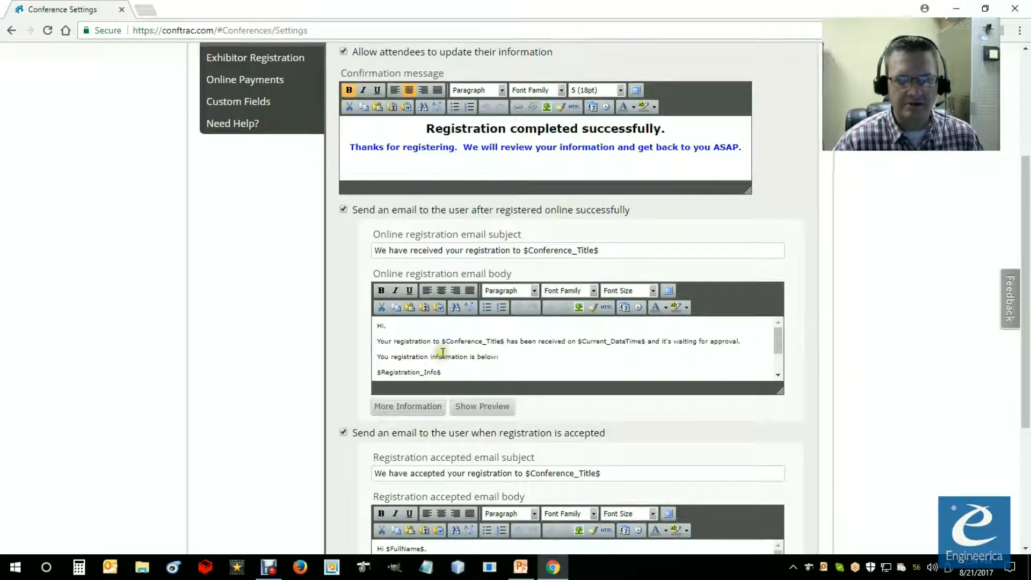
scroll(445, 353, down, 5)
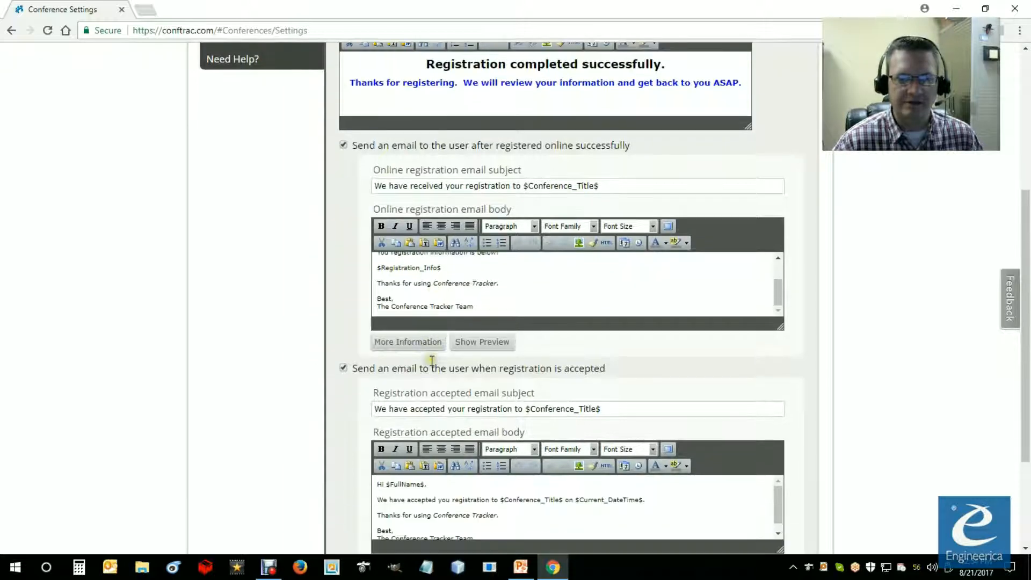
scroll(444, 315, up, 5)
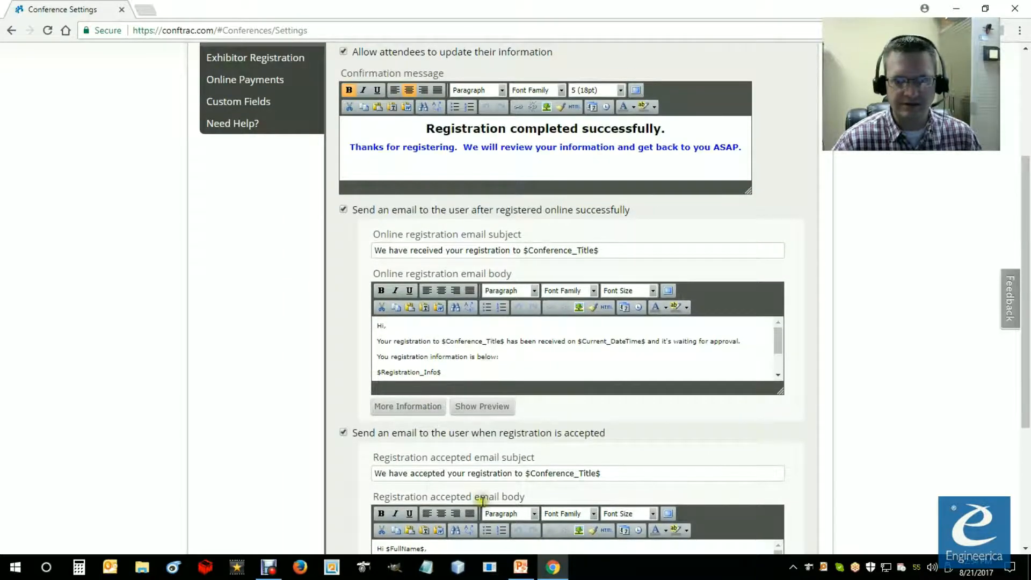
scroll(472, 475, down, 2)
scroll(455, 451, down, 2)
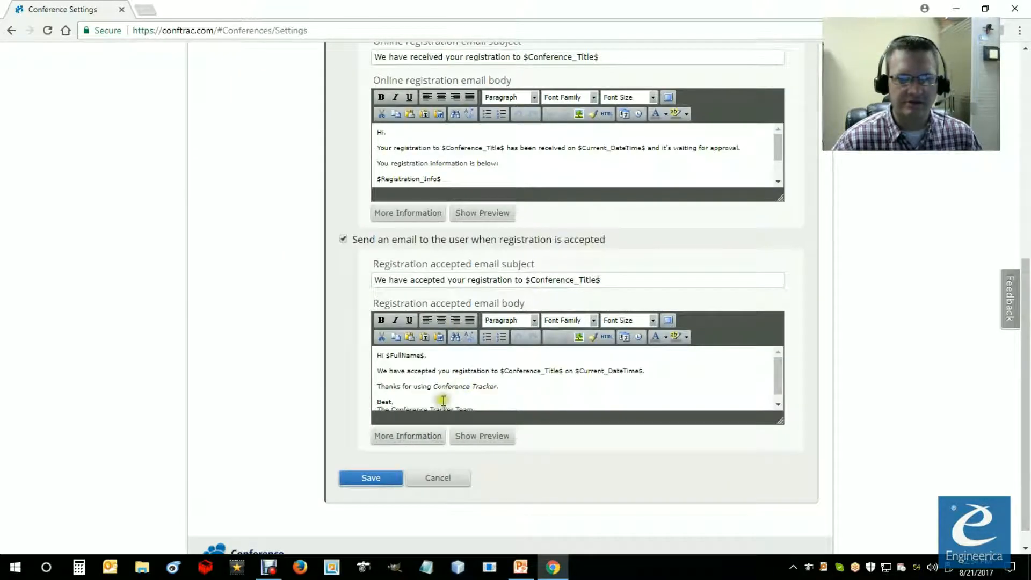
scroll(460, 390, up, 2)
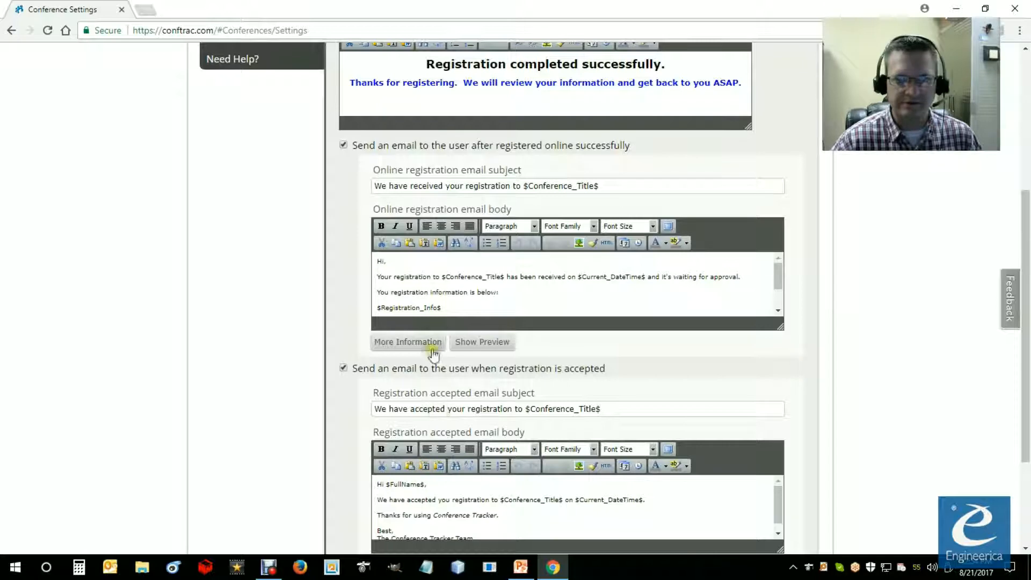
scroll(419, 477, down, 2)
click(375, 457)
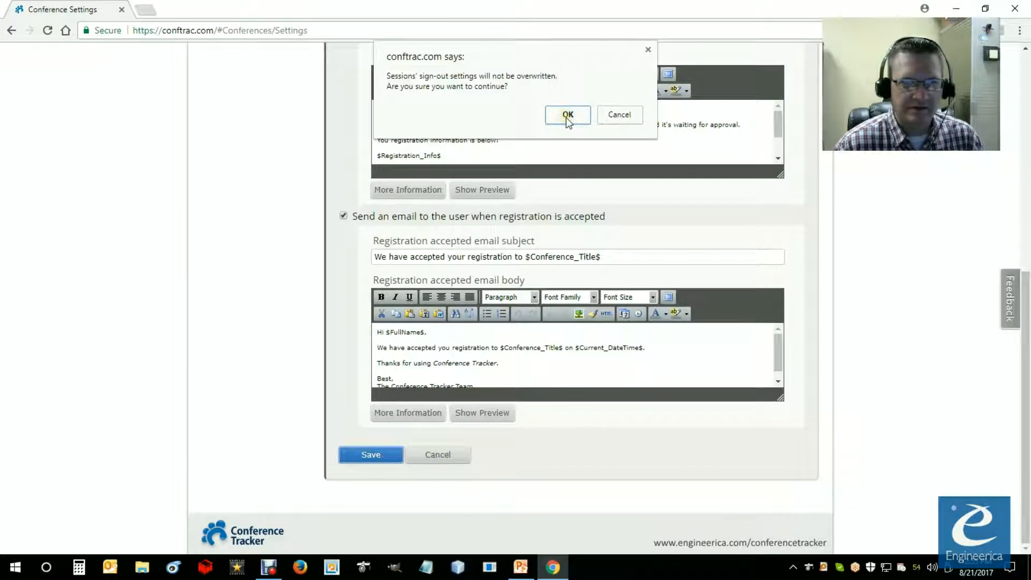
click(568, 116)
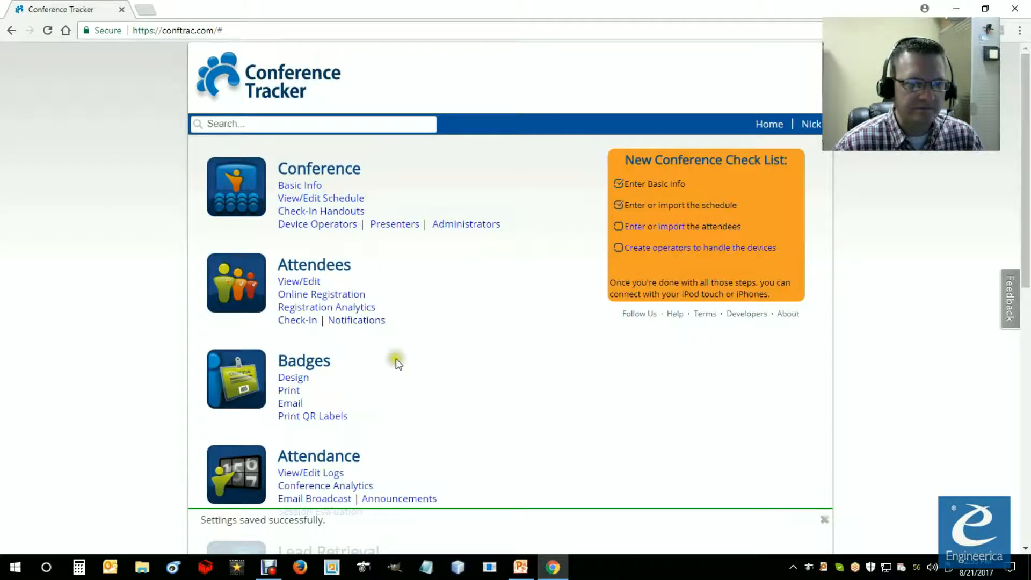
Step: Open the Online Payments section of the conference settings and enable PayPal payments
scroll(344, 459, down, 10)
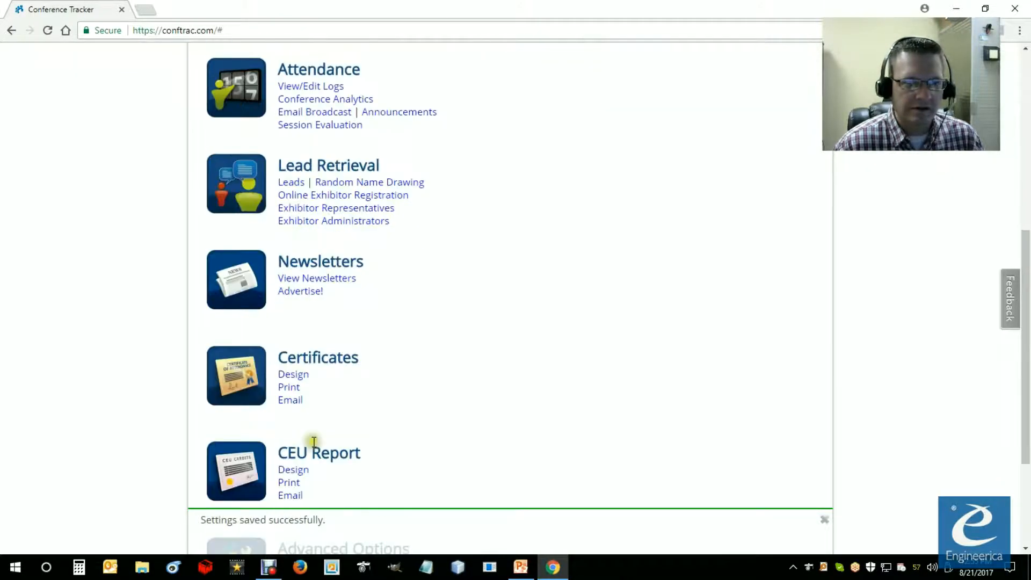
click(298, 476)
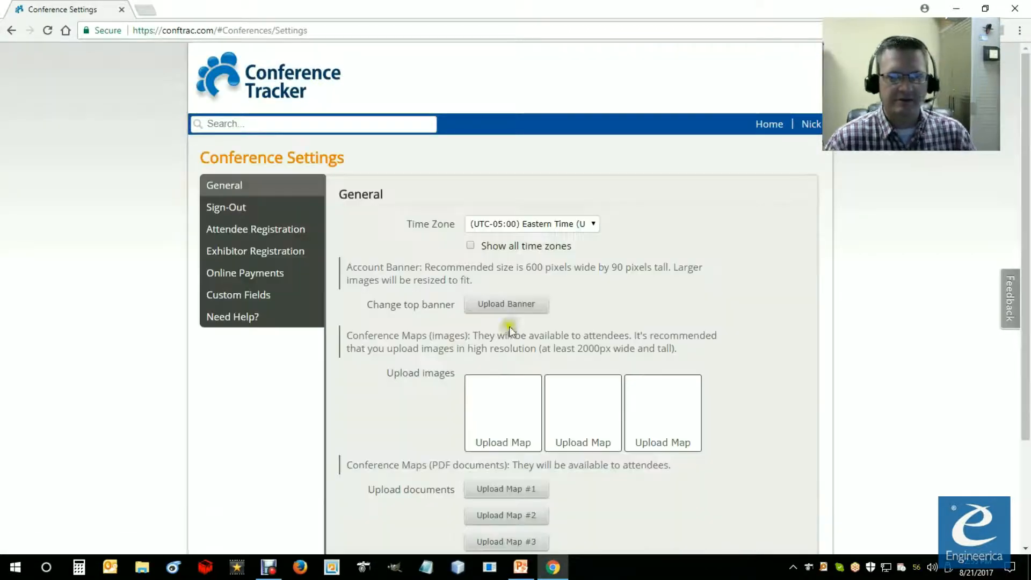
click(270, 276)
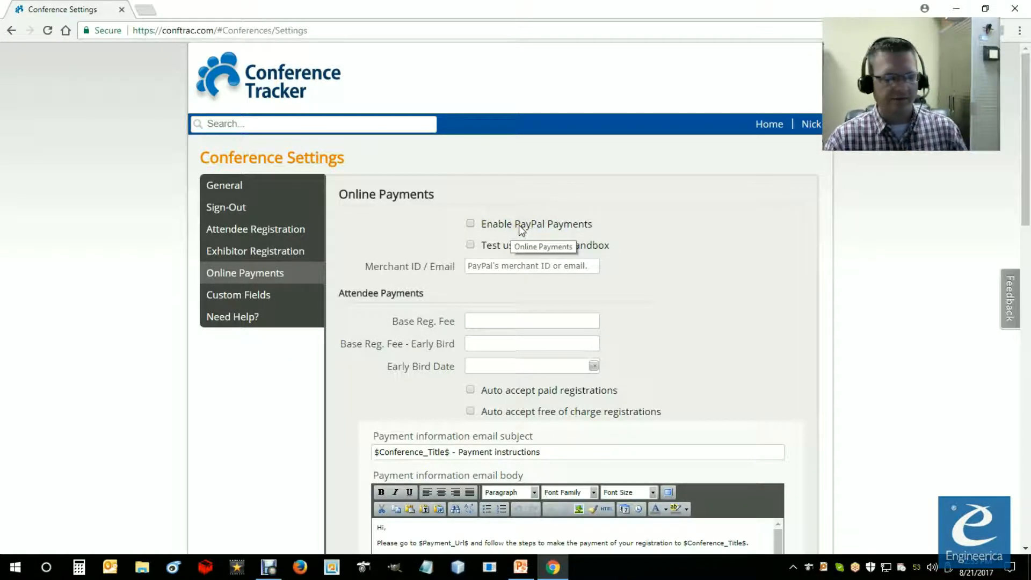
click(471, 224)
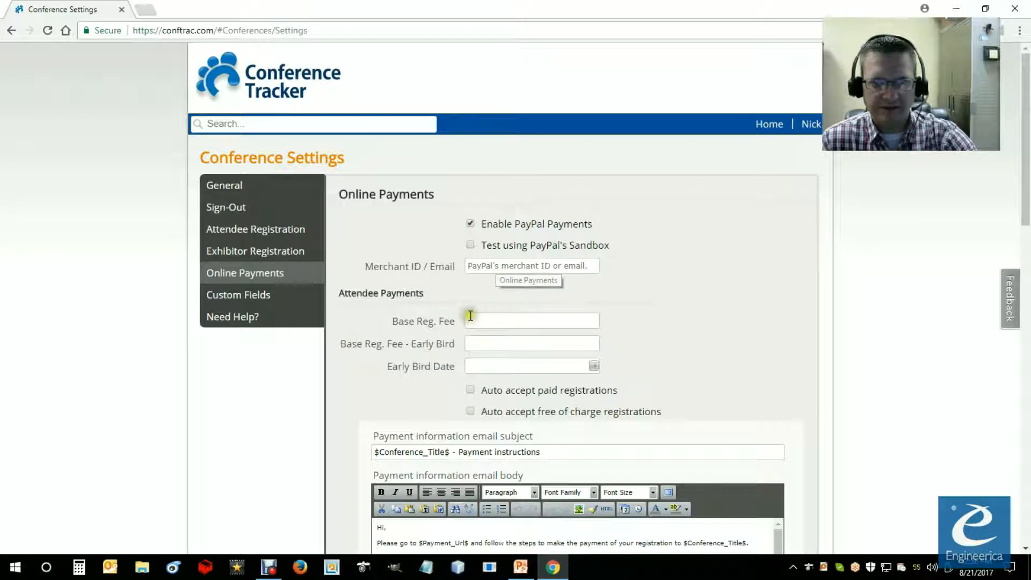
click(472, 266)
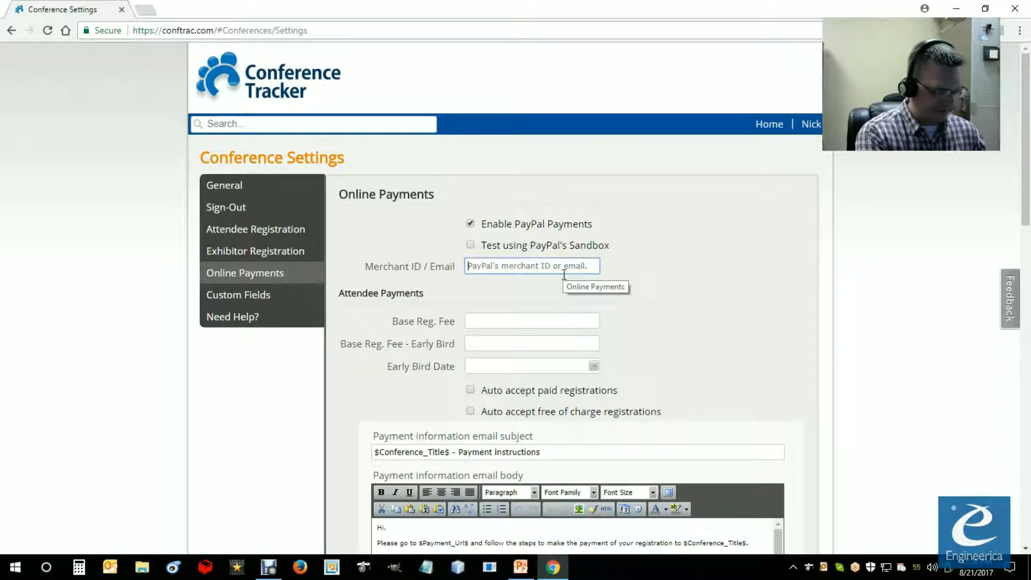
Step: Set the attendee base registration fee to 50 and the early bird base registration fee to 0
scroll(564, 275, down, 2)
click(490, 194)
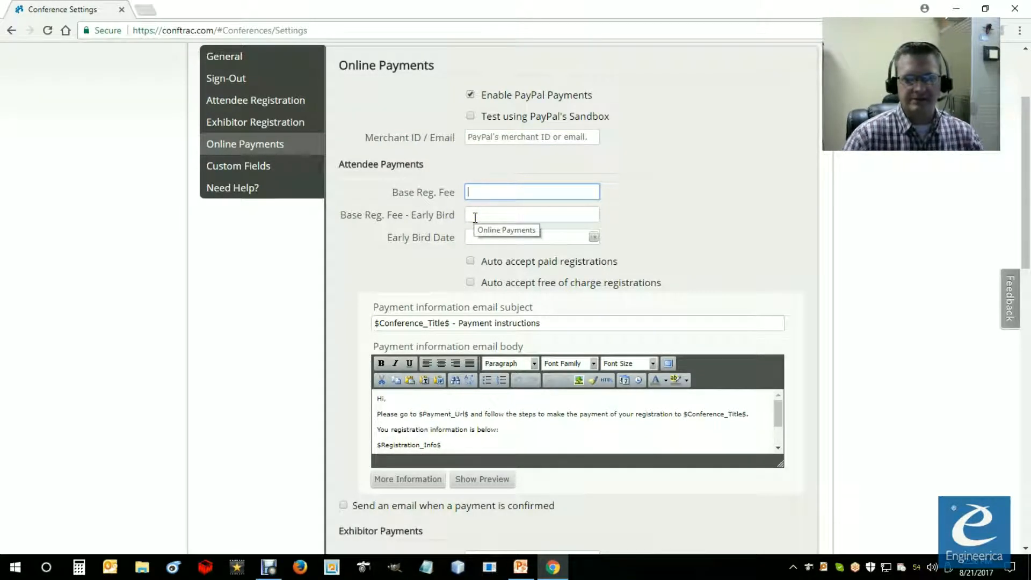
click(475, 192)
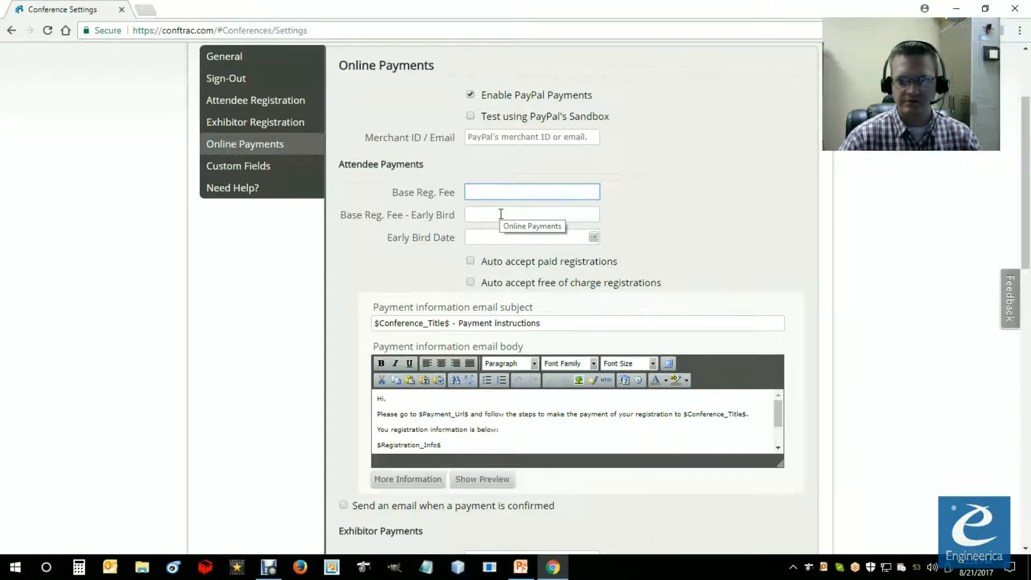
text(50)
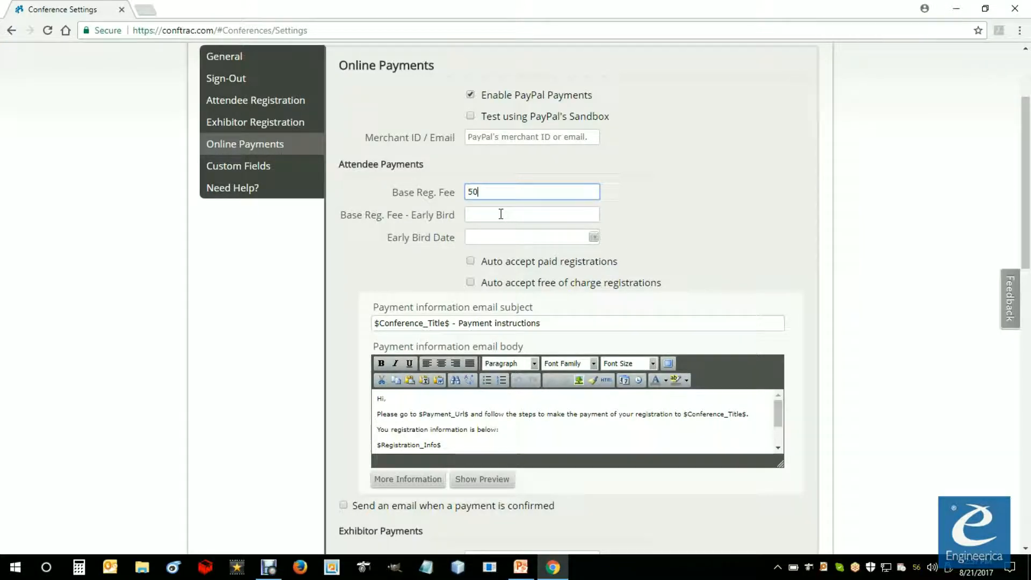
click(488, 196)
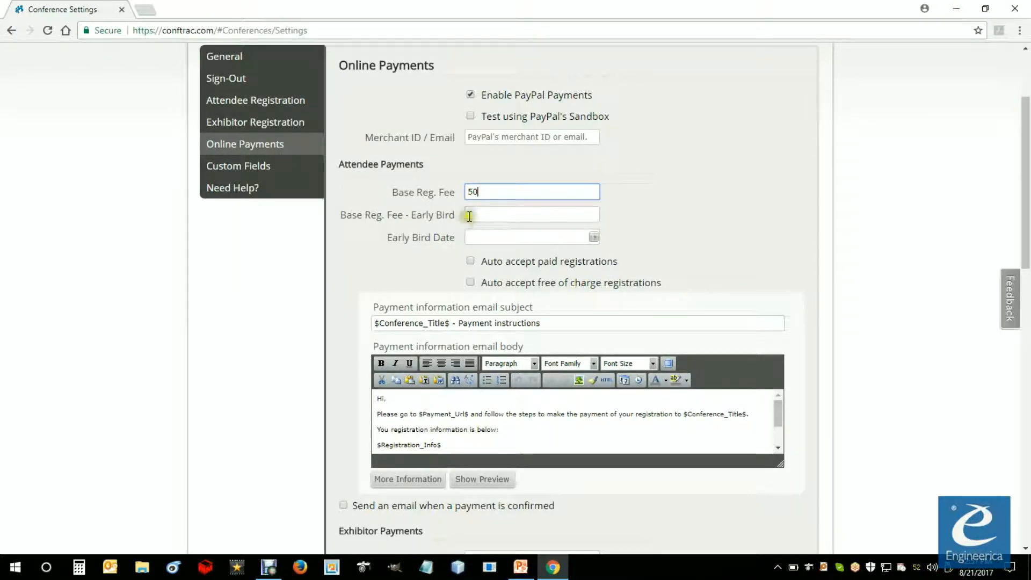
click(480, 217)
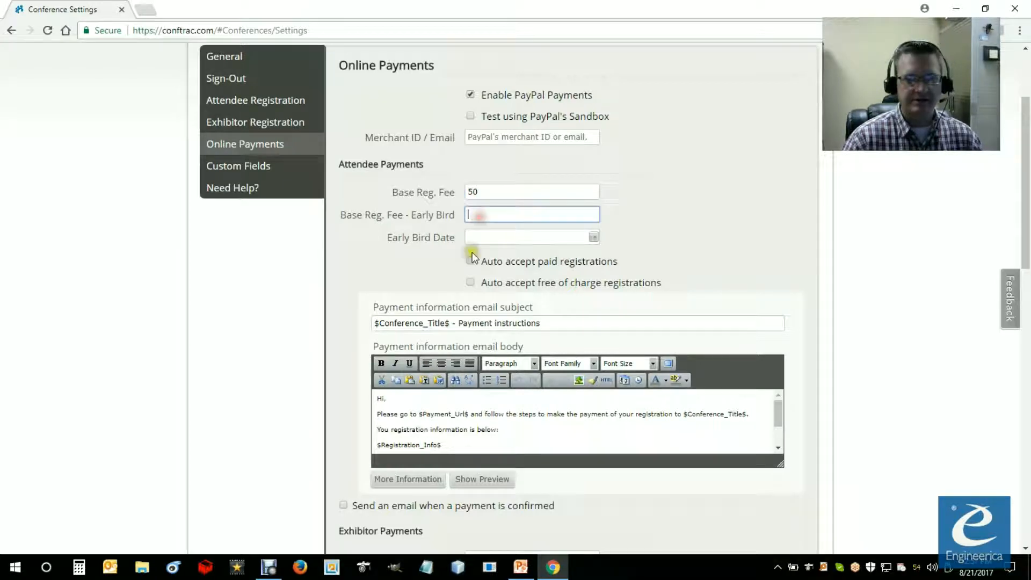
text(0)
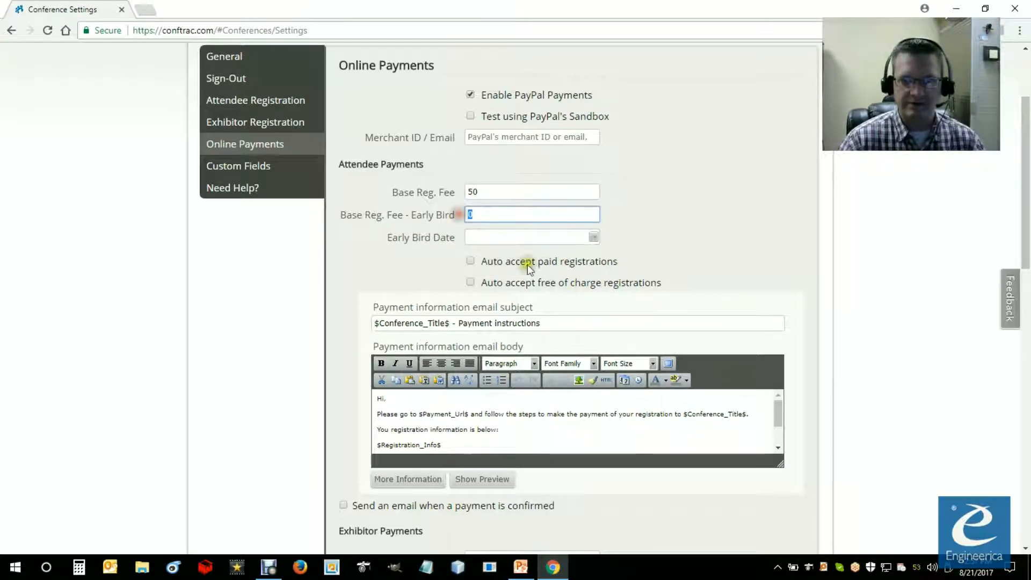
Step: Set the attendee early bird date to September 18, 2017, and check it against both registration fees
click(593, 238)
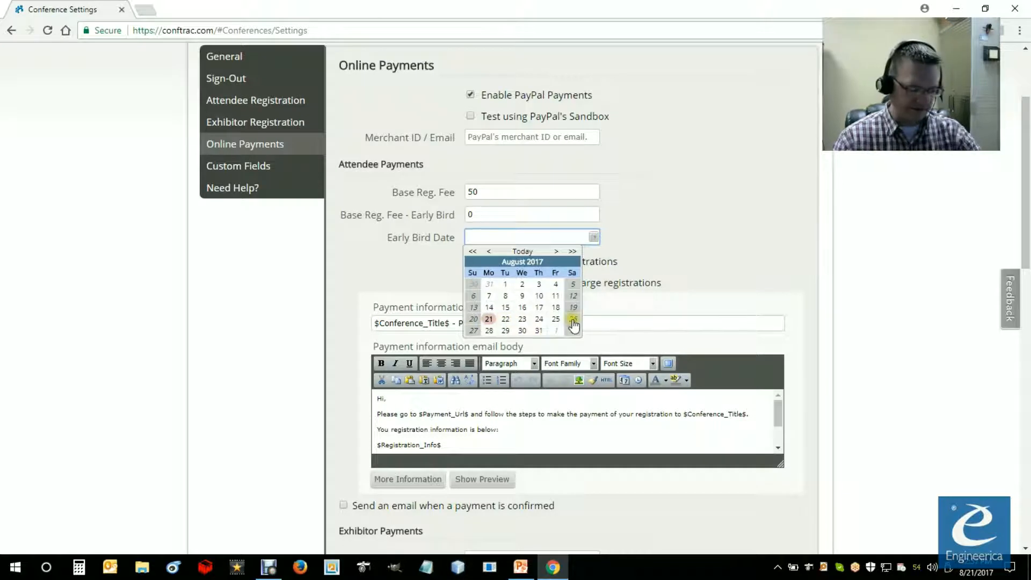
click(557, 253)
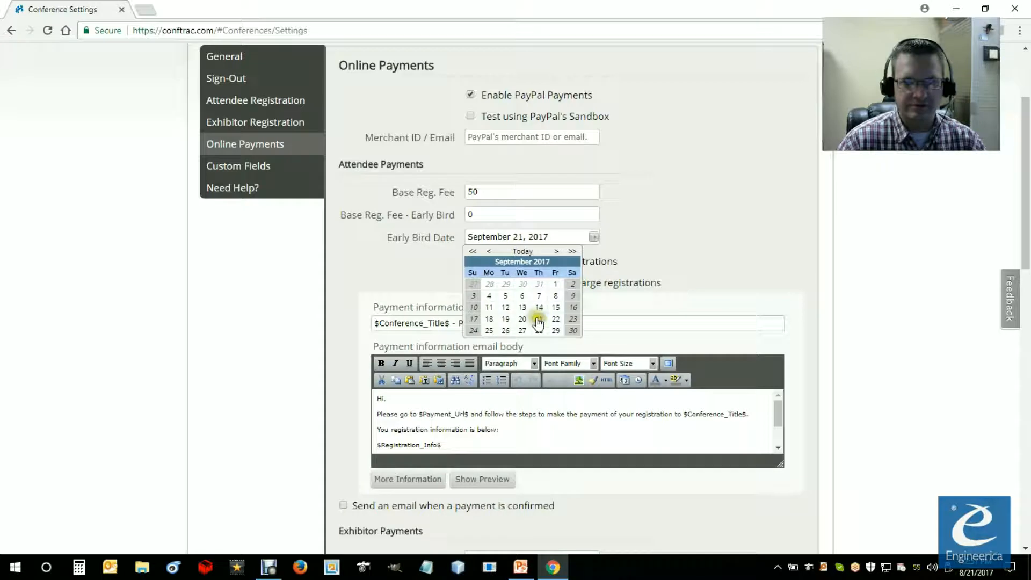
click(489, 319)
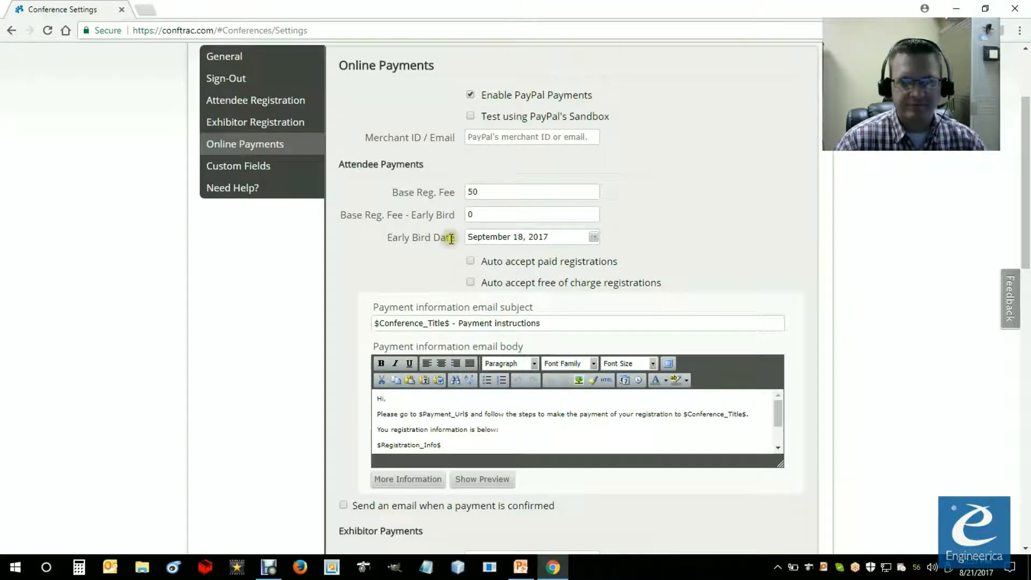
click(480, 215)
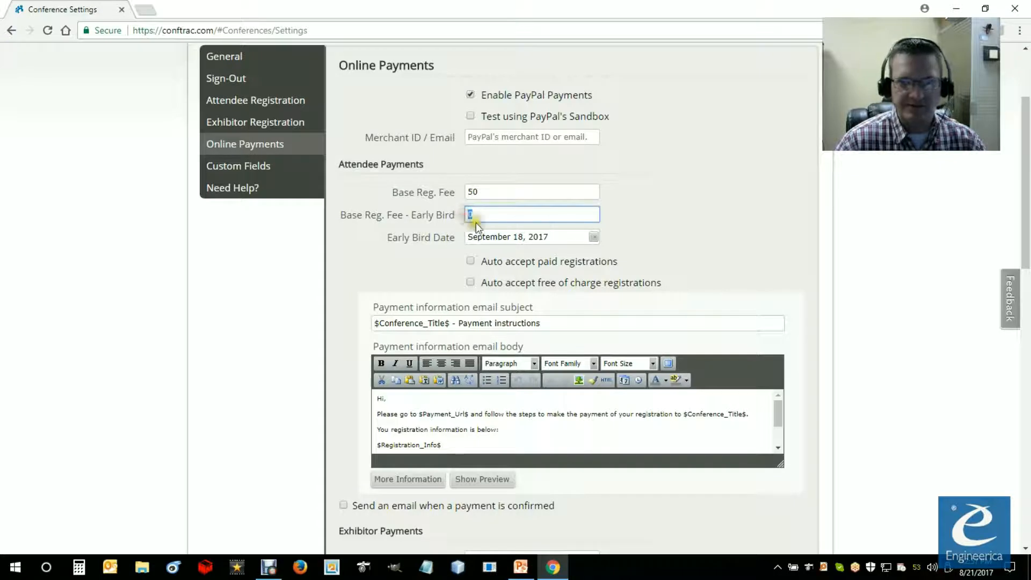
click(466, 192)
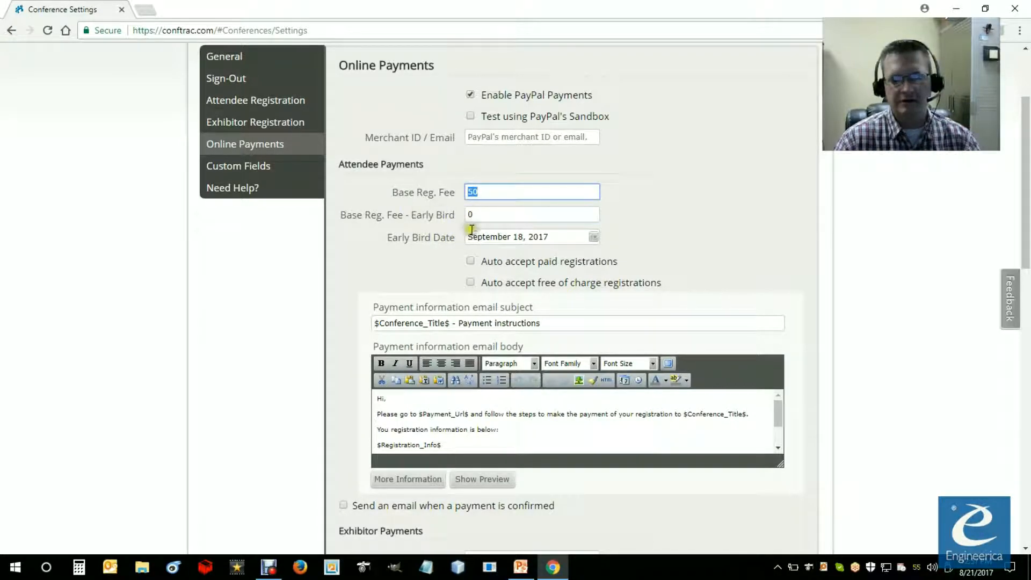
click(483, 215)
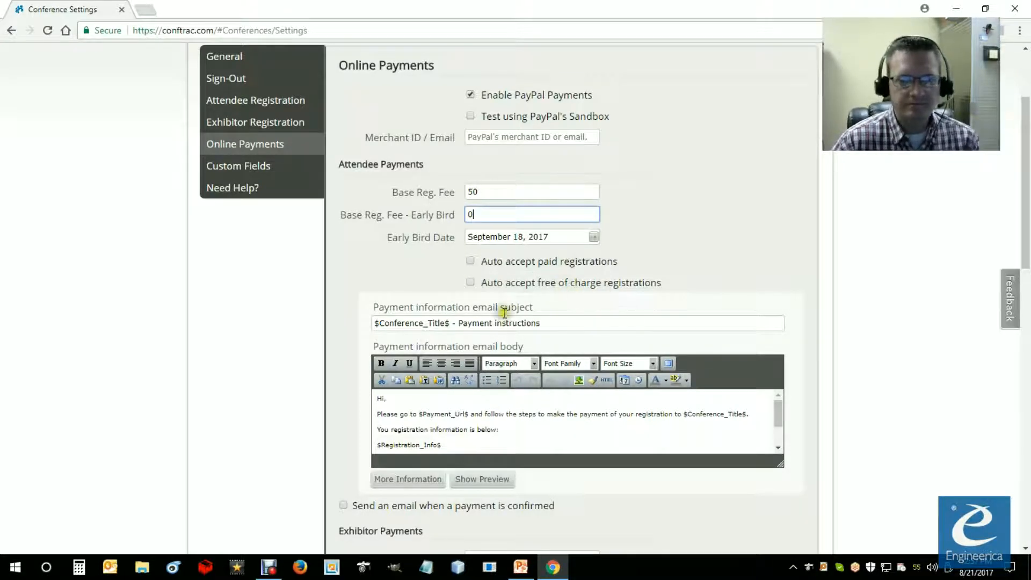
Step: Turn on automatic acceptance for both paid and free of charge attendee registrations
click(474, 262)
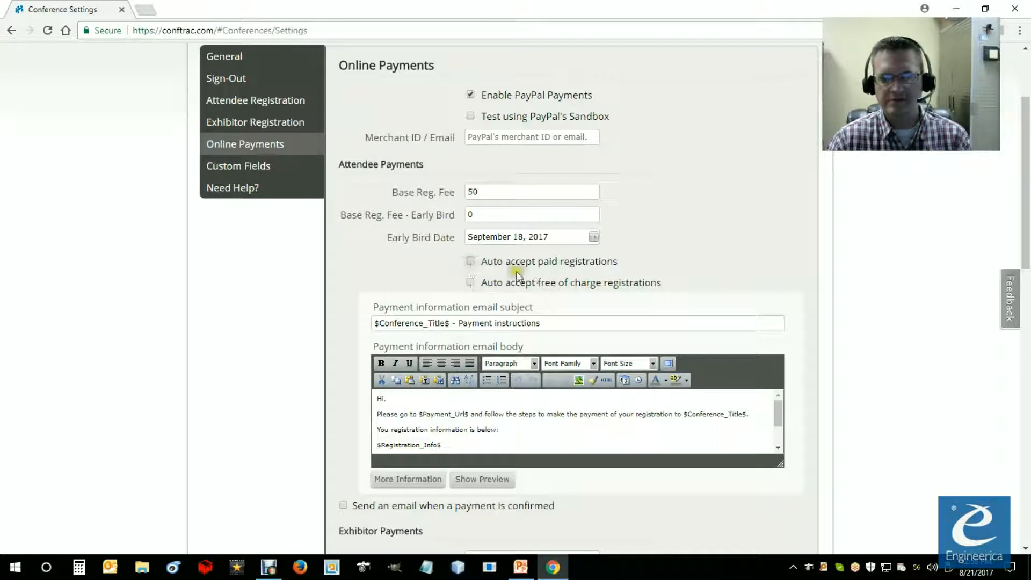
click(509, 269)
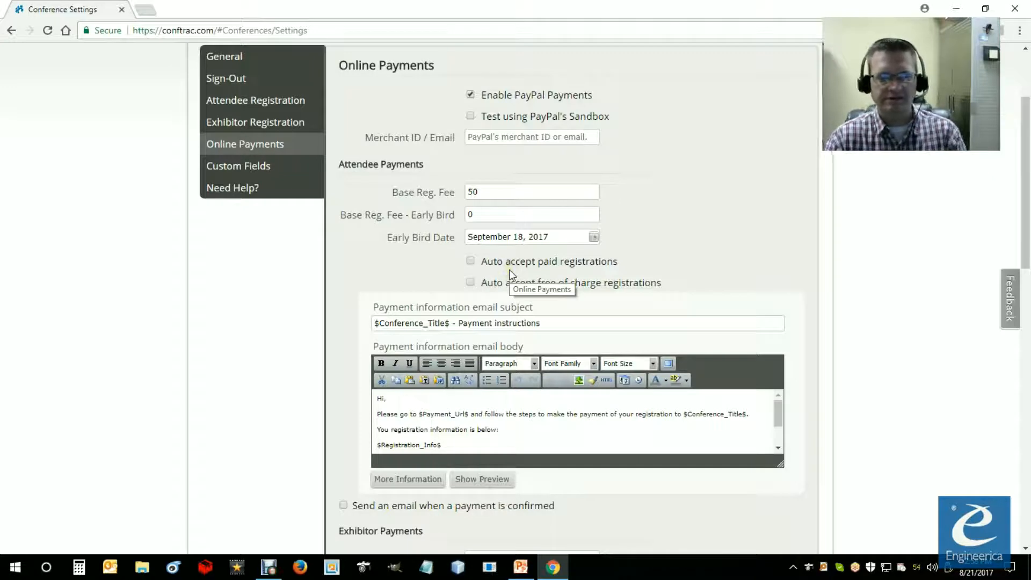
click(471, 260)
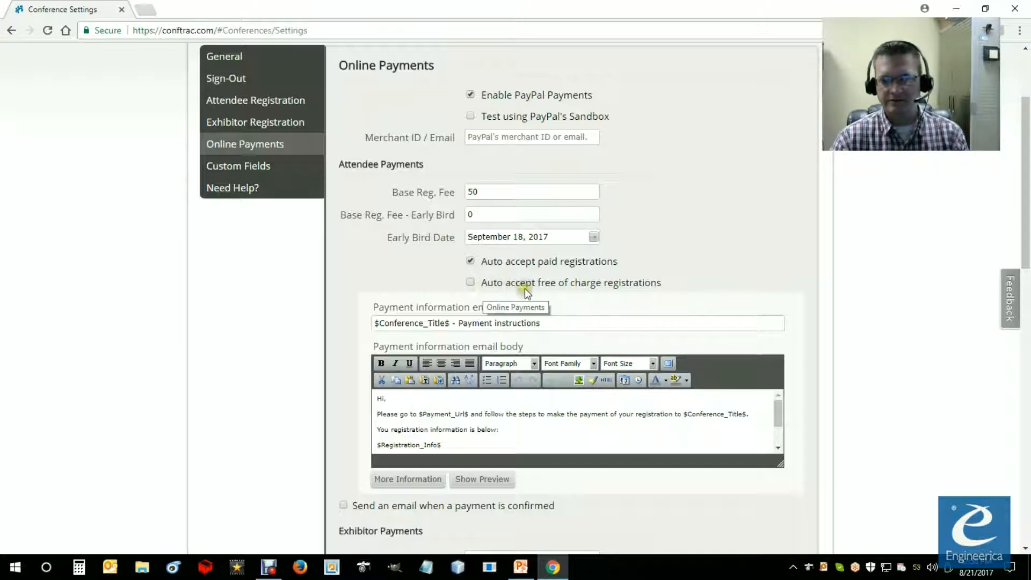
click(470, 282)
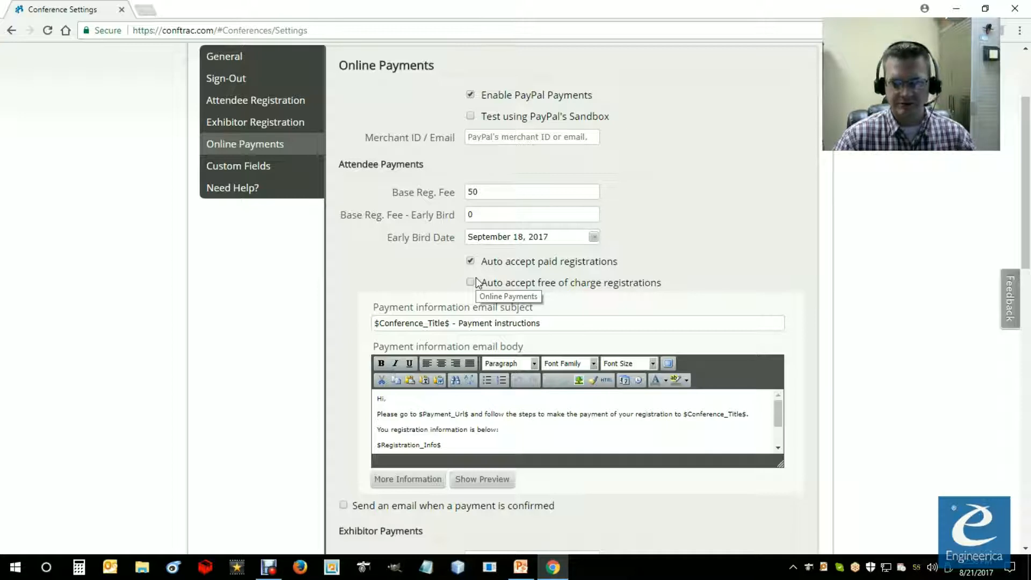
click(470, 282)
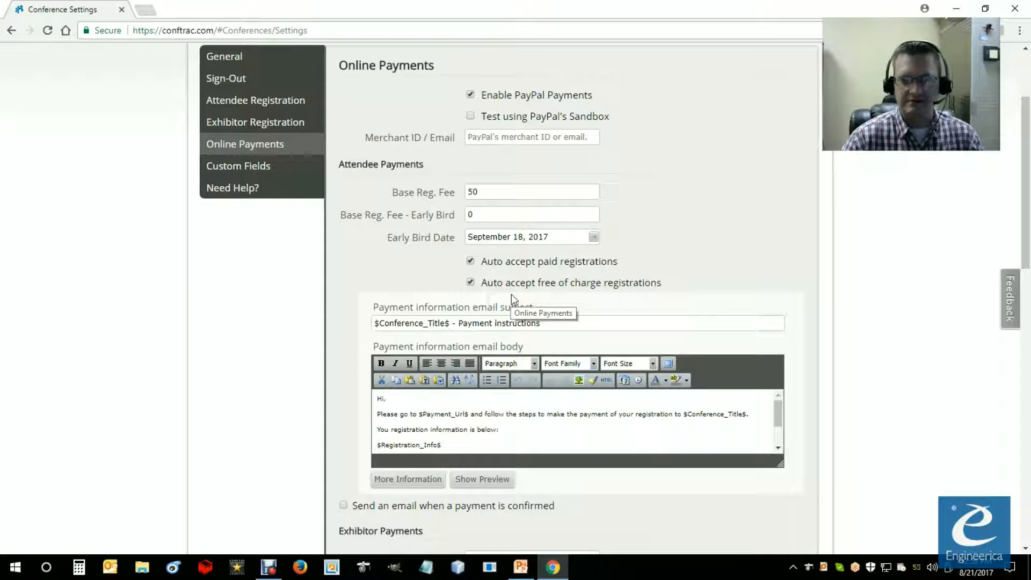
Step: Turn on the email sent when an attendee payment is confirmed, and review the payment email templates
scroll(511, 294, down, 2)
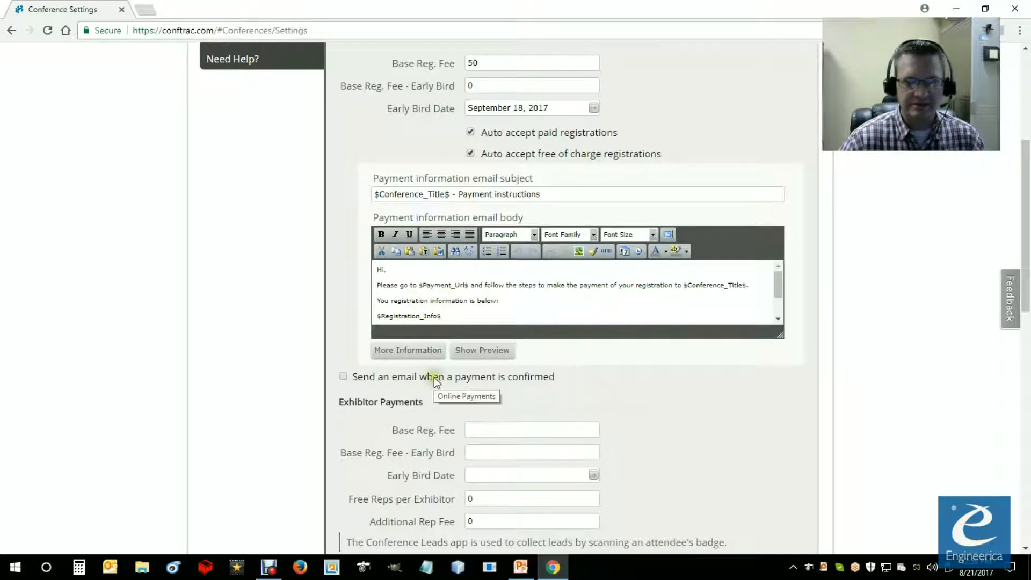
click(343, 377)
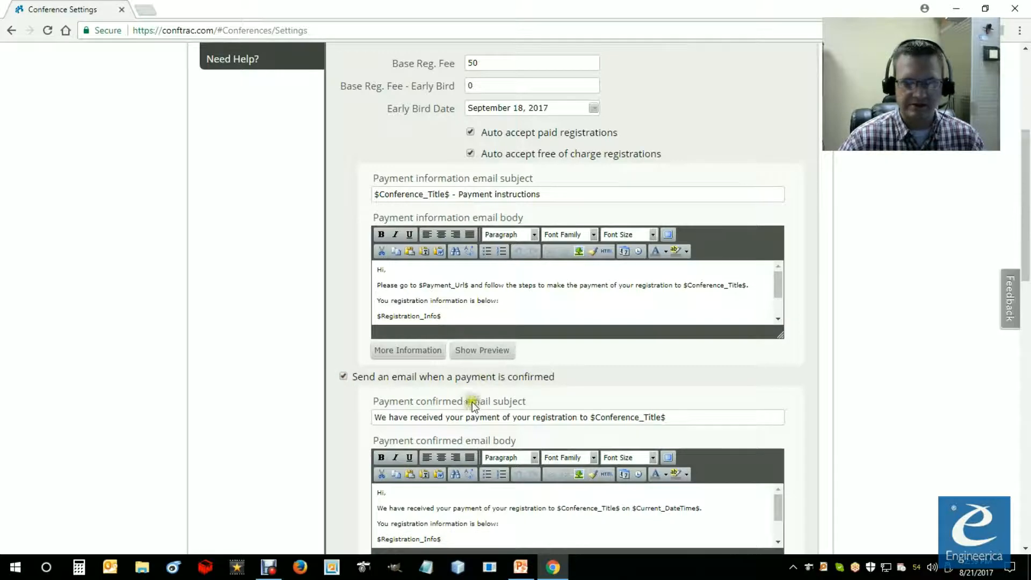
scroll(472, 407, down, 2)
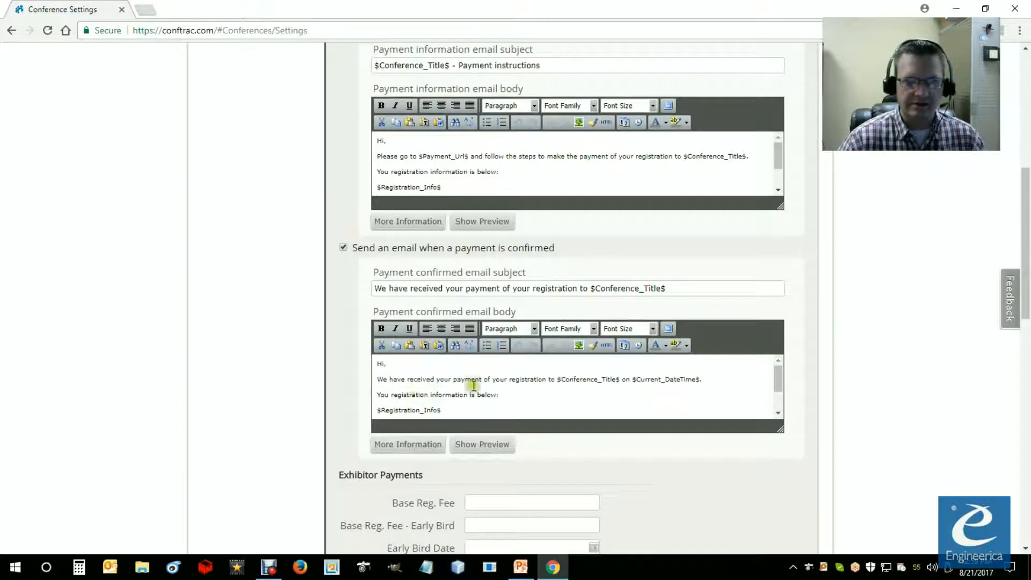
scroll(472, 299, up, 1)
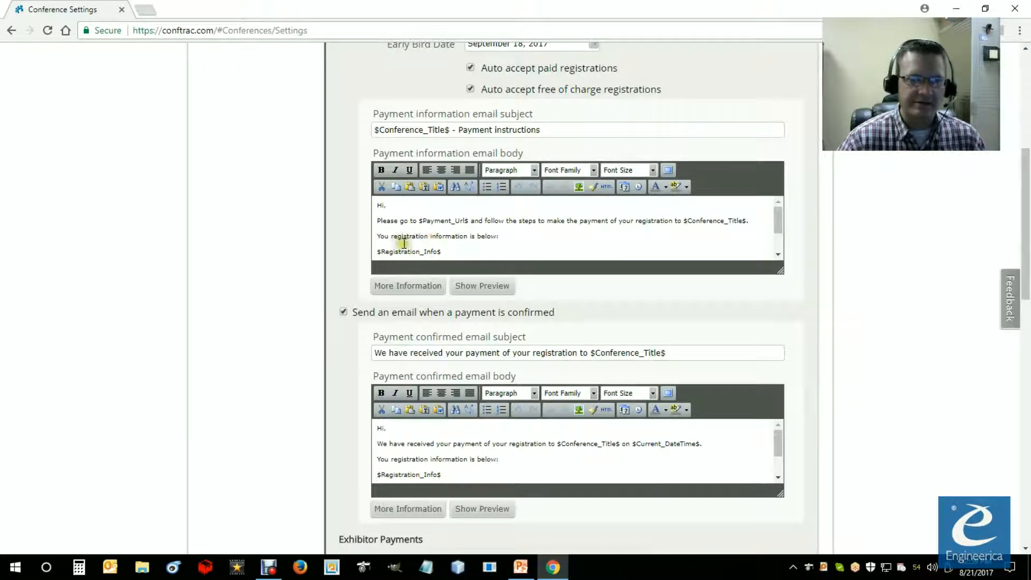
scroll(403, 243, up, 1)
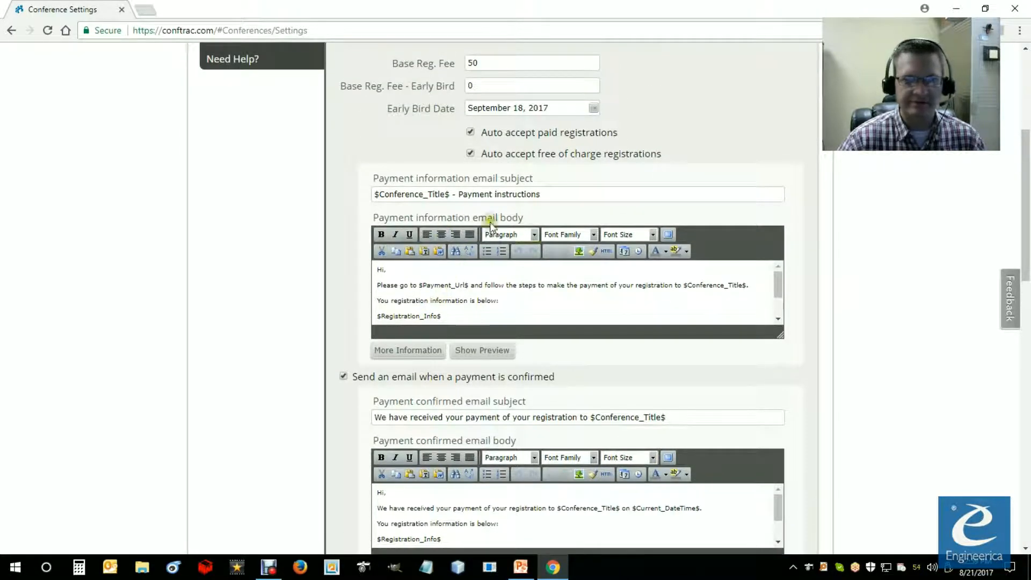
Step: Review the attendee payment information email body, including its $Payment_Url$ placeholder and registration information
click(429, 301)
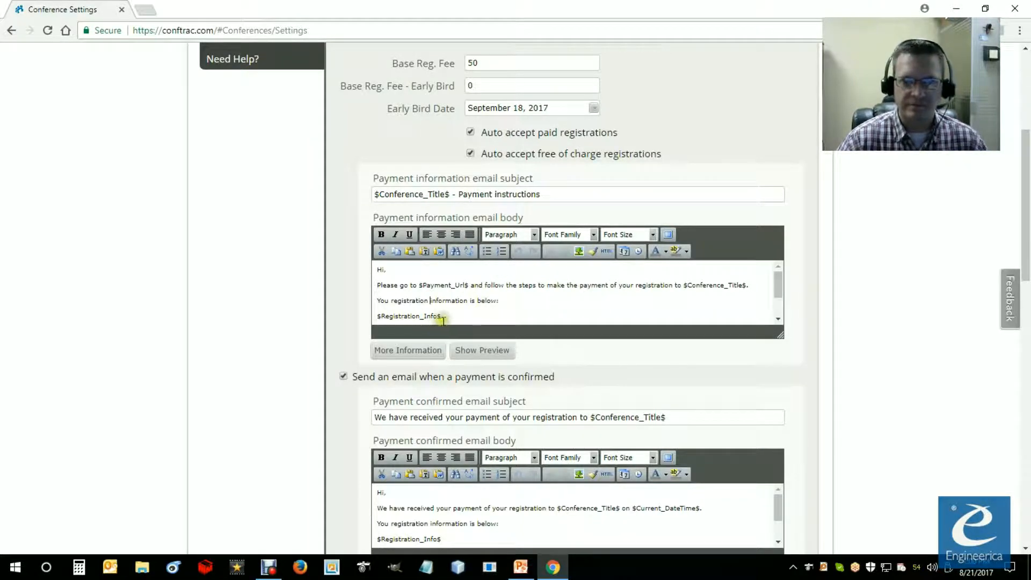
scroll(460, 306, down, 1)
scroll(466, 299, up, 1)
drag(469, 289, 421, 286)
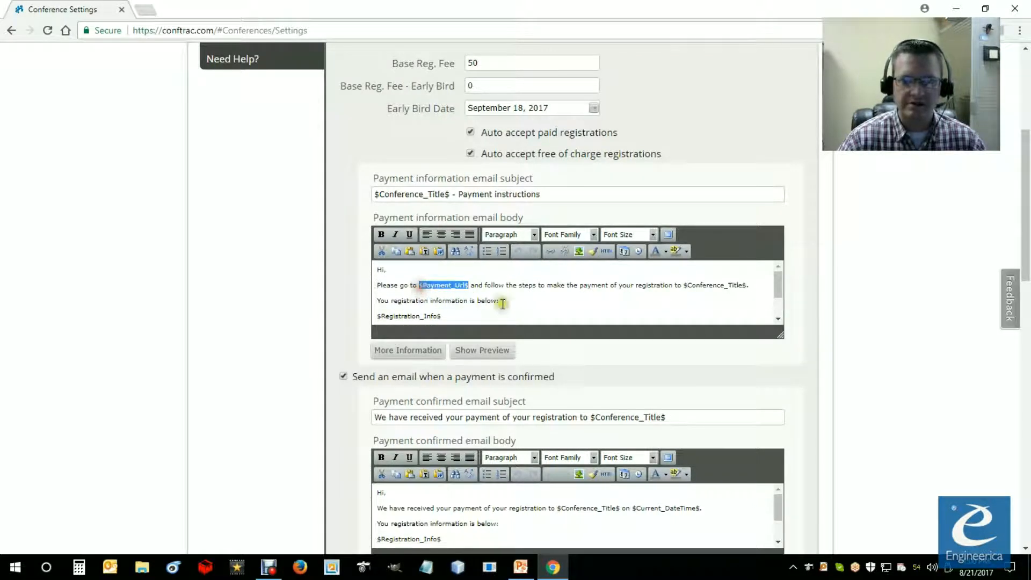
click(460, 305)
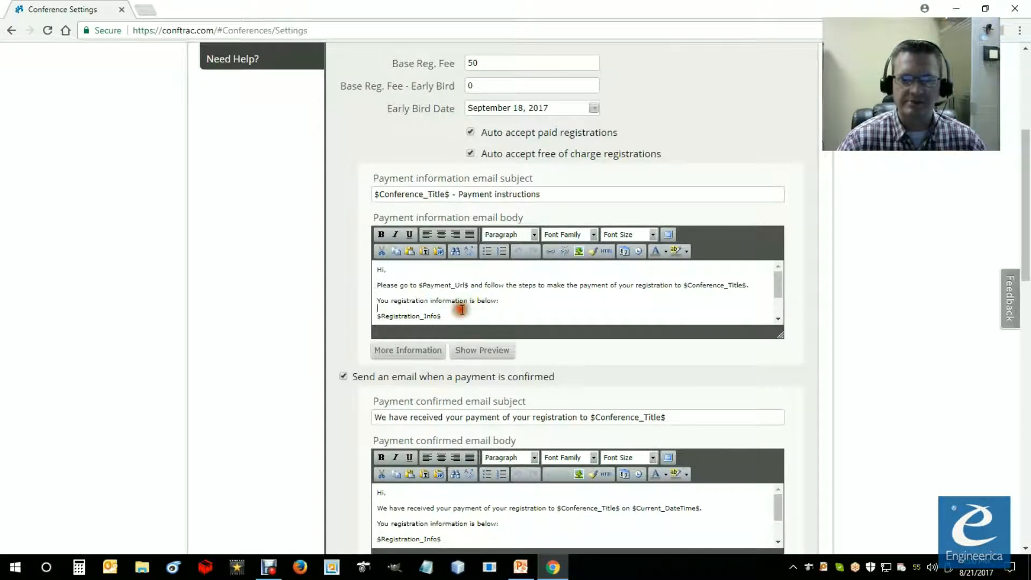
scroll(458, 322, down, 5)
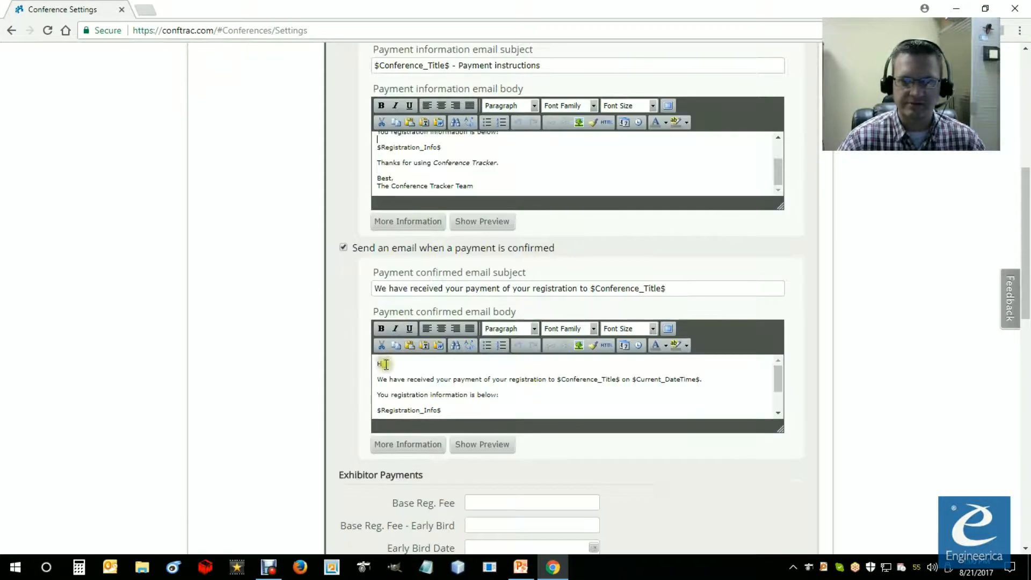
Step: Look over the Exhibitor Payments section and its email options without editing them, and save the conference settings
scroll(354, 421, down, 5)
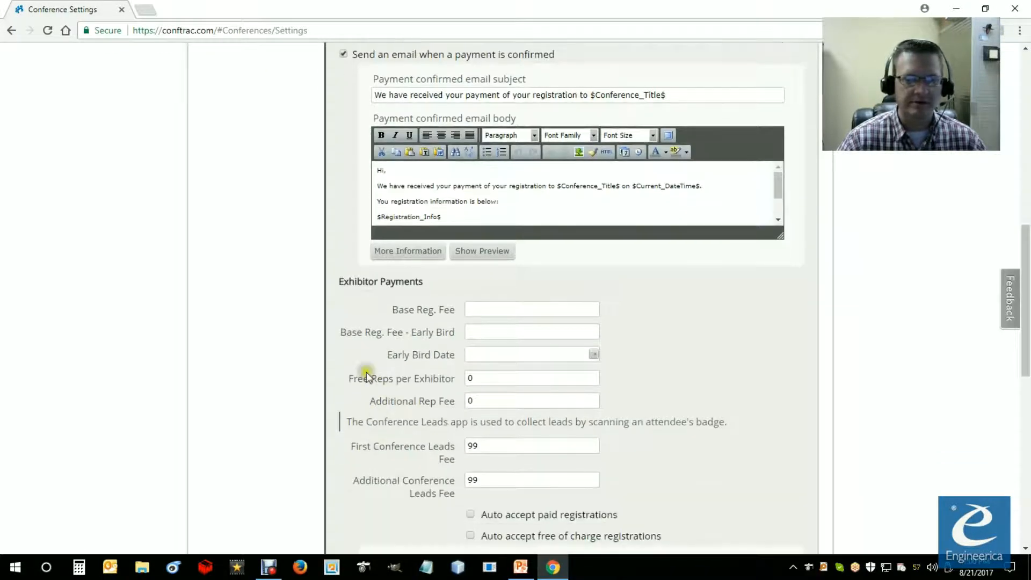
scroll(376, 354, down, 2)
scroll(382, 334, up, 1)
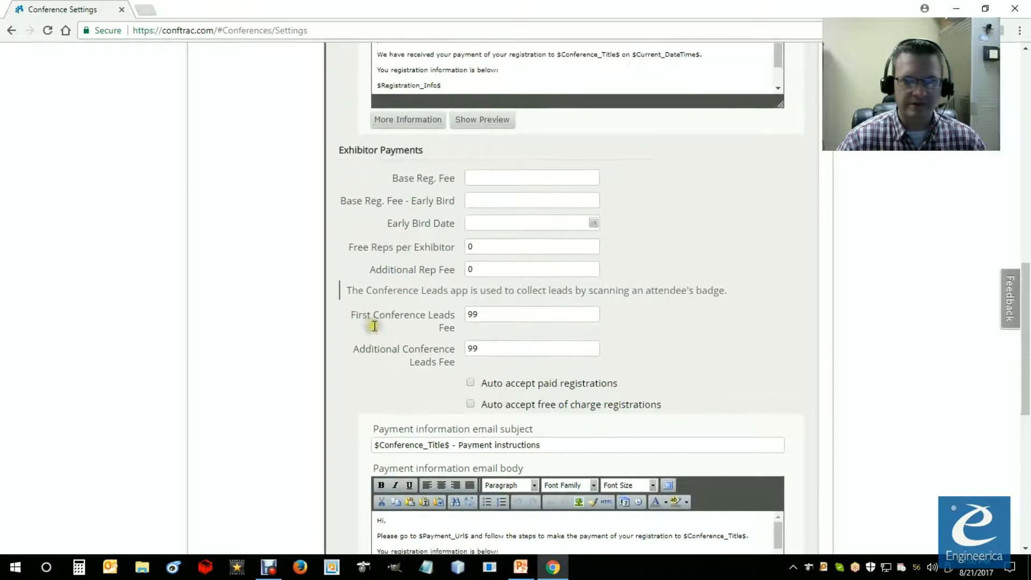
scroll(427, 333, down, 1)
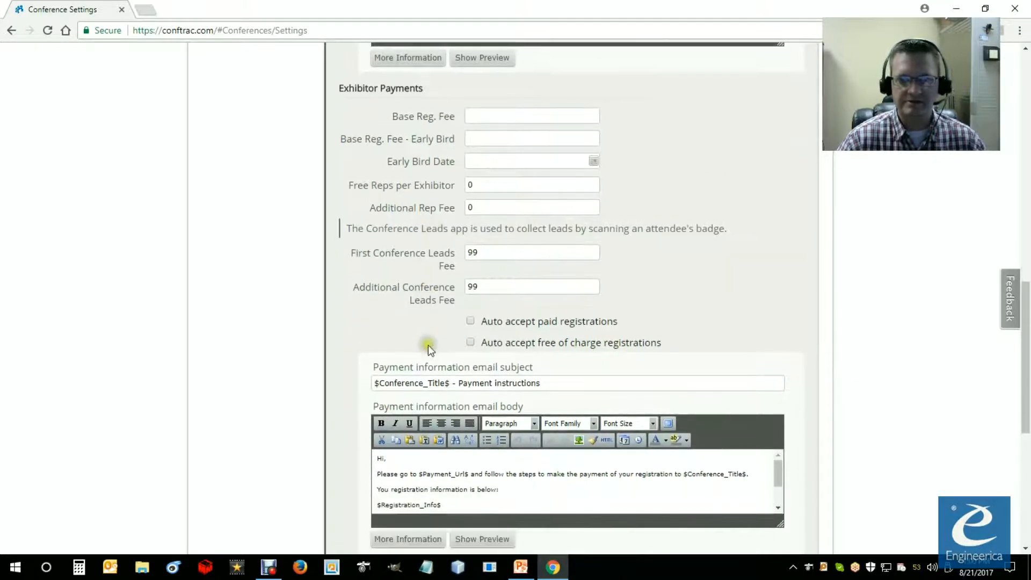
scroll(382, 215, down, 3)
scroll(375, 252, up, 1)
scroll(357, 245, up, 3)
drag(339, 153, 429, 157)
scroll(411, 200, down, 7)
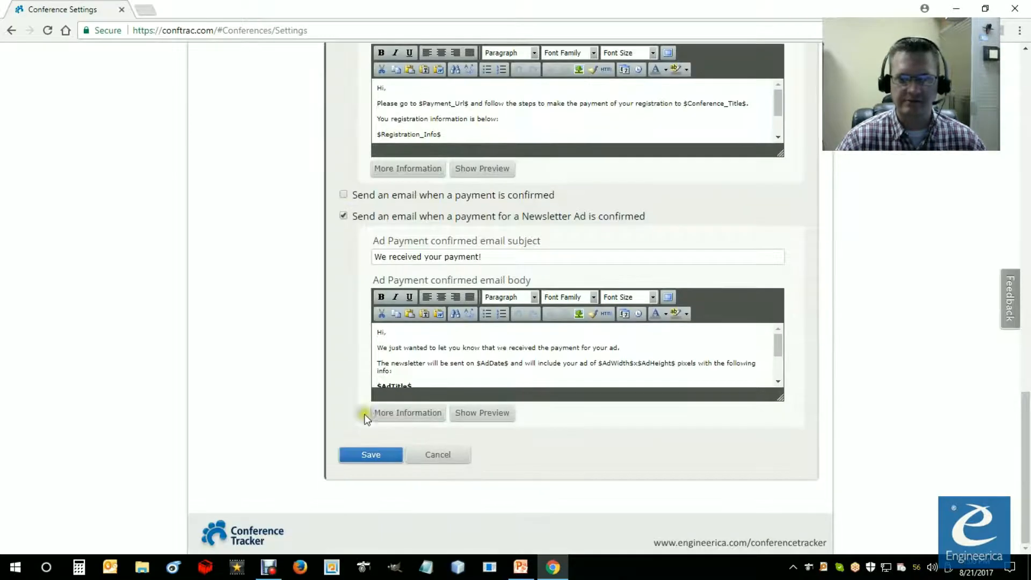
click(378, 456)
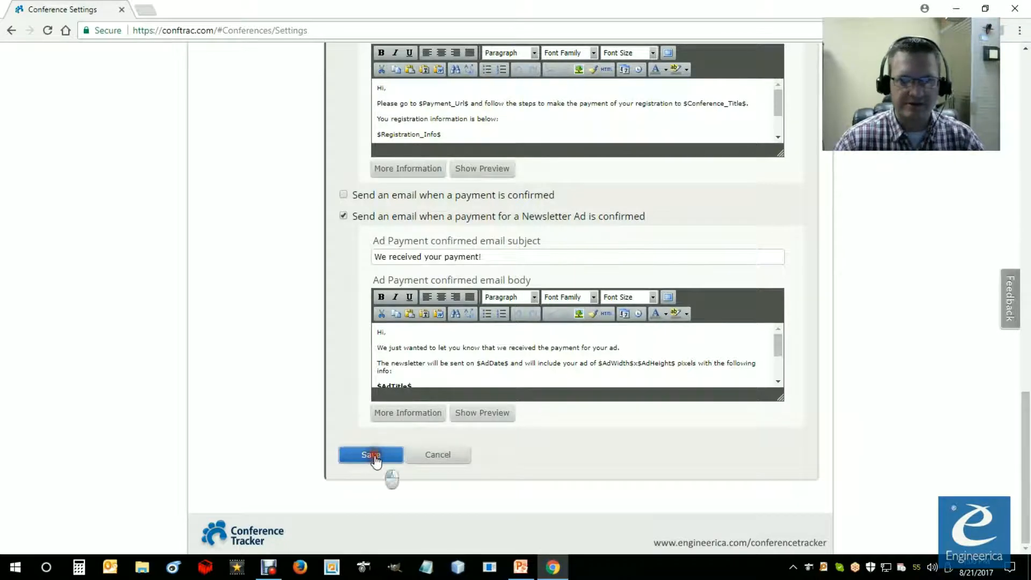
click(568, 115)
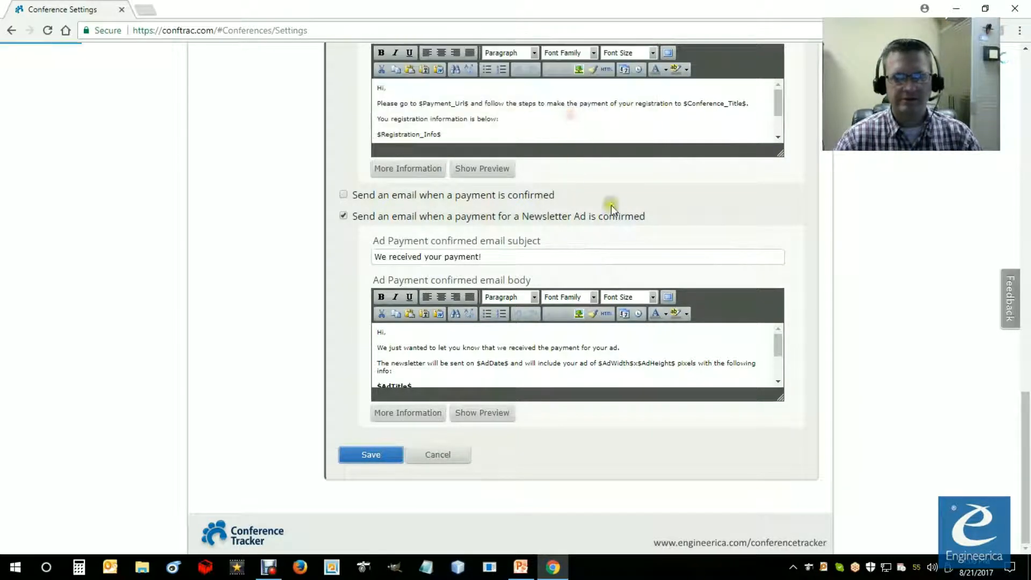
Step: Switch to the PowerPoint slide show, reveal the Attendee Registration slide's point on sharing the form, and return to Chrome
mouse_move(524, 570)
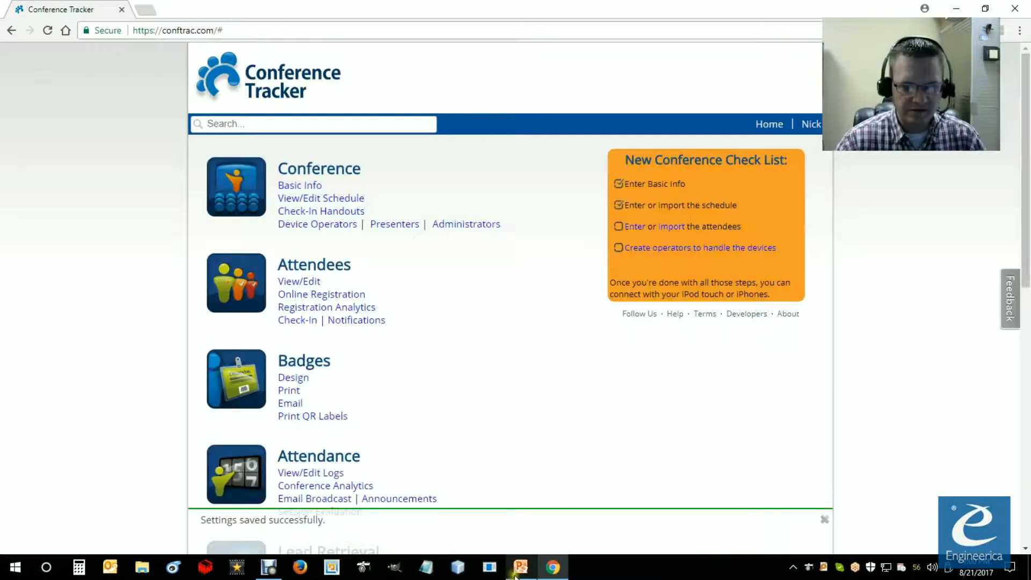
click(518, 569)
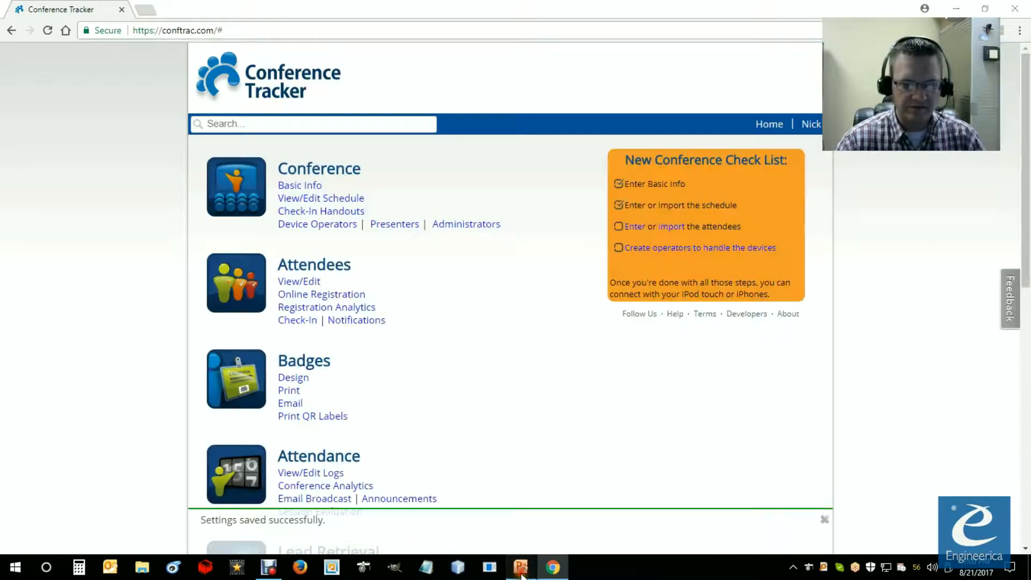
click(546, 447)
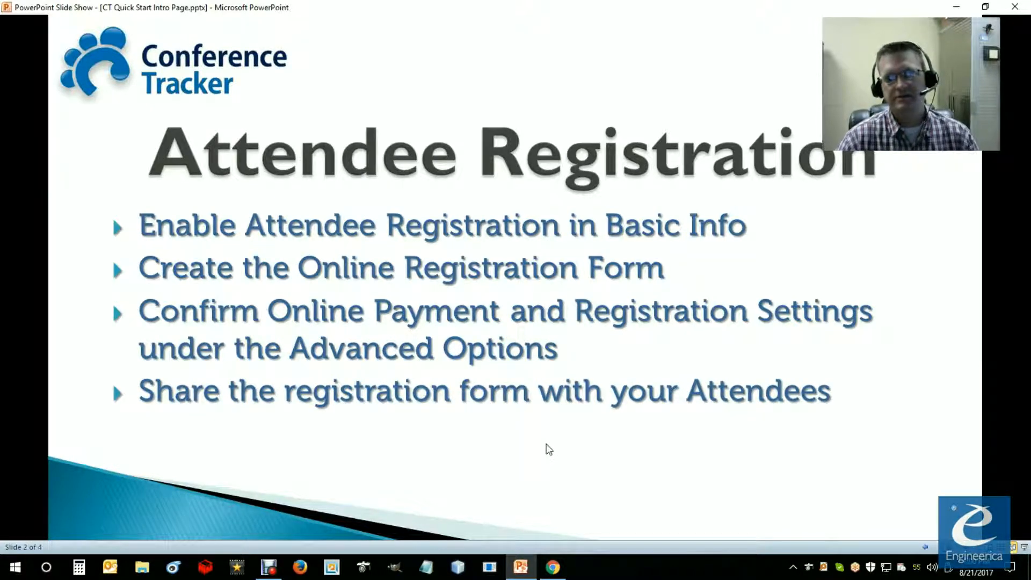
click(553, 567)
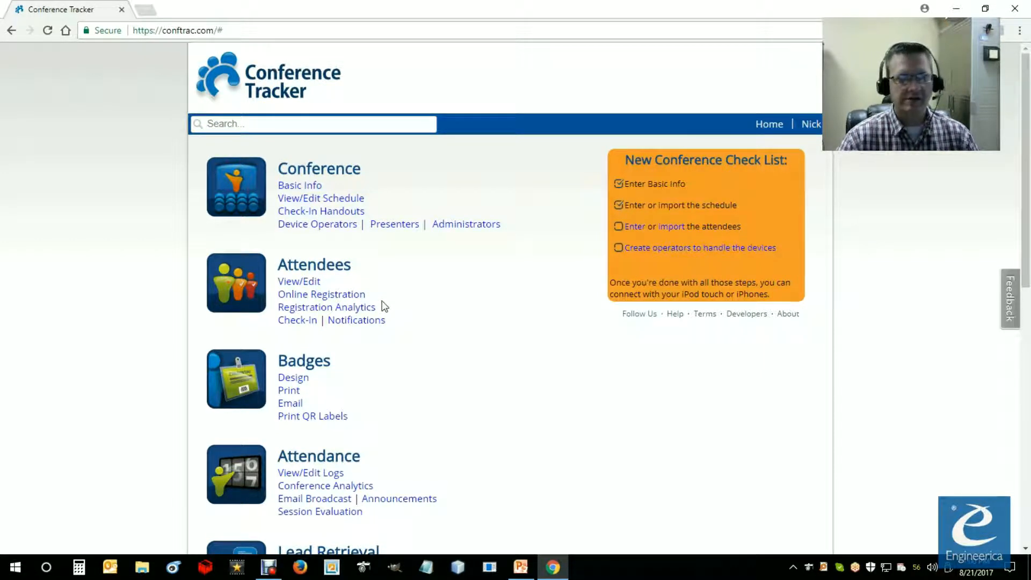
Step: Open the attendees' online registration page and check the online registration status, online payments status and pending registrations
click(329, 295)
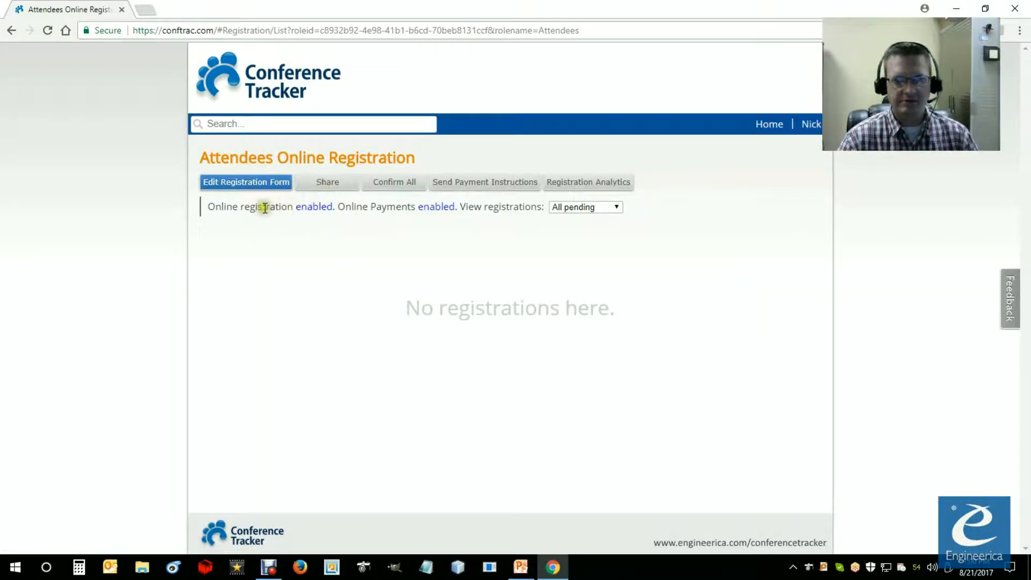
drag(208, 207, 332, 206)
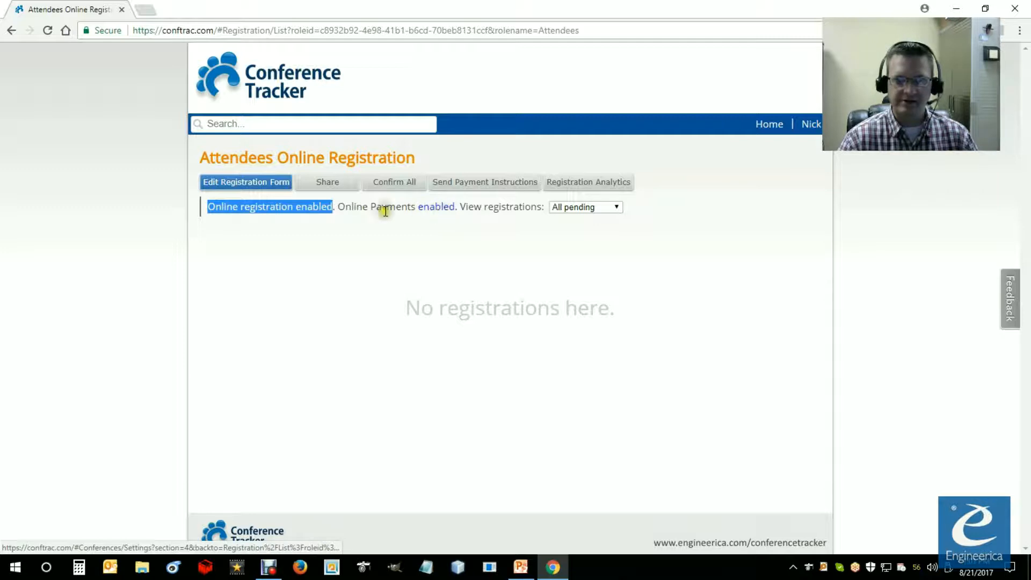
drag(338, 206, 460, 210)
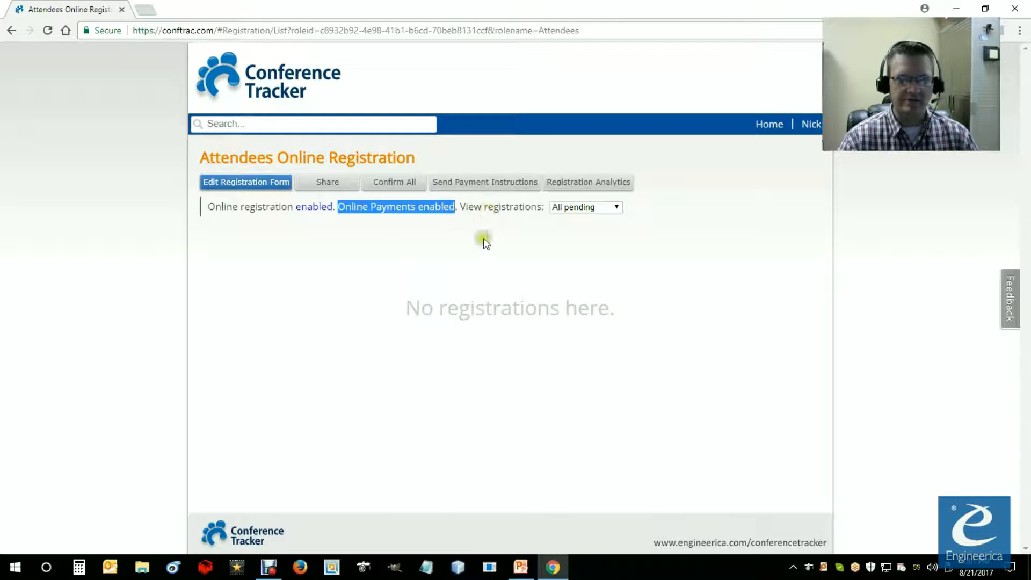
drag(414, 309, 621, 305)
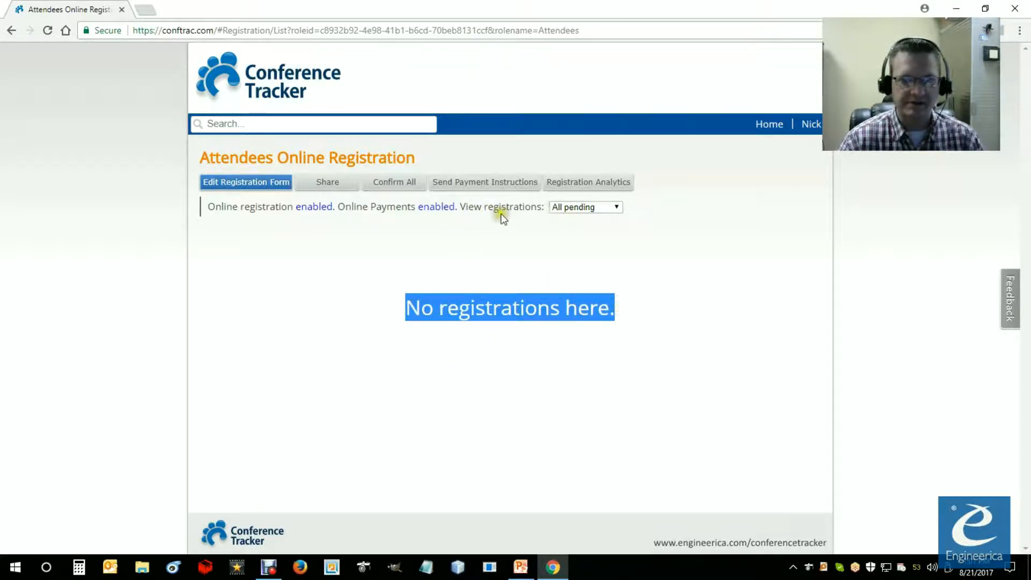
click(432, 263)
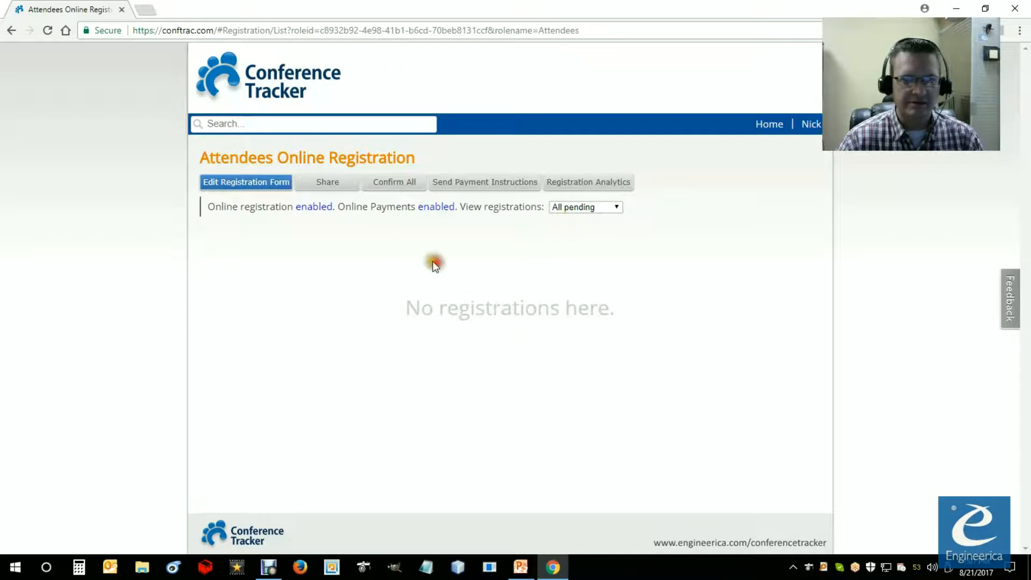
Step: Open the sharing options for the attendee registration form and examine the HTML embed code
click(330, 183)
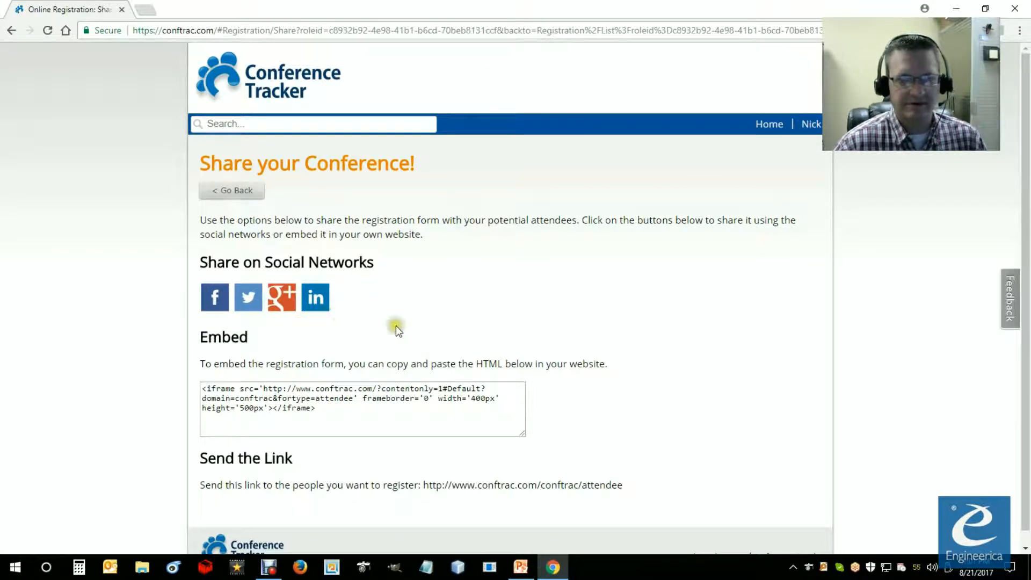
scroll(392, 324, down, 1)
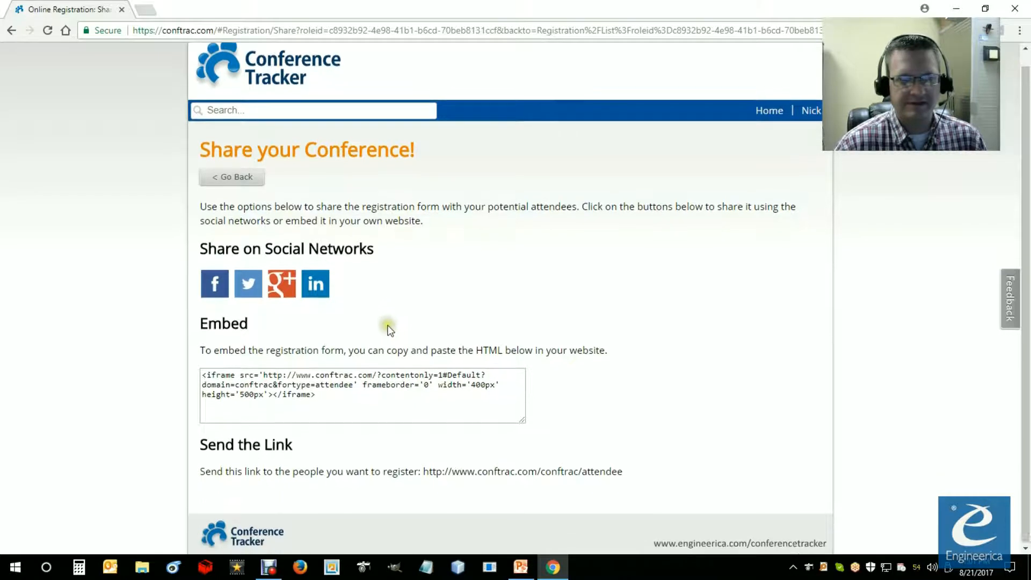
click(332, 396)
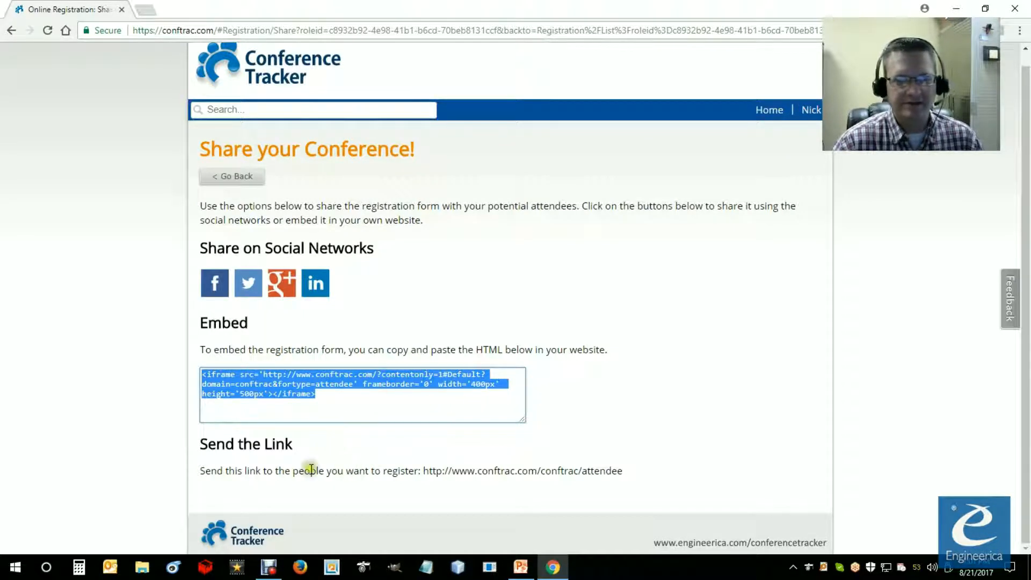
click(263, 454)
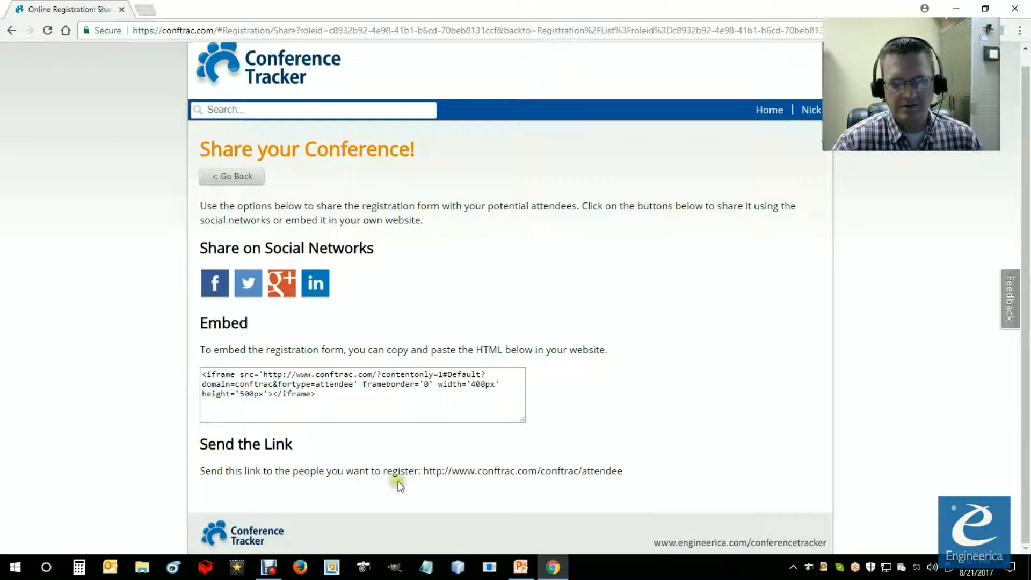
drag(424, 471, 623, 474)
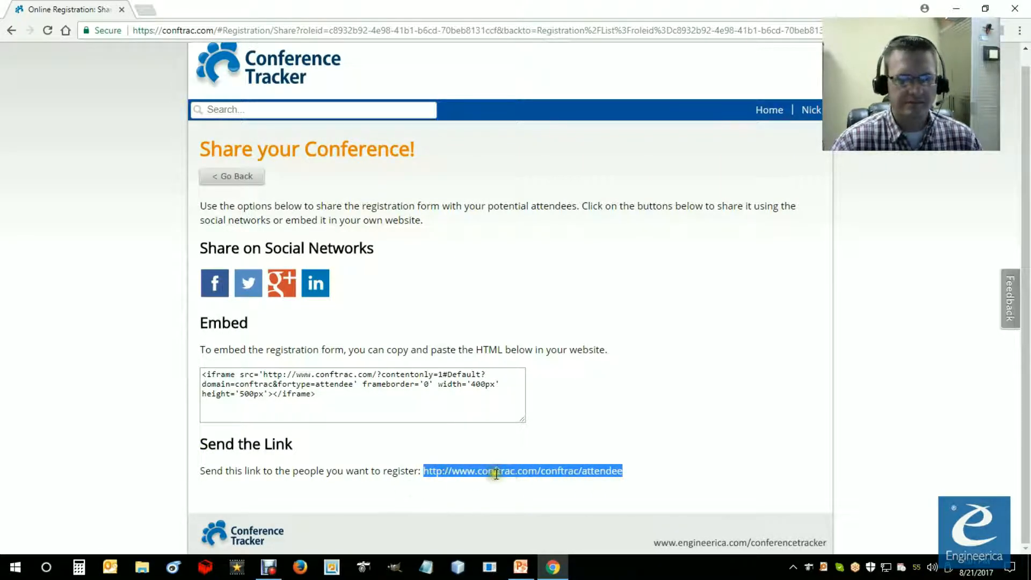
right_click(517, 473)
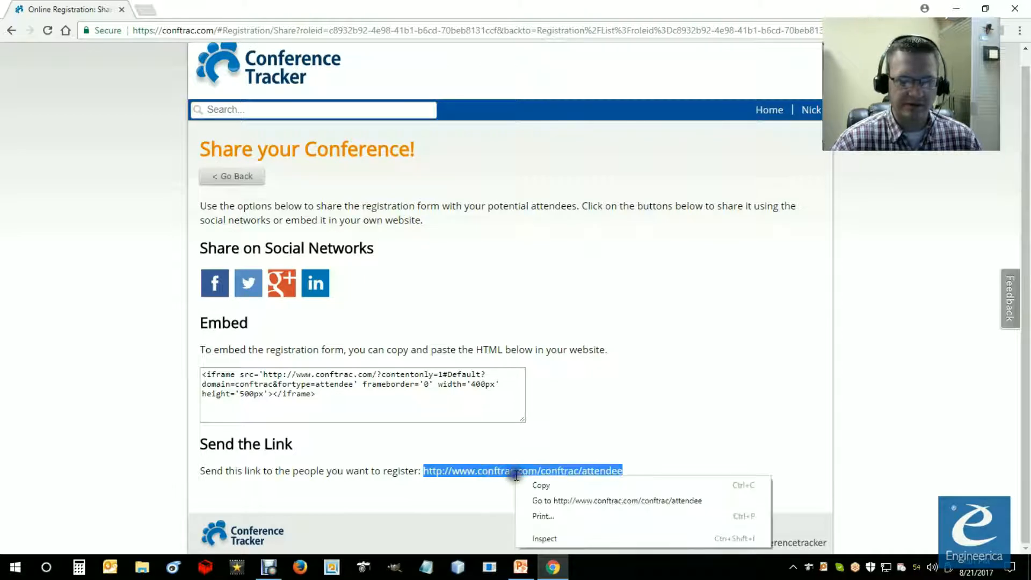
click(550, 486)
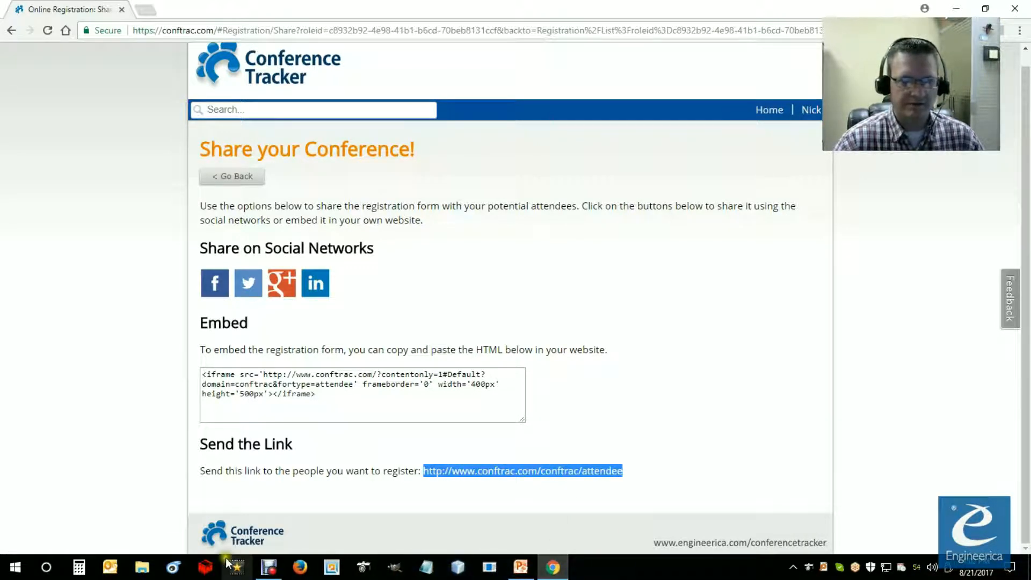
Step: Launch Microsoft Edge and go to the copied attendee registration link
click(47, 568)
text(edge)
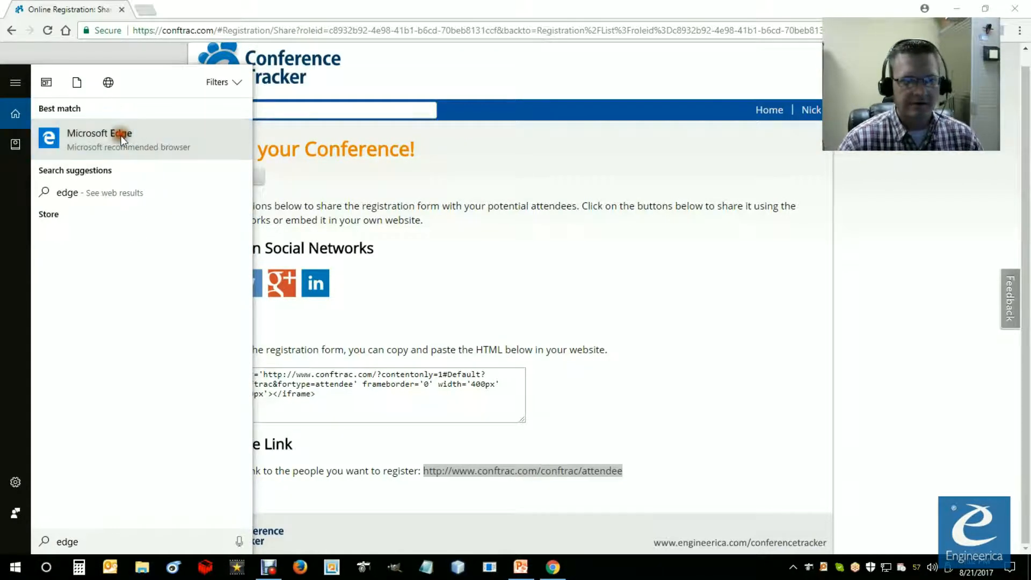
click(121, 136)
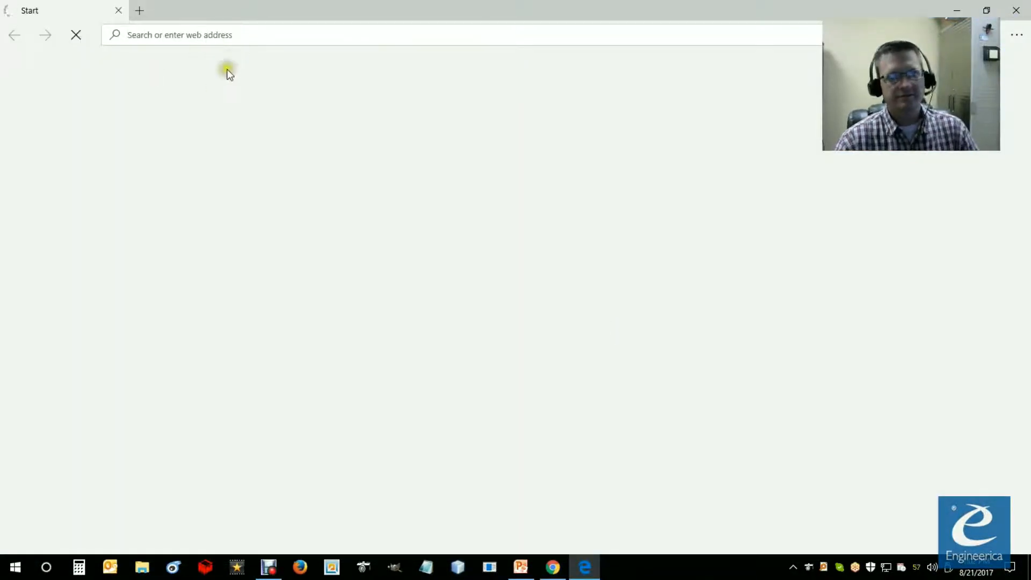
click(198, 36)
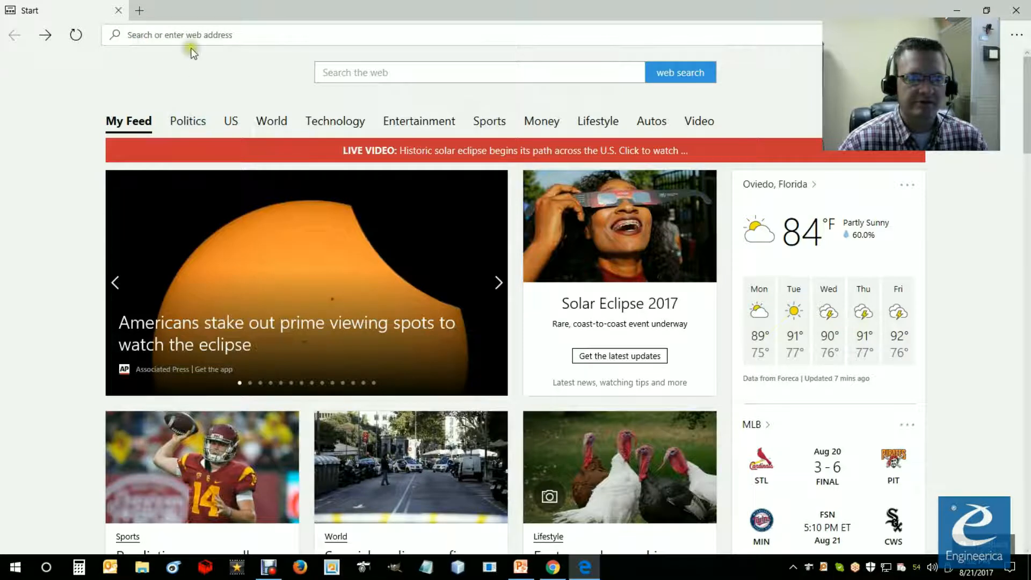
right_click(255, 34)
click(138, 75)
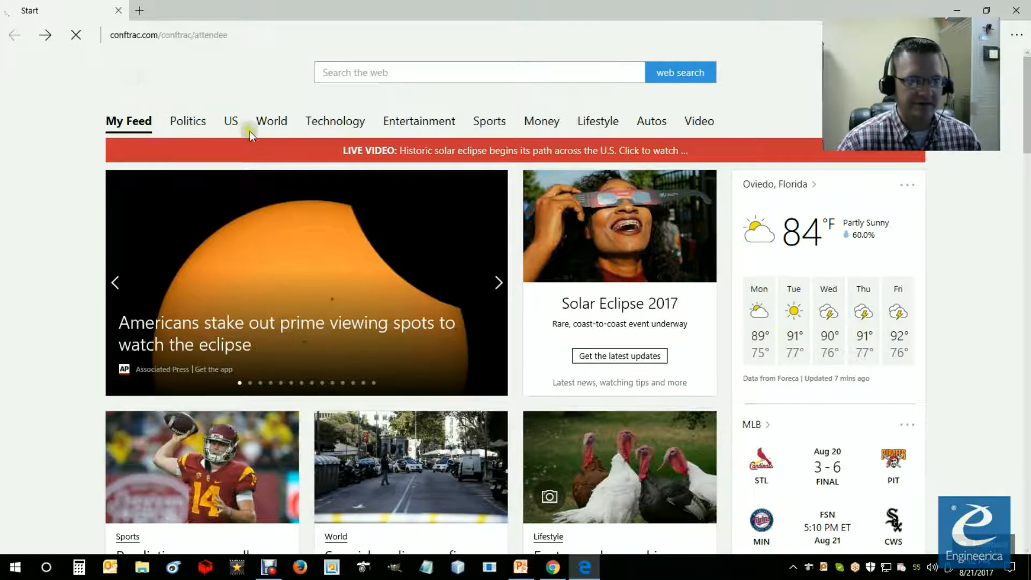
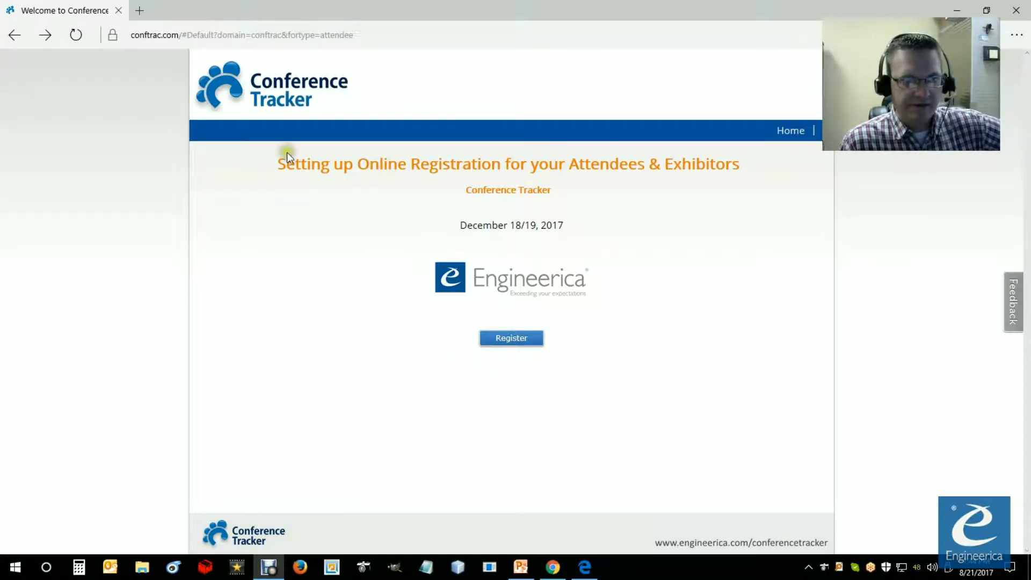
Step: Start an attendee registration, filling in the attendee's name and email and choosing the Non-member option
click(401, 326)
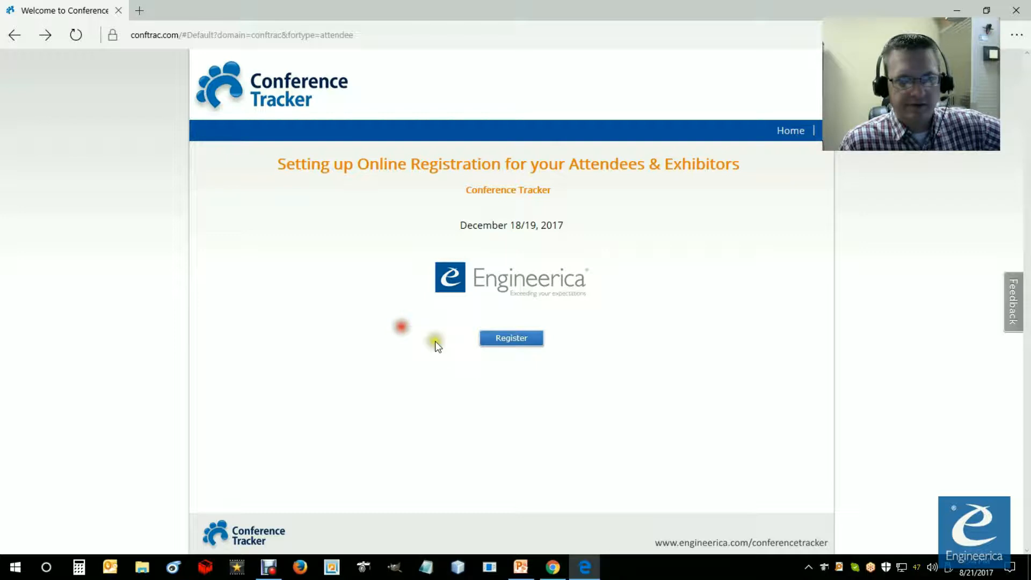
click(517, 345)
click(365, 225)
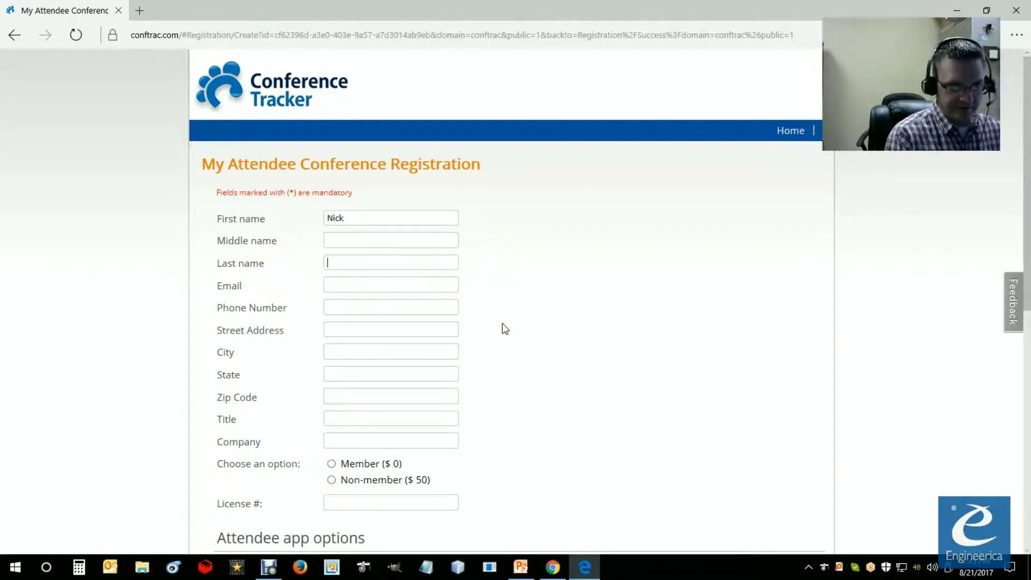
text(Armstrong)
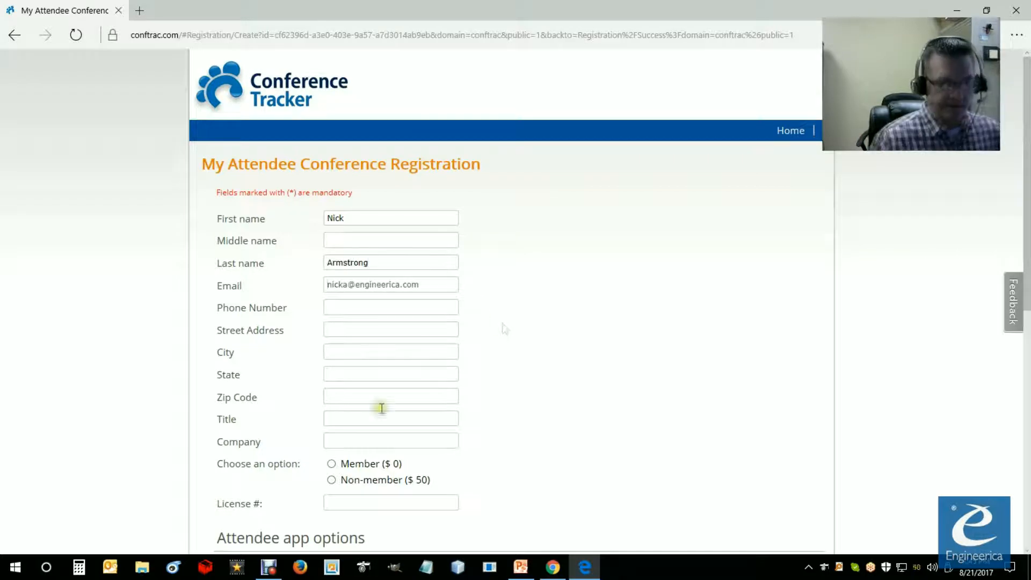
click(332, 480)
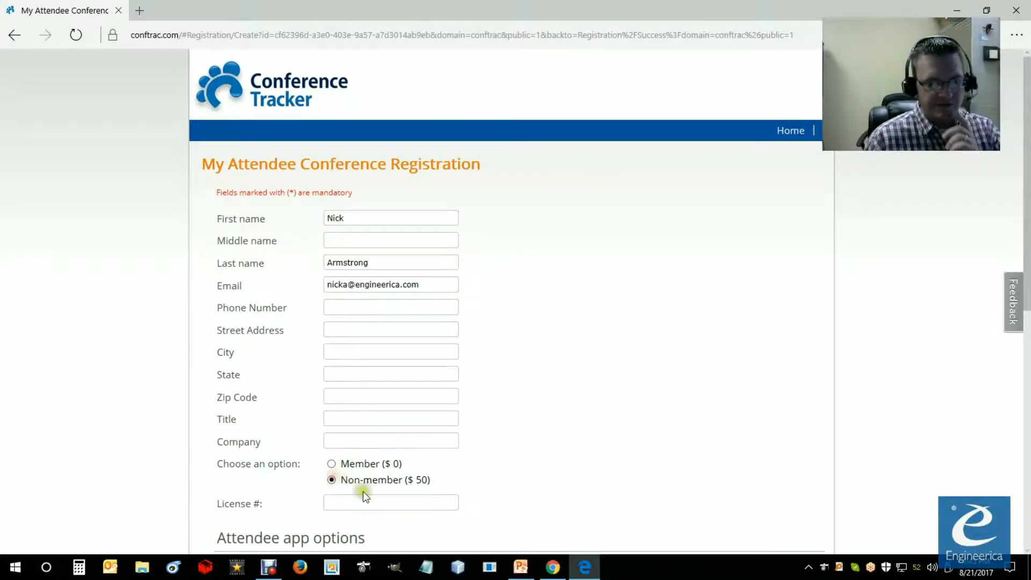
Step: Enter and repeat the attendee app password in the registration form
scroll(373, 495, down, 3)
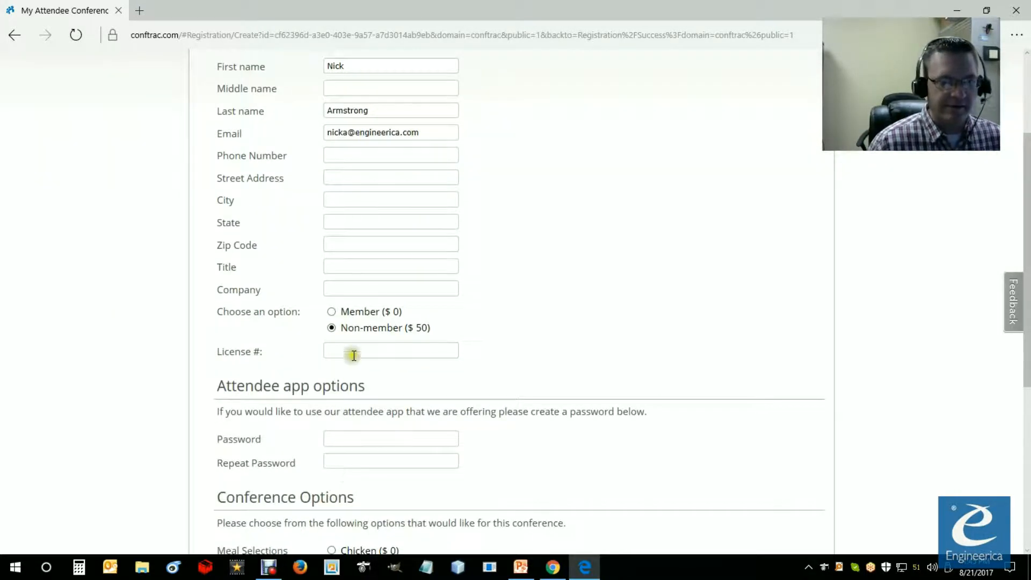
click(350, 436)
scroll(354, 451, down, 3)
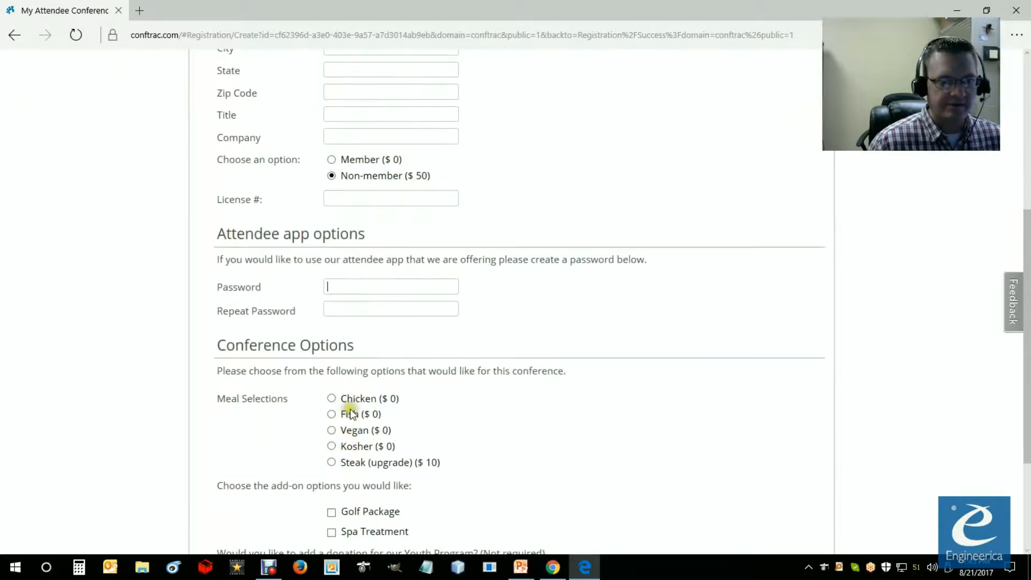
text(test)
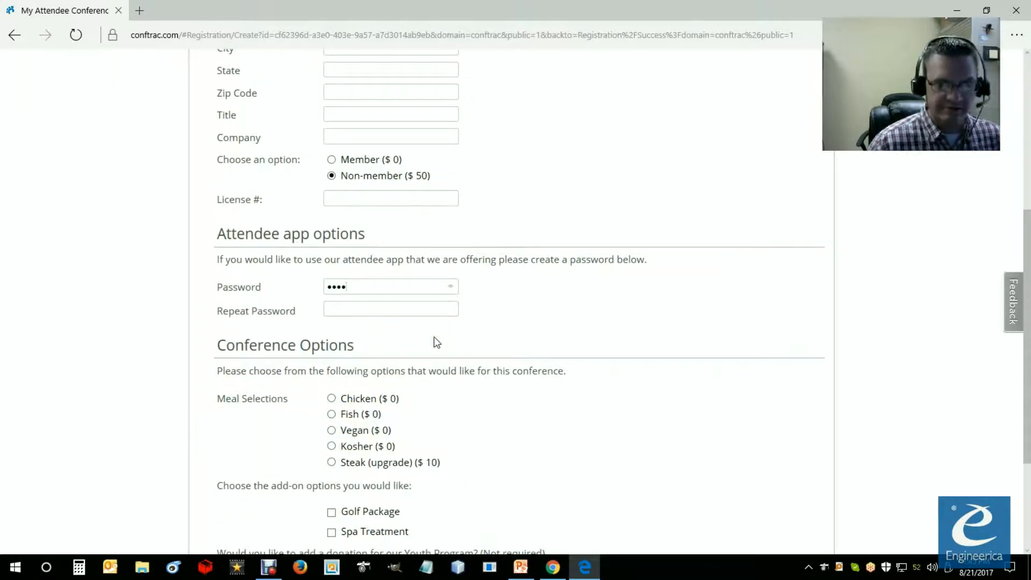
click(426, 313)
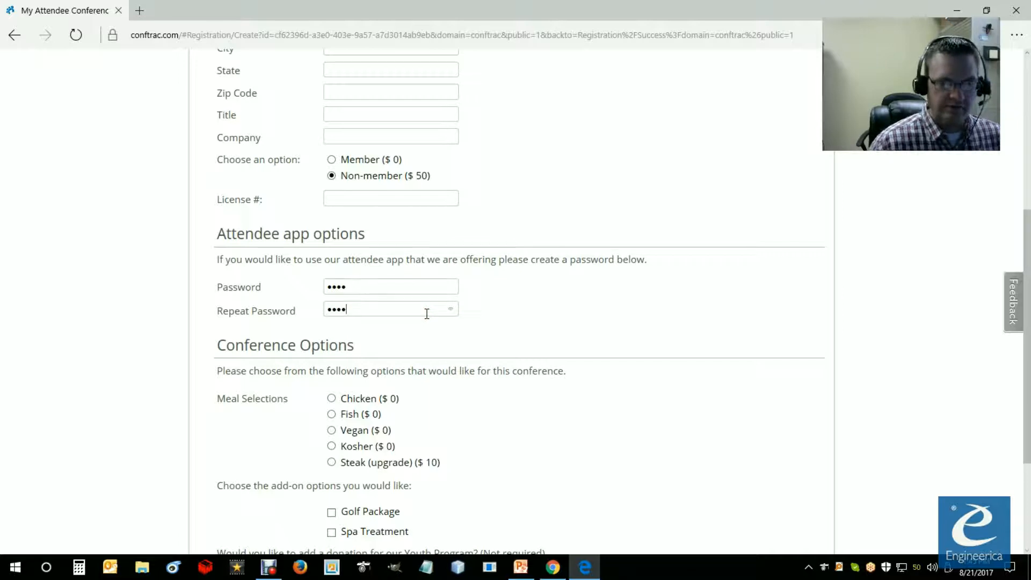
Step: Choose the Chicken meal and the Golf Package add-on in the conference options, and continue to session selection
click(331, 398)
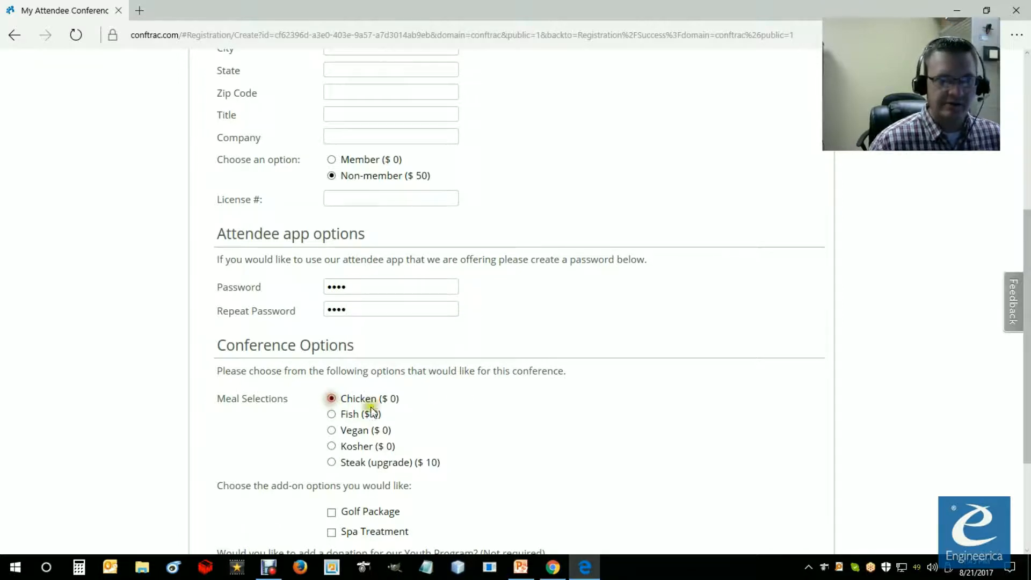
scroll(370, 400, down, 3)
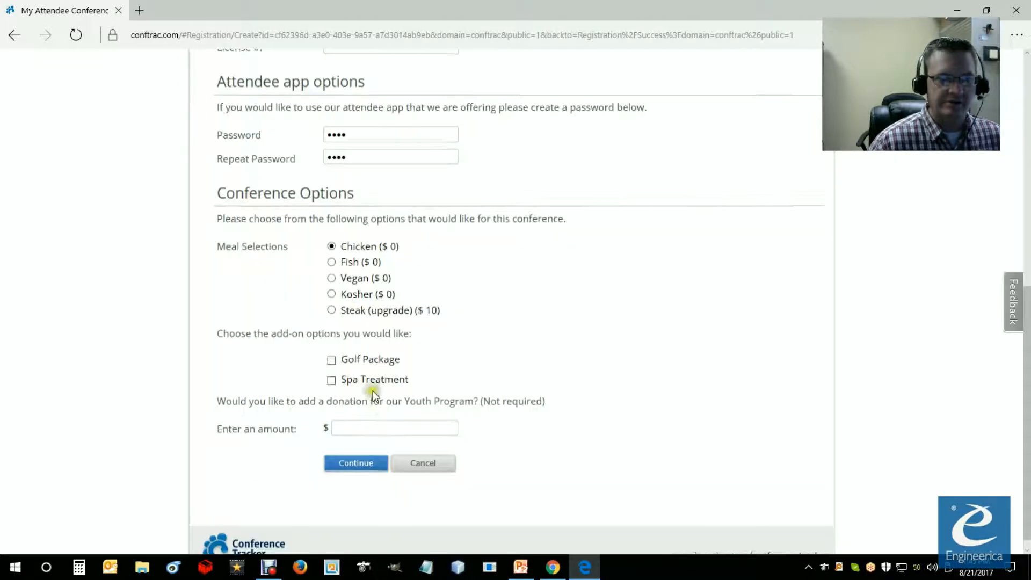
click(331, 359)
click(350, 426)
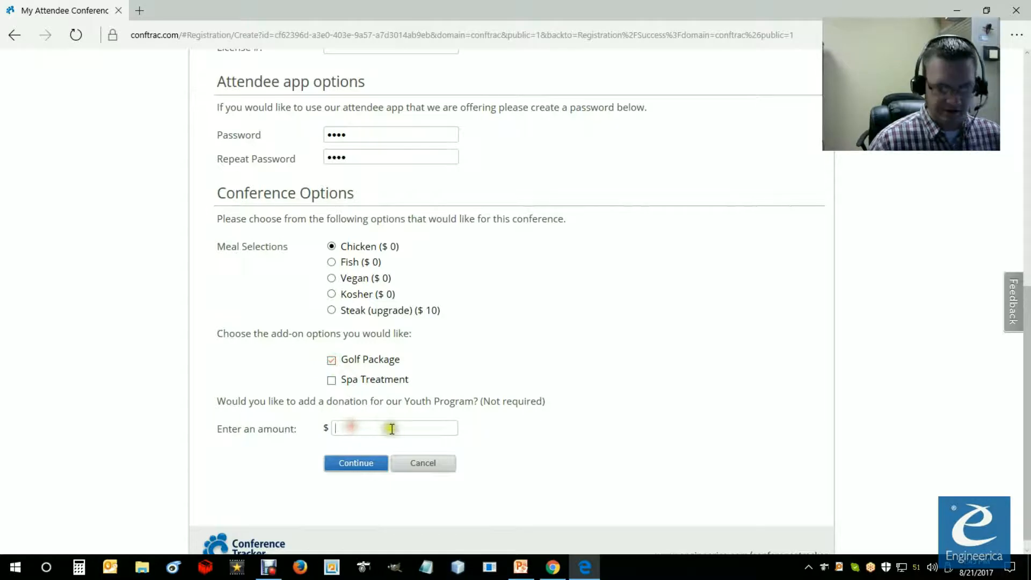
click(350, 464)
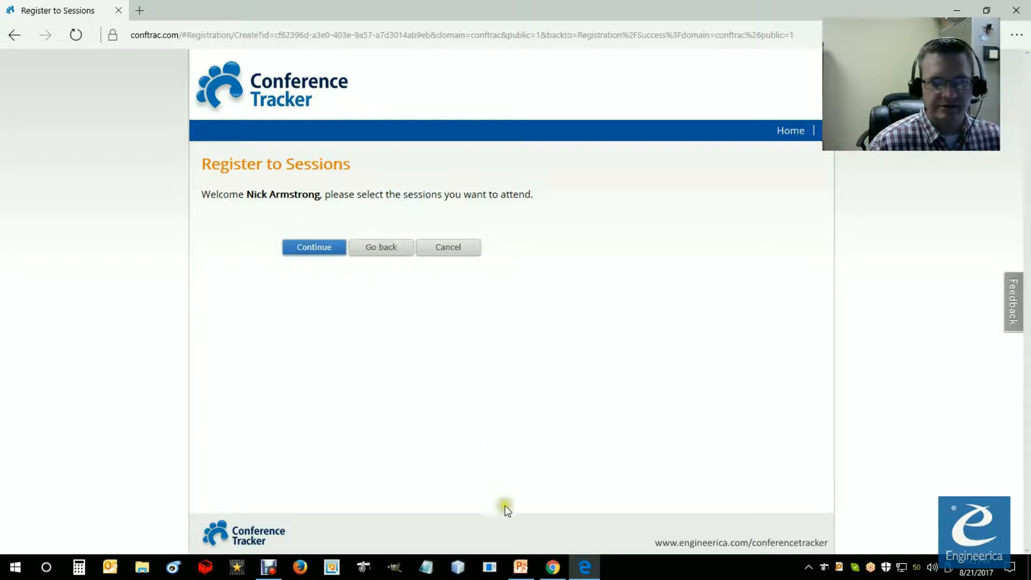
Step: Switch to Google Chrome and open the conference schedule for viewing and editing
mouse_move(553, 566)
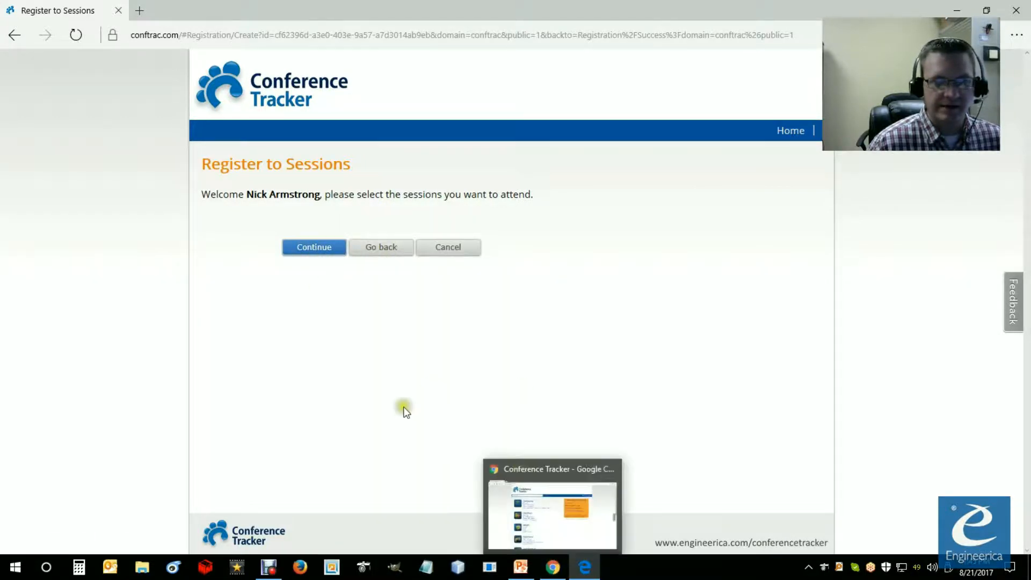
mouse_move(564, 520)
click(563, 520)
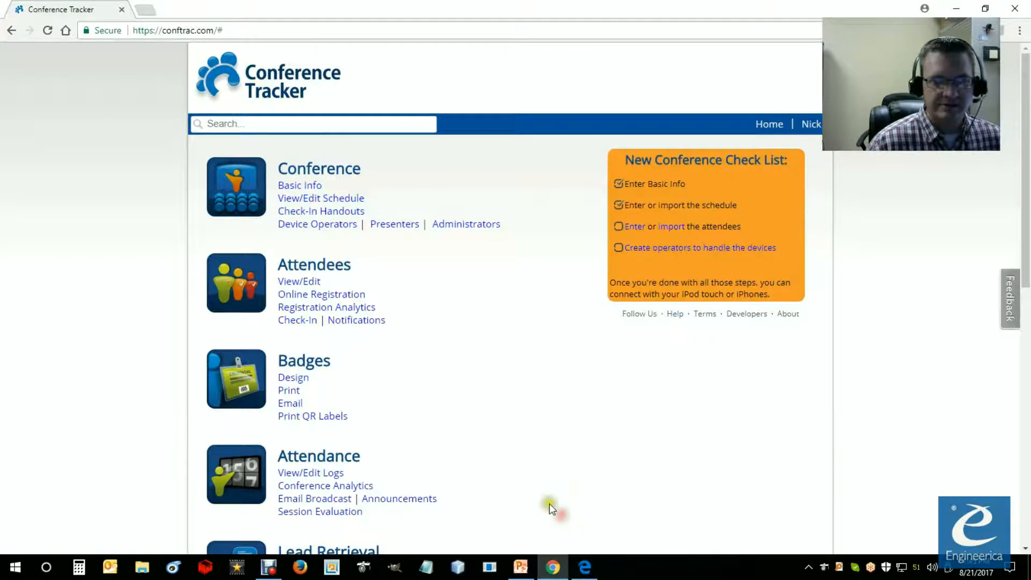
click(310, 200)
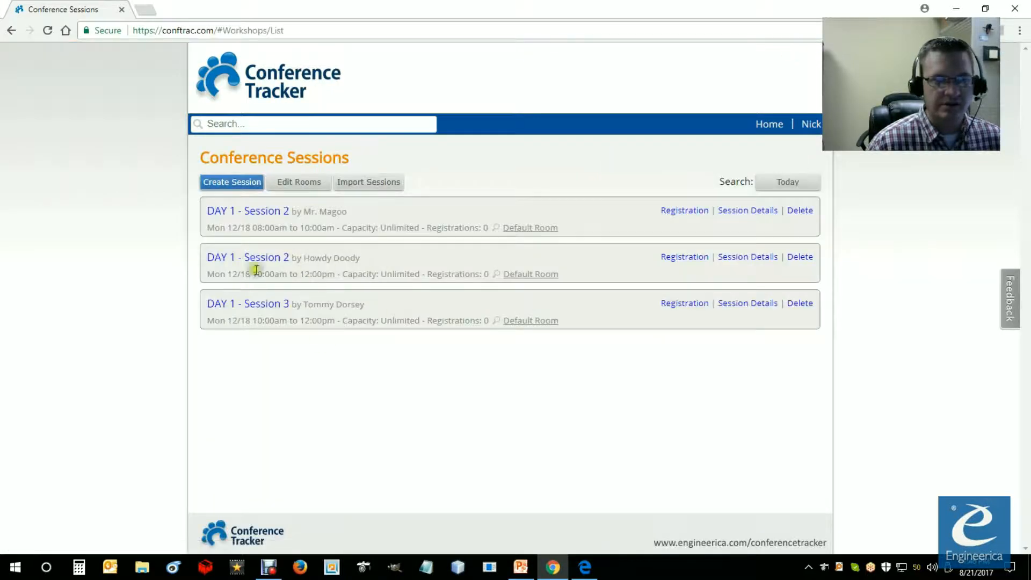
Step: Make the 8:00am DAY 1 - Session 2 available for online registration, set its capacity to 100 and save the session
click(258, 217)
scroll(324, 434, down, 2)
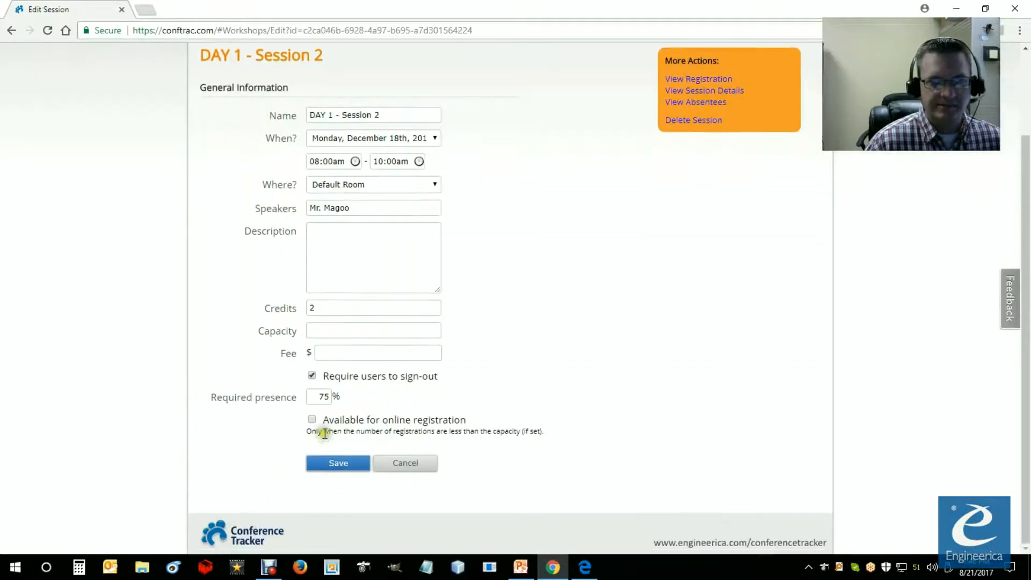
click(312, 419)
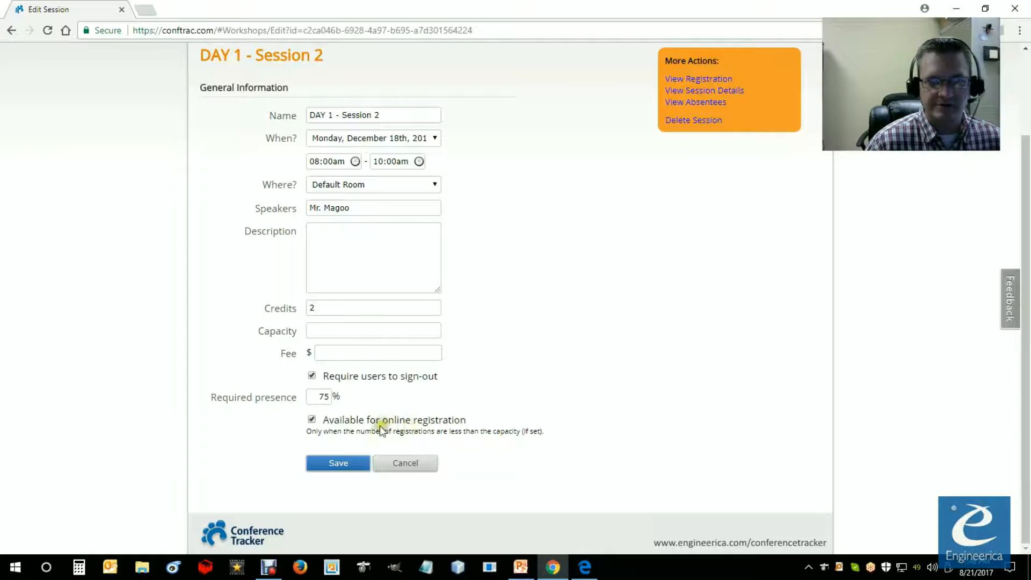
click(321, 332)
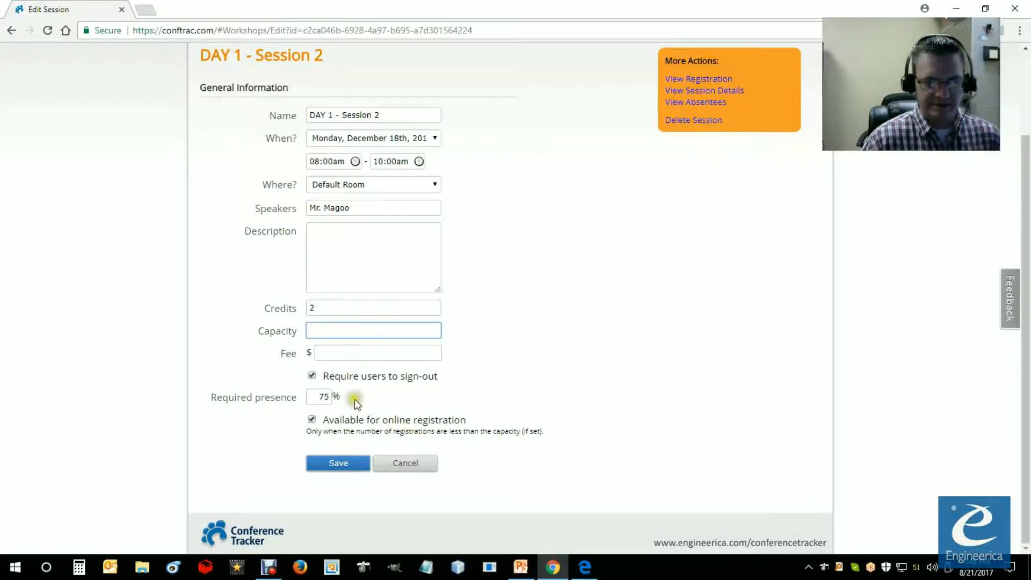
text(100)
click(341, 466)
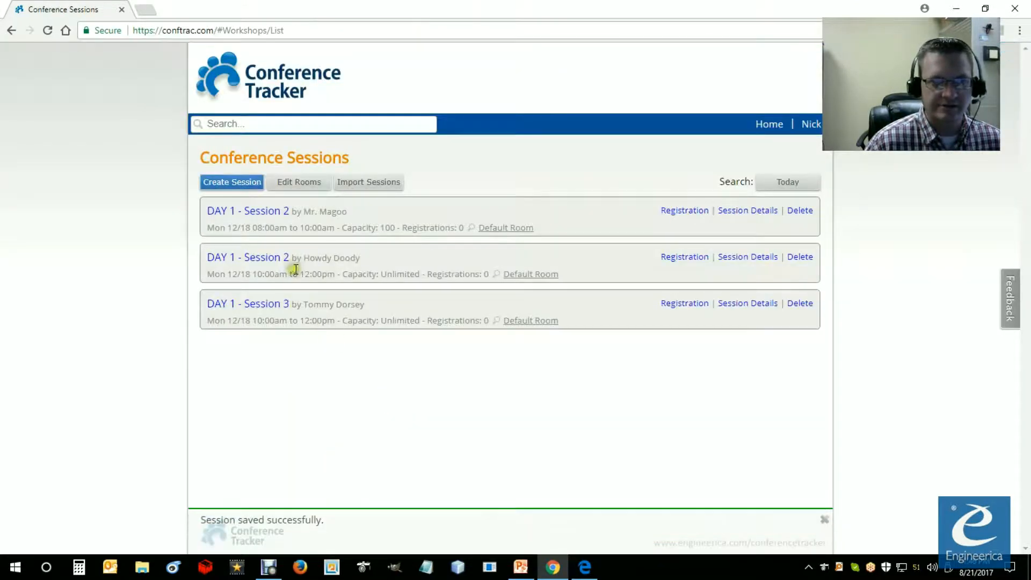
Step: Make the 10:00am DAY 1 - Session 2 available for online registration
click(262, 258)
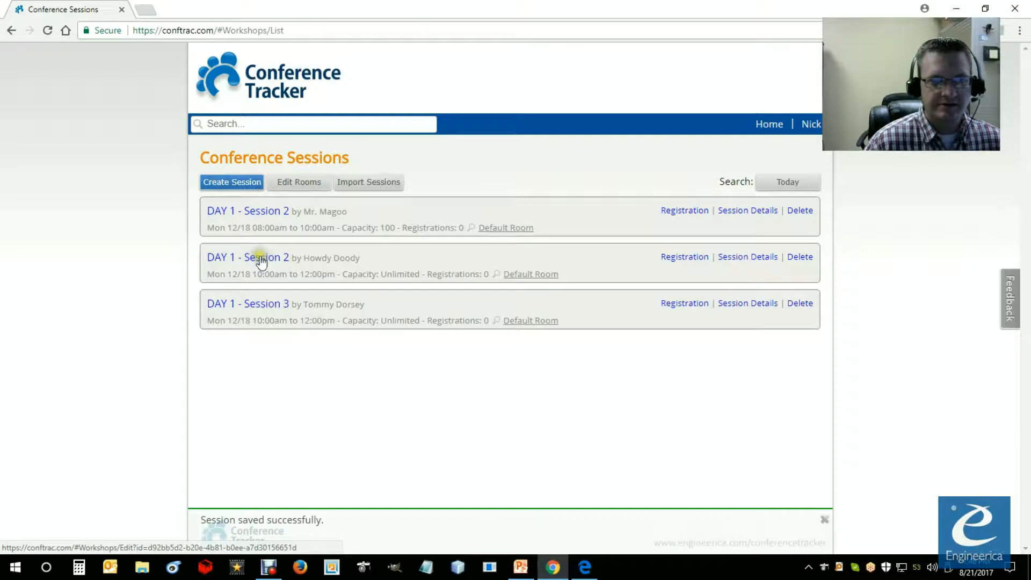
click(261, 256)
scroll(320, 486, down, 2)
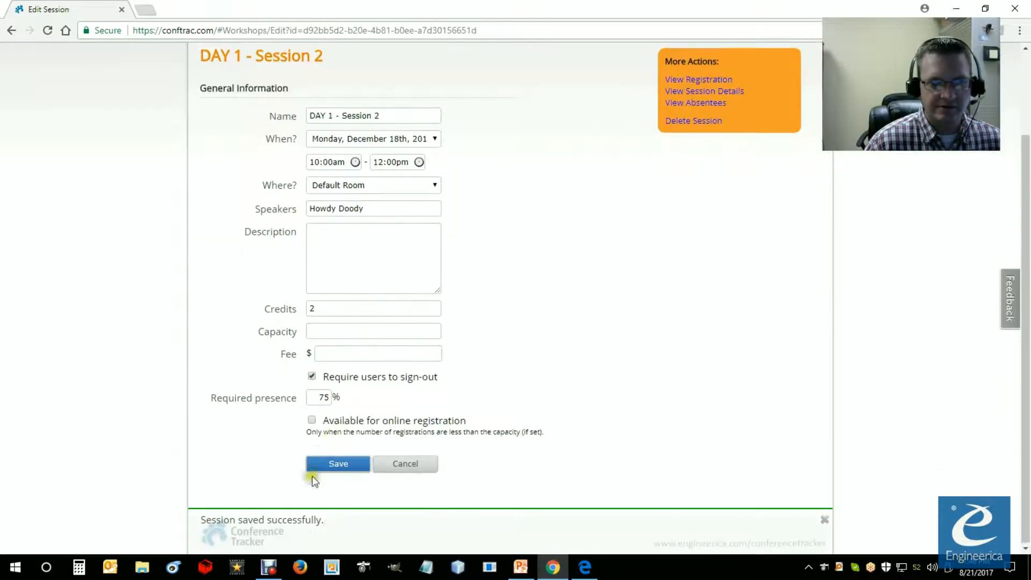
click(312, 420)
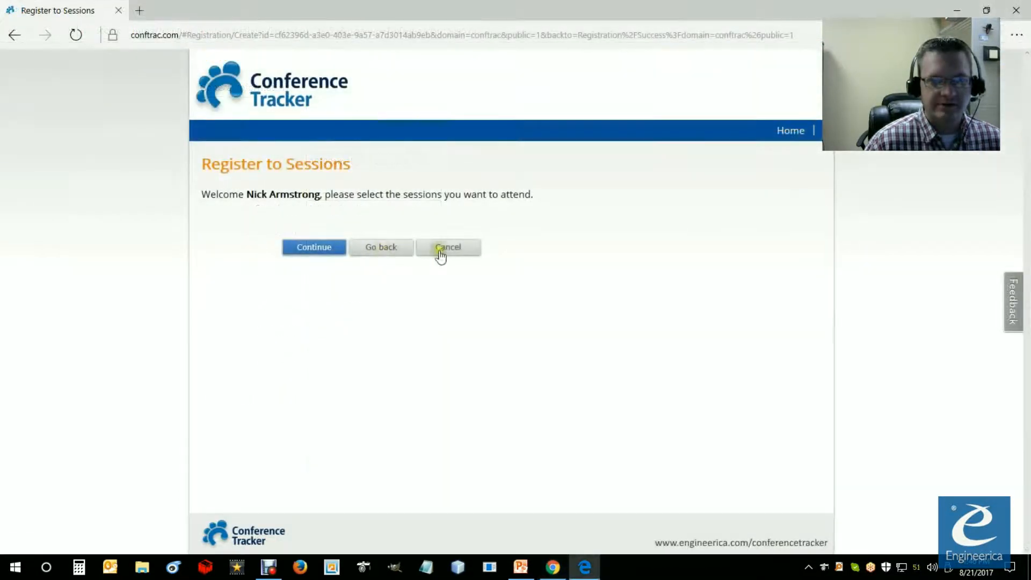
Step: Switch to Microsoft Edge, return to the conference welcome page and restart the attendee registration
right_click(533, 227)
click(662, 256)
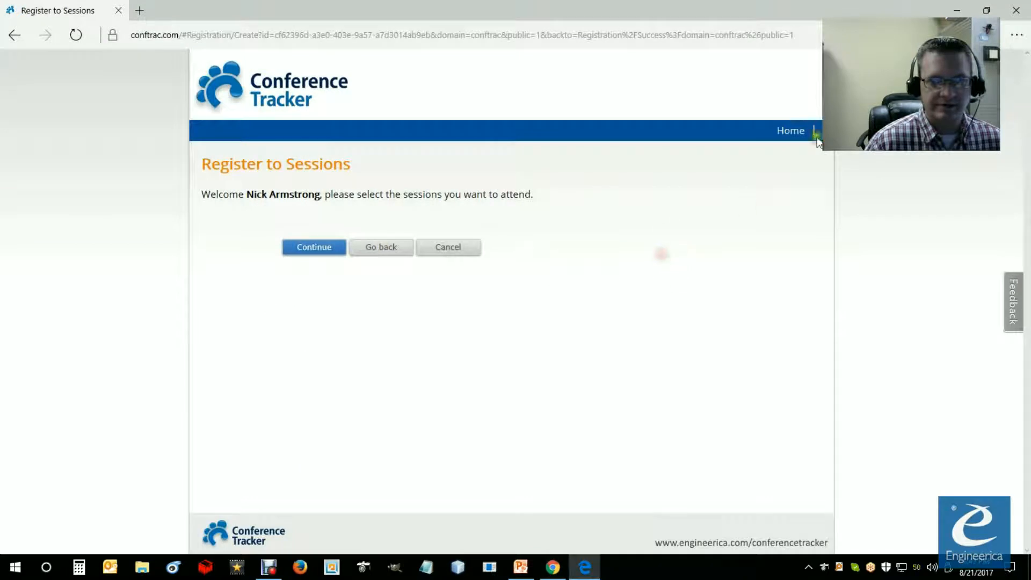
click(24, 37)
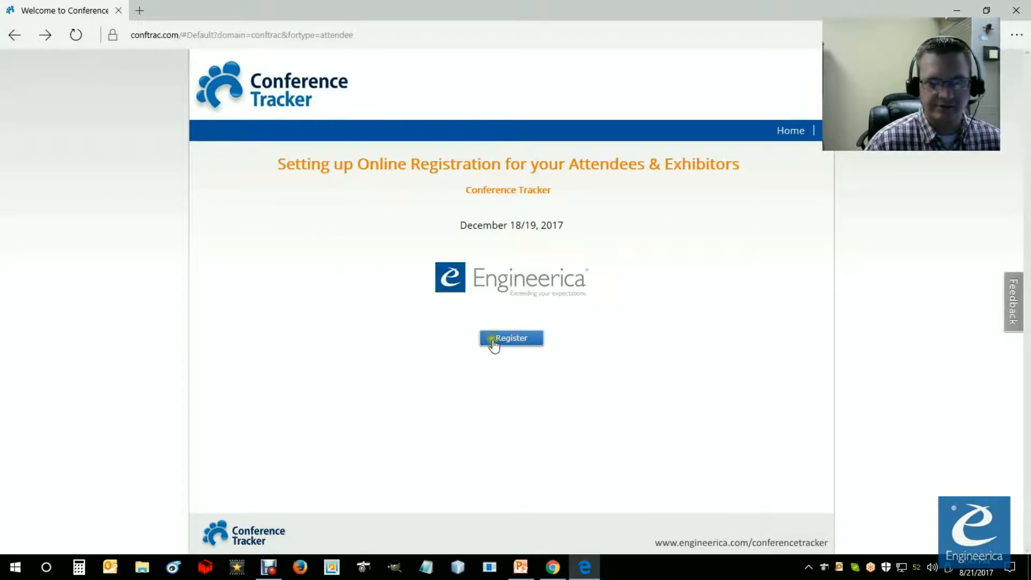
click(509, 338)
Step: Fill in the attendee's first name, last name and email, and enter and repeat the attendee app password
click(334, 217)
text(Nick)
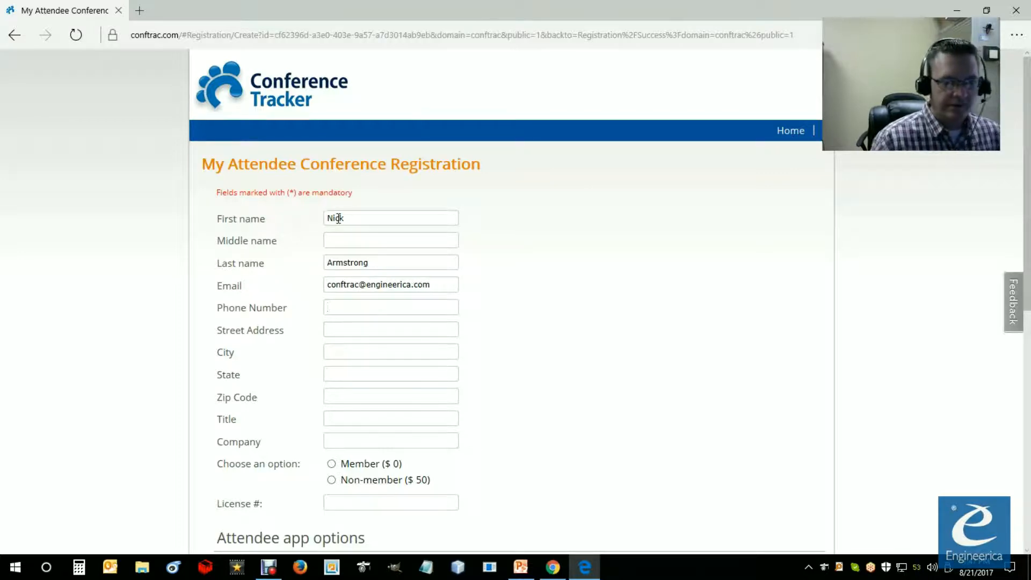
scroll(376, 487, down, 4)
click(364, 365)
click(368, 384)
text(test)
Step: Choose the Chicken meal, the Golf Package add-on and a $20 Youth Program donation, and continue to session selection
scroll(369, 381, down, 4)
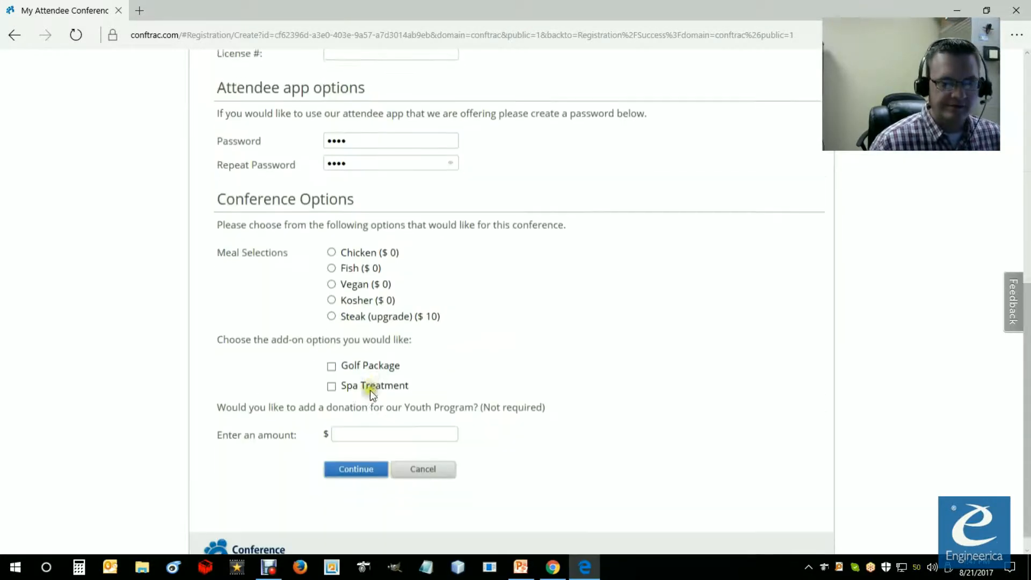
click(332, 246)
click(332, 360)
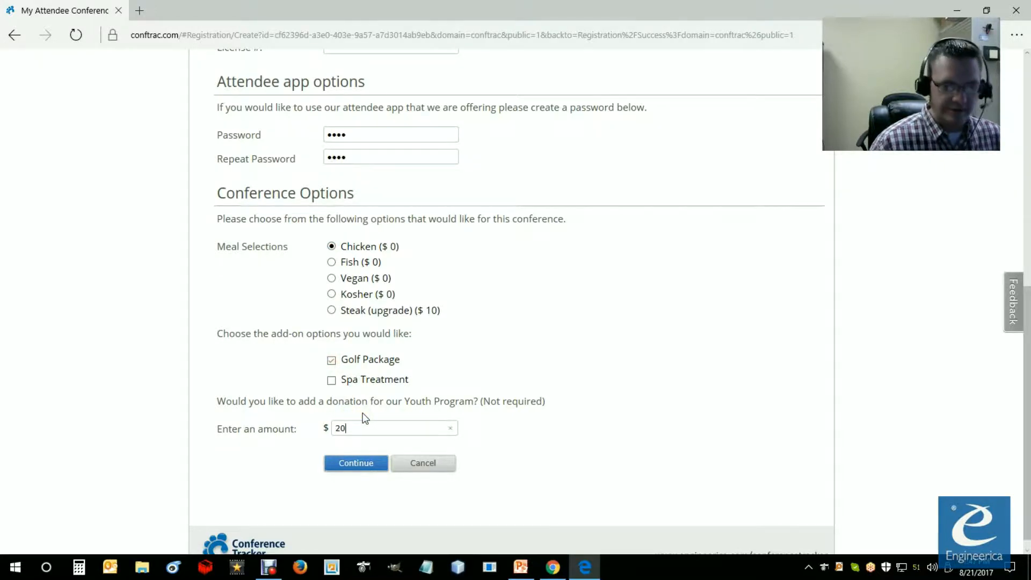
click(369, 465)
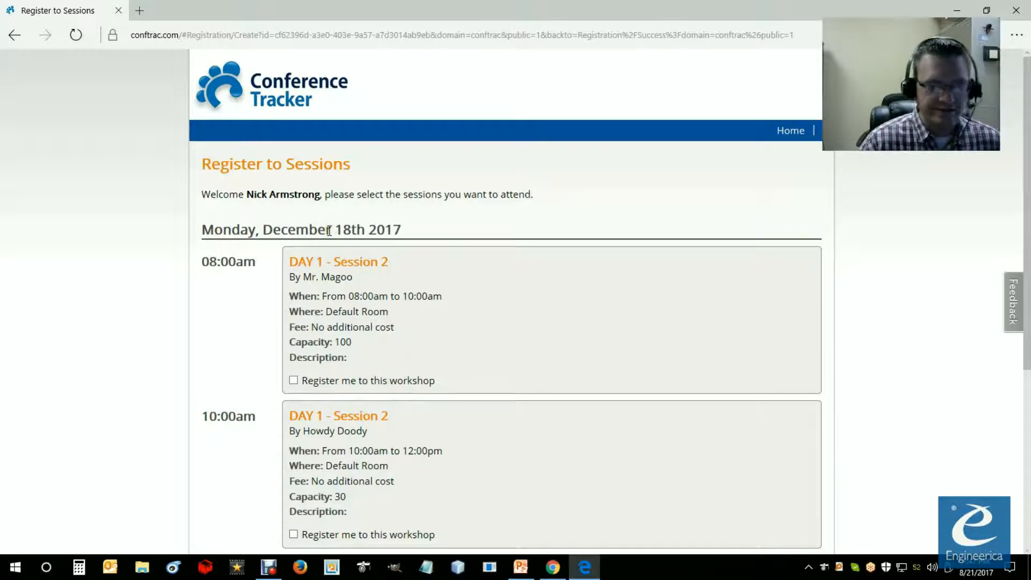
Step: Review the available sessions and select the 8:00am DAY 1 - Session 2 workshop for registration
scroll(300, 233, down, 3)
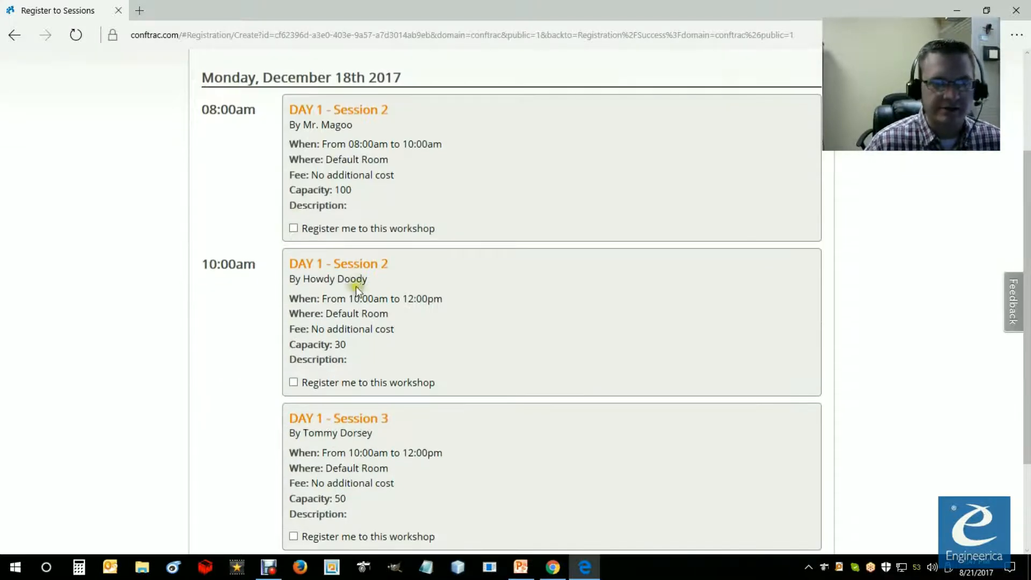
scroll(382, 294, up, 2)
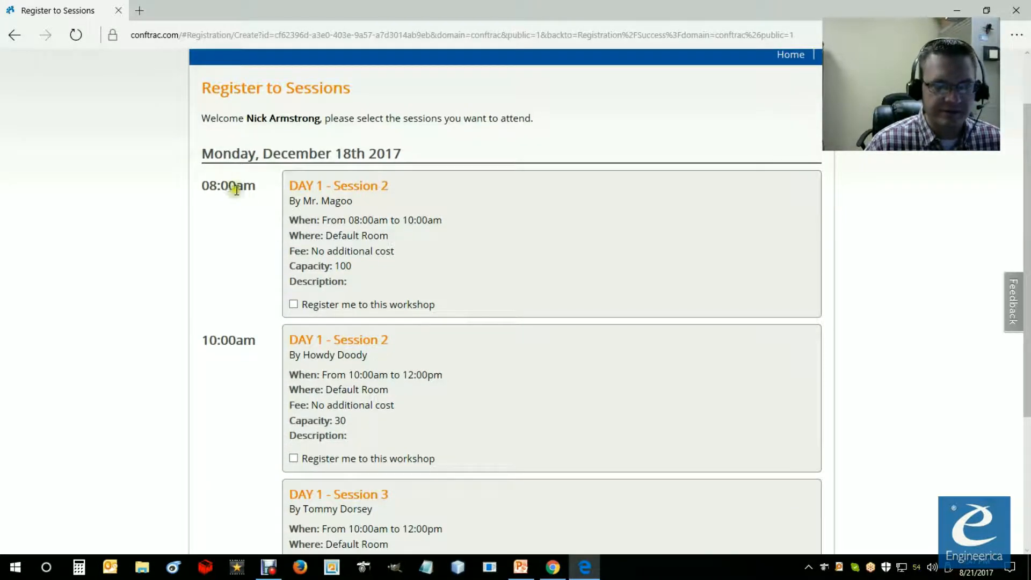
drag(205, 183, 265, 200)
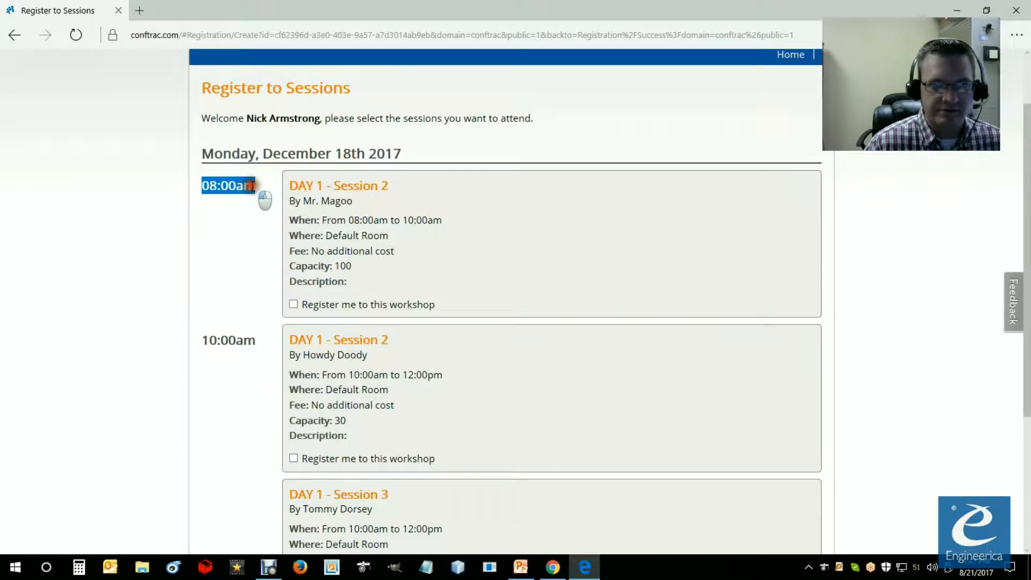
click(293, 305)
click(293, 305)
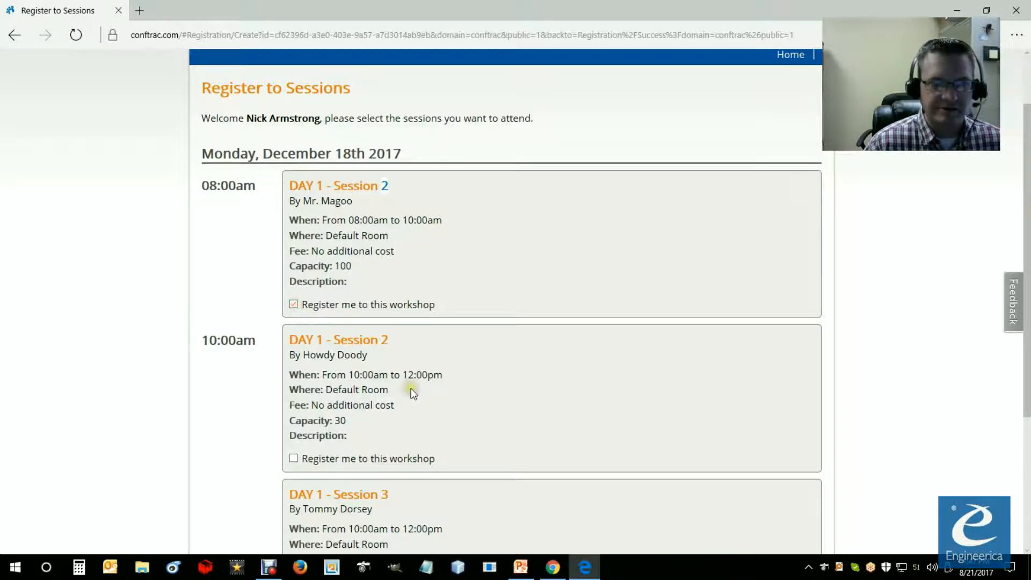
Step: Select both 10:00am workshops, DAY 1 - Session 2 and DAY 1 - Session 3, and dismiss the time-overlap warnings
scroll(411, 390, down, 4)
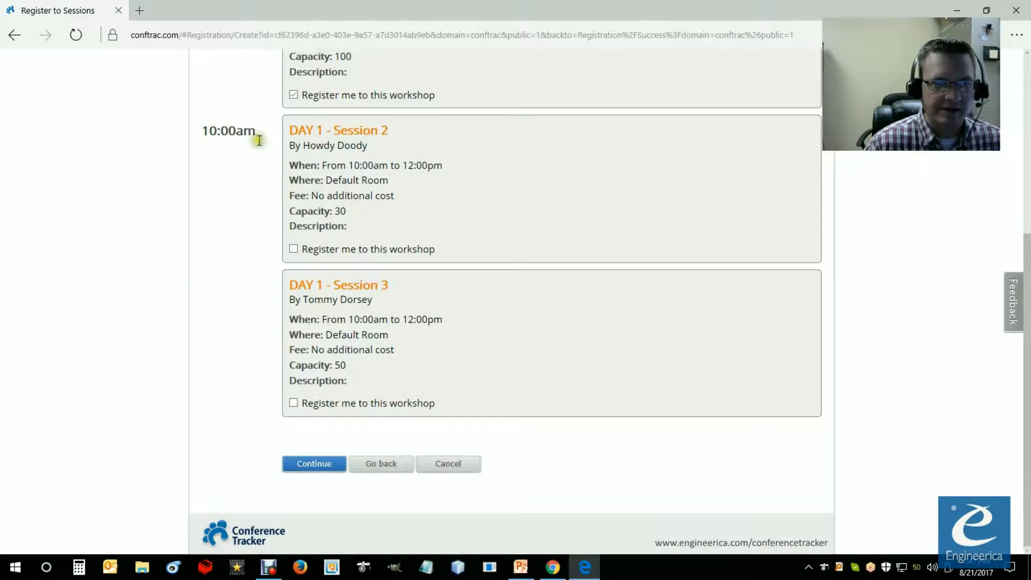
click(293, 249)
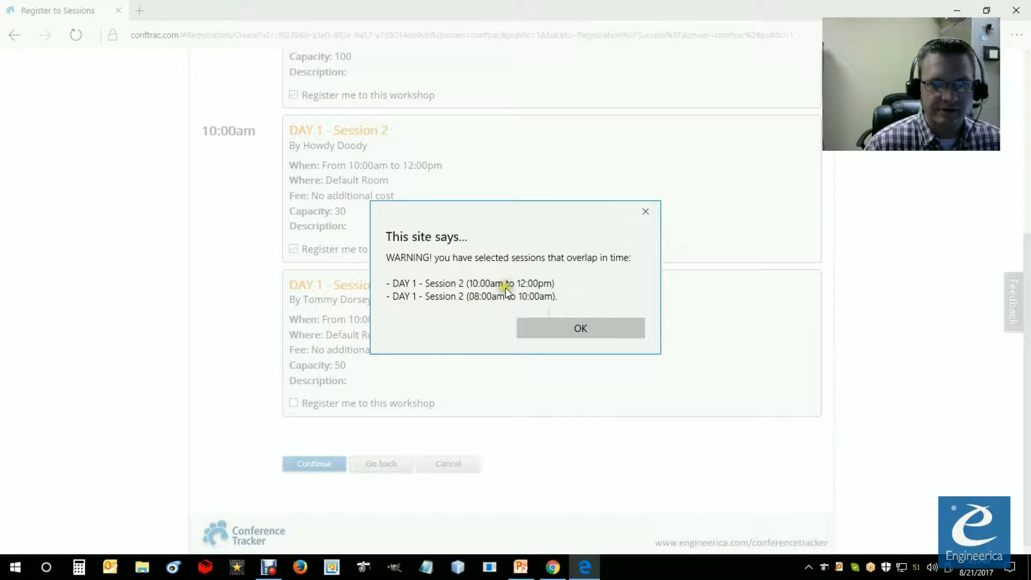
click(562, 326)
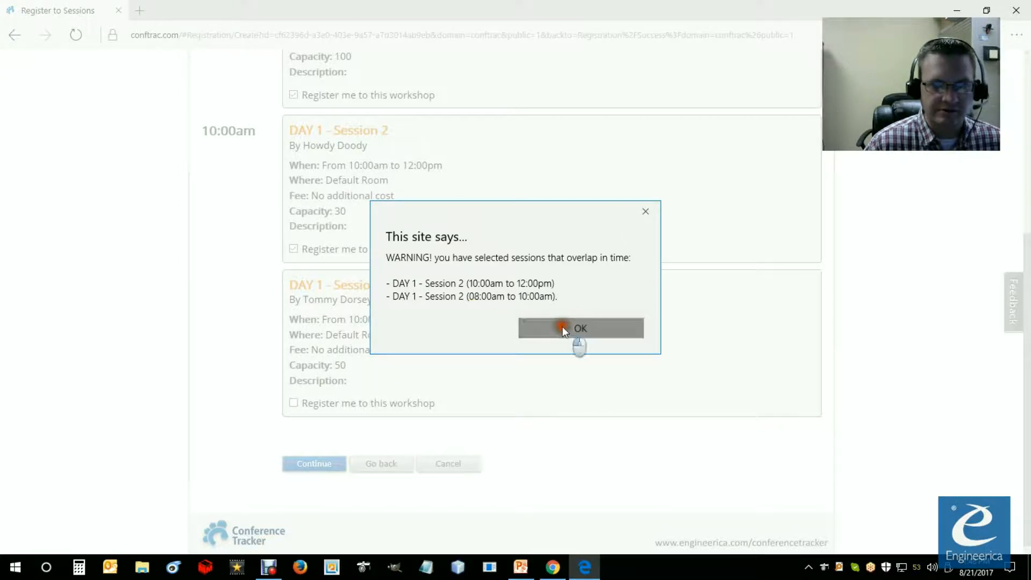
click(294, 404)
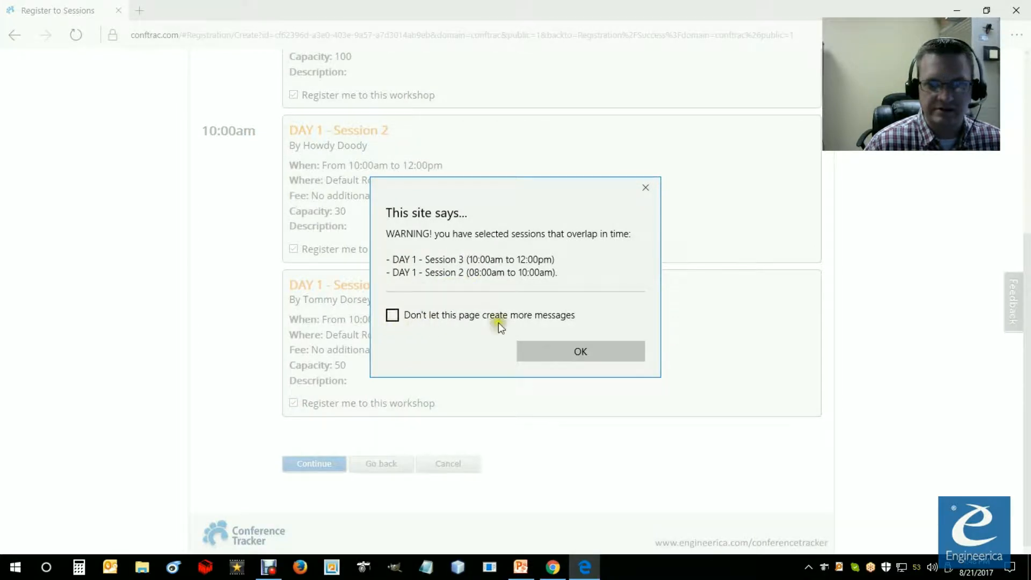
click(559, 348)
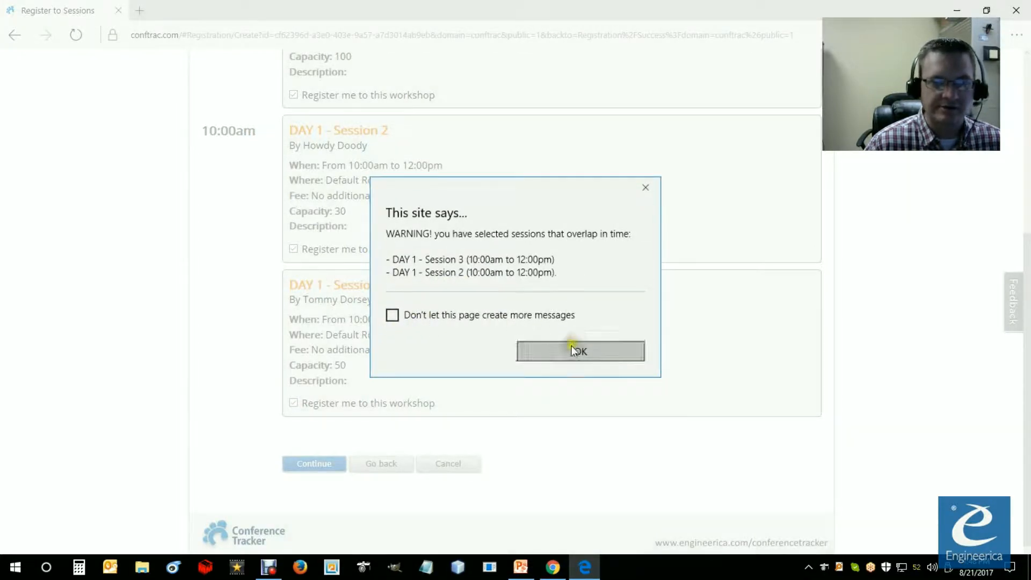
click(573, 350)
Step: Clear the 10:00am DAY 1 - Session 2 workshop, check the remaining selections and continue to the registration confirmation
click(293, 249)
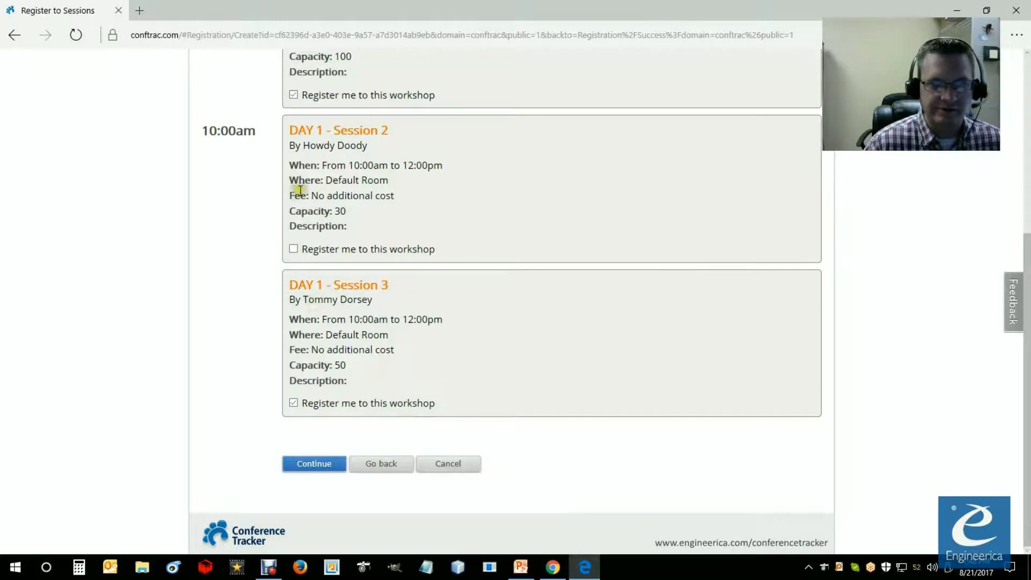
scroll(259, 369, up, 2)
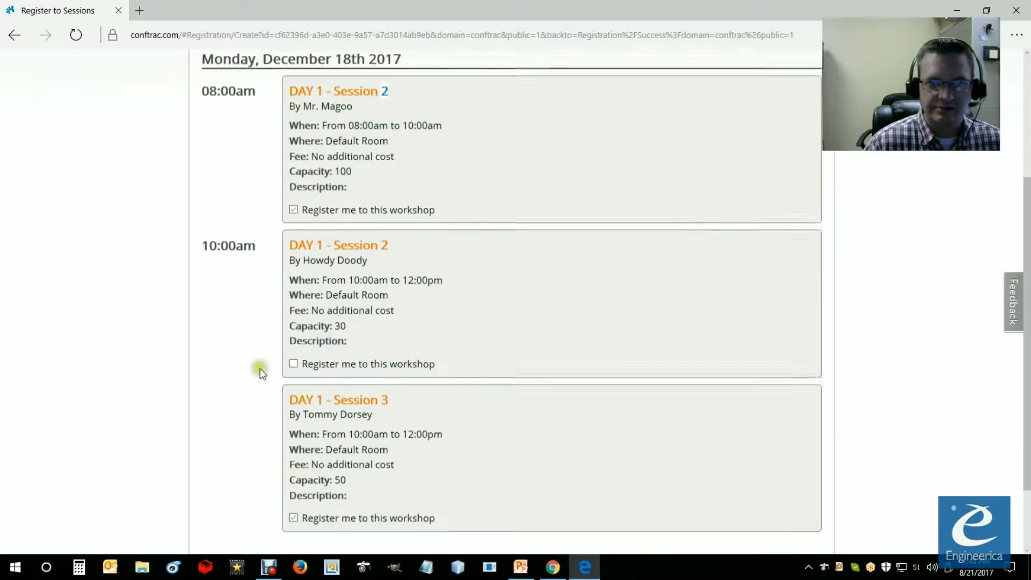
scroll(260, 369, down, 2)
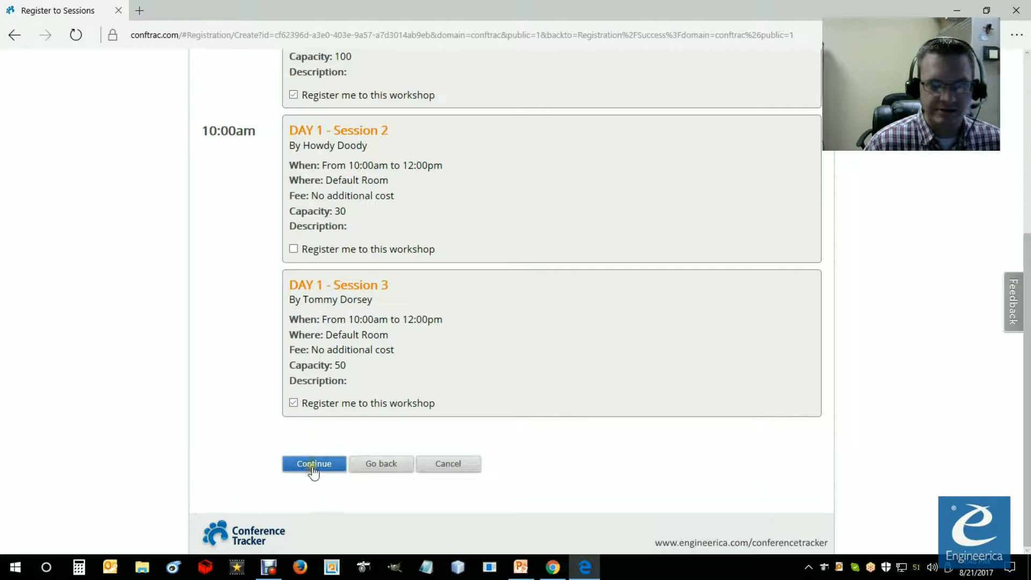
click(317, 465)
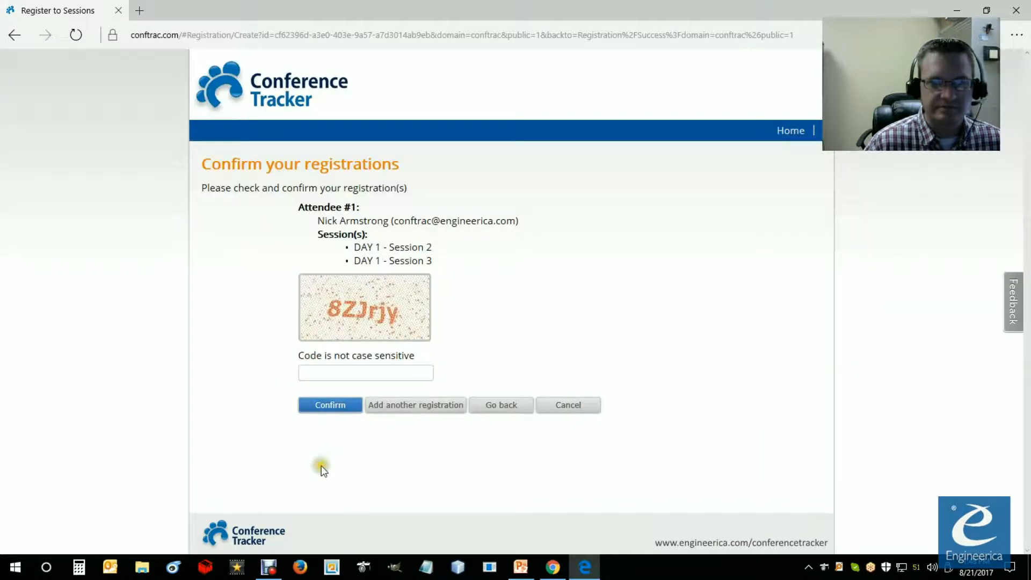
Step: Review the chosen sessions, enter the displayed verification code and confirm the registration
drag(352, 246, 438, 261)
click(333, 372)
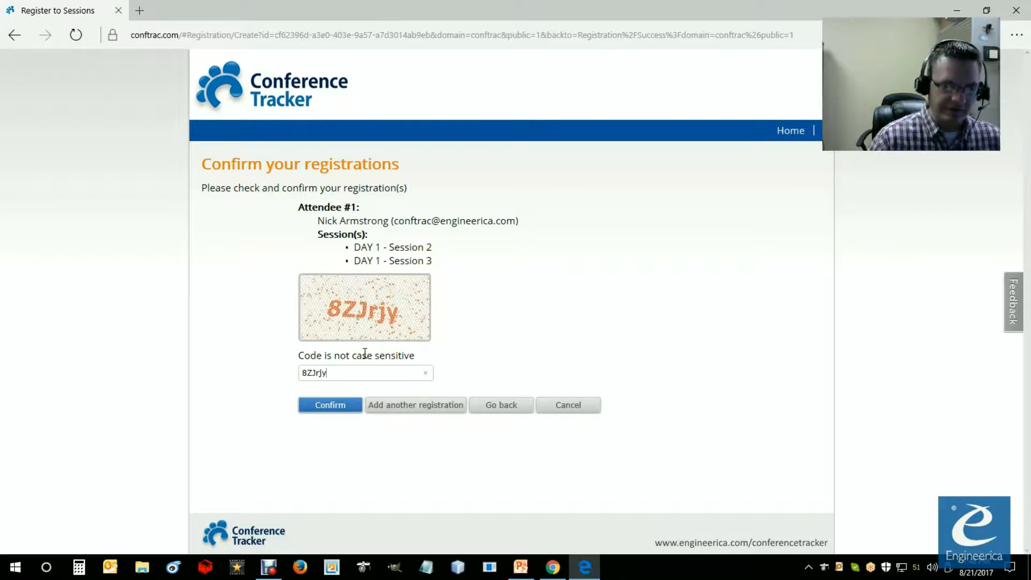
click(336, 405)
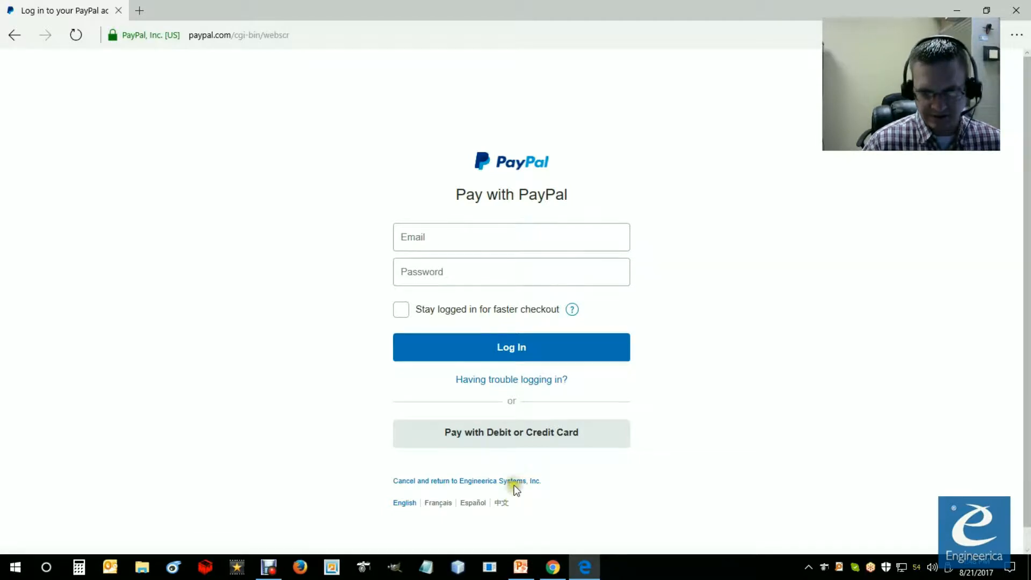
Step: Choose PayPal payment with a debit or credit card, look over the guest checkout form and close the browser
click(507, 438)
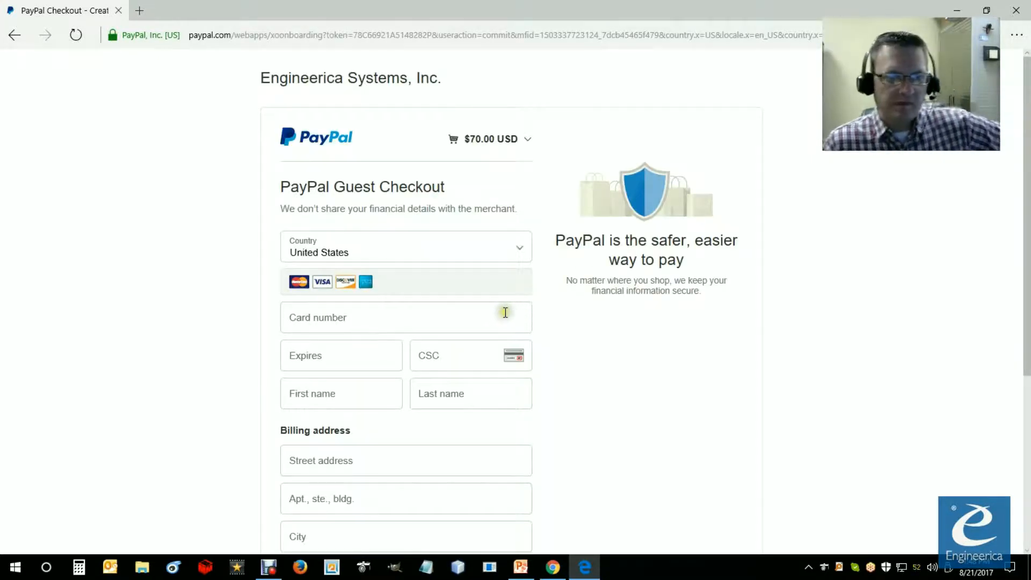
scroll(397, 344, down, 3)
scroll(392, 365, up, 3)
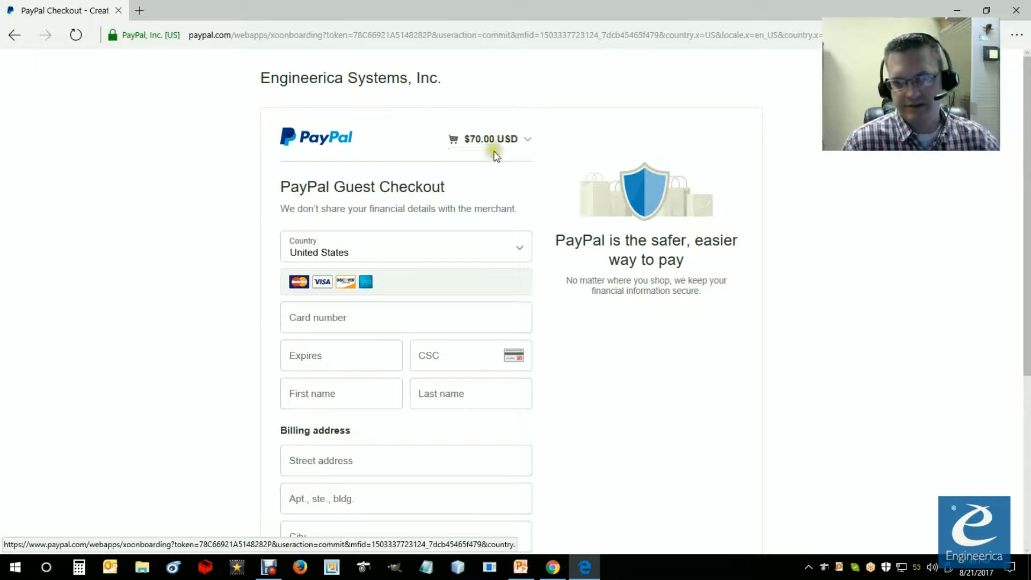
click(1016, 15)
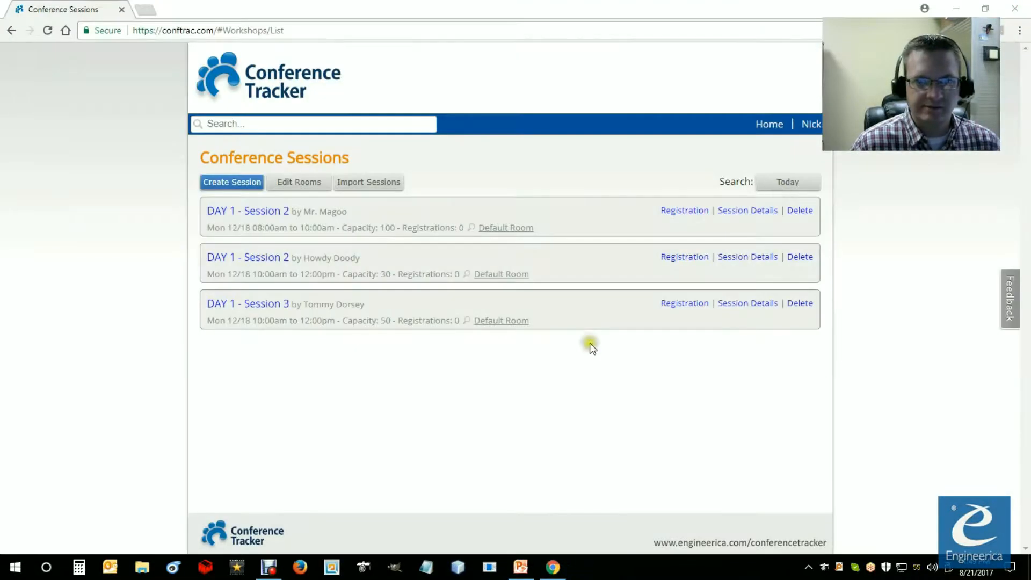
Step: In Chrome, open the attendees' online registration list from the home page and examine the new registration's status and payment state
click(294, 83)
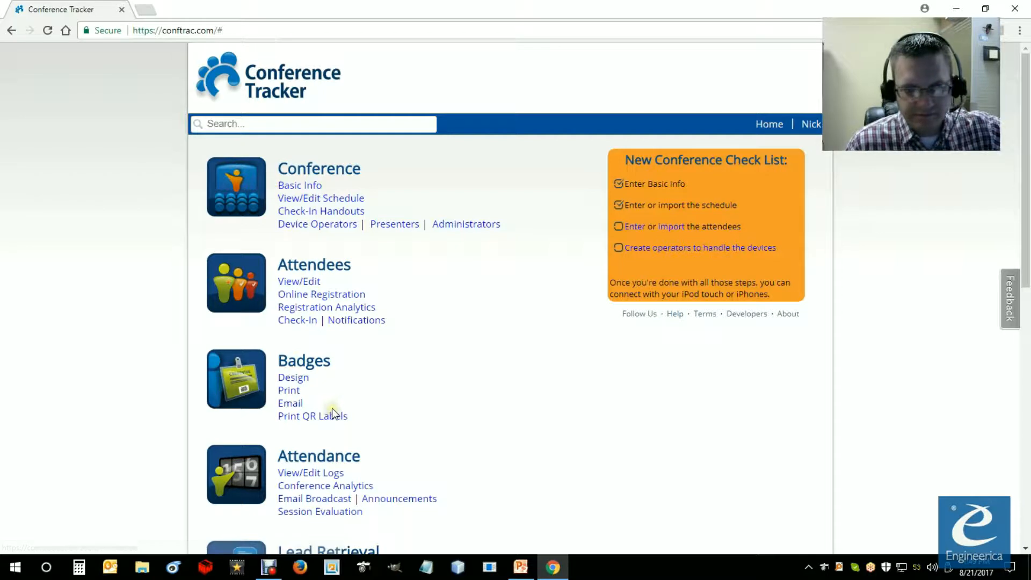
click(329, 297)
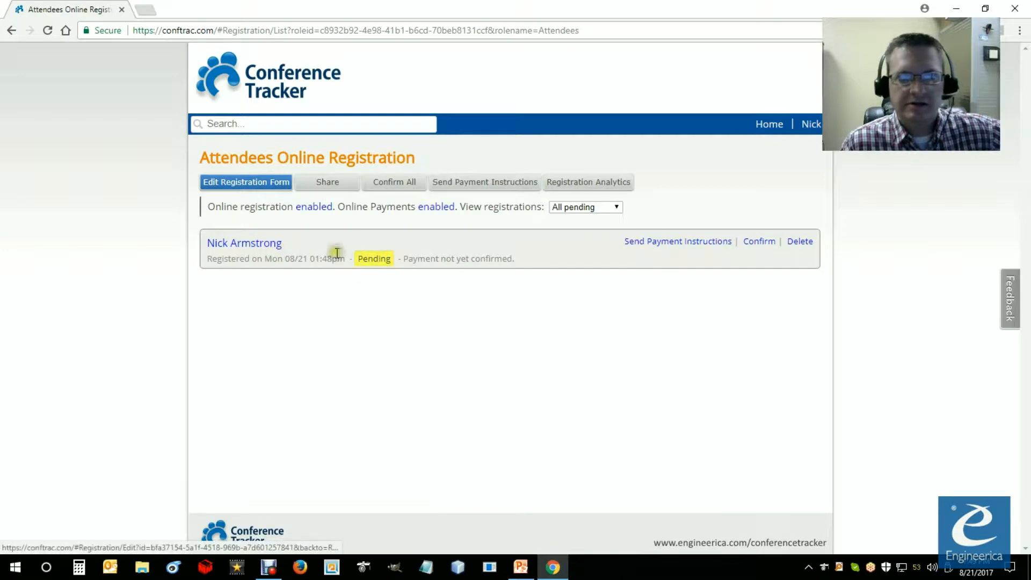
drag(521, 258, 405, 253)
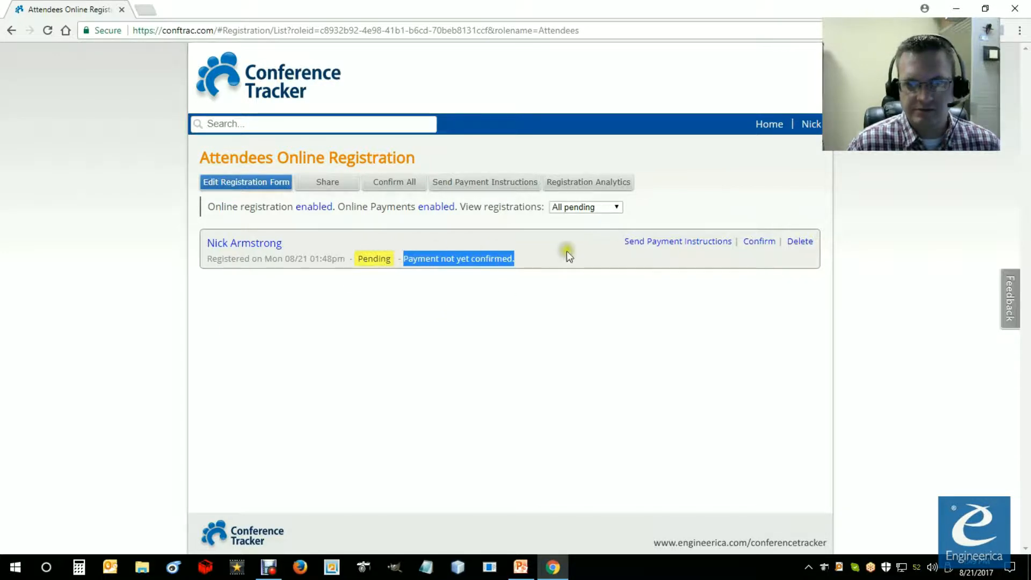
click(487, 271)
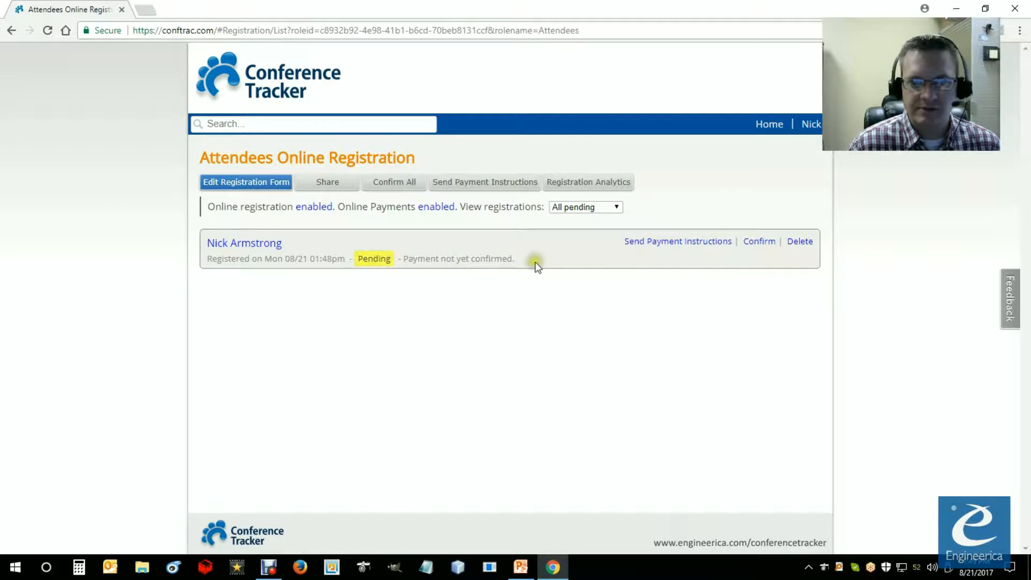
drag(516, 260, 350, 260)
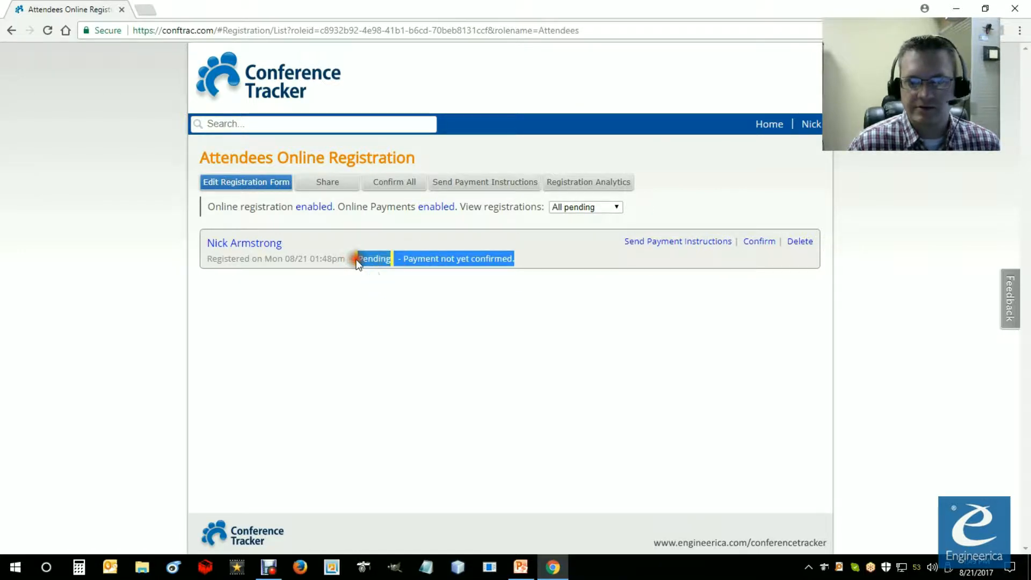
click(542, 255)
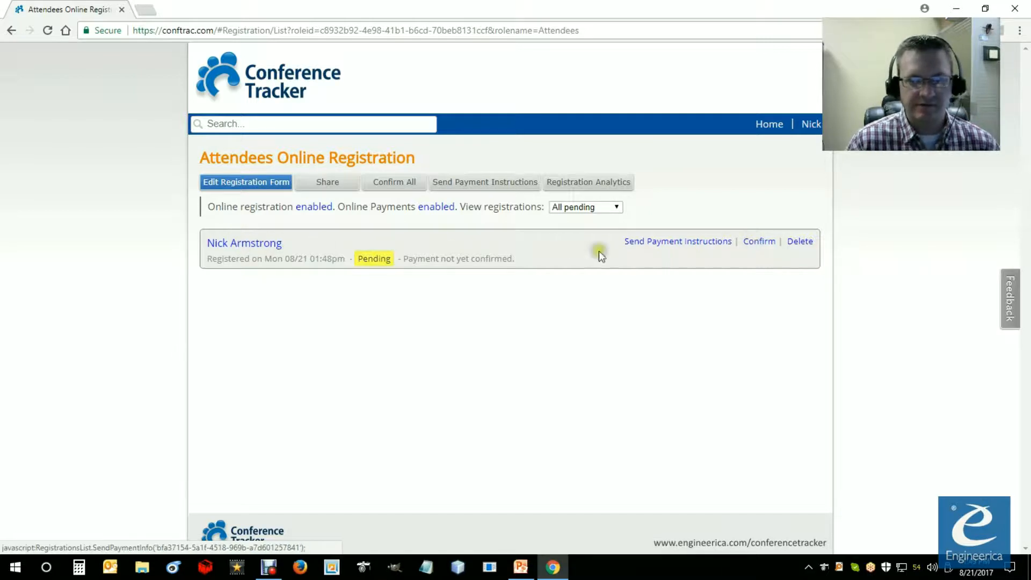
Step: Open the pending attendee's registration and examine its meal, add-on and session selections, status and purchase details
click(252, 246)
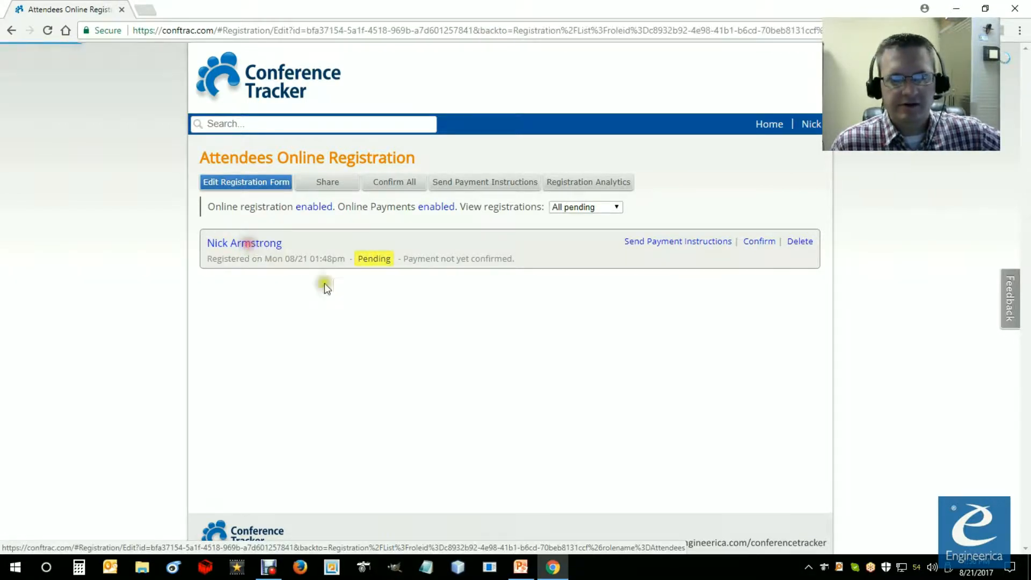
scroll(310, 232, down, 3)
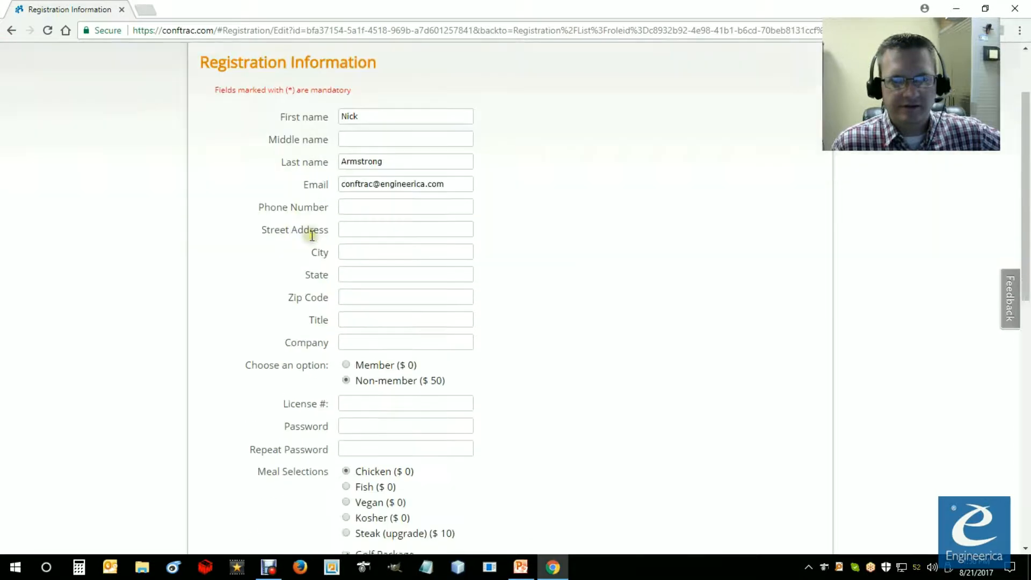
scroll(338, 217, down, 6)
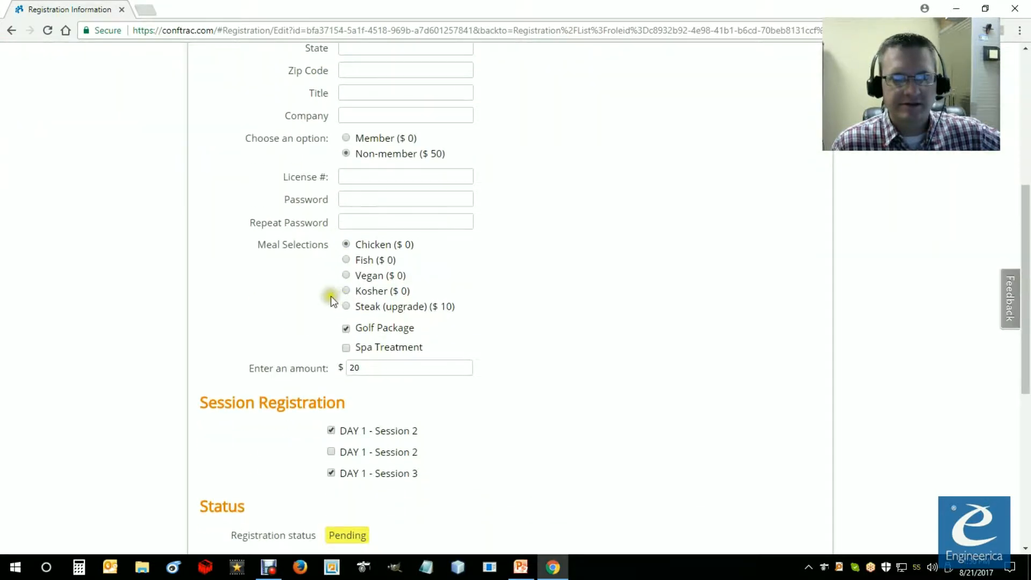
scroll(353, 344, down, 4)
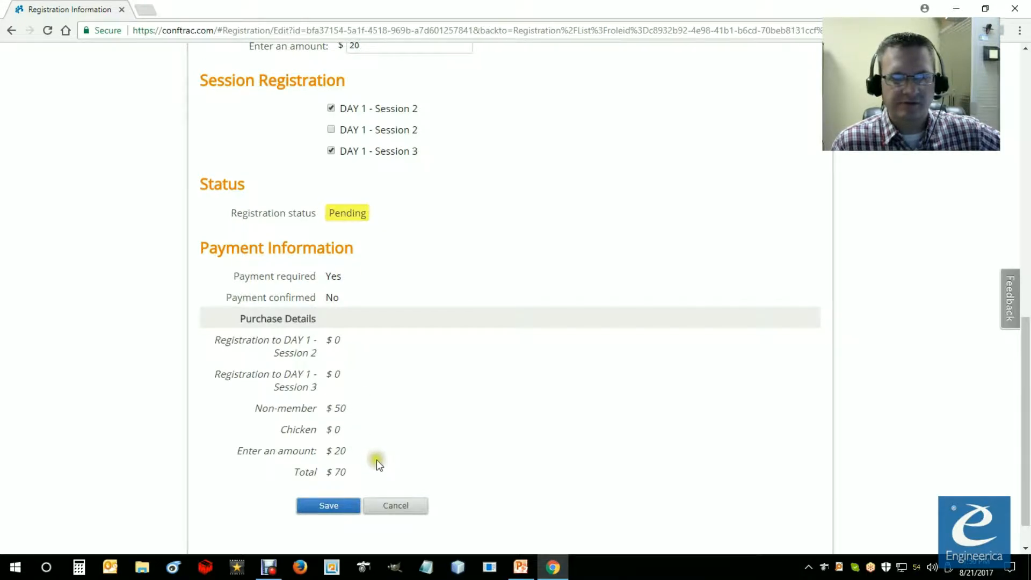
scroll(408, 346, up, 3)
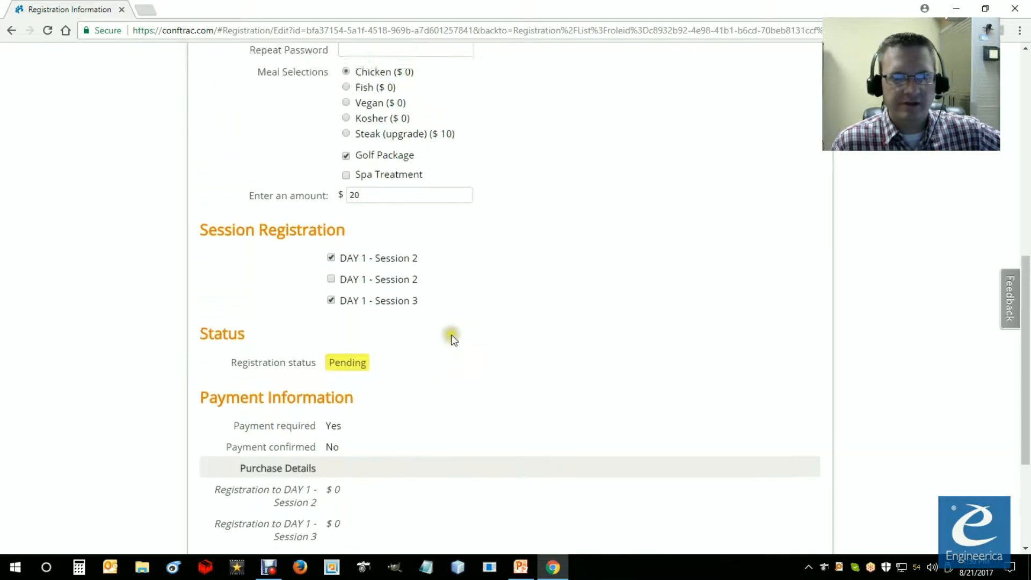
scroll(376, 269, up, 1)
scroll(397, 242, up, 1)
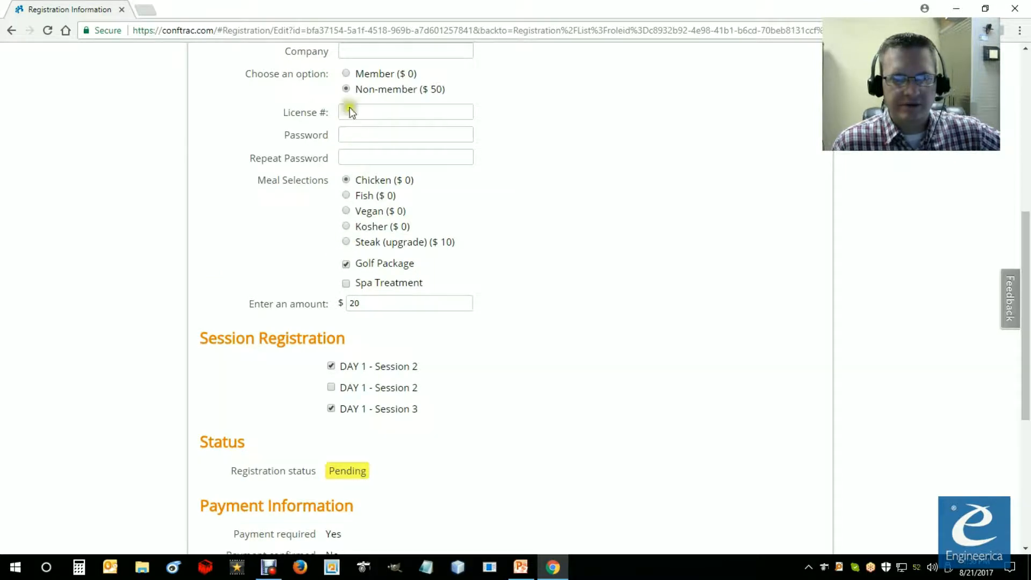
Step: Change the attendee's registration option to Member ($ 0), enter the license number and save the registration
click(346, 74)
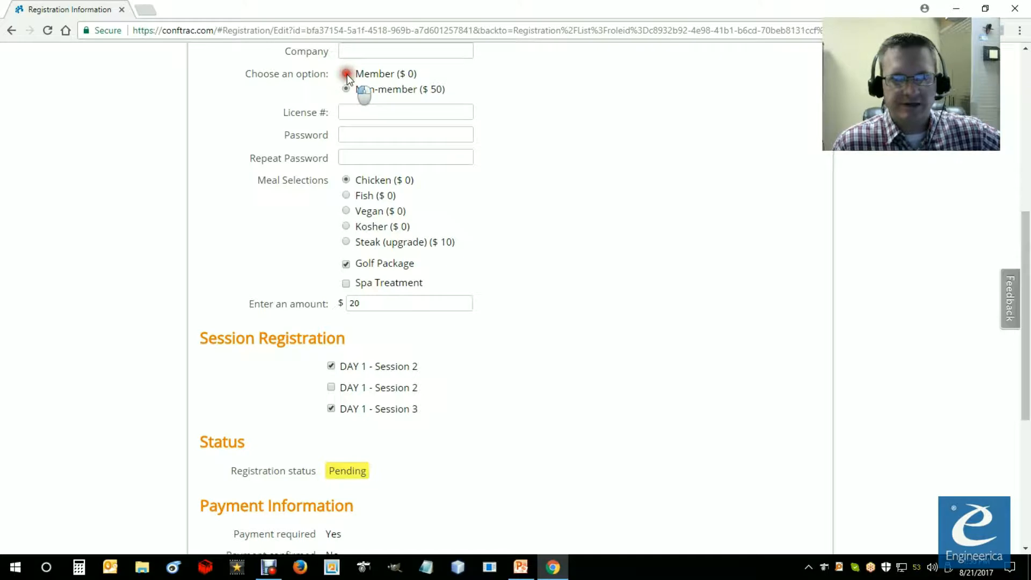
click(349, 111)
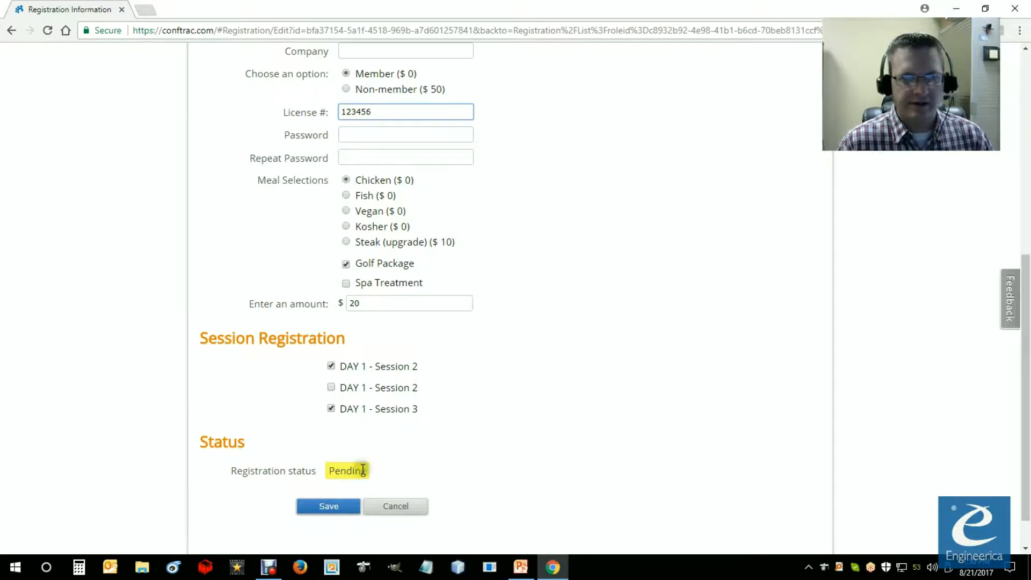
click(327, 509)
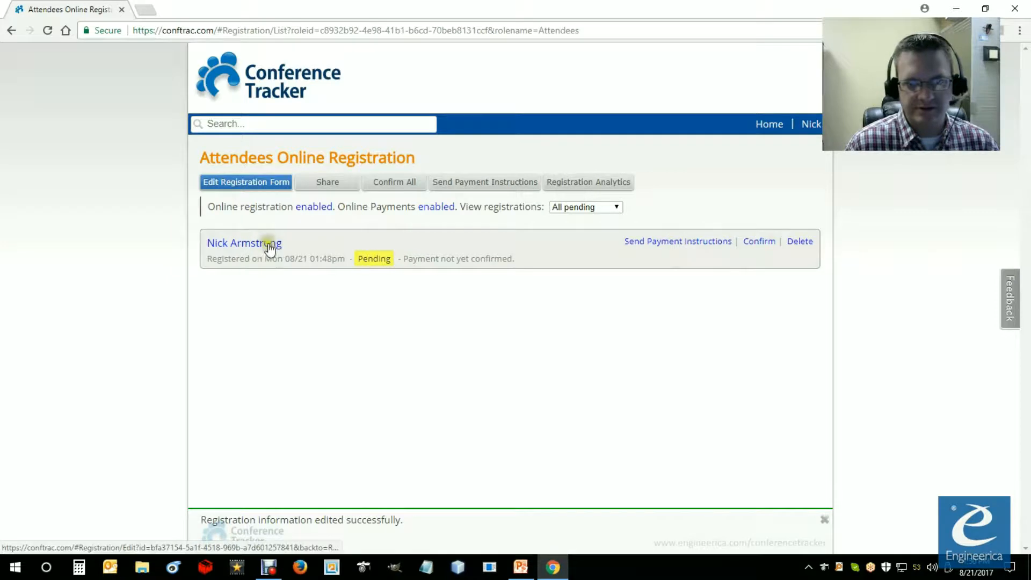
Step: Reopen the attendee's registration, compare the membership option with the purchase details and total, and leave without saving
click(243, 250)
scroll(362, 327, down, 10)
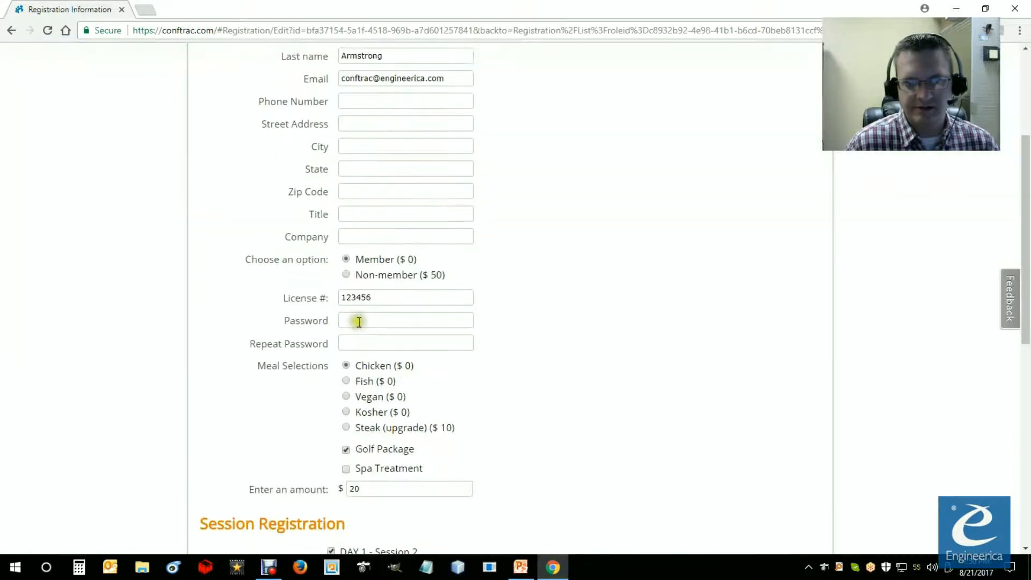
scroll(343, 318, down, 3)
drag(355, 430, 303, 432)
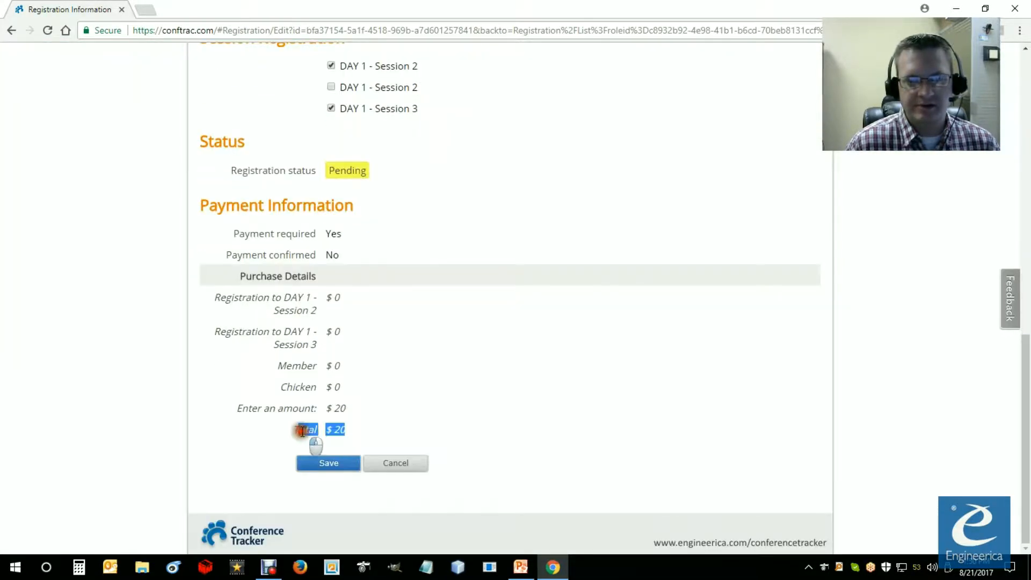
scroll(399, 354, up, 1)
scroll(360, 152, up, 1)
drag(364, 133, 339, 132)
click(543, 191)
scroll(558, 221, up, 2)
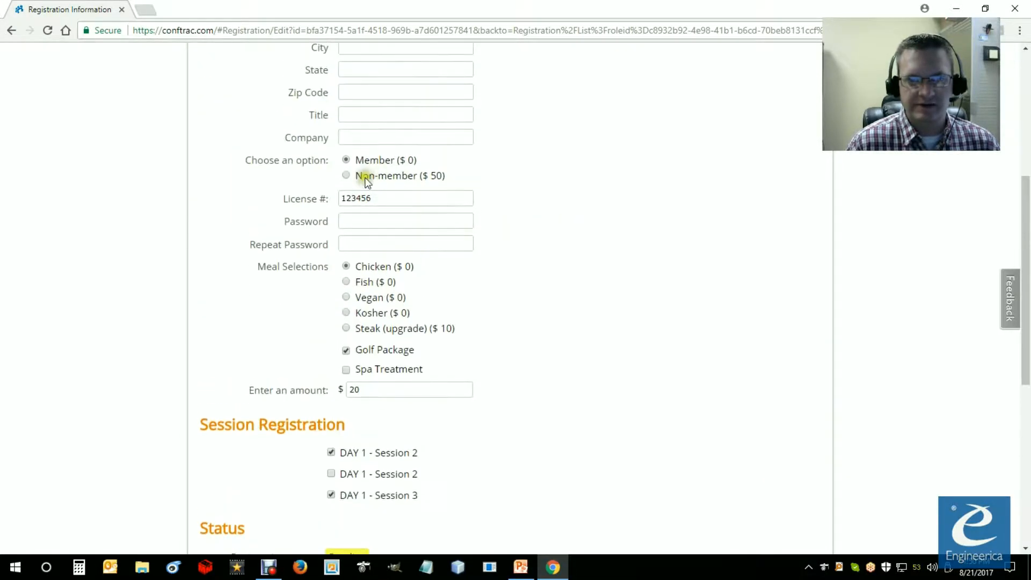
scroll(576, 318, down, 3)
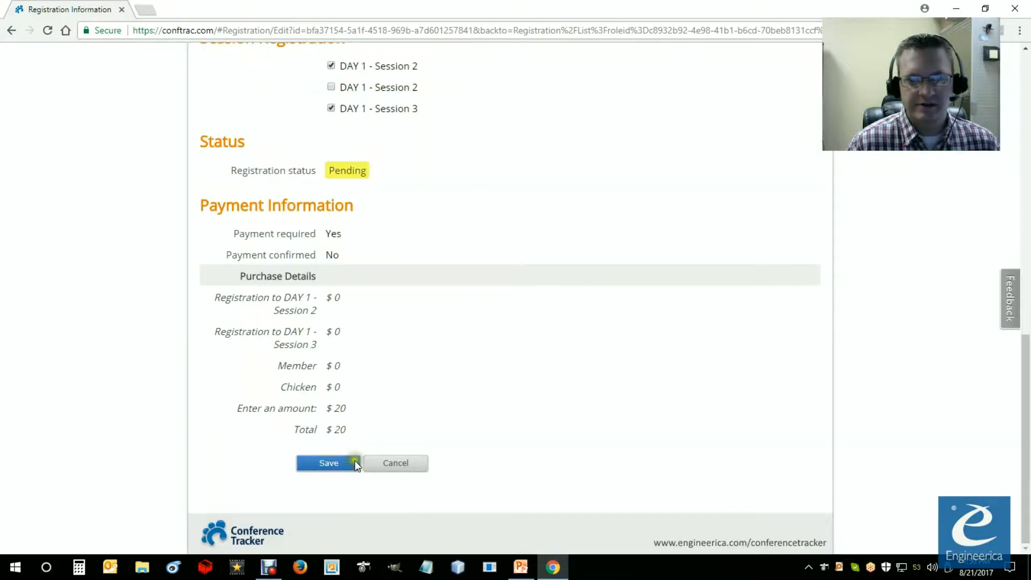
click(400, 466)
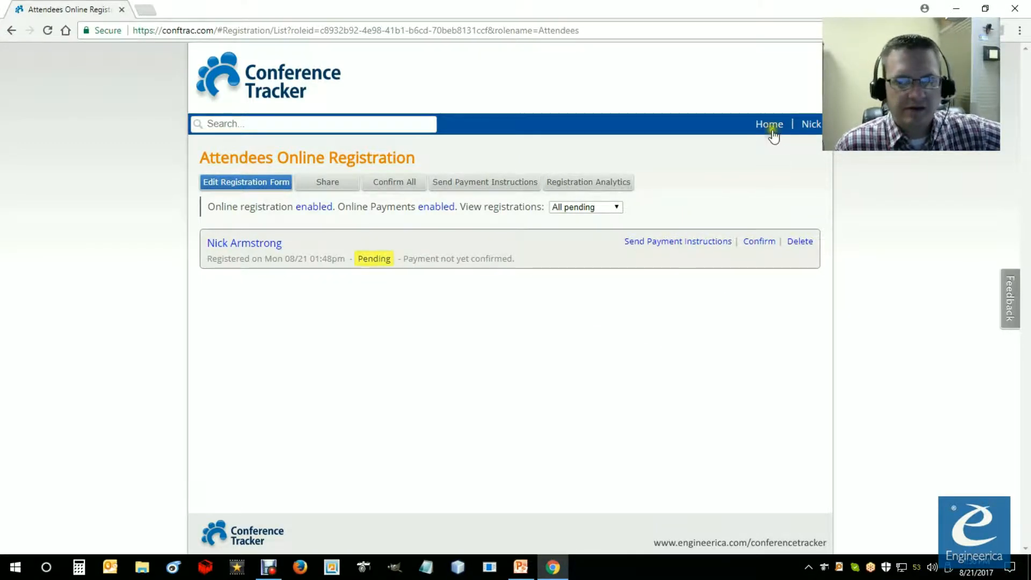
Step: Switch to the PowerPoint slide show with the Attendee Registration summary
click(520, 567)
click(495, 441)
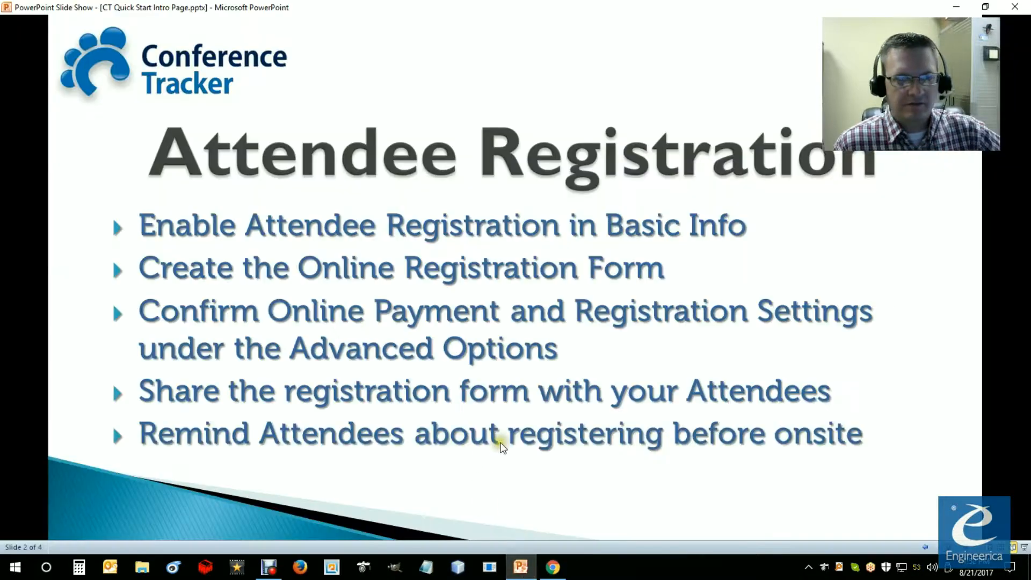
Step: Advance the slide show to the Exhibitor Registration slide and reveal the point about creating the exhibitor online registration form
click(499, 446)
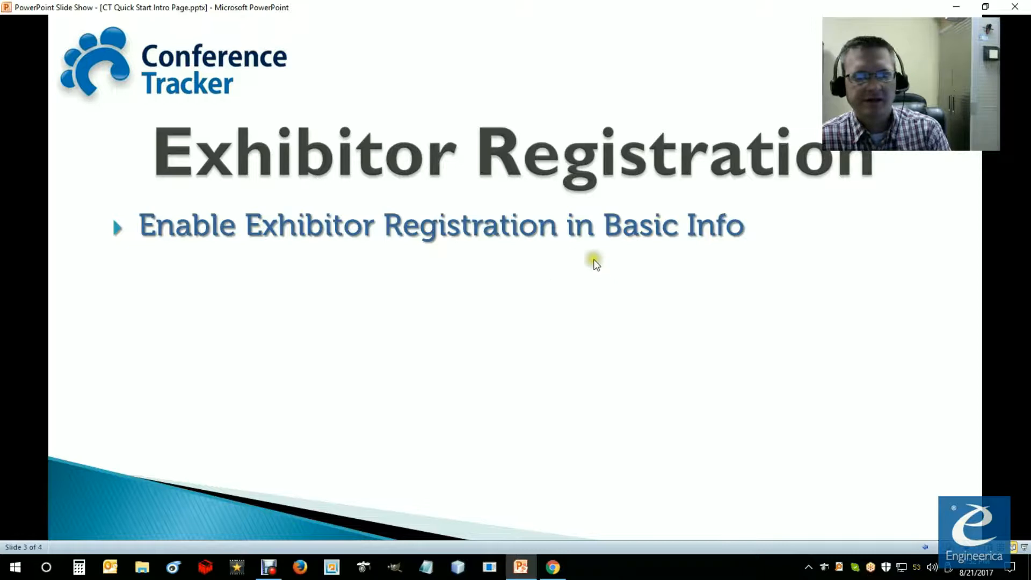
click(524, 254)
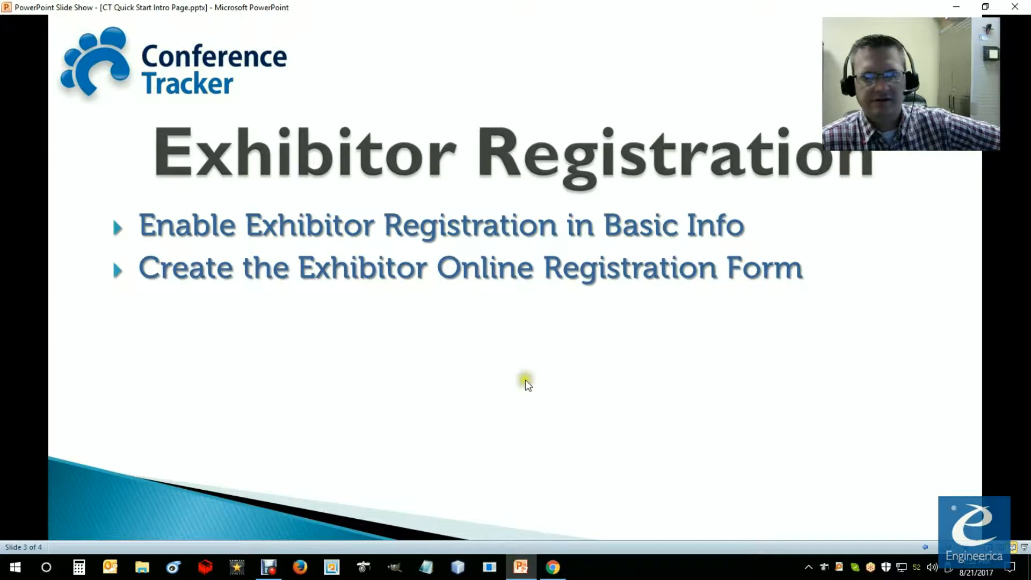
Step: Switch to Conference Tracker in Chrome and open the online exhibitor registration page under Lead Retrieval
click(551, 575)
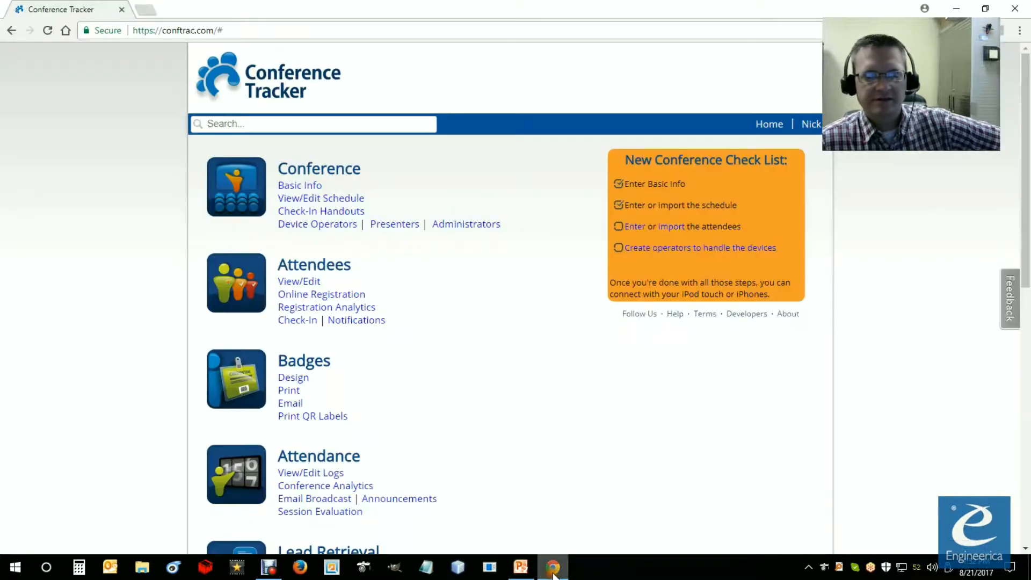
scroll(351, 325, down, 5)
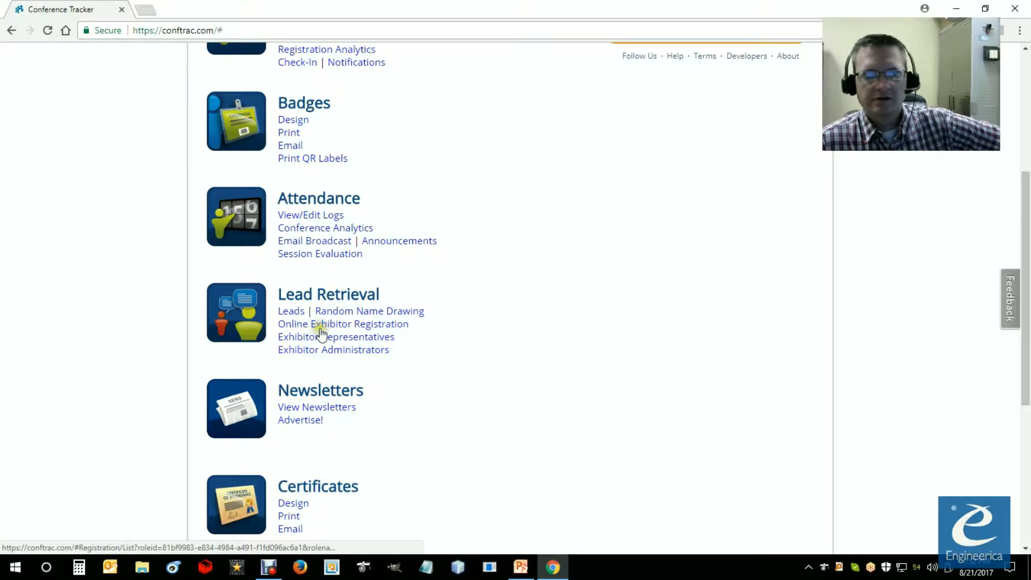
click(304, 324)
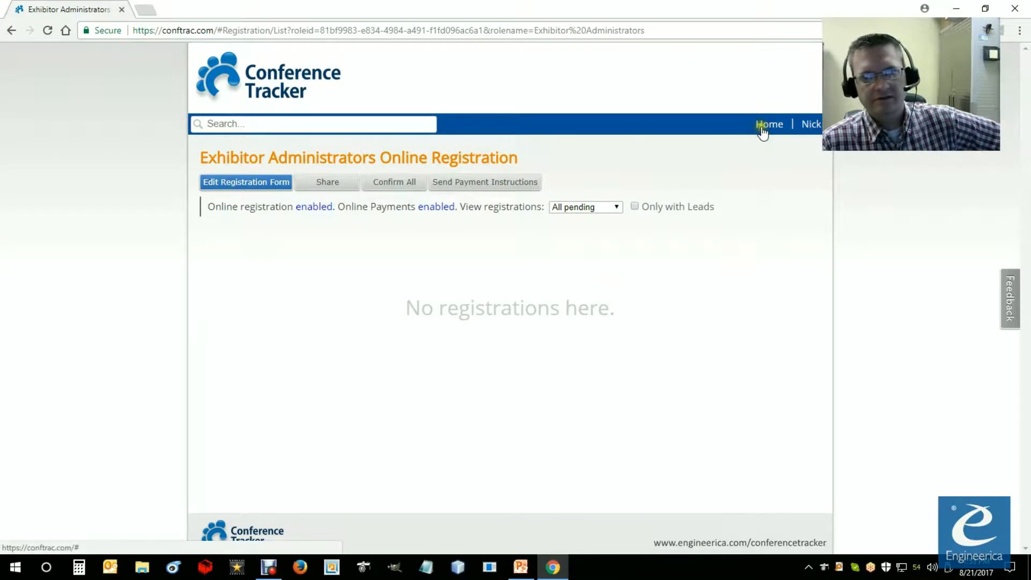
Step: Check the slide point on online payment and registration settings in PowerPoint, and return to Conference Tracker in Chrome
click(521, 567)
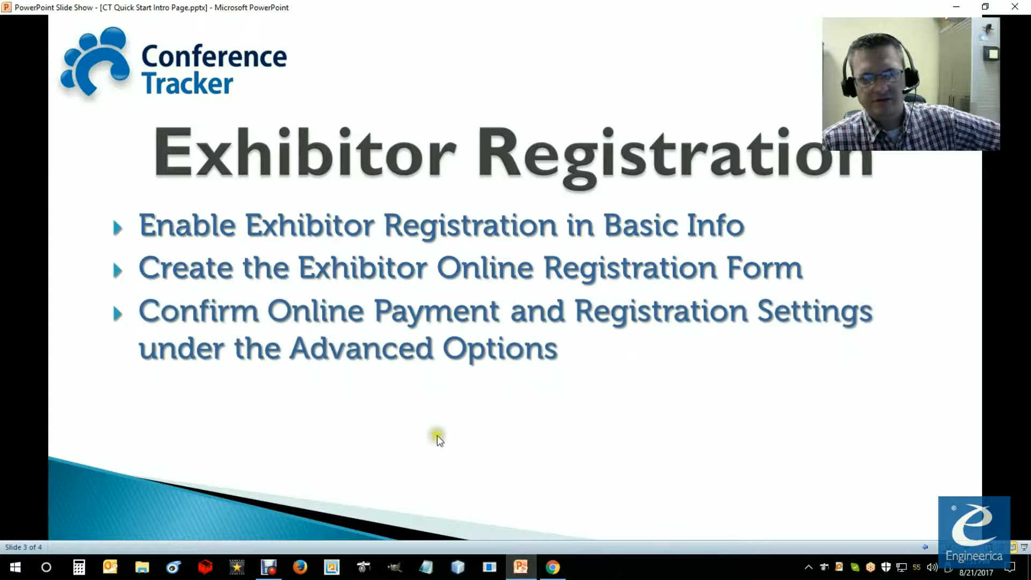
mouse_move(549, 577)
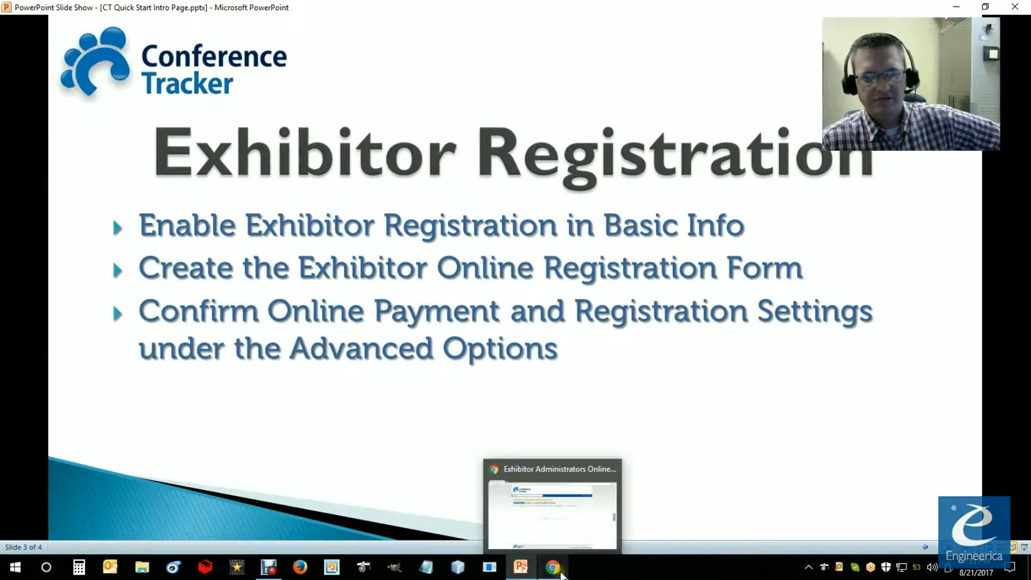
click(560, 575)
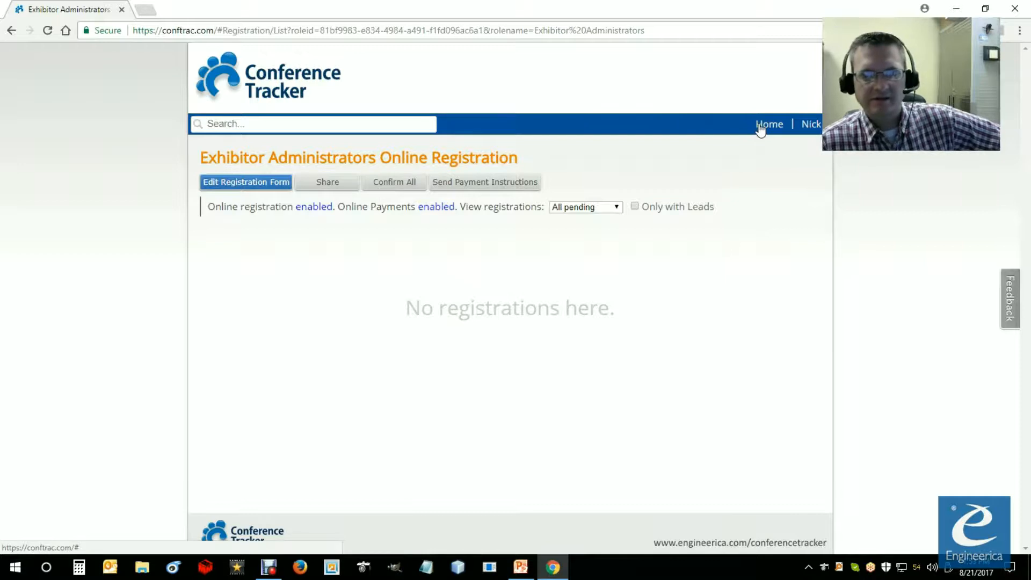
Step: Go back to the Conference Tracker home page and open the Exhibitor Registration section of the conference settings
click(760, 128)
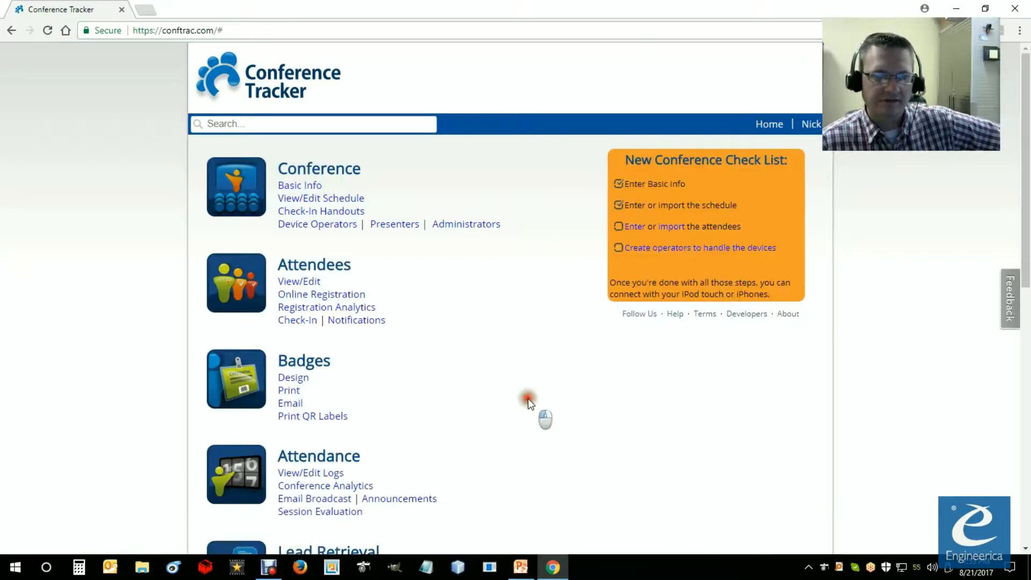
scroll(529, 400, down, 2)
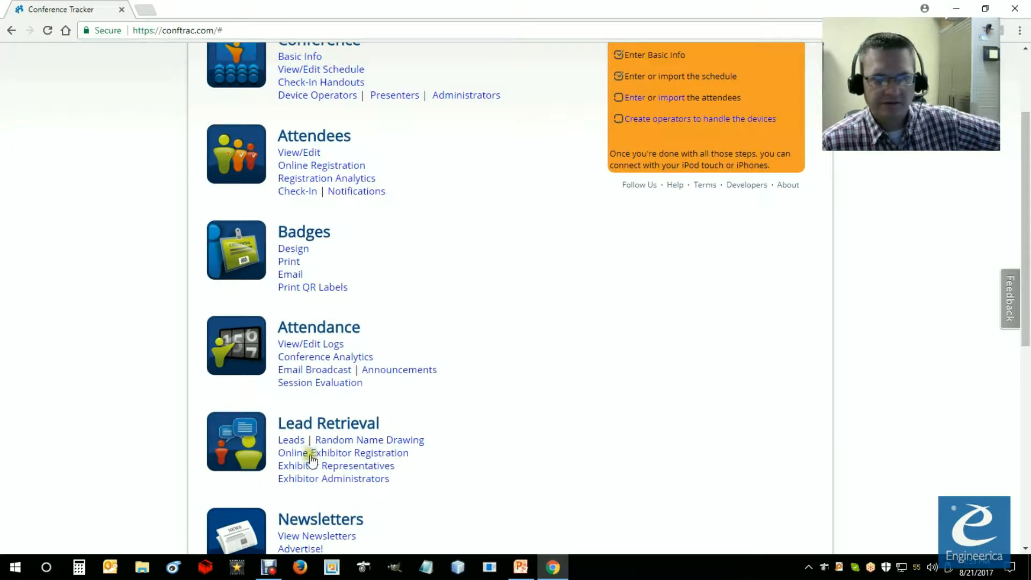
scroll(317, 498, down, 6)
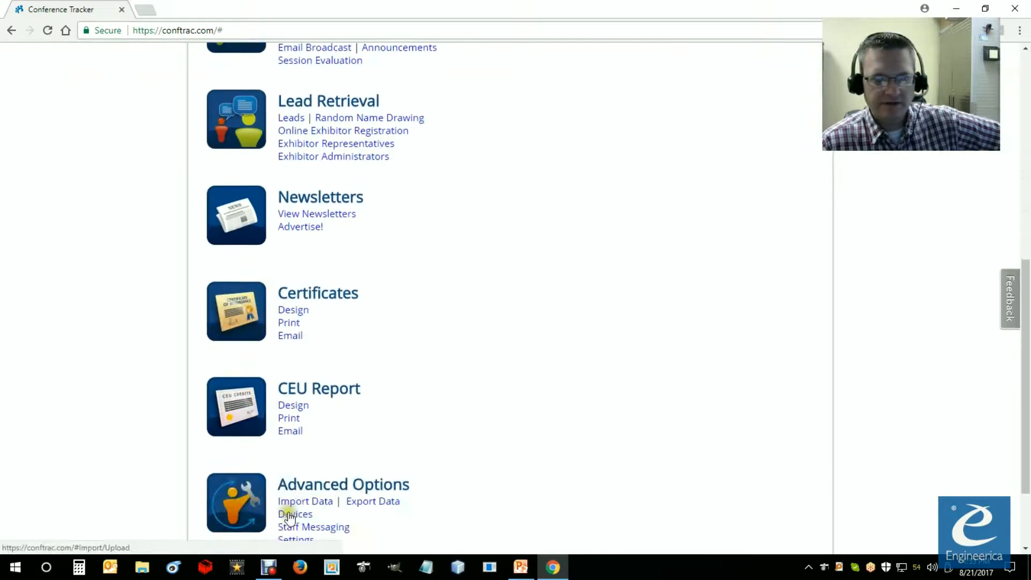
scroll(308, 526, down, 2)
click(297, 432)
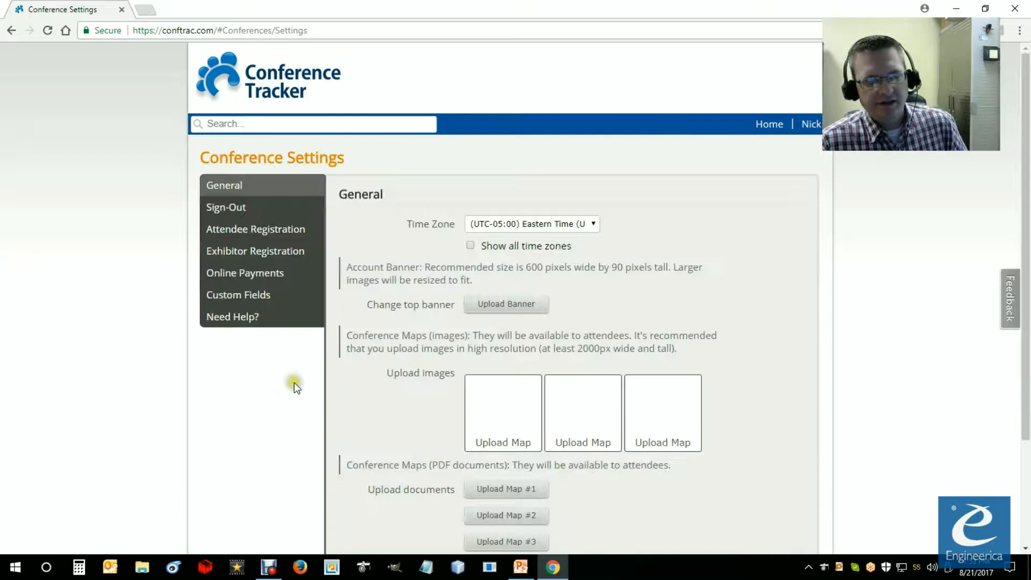
click(260, 263)
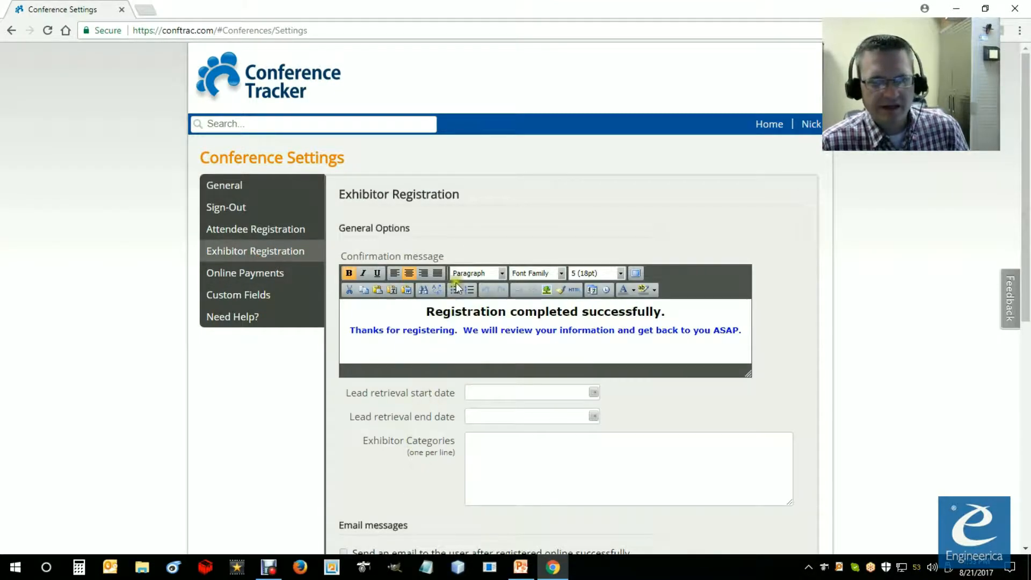
Step: Examine the confirmation message text shown to exhibitors after they register, leaving it unedited
scroll(418, 290, down, 2)
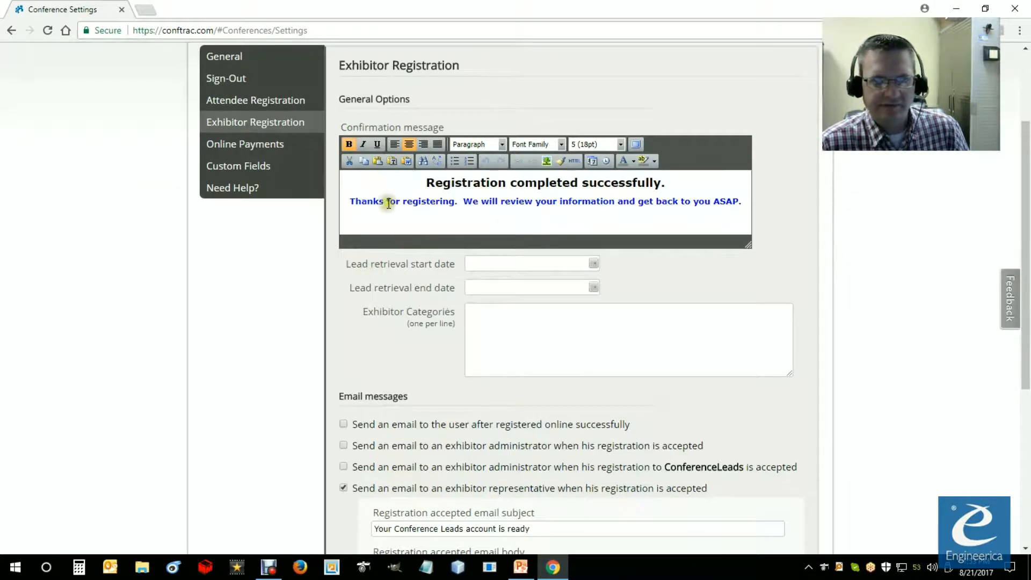
drag(741, 203, 427, 183)
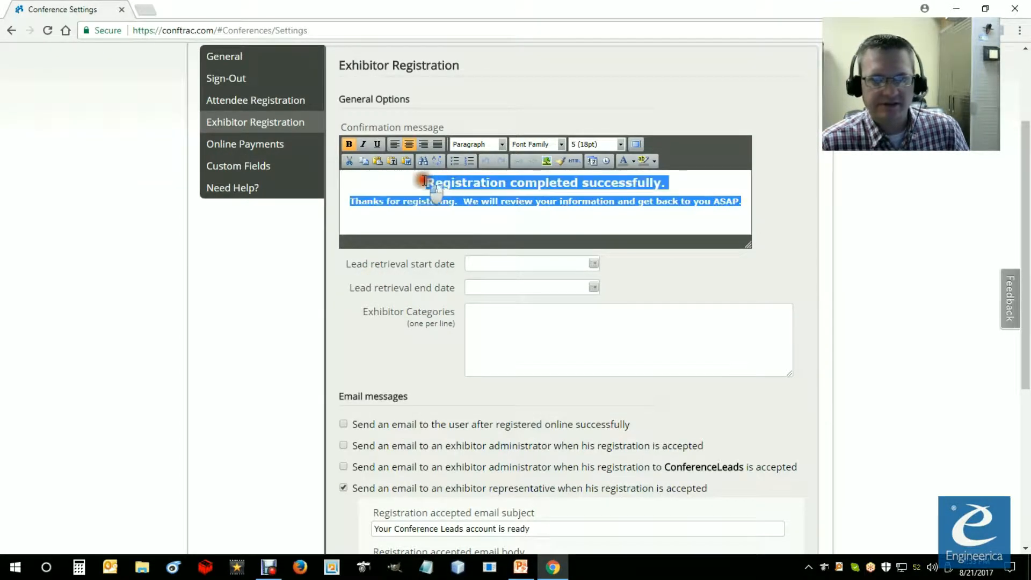
click(409, 264)
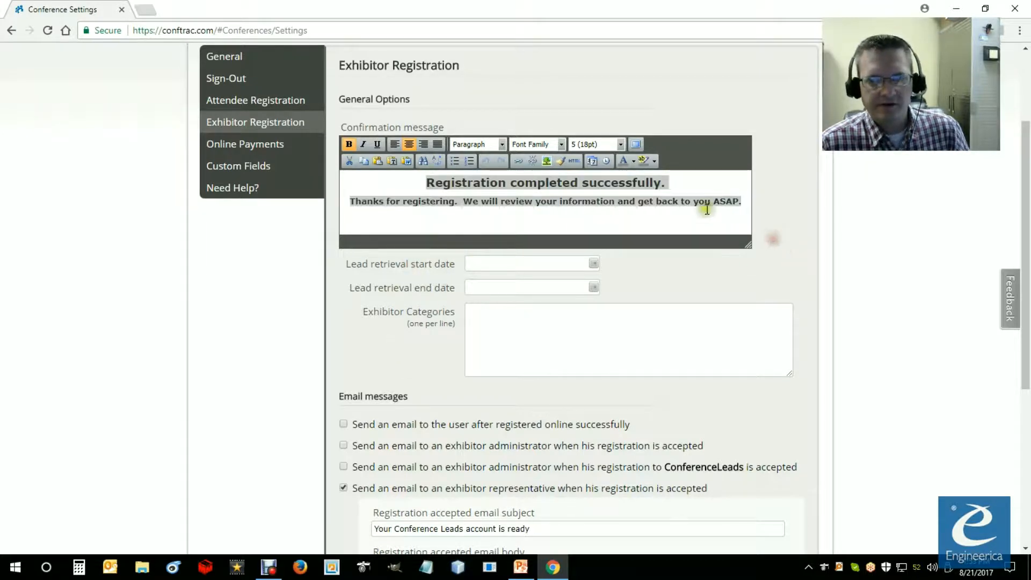
click(671, 184)
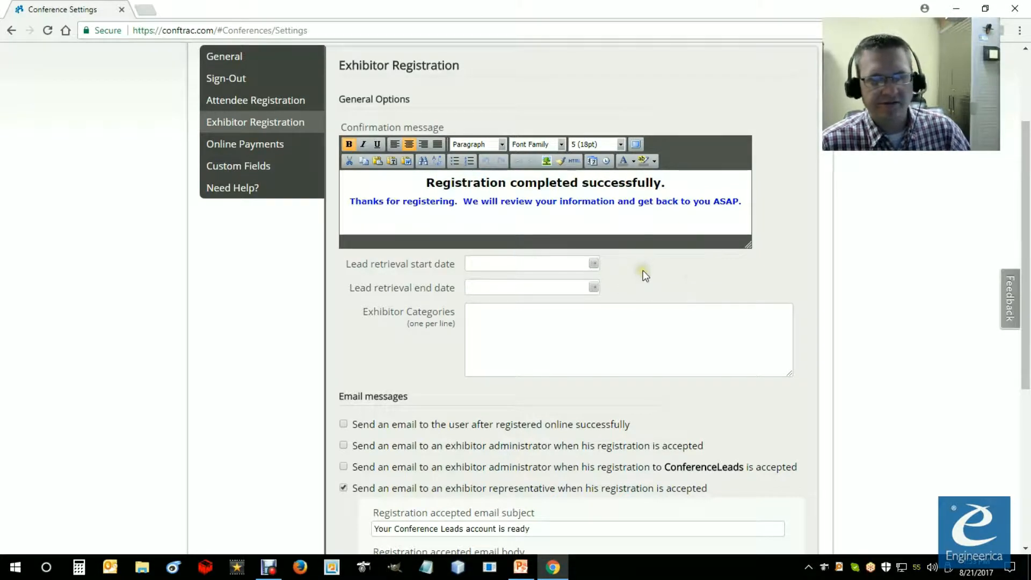
Step: Set the lead retrieval start date to September 16, 2017 and the end date to September 23, 2017
click(594, 265)
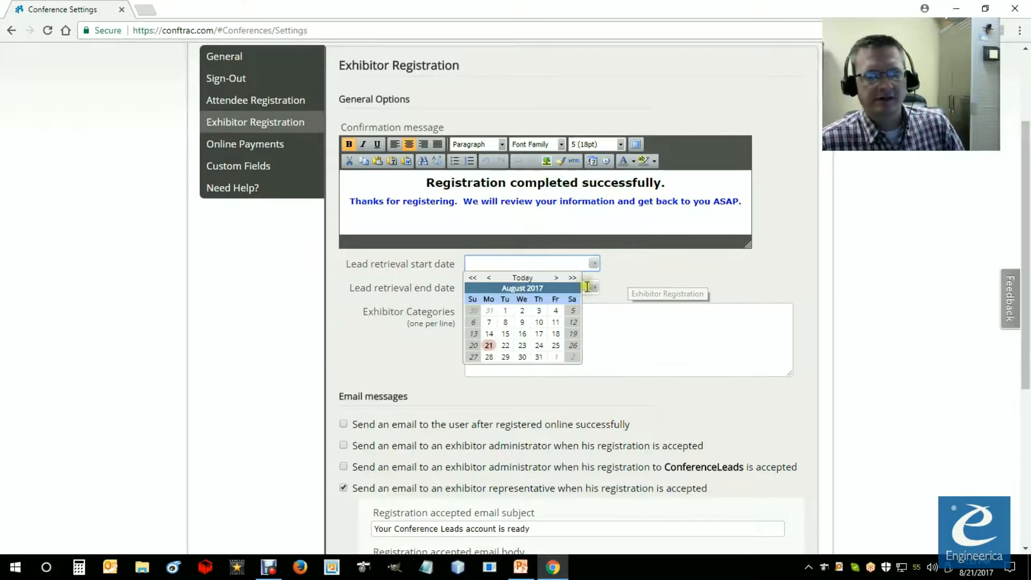
click(556, 277)
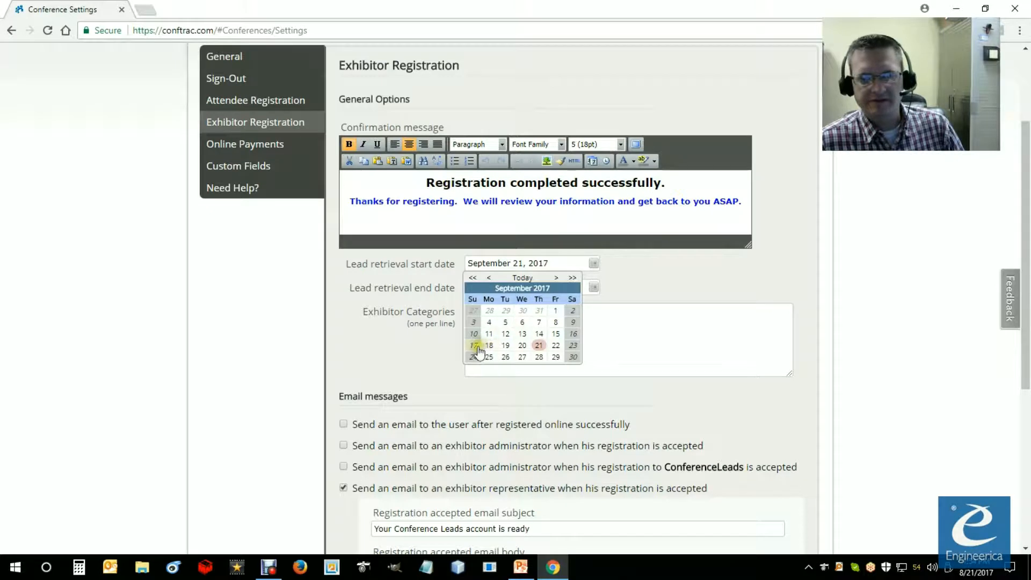
click(573, 335)
click(592, 287)
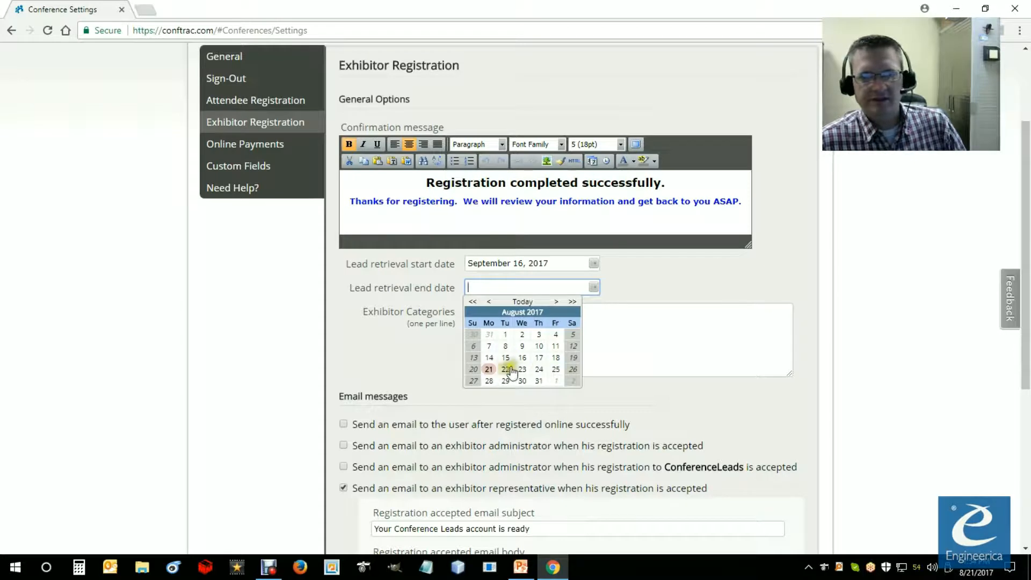
click(556, 301)
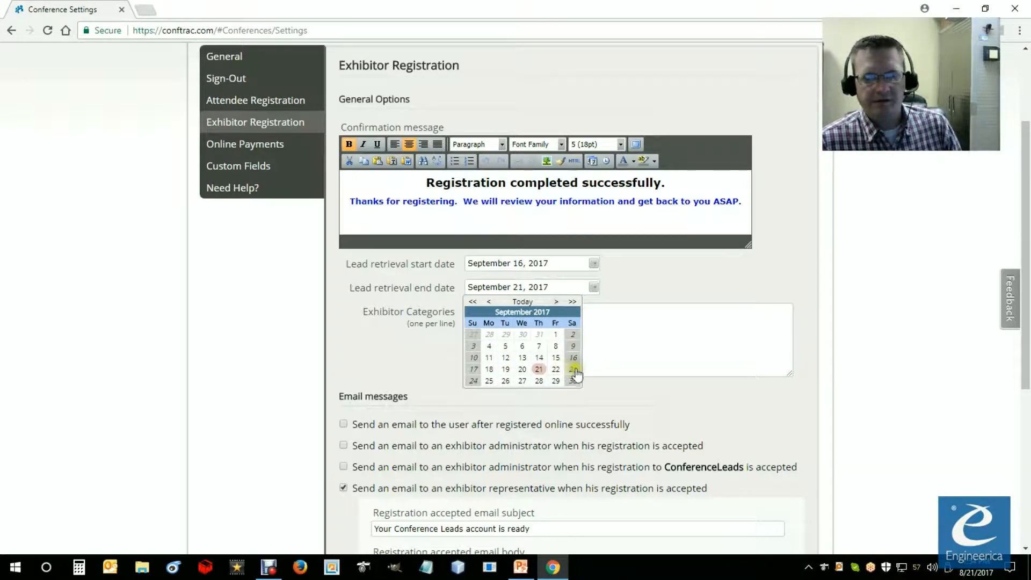
click(573, 370)
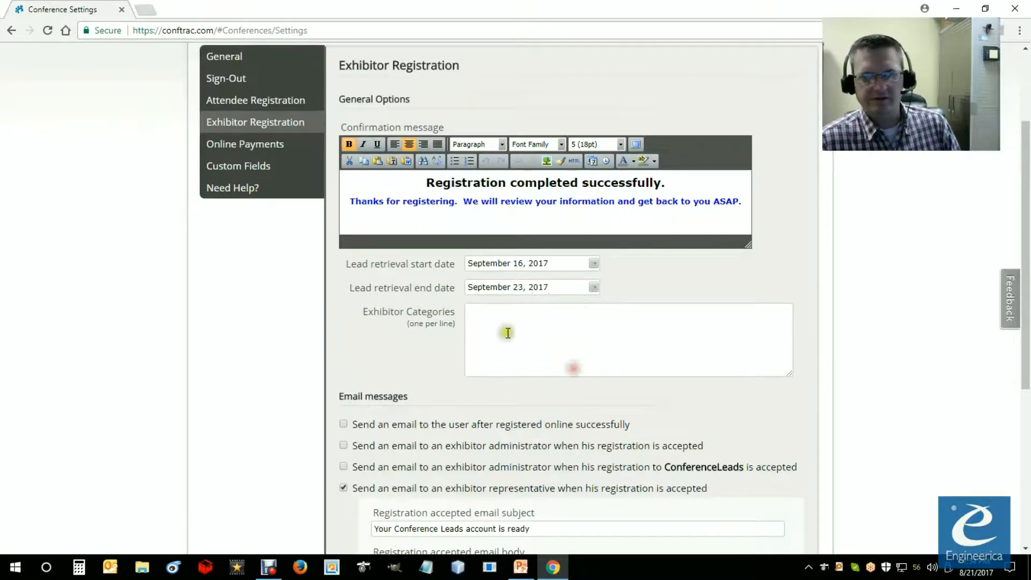
click(473, 339)
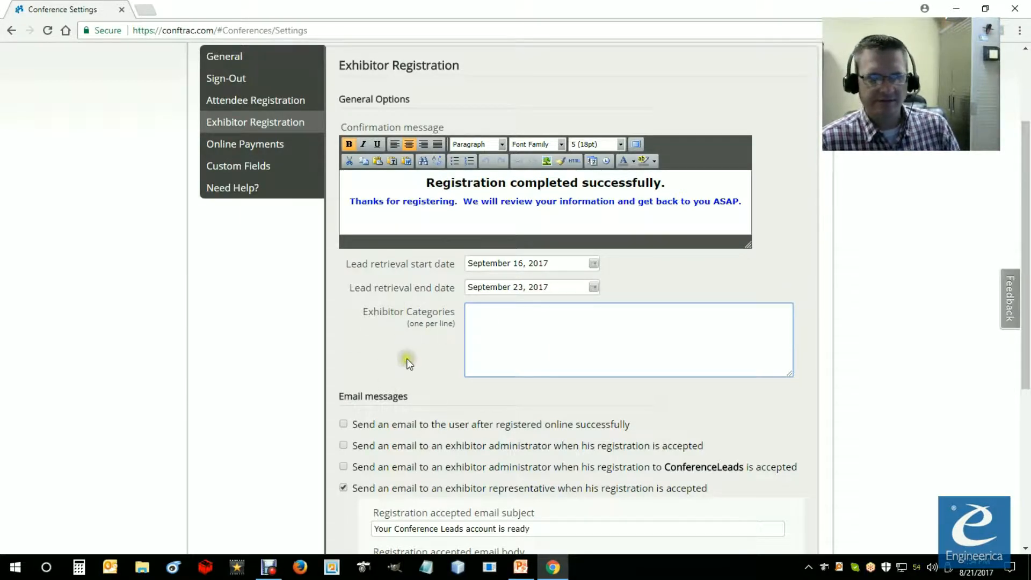
Step: Enable the emails for successful online registration, exhibitor administrator acceptance, administrator ConferenceLeads acceptance and representative ConferenceLeads acceptance
scroll(407, 362, down, 2)
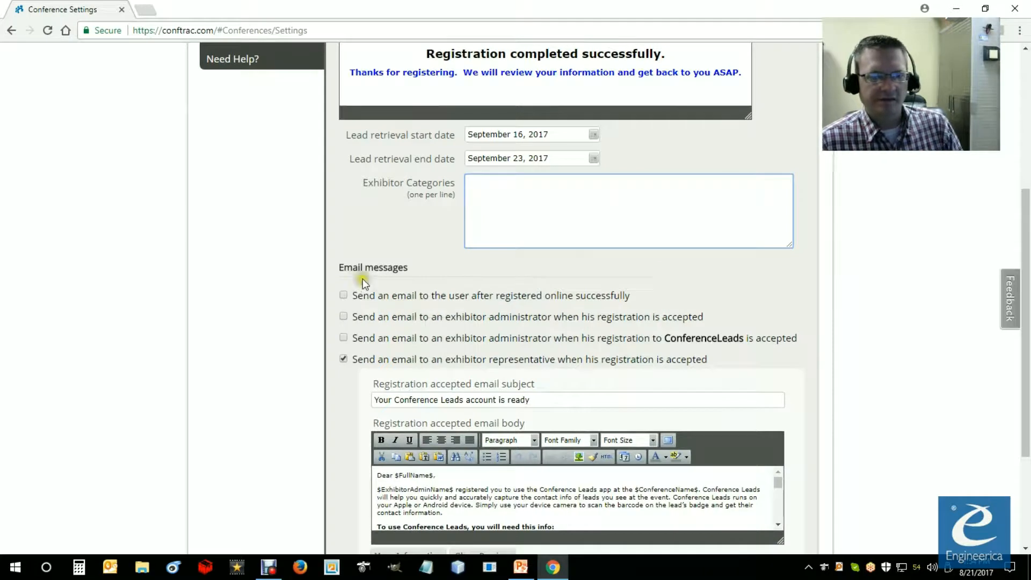
scroll(362, 282, down, 1)
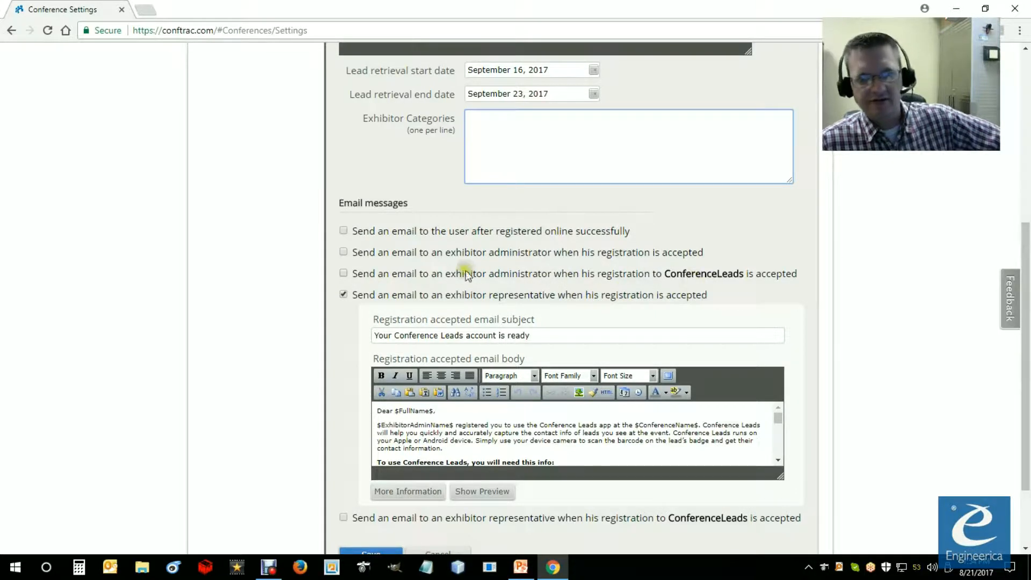
click(343, 272)
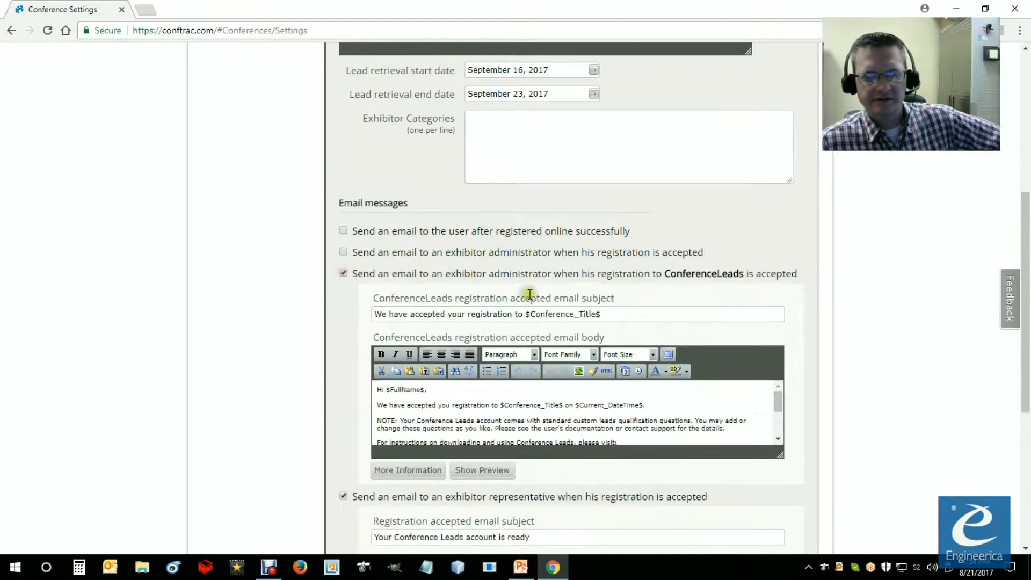
scroll(530, 413, down, 5)
scroll(415, 369, up, 3)
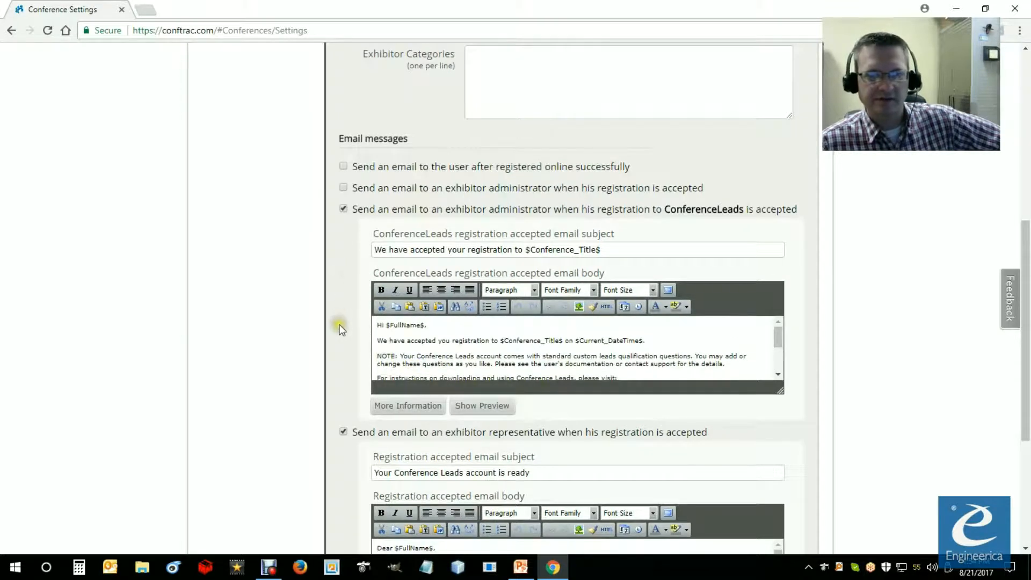
click(343, 187)
click(344, 167)
scroll(354, 294, down, 3)
scroll(349, 323, down, 10)
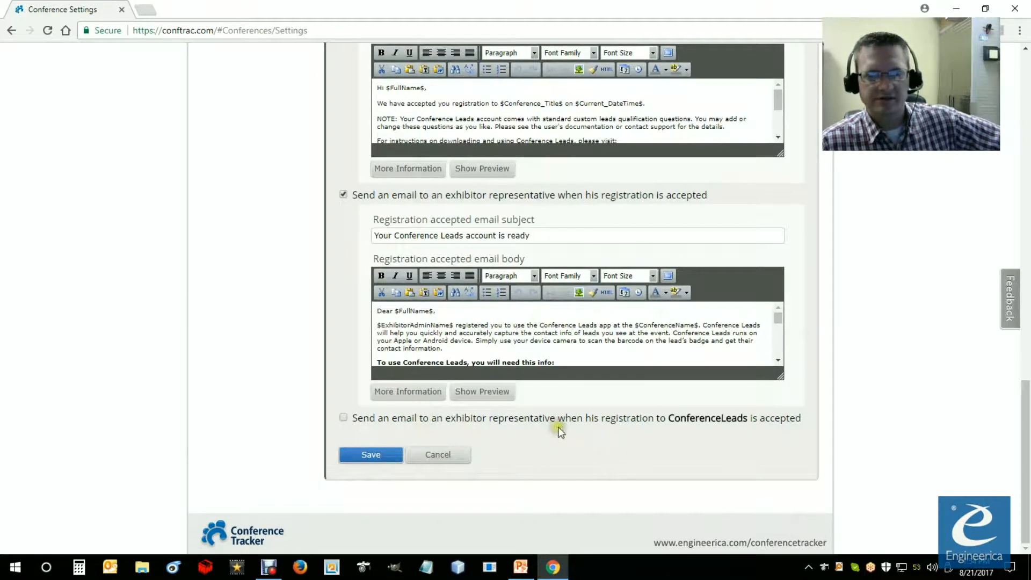
click(343, 417)
Step: Check the enabled exhibitor email messages, save the conference settings and confirm continuing without overwriting the sessions' sign-out settings
scroll(363, 424, down, 4)
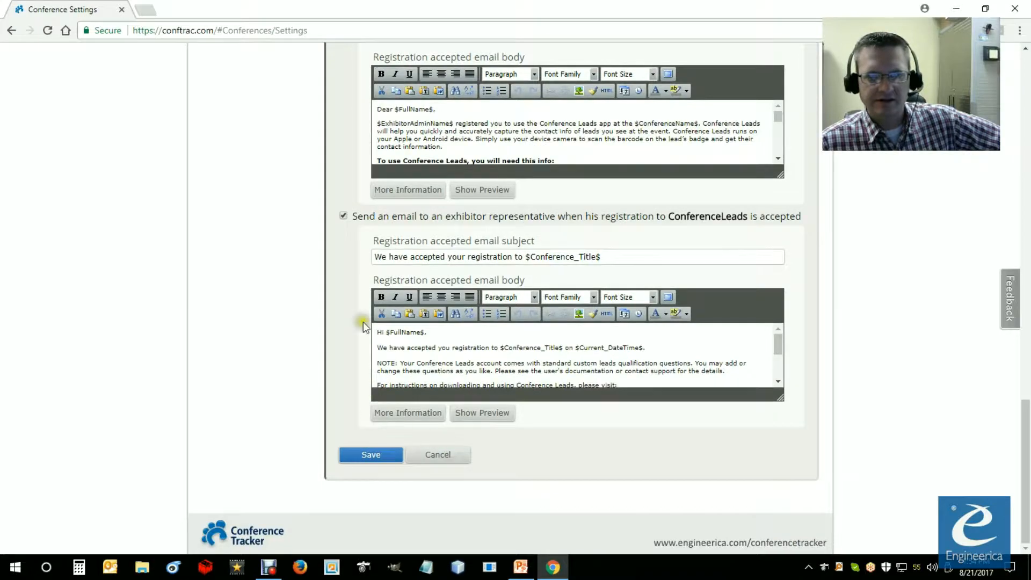
scroll(348, 291, up, 10)
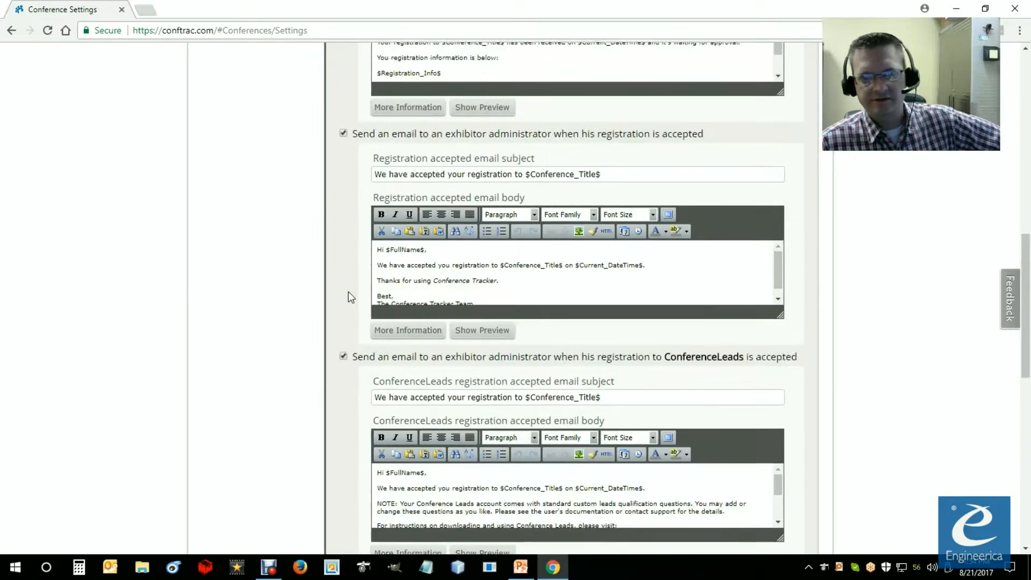
scroll(350, 297, up, 7)
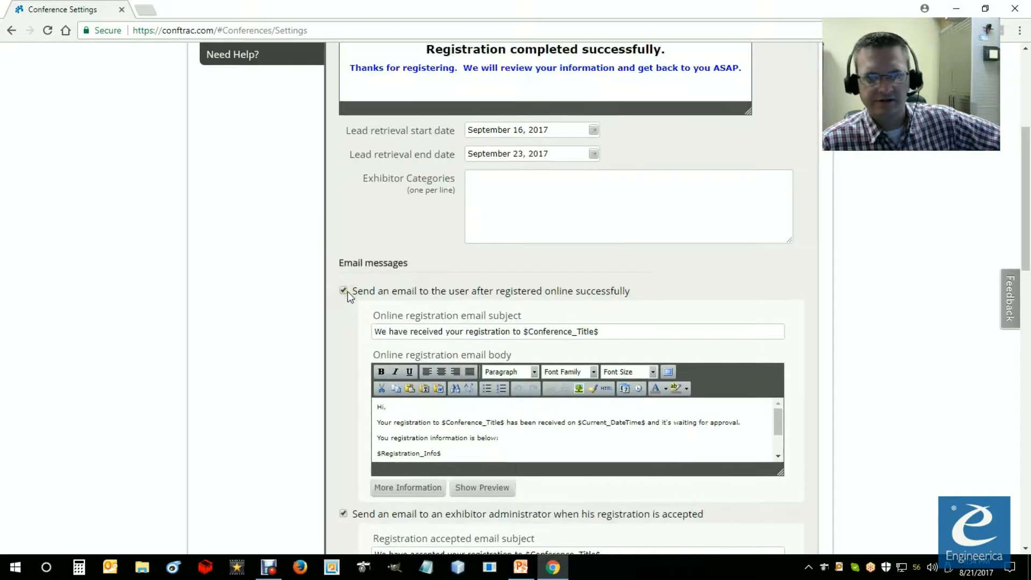
scroll(347, 292, down, 5)
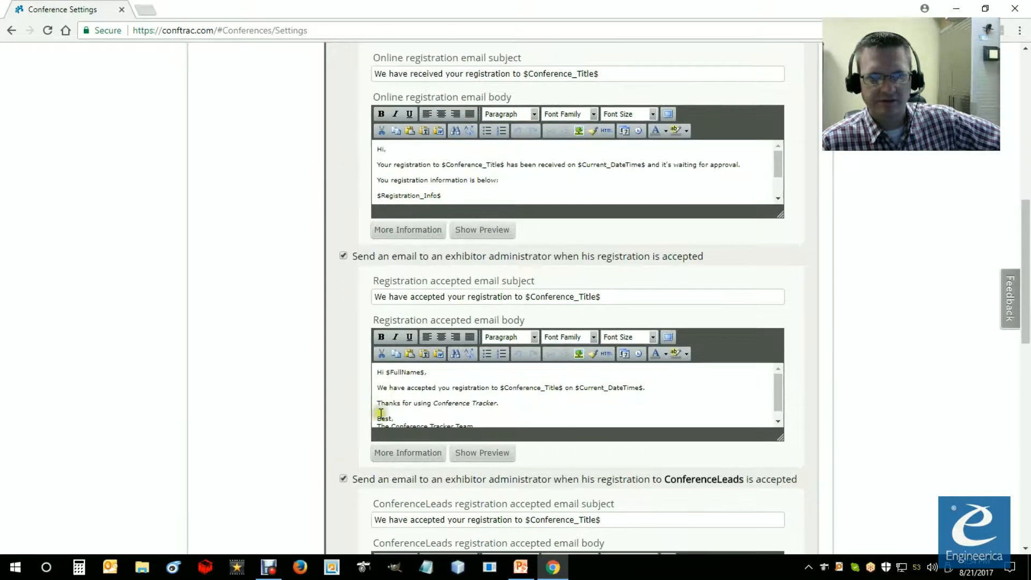
scroll(380, 413, down, 9)
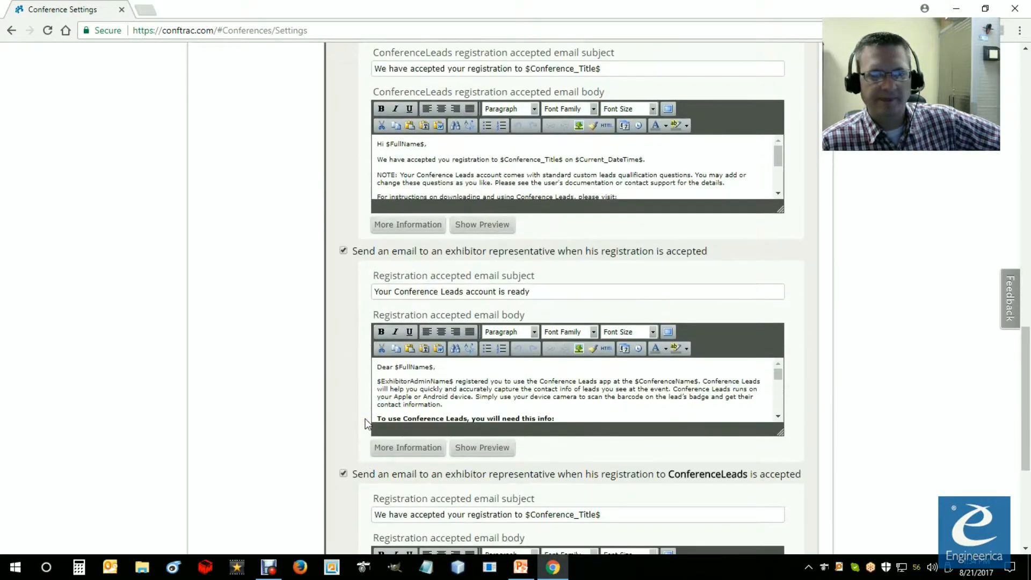
scroll(365, 425, down, 5)
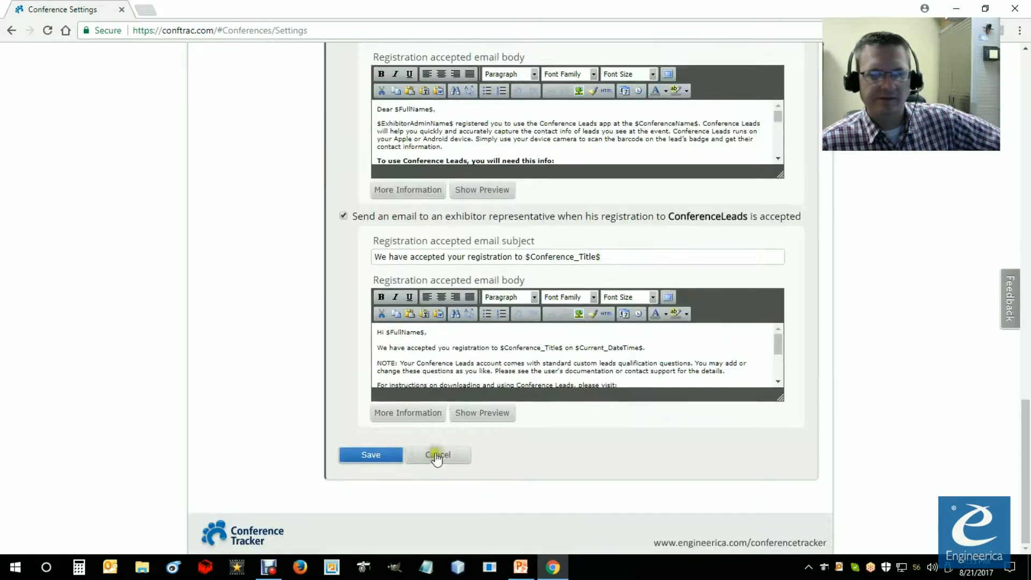
click(378, 456)
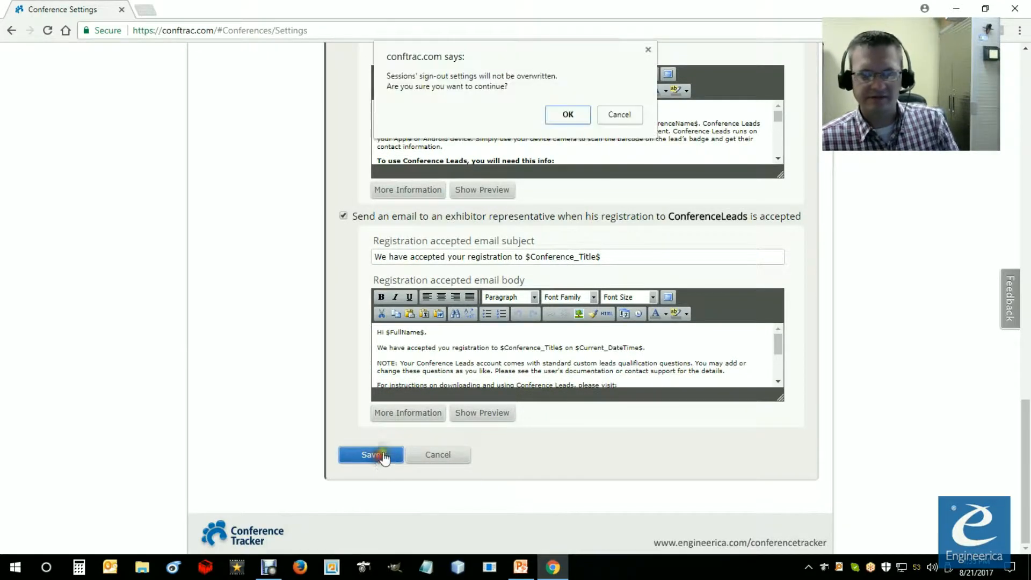
click(568, 115)
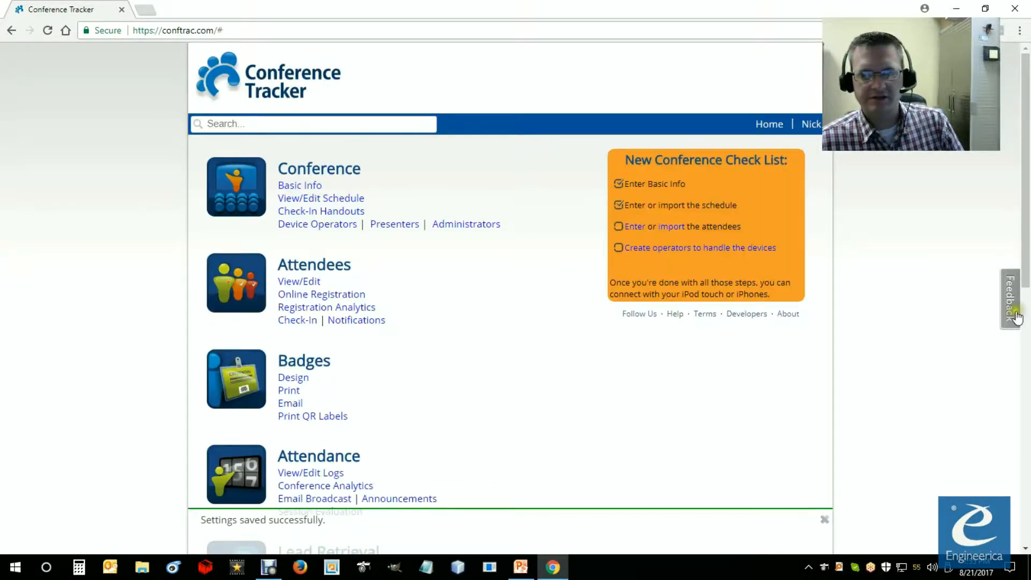
Step: Open the Online Payments section of the conference settings and go to its exhibitor payment options
drag(1022, 252, 1020, 512)
click(304, 433)
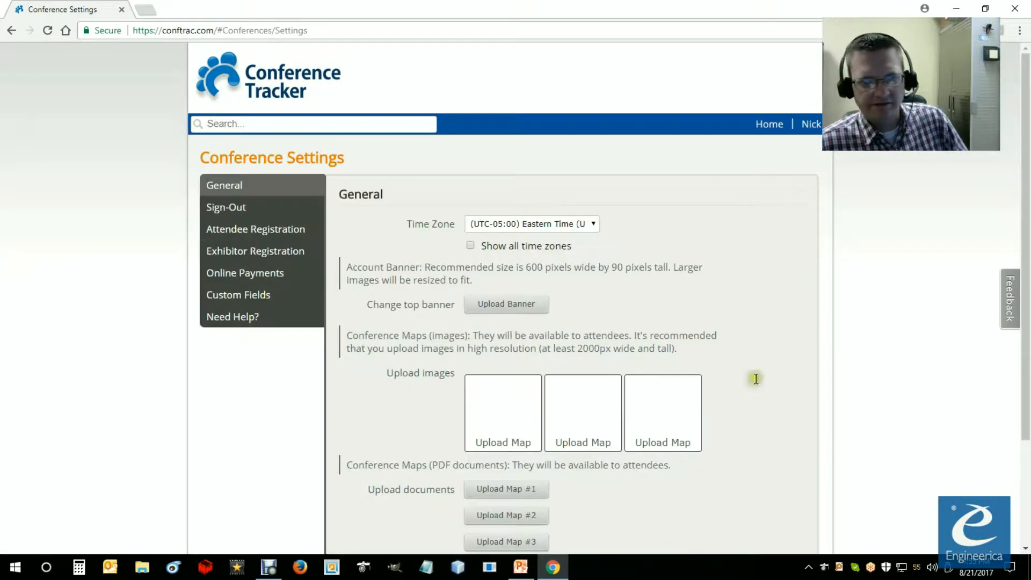
click(238, 279)
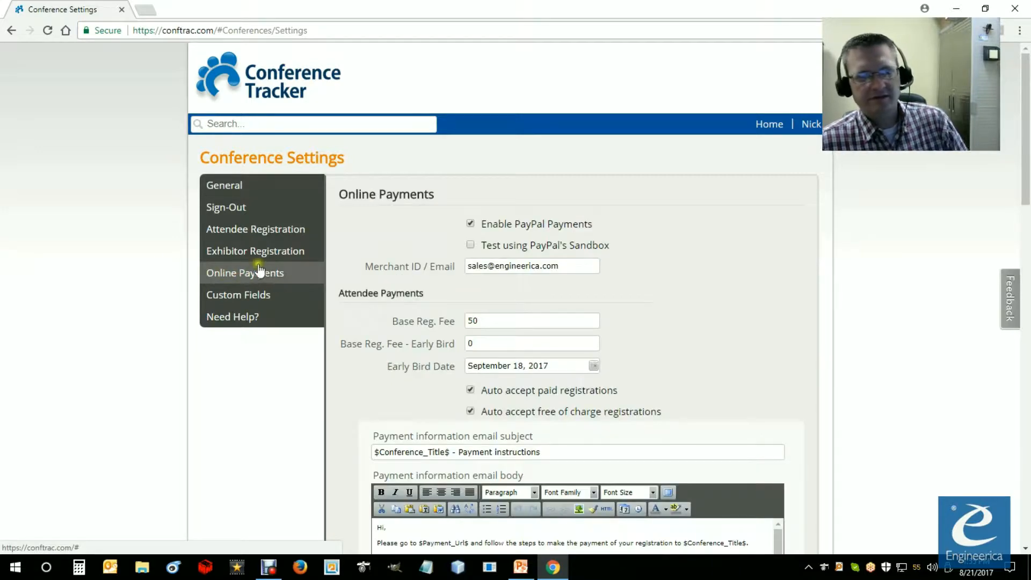
scroll(389, 320, down, 6)
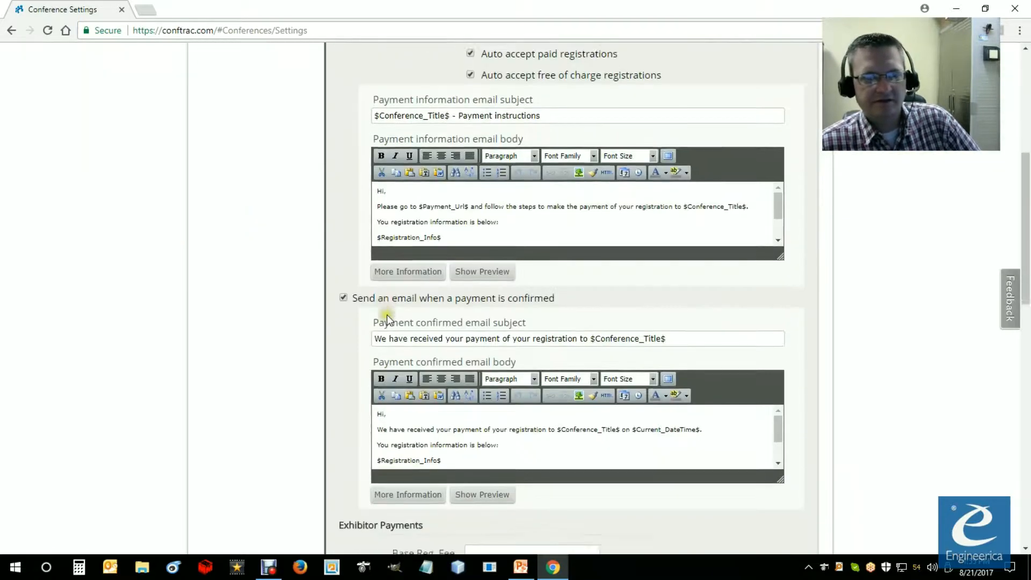
scroll(379, 317, down, 3)
drag(439, 418, 345, 416)
scroll(354, 413, down, 3)
click(433, 294)
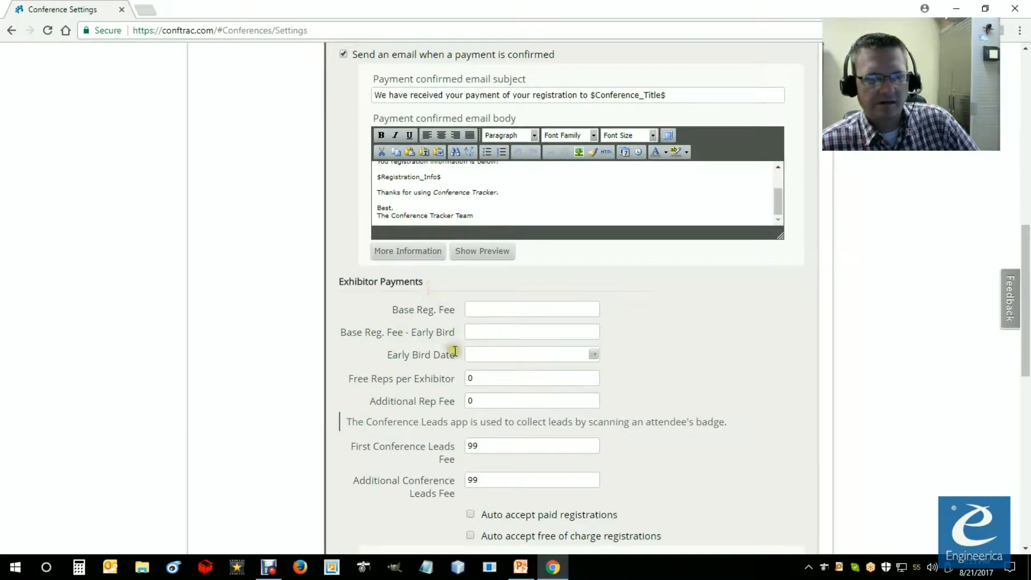
Step: Set the exhibitor base registration fee to 50 and the early bird base registration fee to 0
click(479, 310)
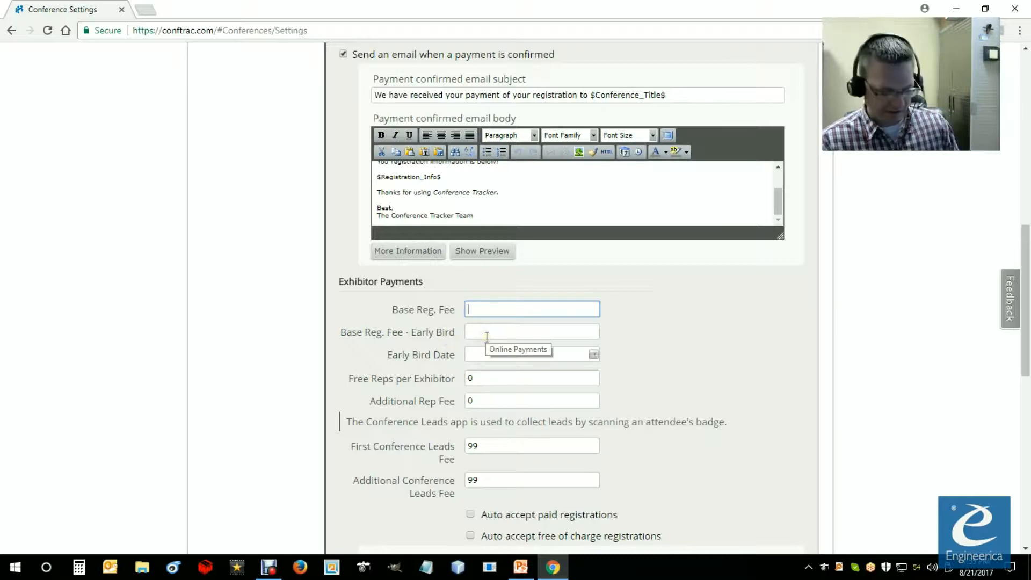
text(50)
click(483, 332)
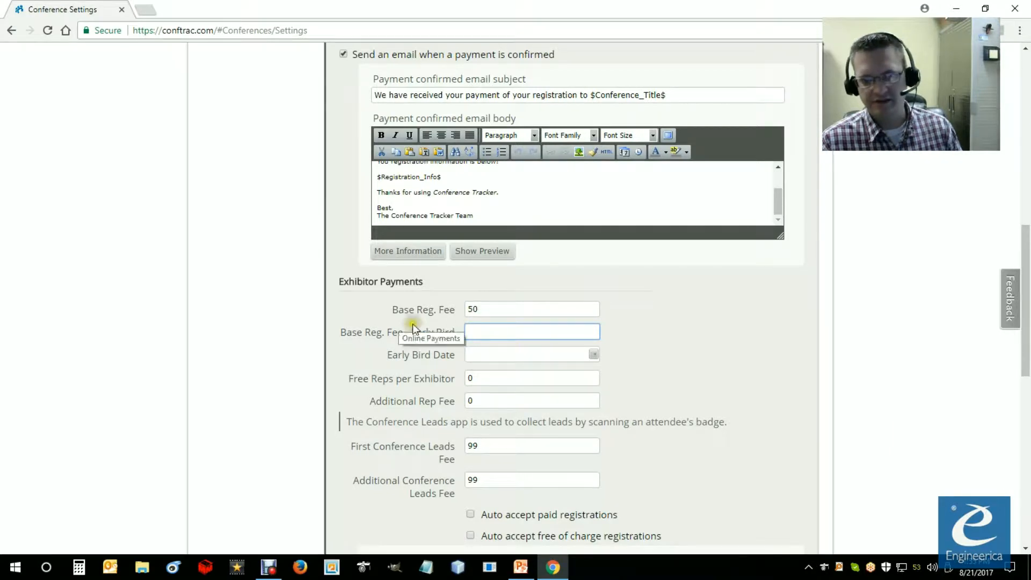
text(0)
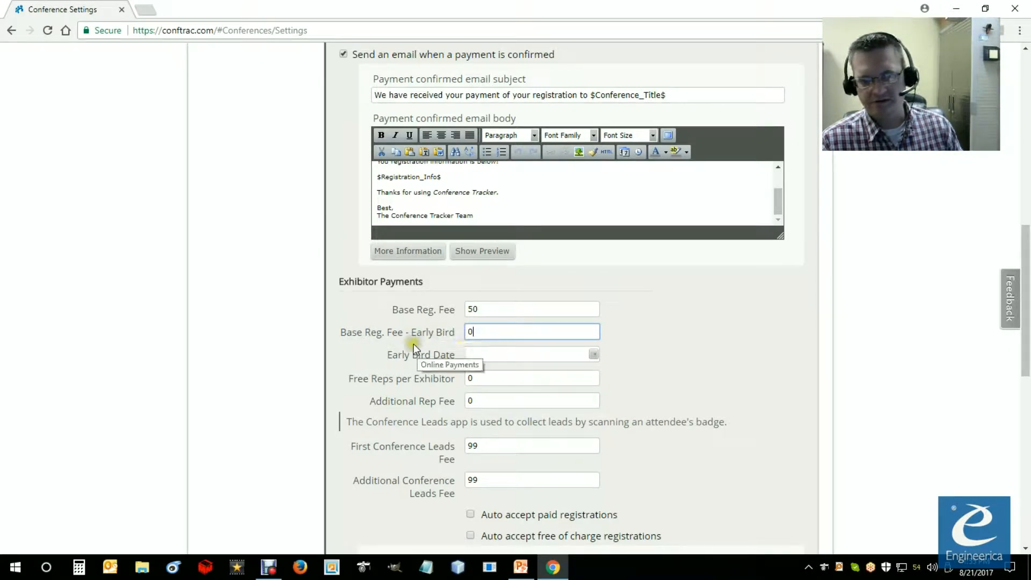
Step: Set the early bird date for exhibitor payments to September 18, 2017
click(467, 354)
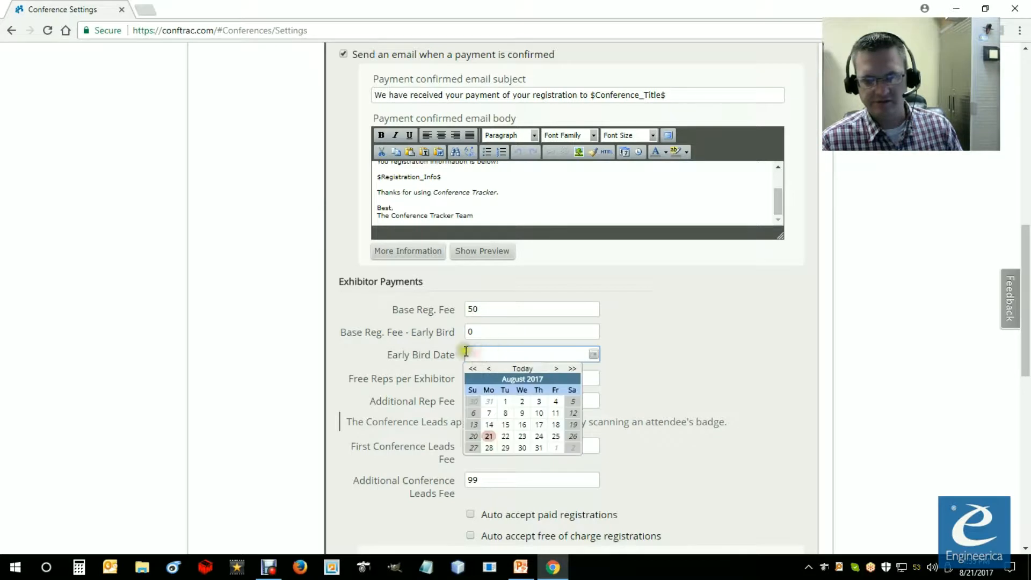
click(557, 369)
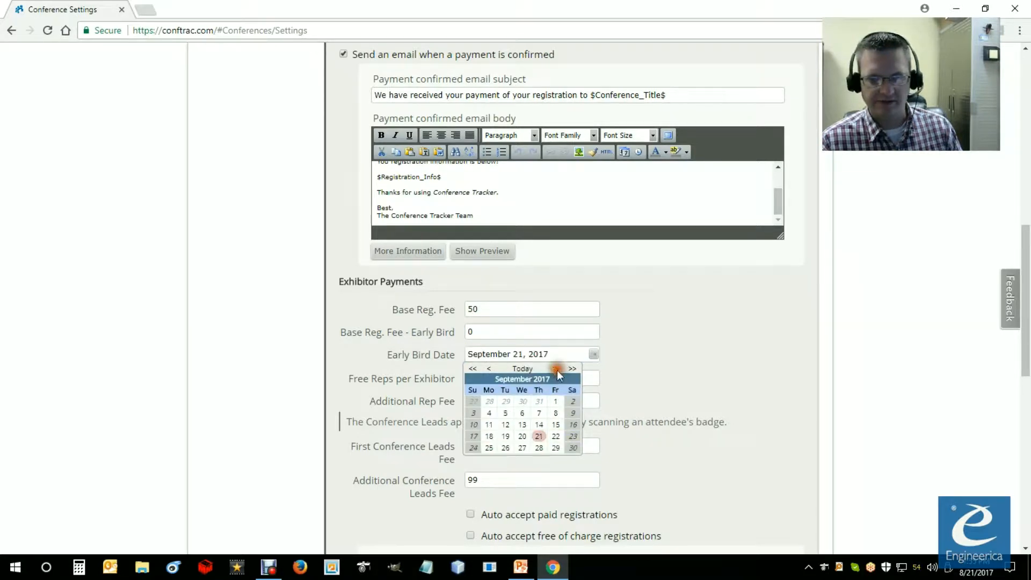
click(489, 437)
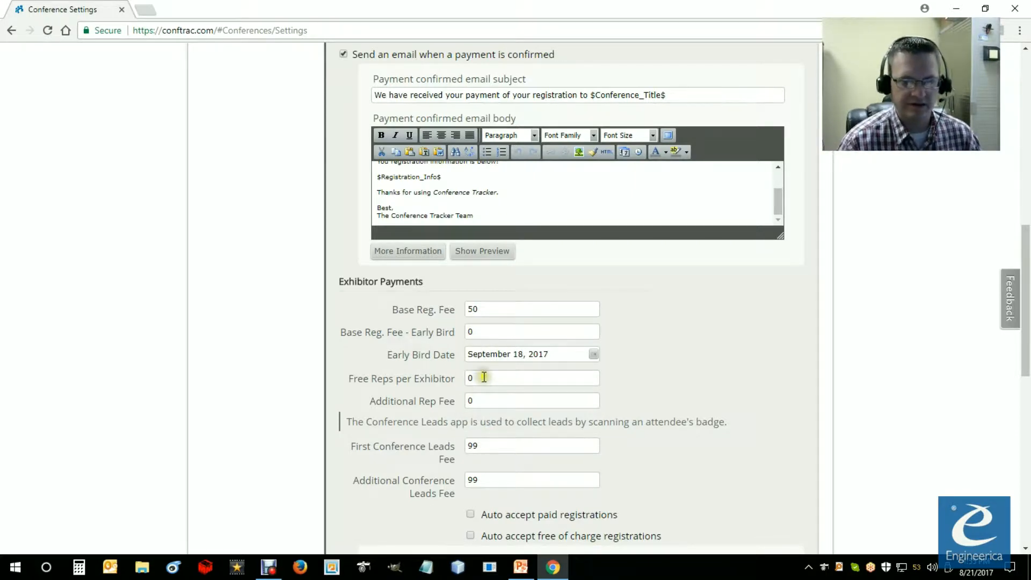
Step: Set the number of free reps per exhibitor to 2
double_click(475, 378)
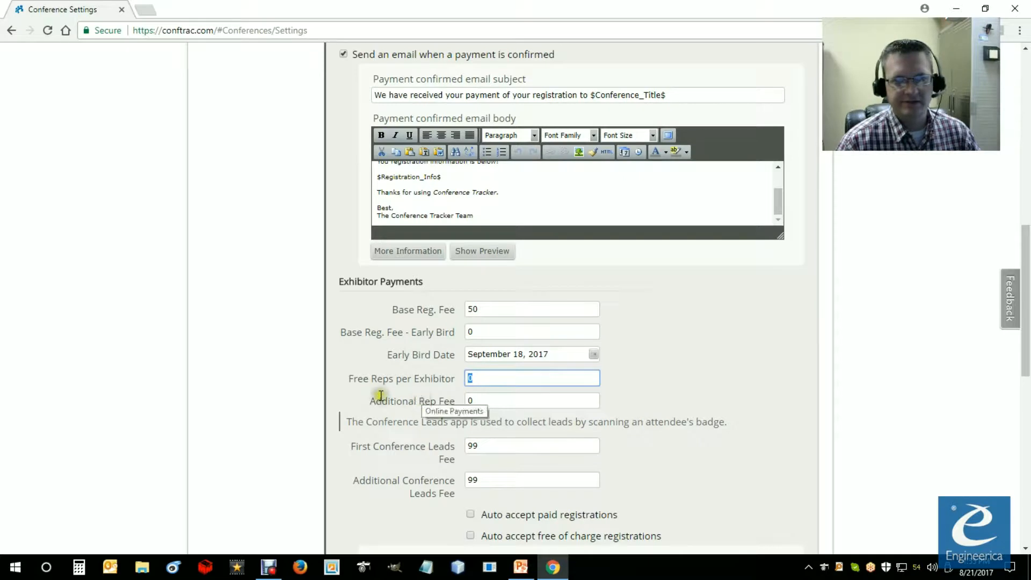
click(456, 400)
click(484, 378)
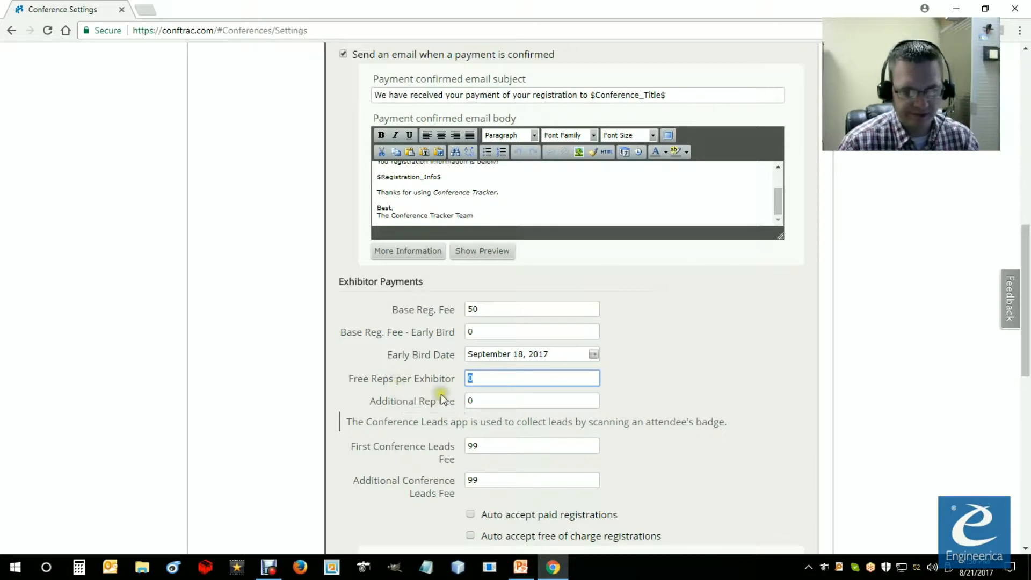
text(2)
click(481, 401)
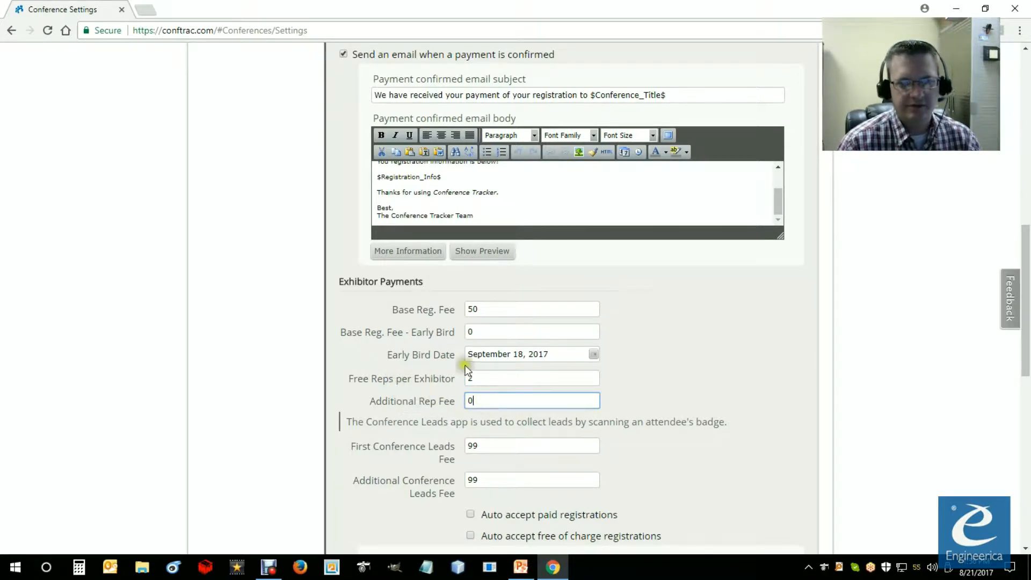
click(475, 378)
click(491, 403)
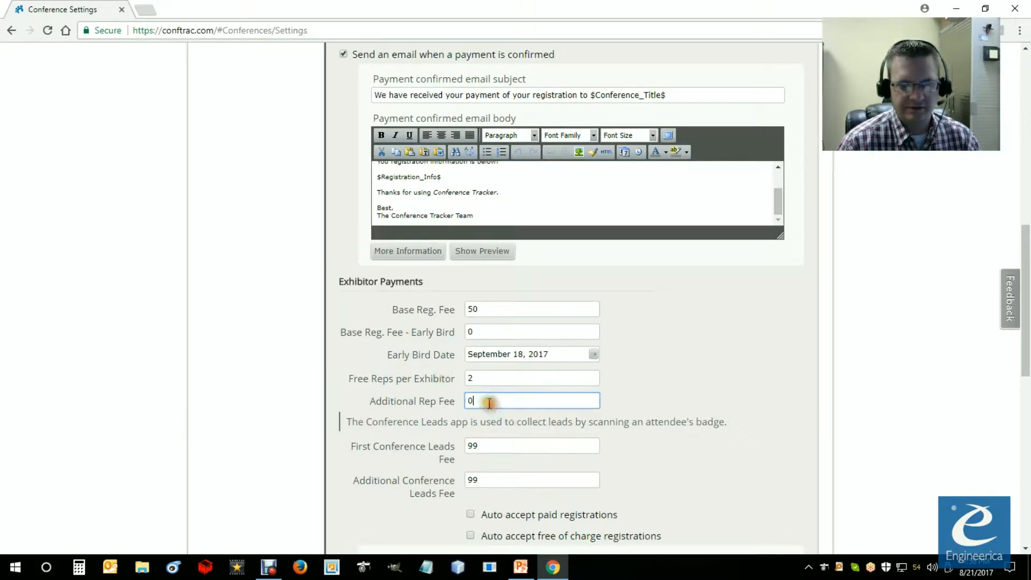
click(466, 378)
click(468, 400)
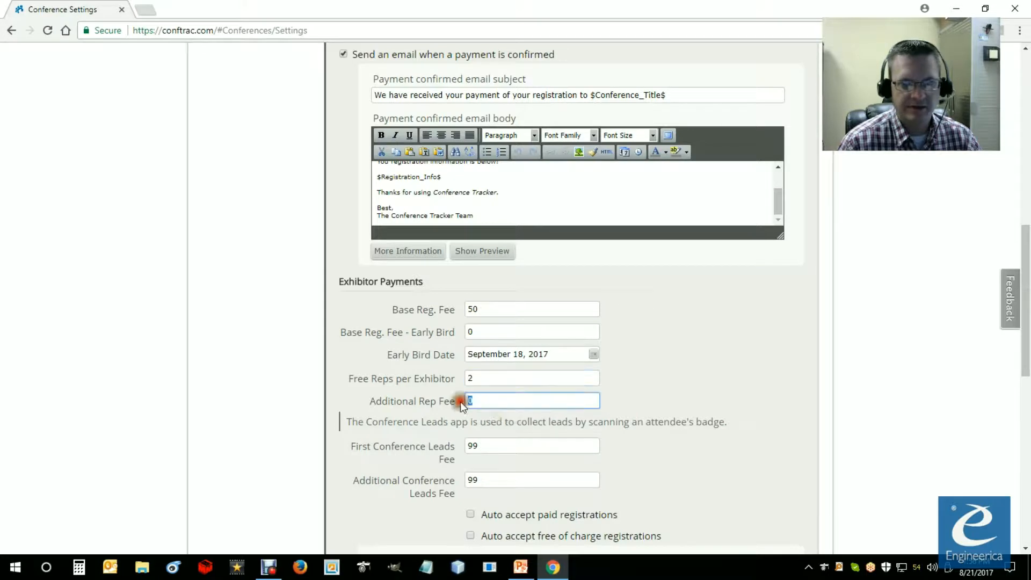
Step: Clear the number of free reps per exhibitor and set the additional rep fee to 40
click(468, 378)
key(BackSpace)
click(466, 401)
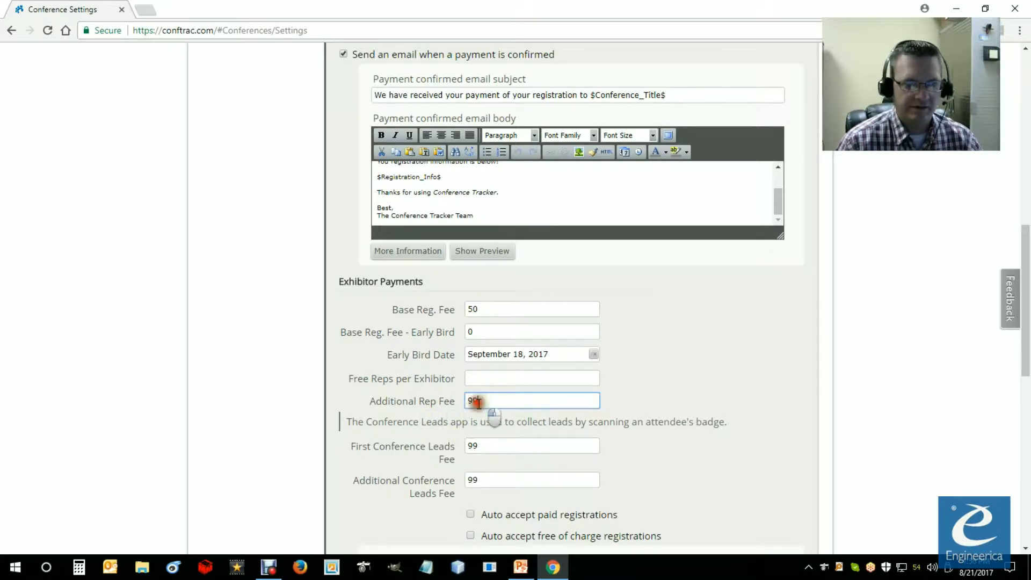
double_click(473, 402)
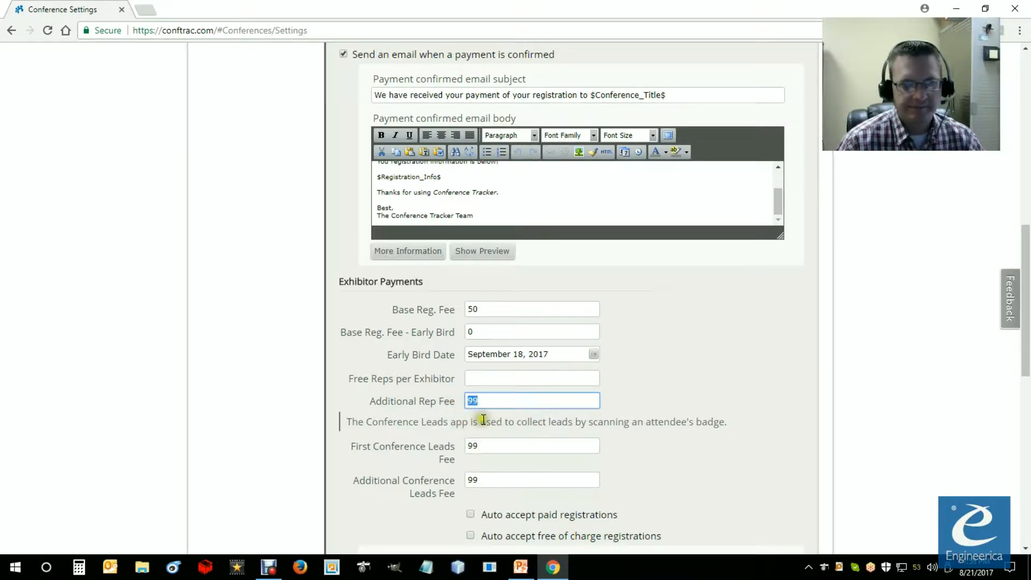
text(49)
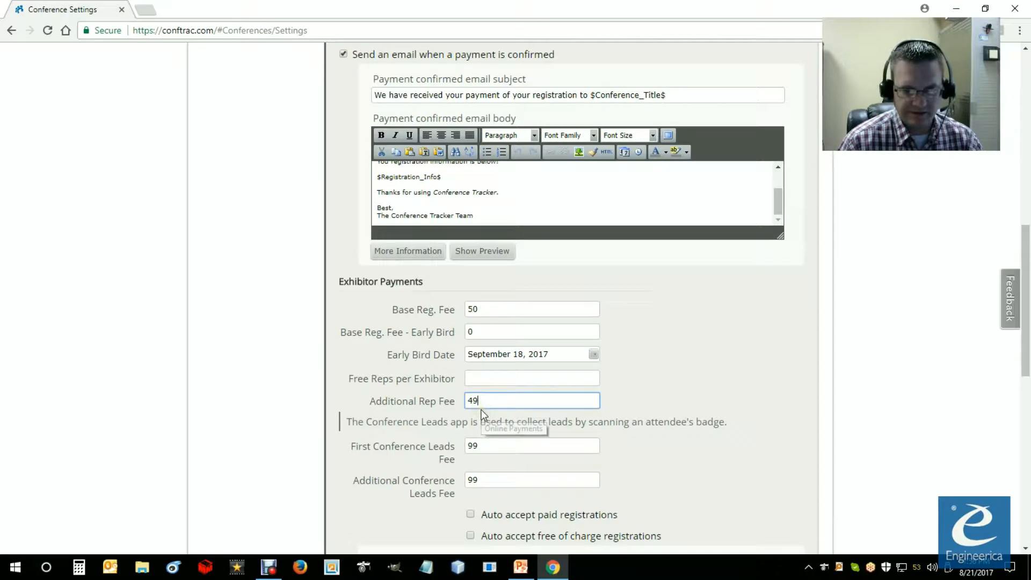
key(BackSpace)
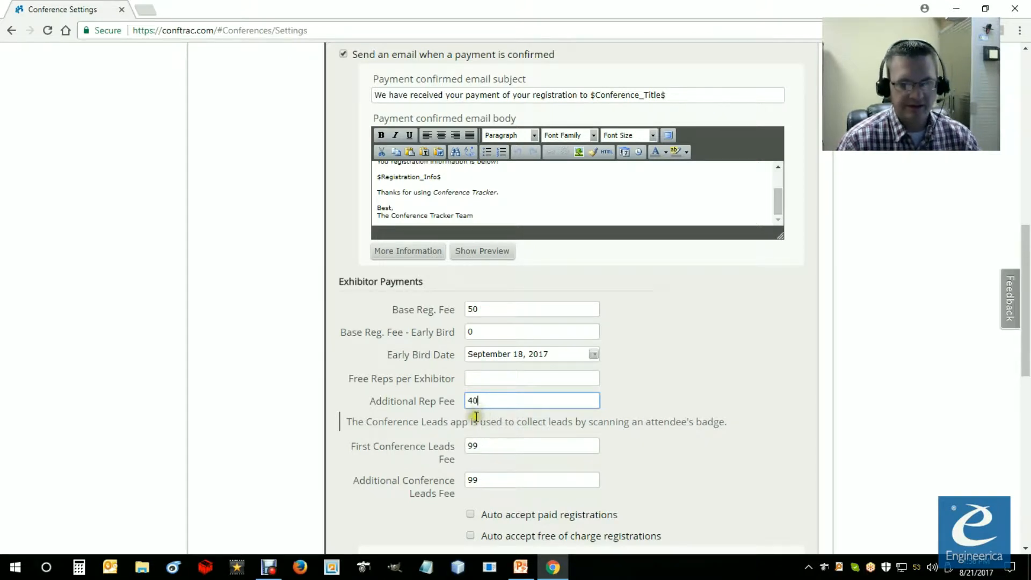
click(485, 445)
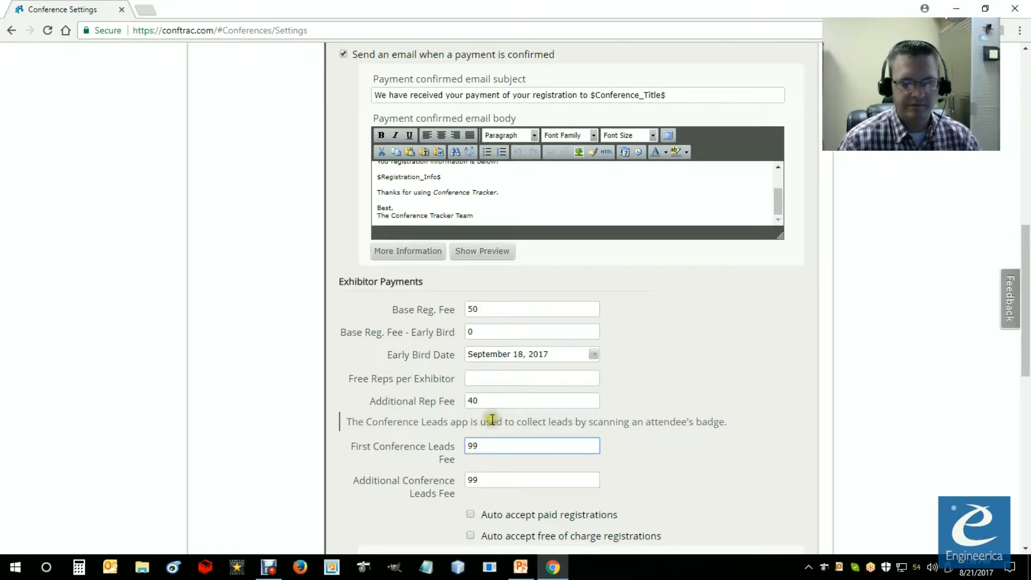
double_click(477, 403)
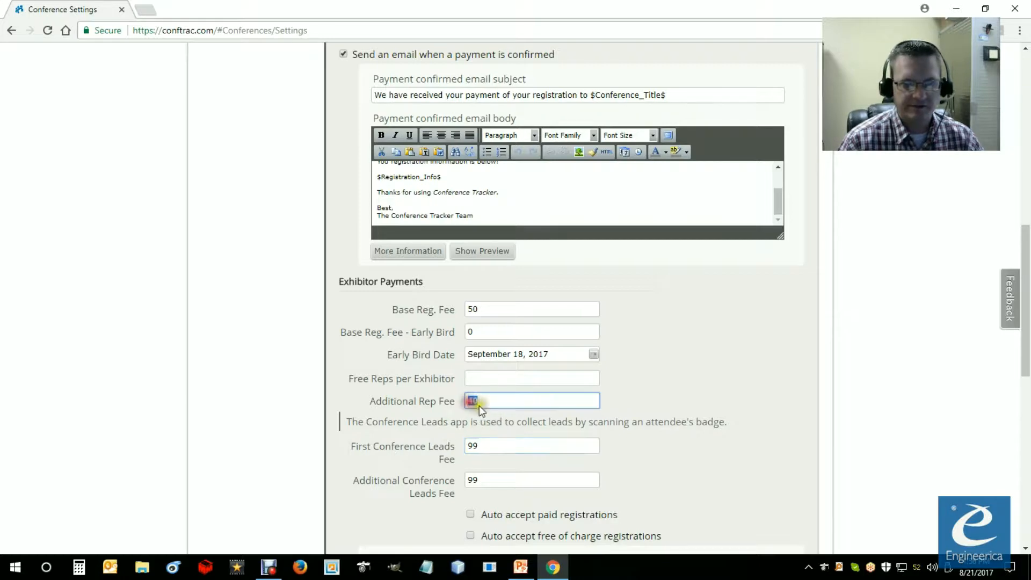
click(479, 384)
click(494, 405)
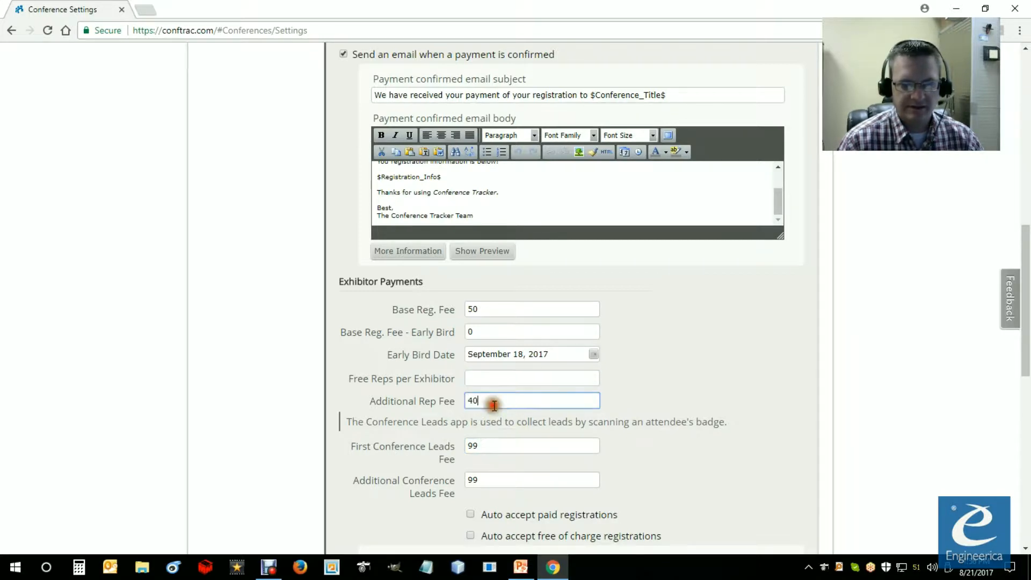
Step: Examine the note on the Conference Leads app and the first Conference Leads fee under the exhibitor payments
scroll(494, 405, down, 3)
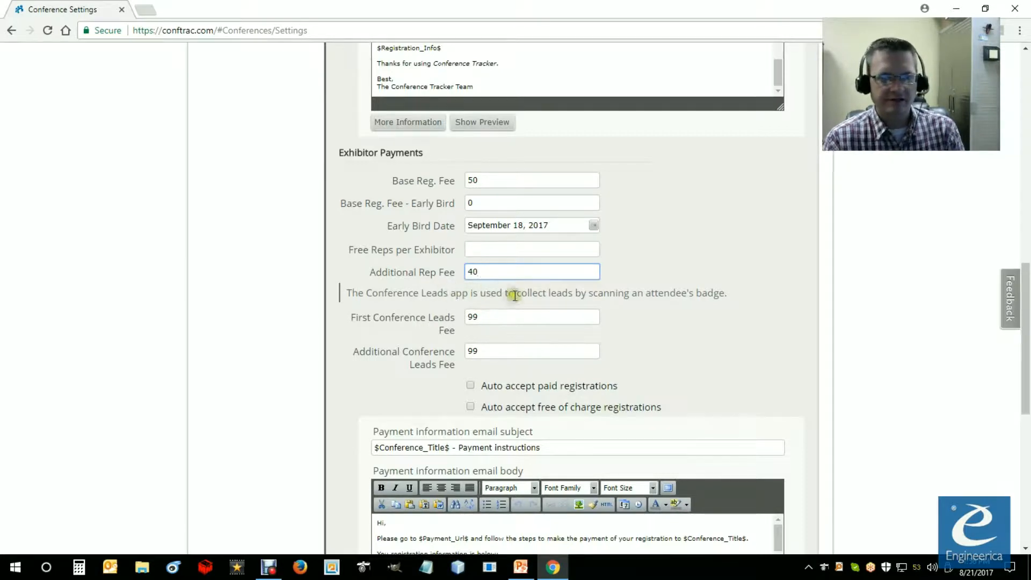
click(486, 318)
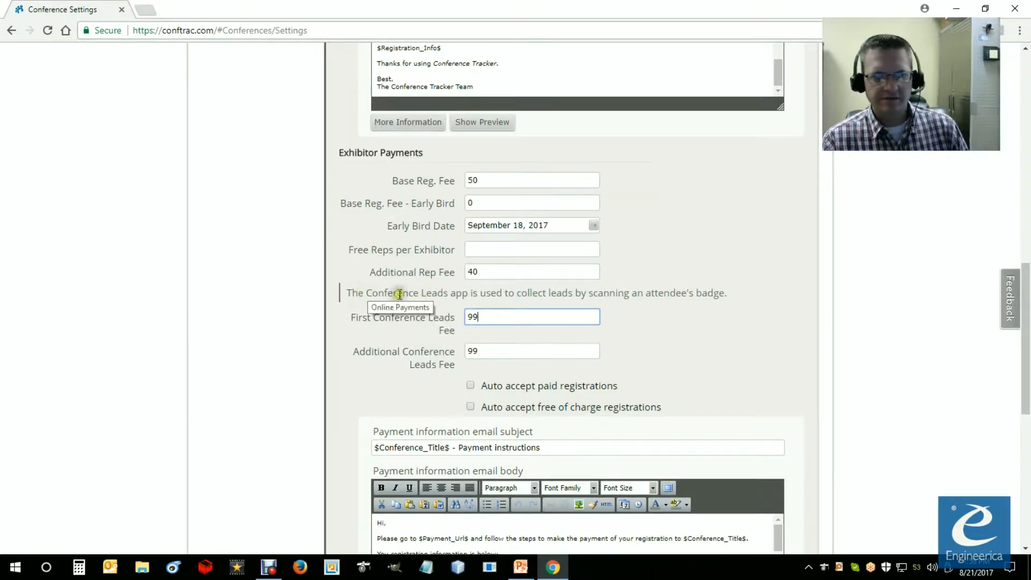
drag(346, 293, 727, 296)
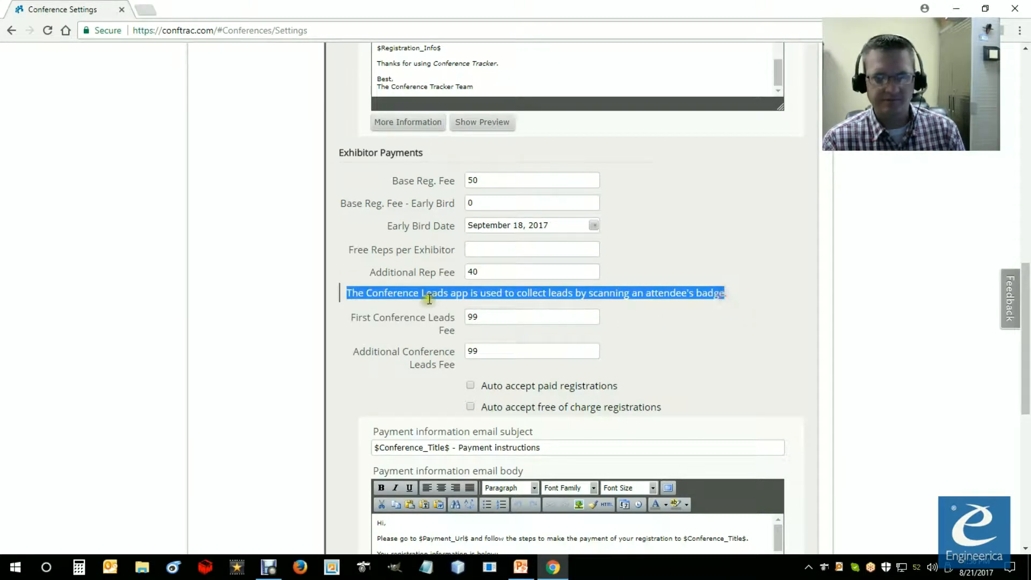
click(468, 301)
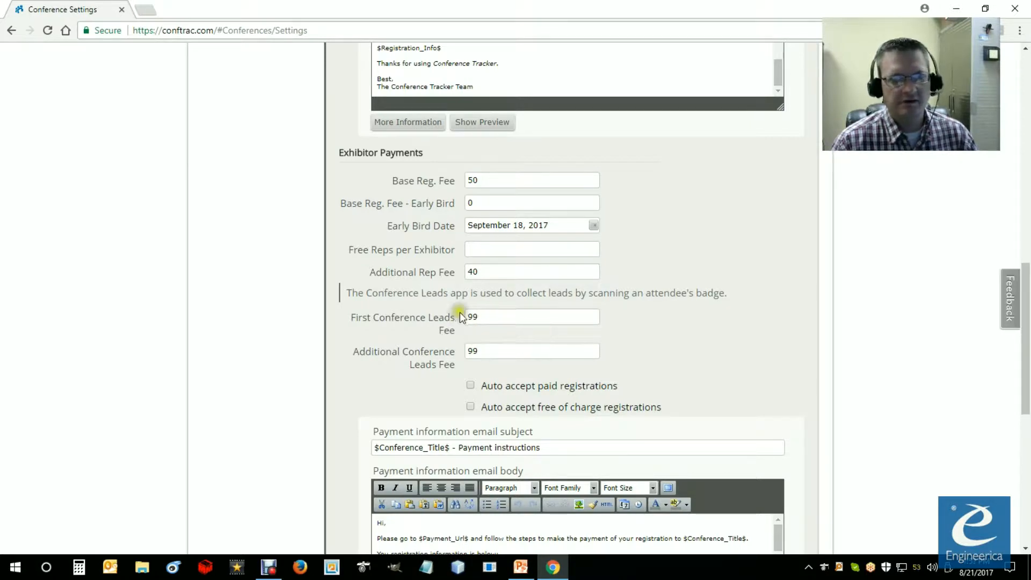
double_click(502, 318)
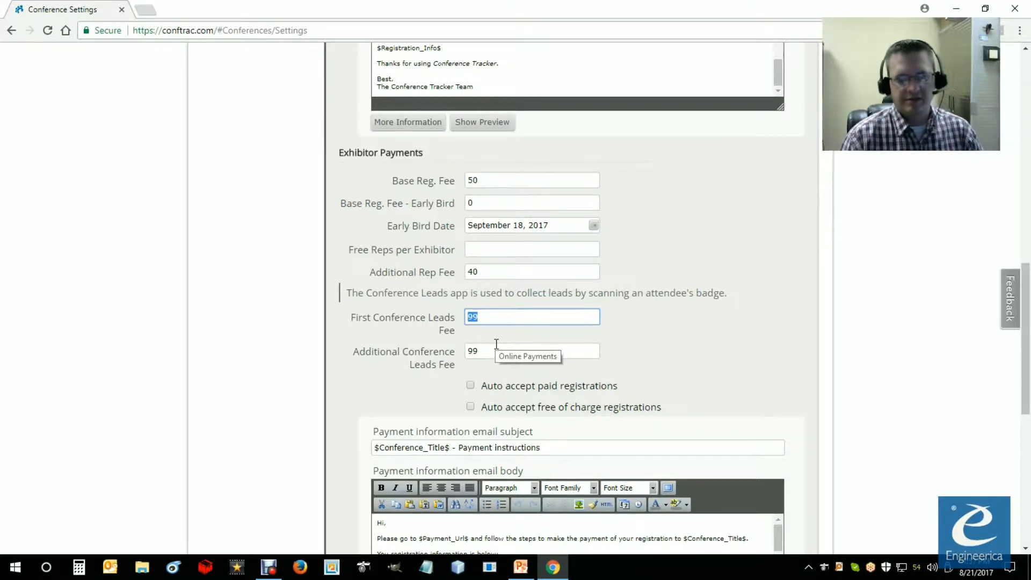
Step: Set both the first and the additional Conference Leads fees to 0
text(0)
double_click(472, 351)
text(0)
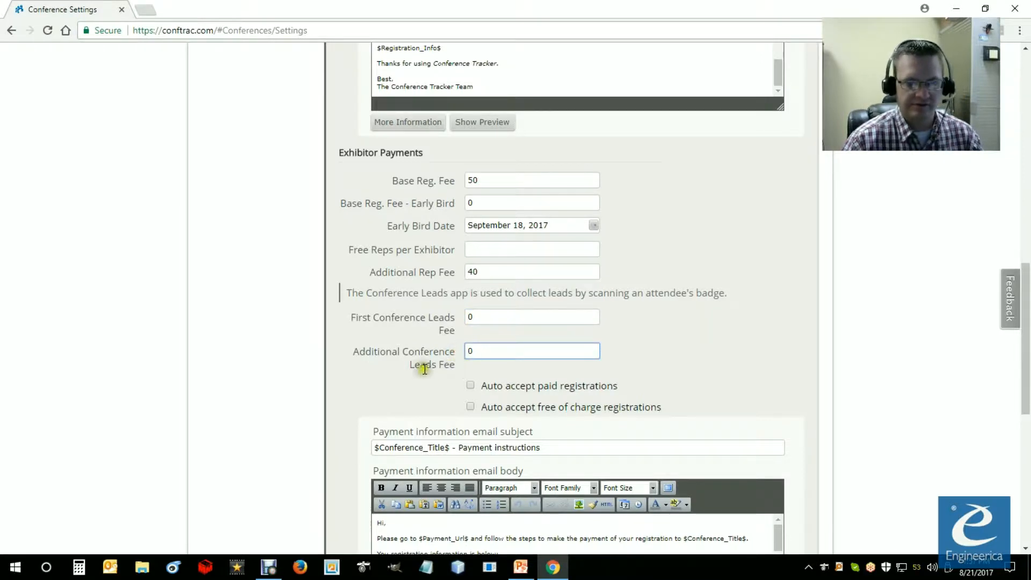
Step: Set the first Conference Leads fee to 169 and the additional Conference Leads fee to 129
double_click(473, 317)
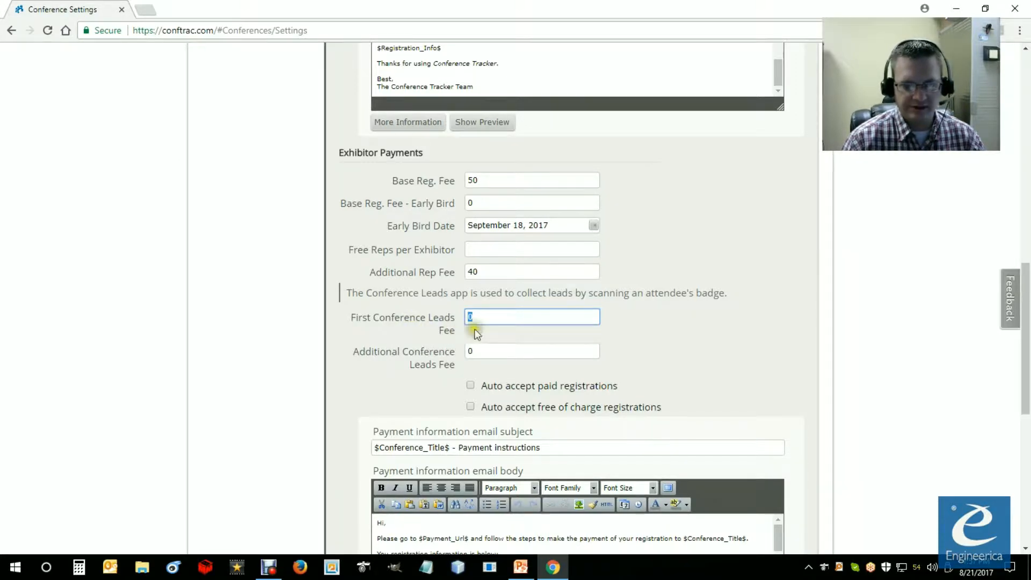
text(169)
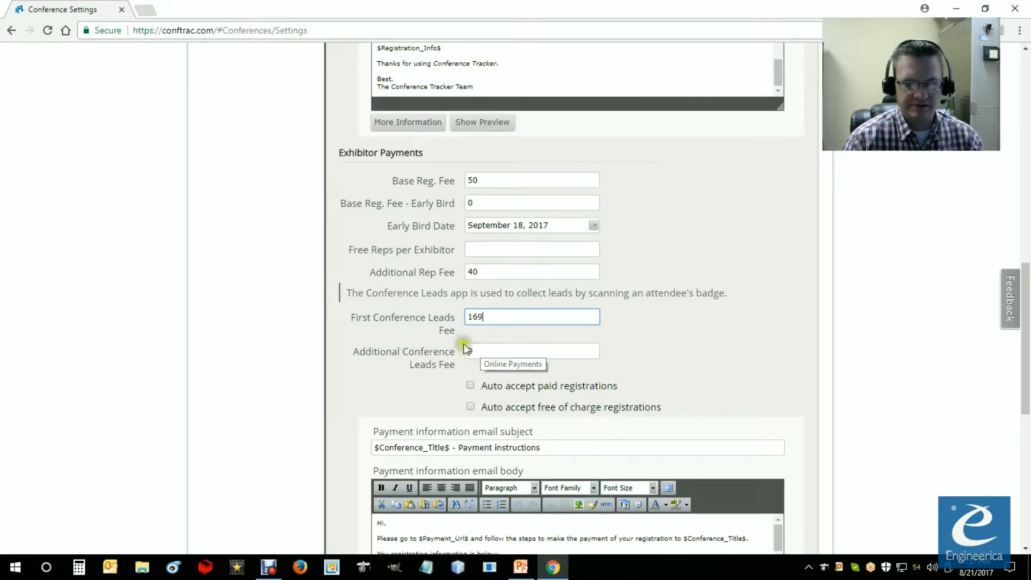
click(465, 352)
text(129)
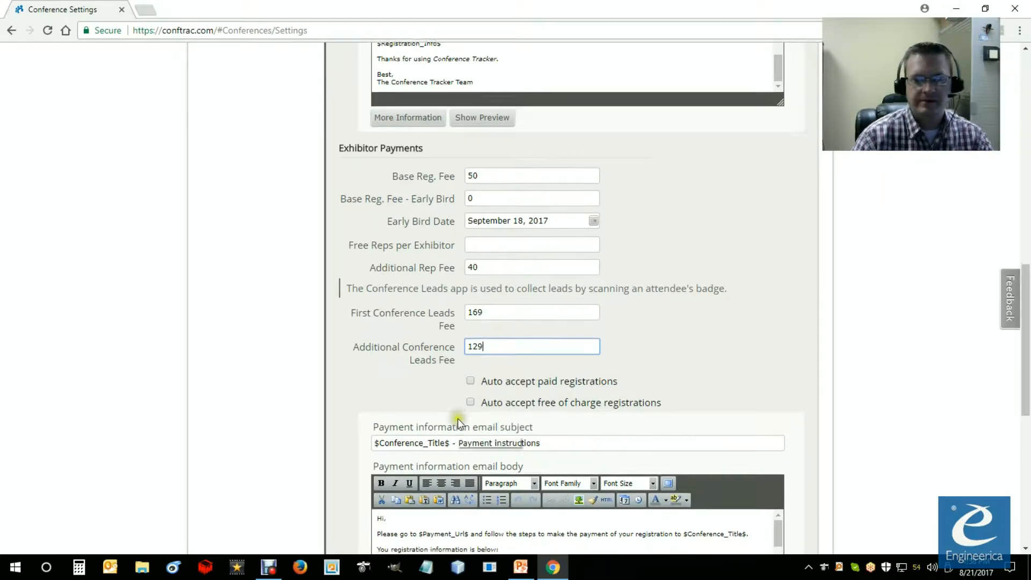
Step: Enable automatic acceptance of paid registrations and the email sent when a payment is confirmed
scroll(495, 416, down, 3)
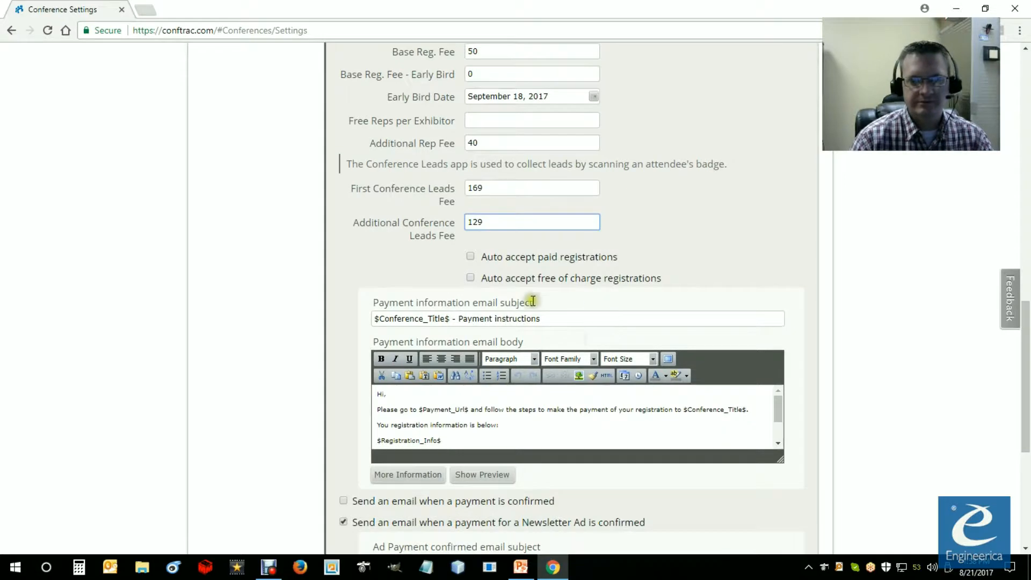
click(471, 257)
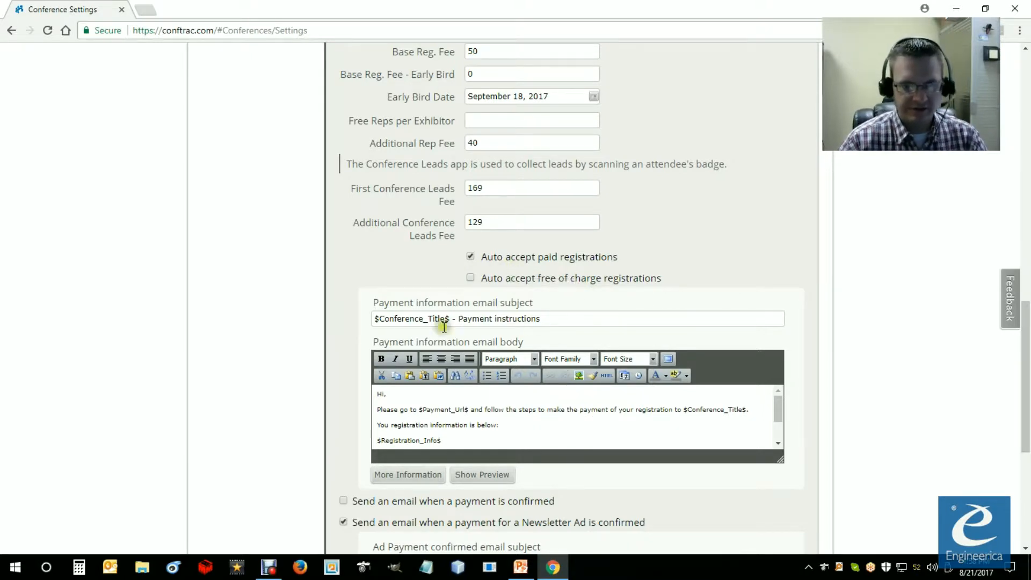
scroll(497, 386, down, 2)
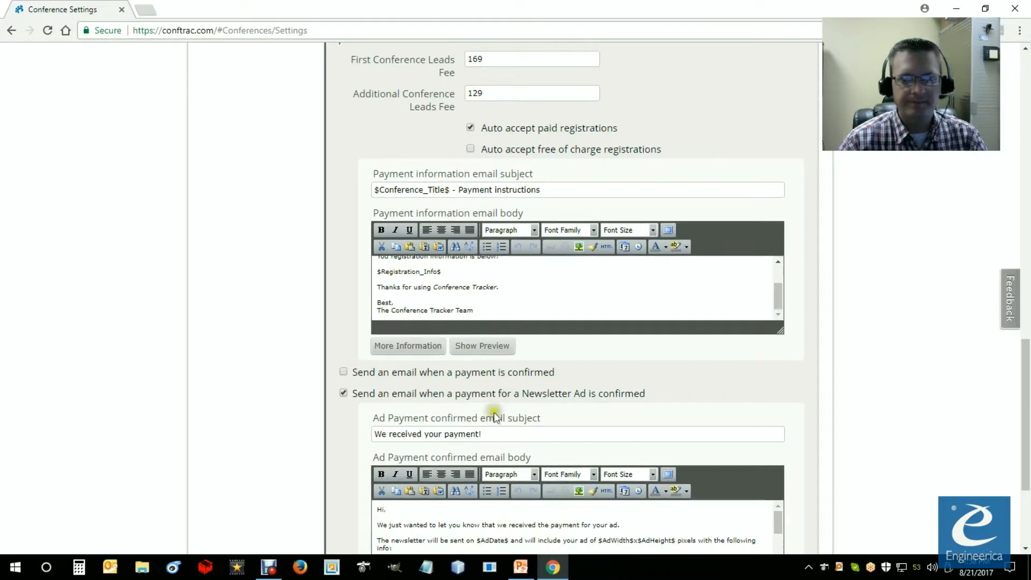
scroll(486, 401, down, 2)
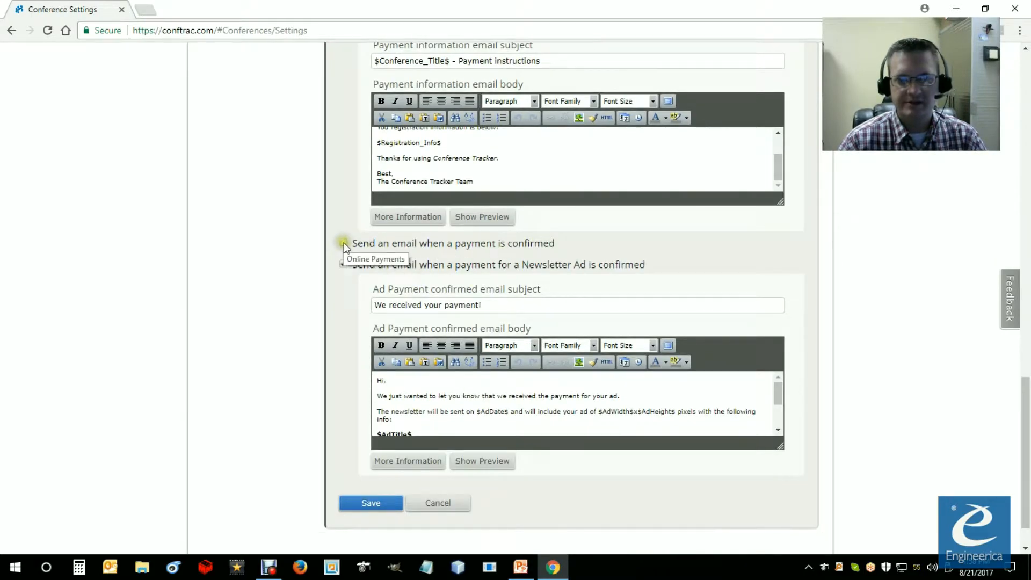
click(344, 243)
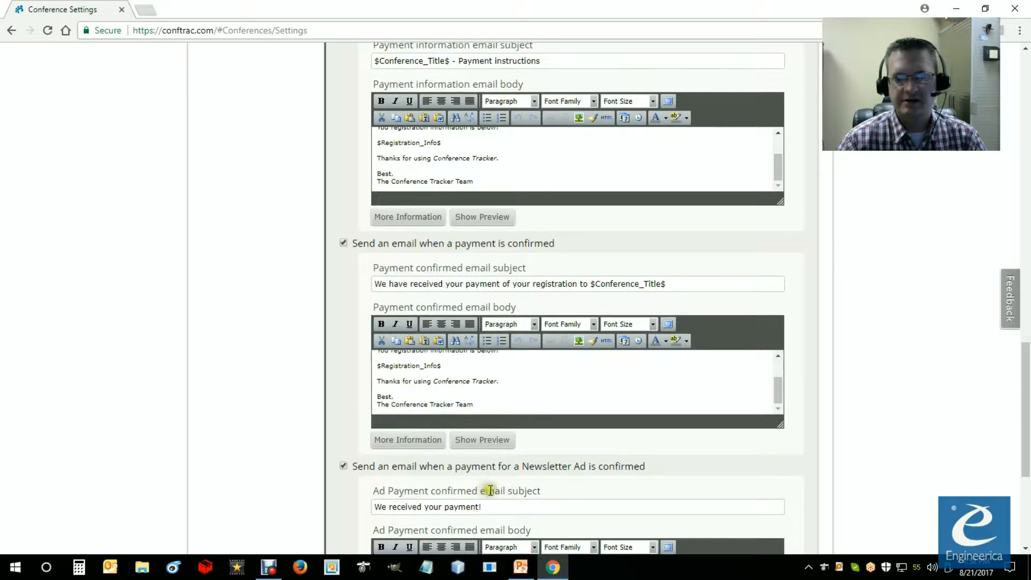
Step: Save the online payment settings of the conference
scroll(490, 490, down, 2)
scroll(451, 381, down, 2)
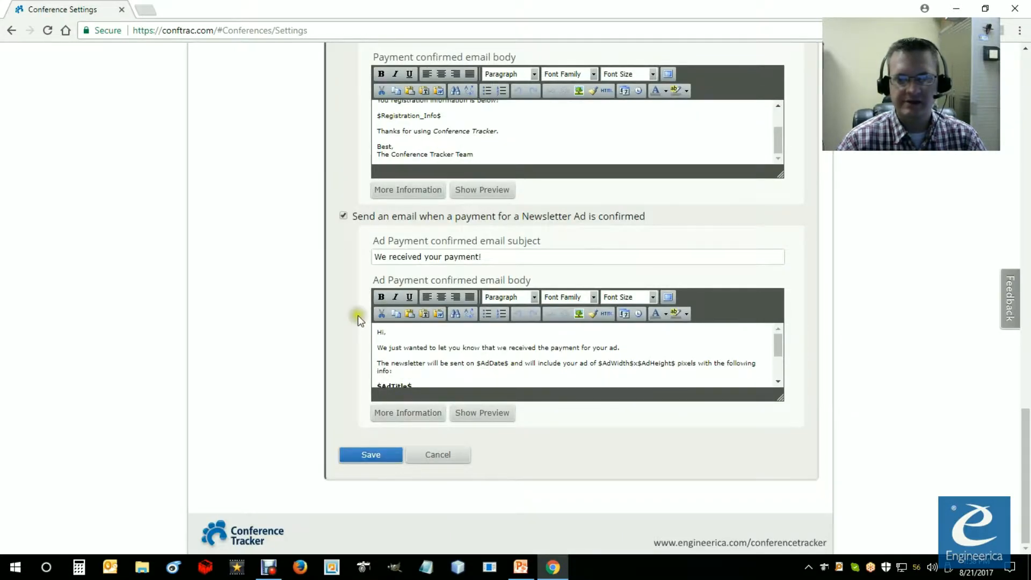
scroll(358, 322, up, 2)
scroll(357, 343, down, 2)
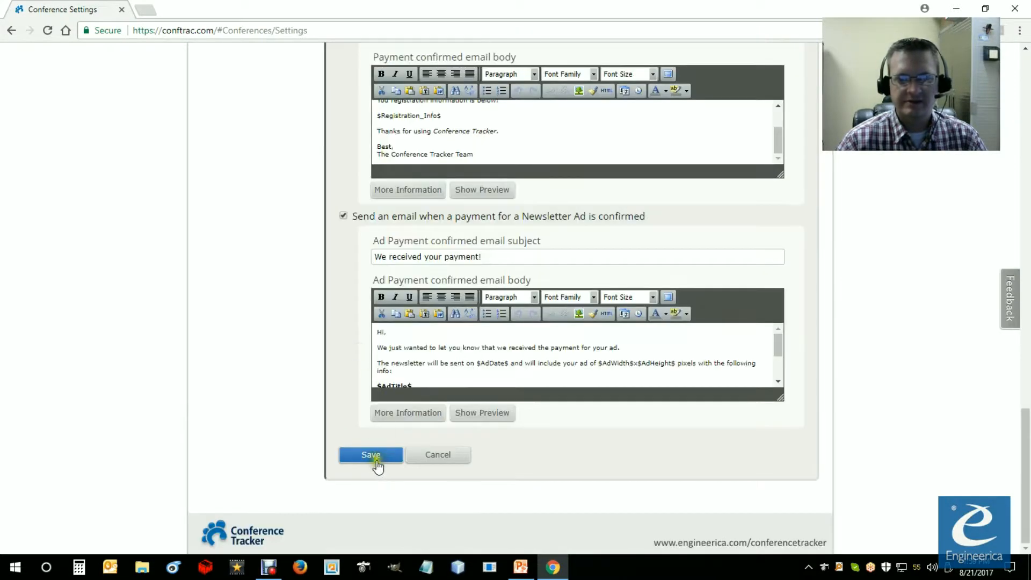
click(376, 458)
click(567, 119)
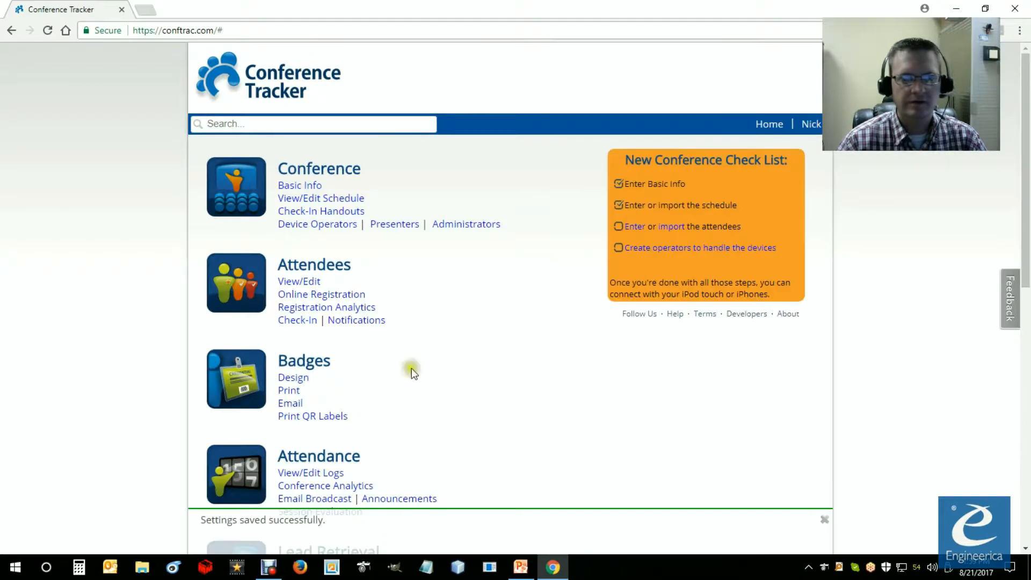
Step: Open the sharing options for the online exhibitor registration form under Lead Retrieval
scroll(322, 395, down, 3)
scroll(292, 341, up, 2)
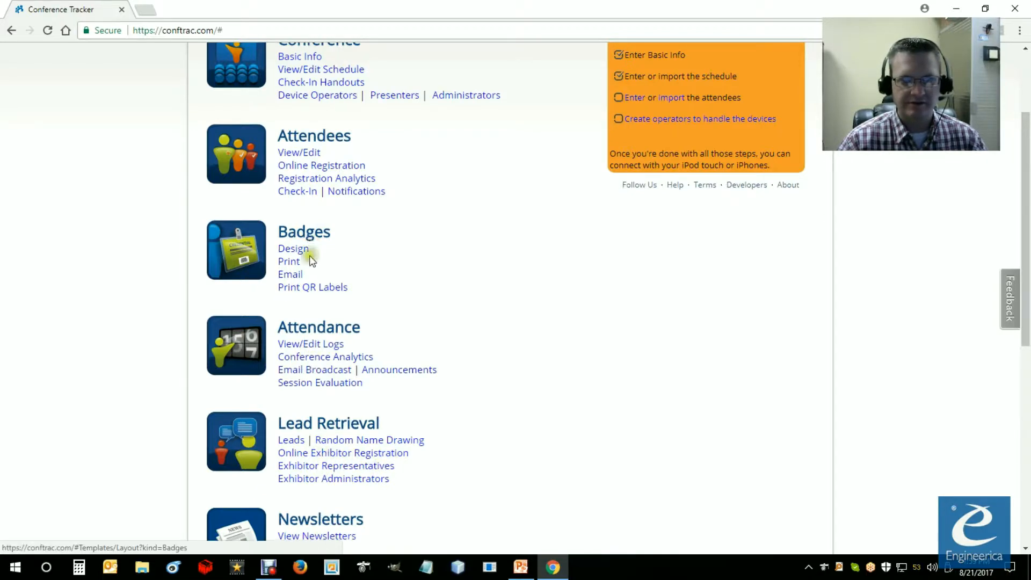
scroll(314, 398, up, 2)
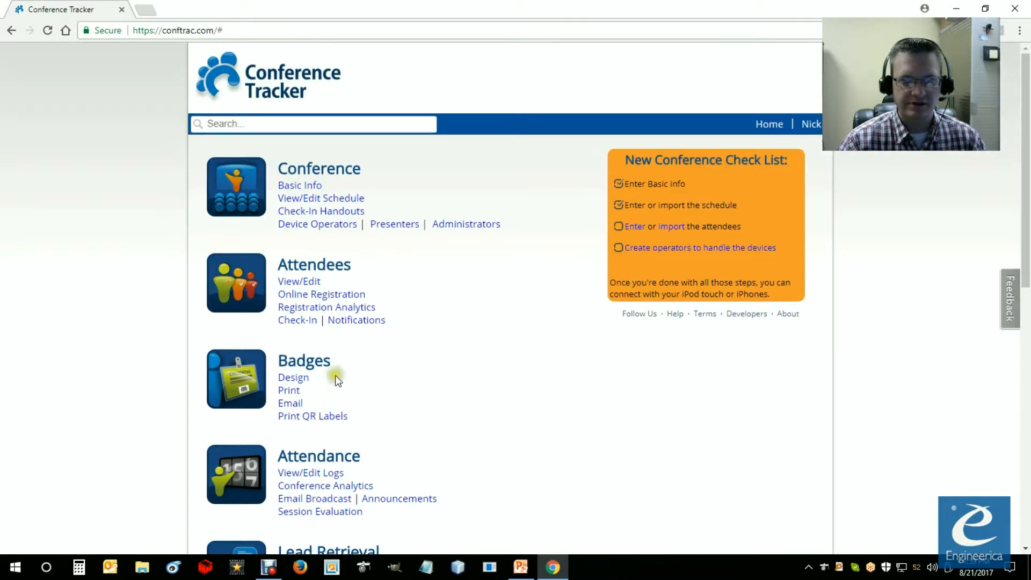
scroll(339, 375, down, 2)
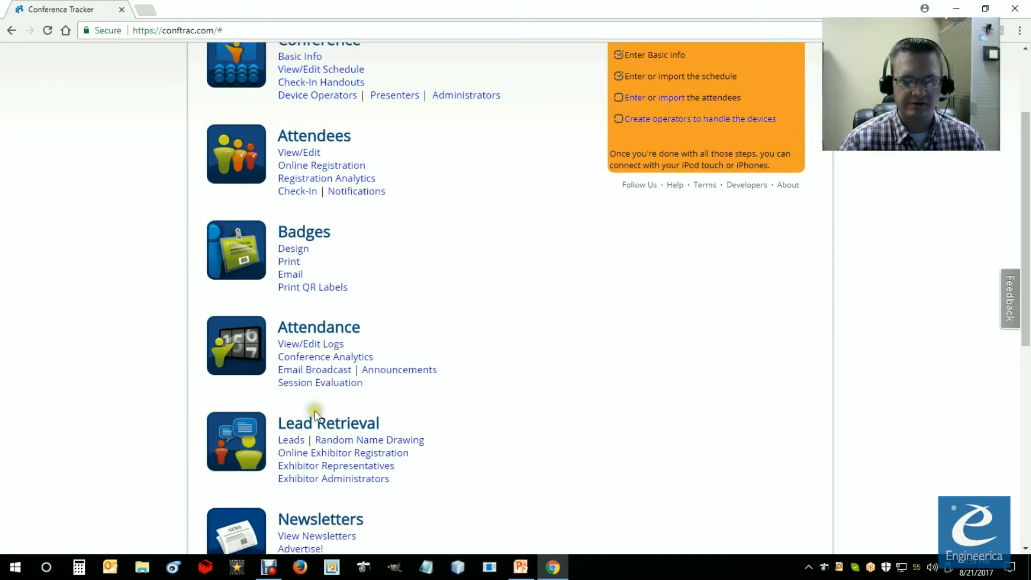
click(300, 453)
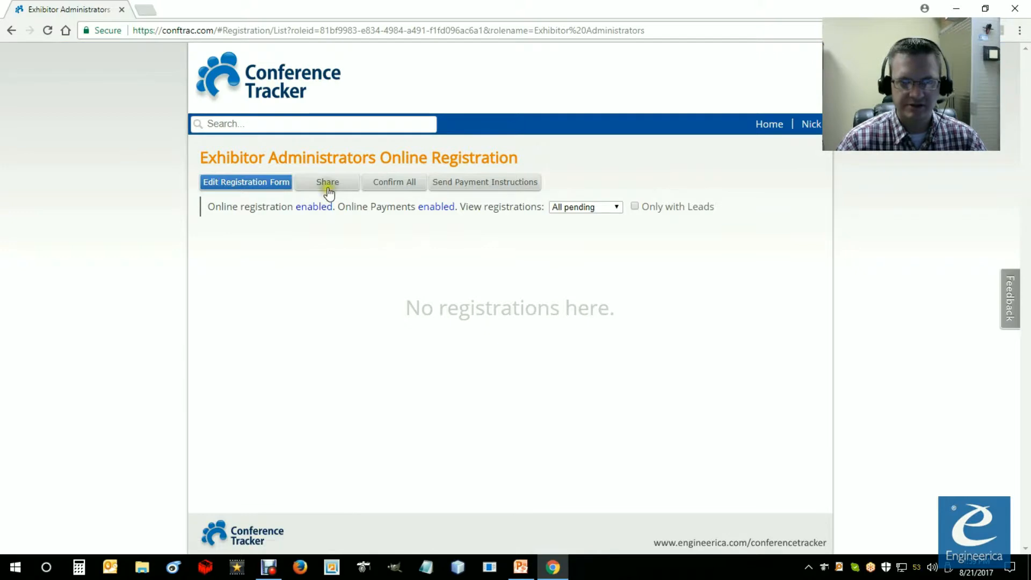
click(328, 183)
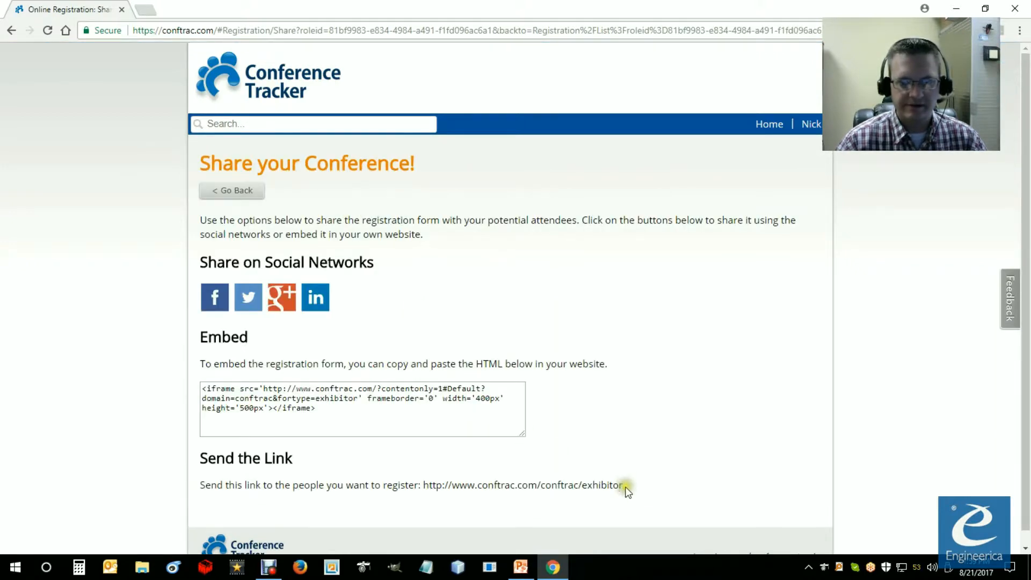
Step: Copy the exhibitor registration link meant for sending to the people who should register
drag(624, 486, 424, 486)
right_click(429, 490)
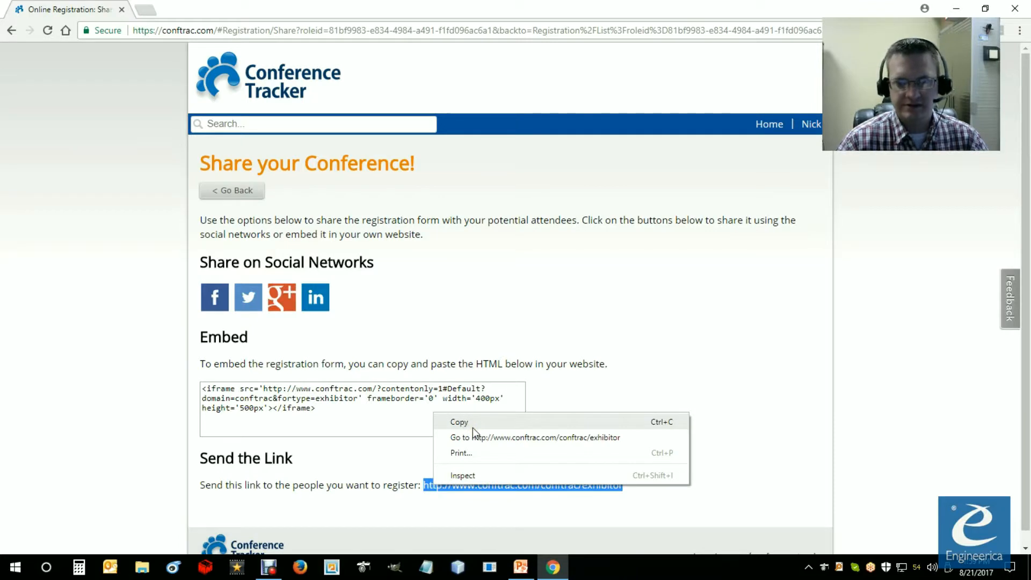
click(460, 422)
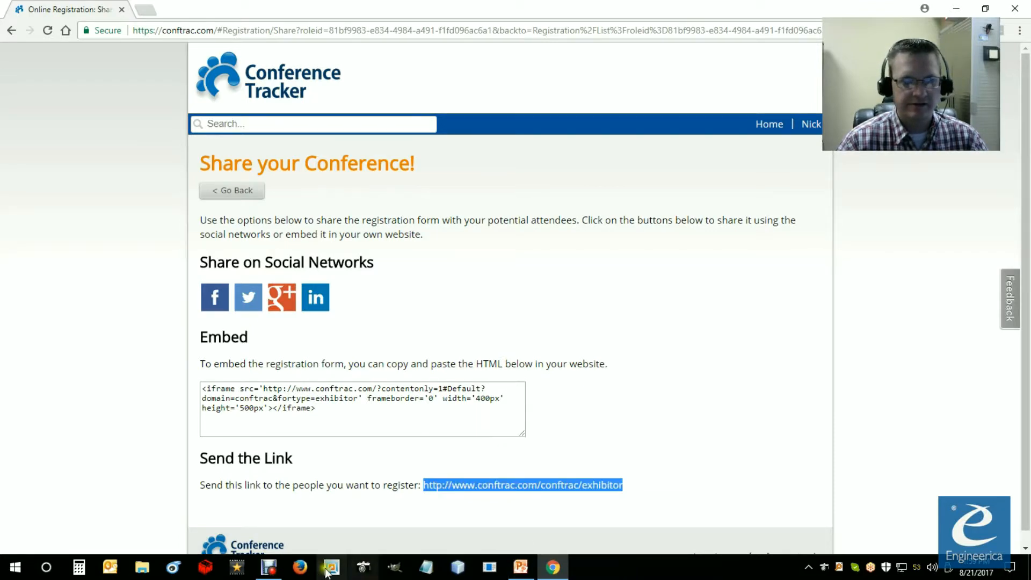
Step: Switch to Microsoft Edge and load the copied exhibitor registration link
click(48, 568)
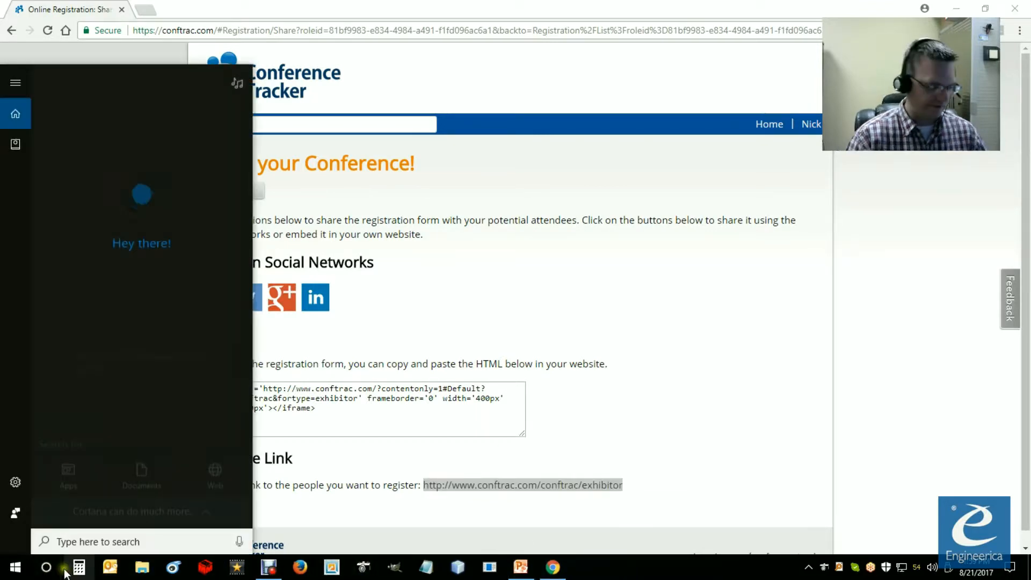
text(edge)
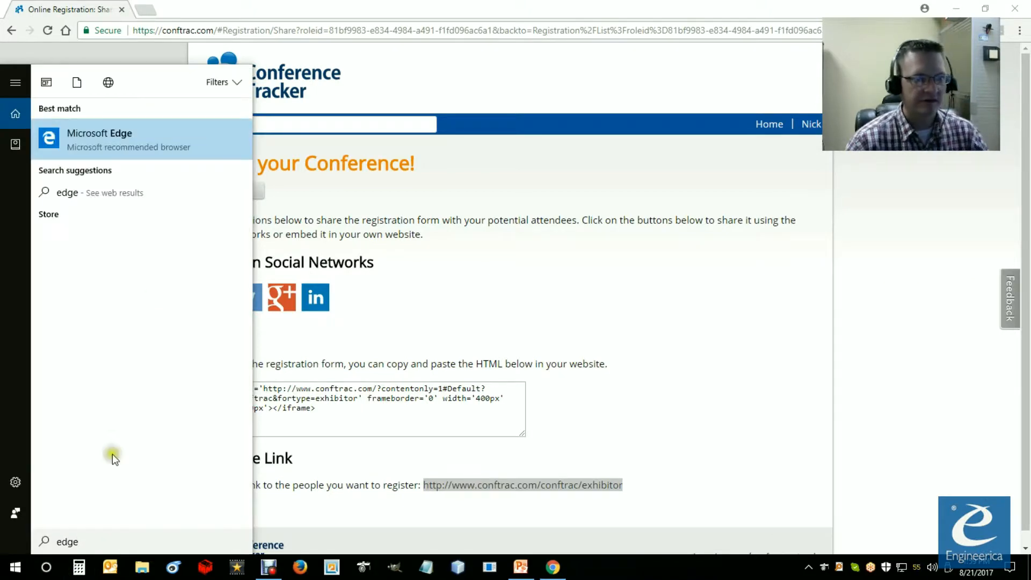
click(132, 134)
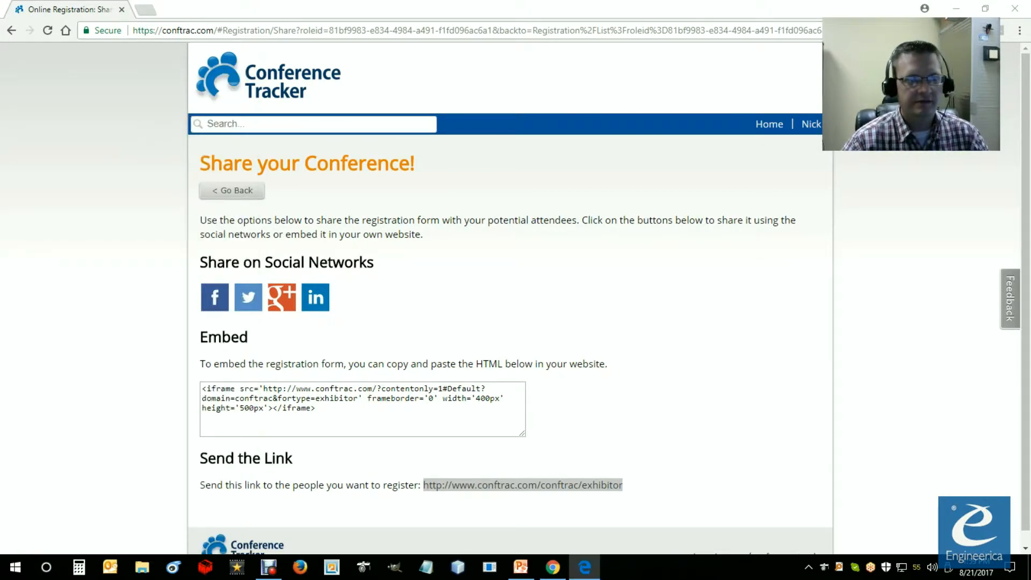
drag(776, 6, 749, 2)
click(313, 33)
click(259, 35)
right_click(258, 34)
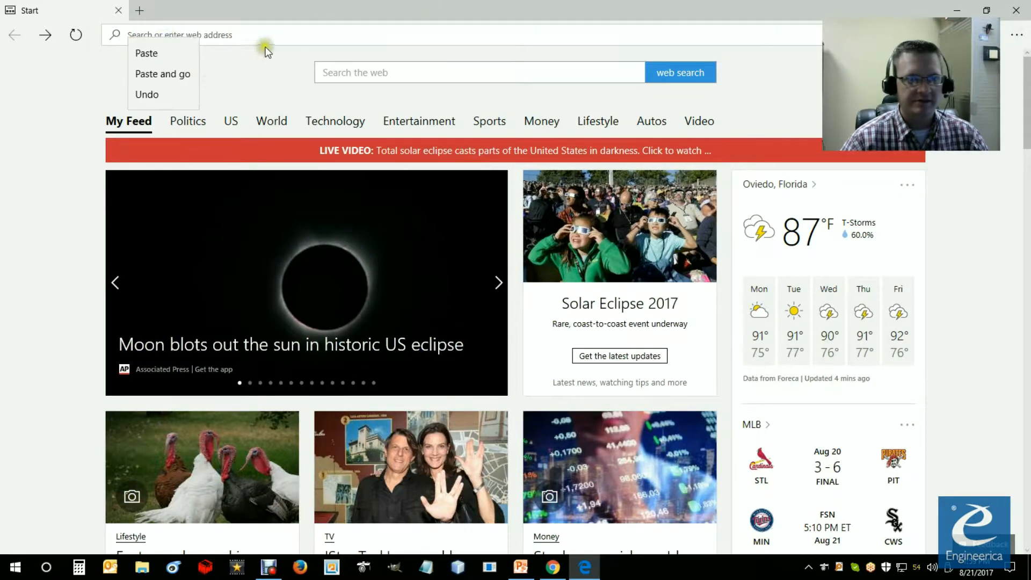
click(163, 73)
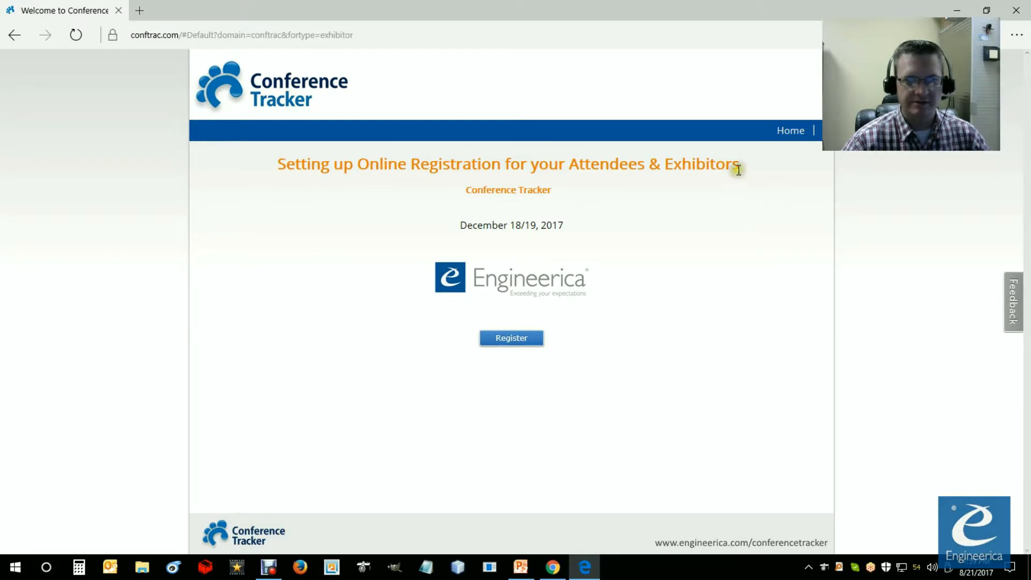
Step: Start the exhibitor registration and enter Engineerica as the company, plus the sales administrator's first name, last name and email
click(511, 340)
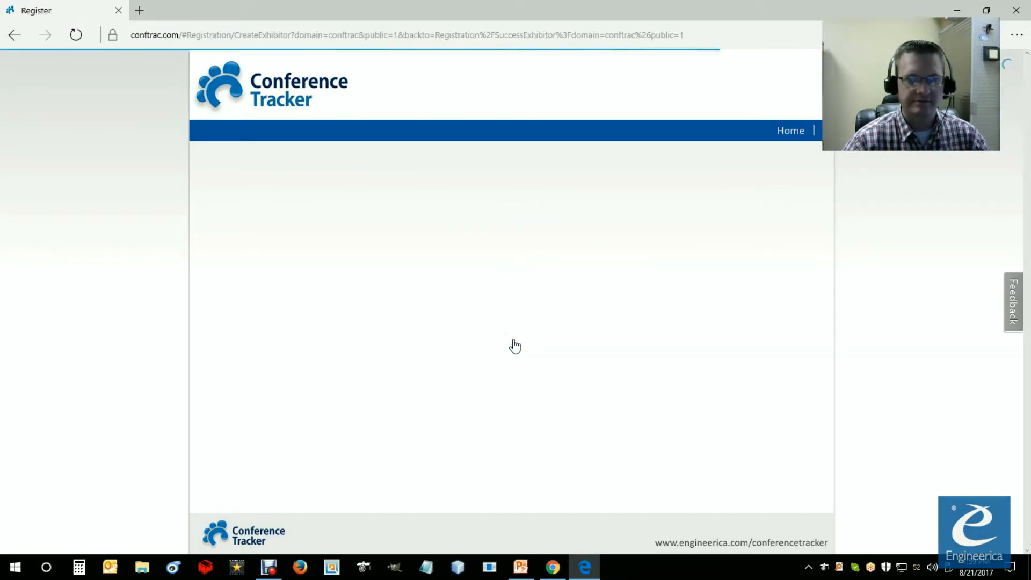
scroll(389, 288, down, 3)
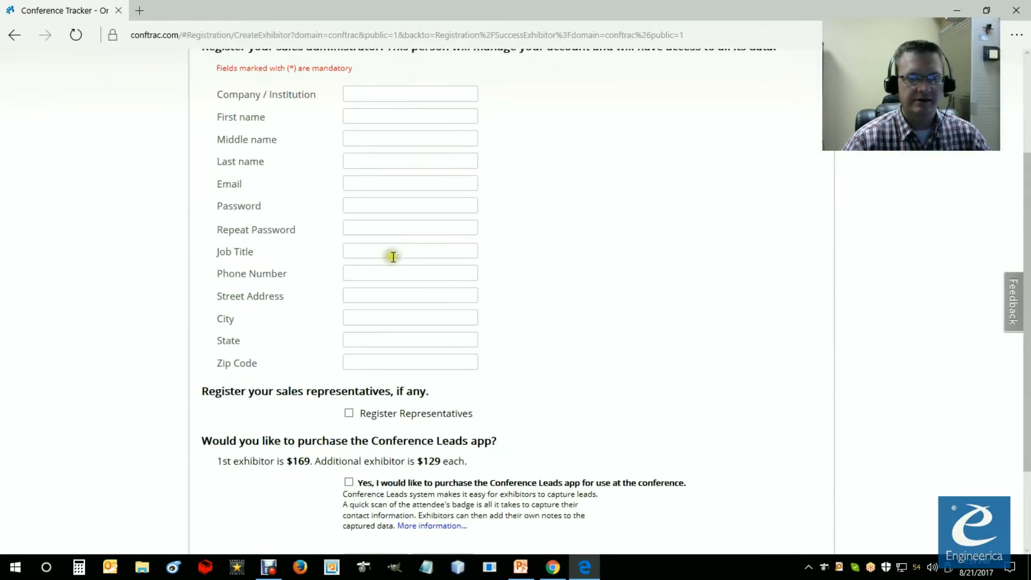
scroll(445, 316, up, 2)
click(362, 170)
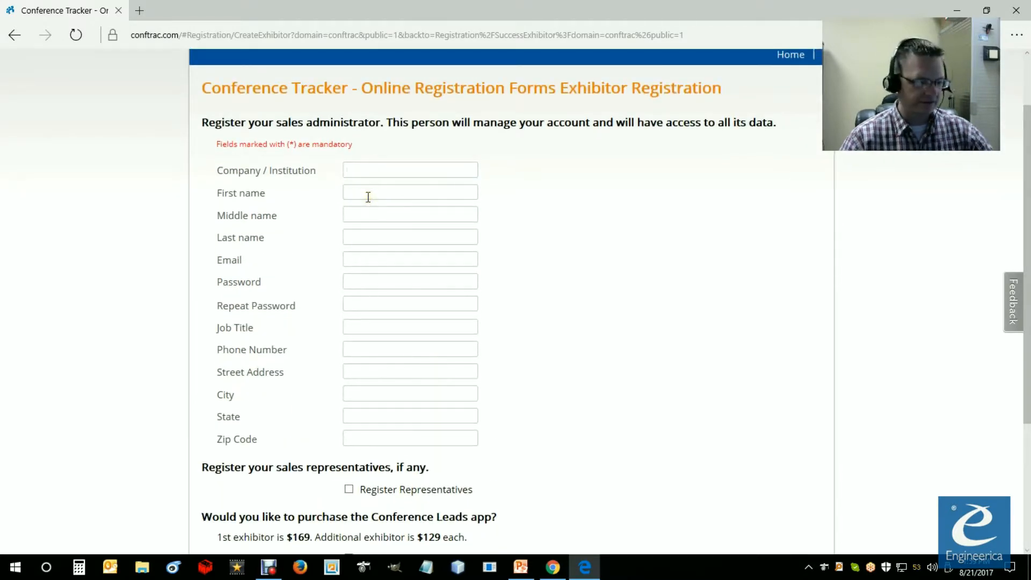
click(364, 196)
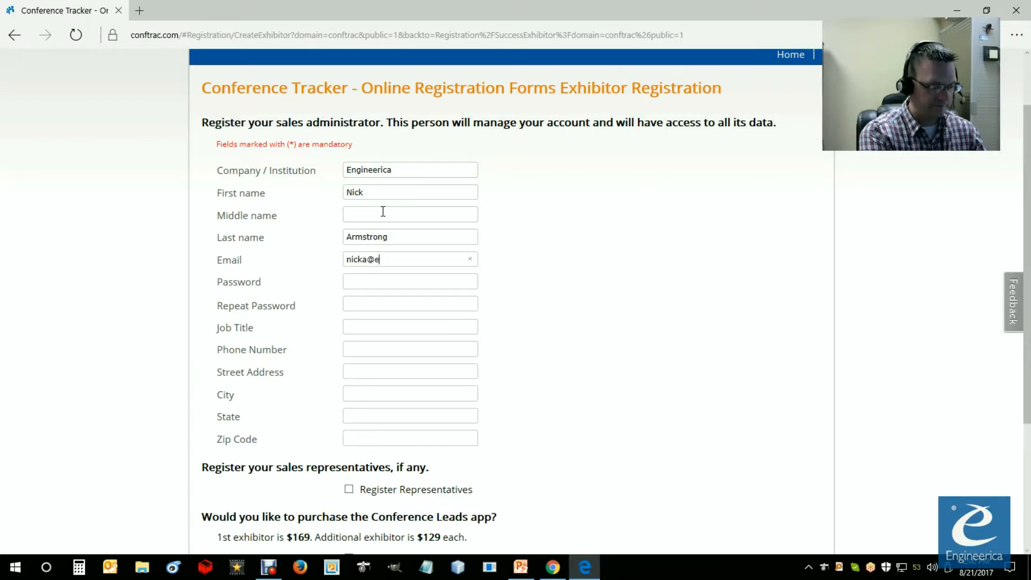
text(com)
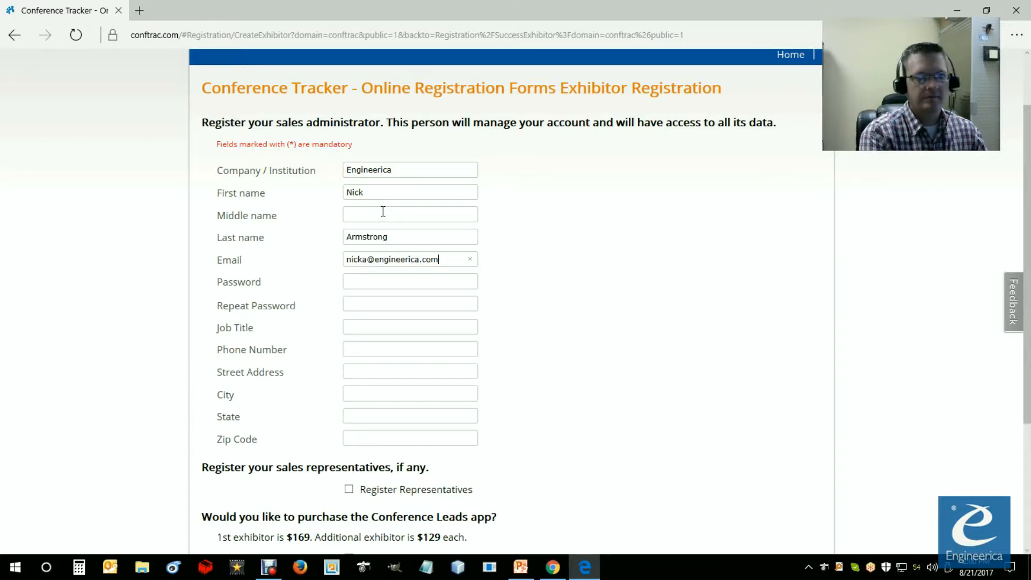
Step: Enable registration of sales representatives and fill in the first representative's first name, last name and email
scroll(456, 337, down, 3)
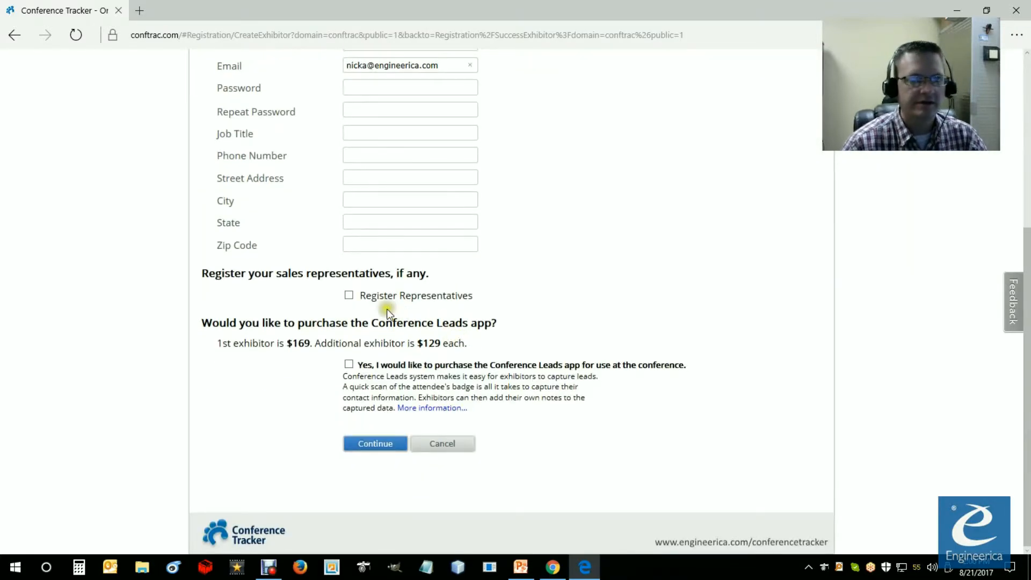
click(348, 301)
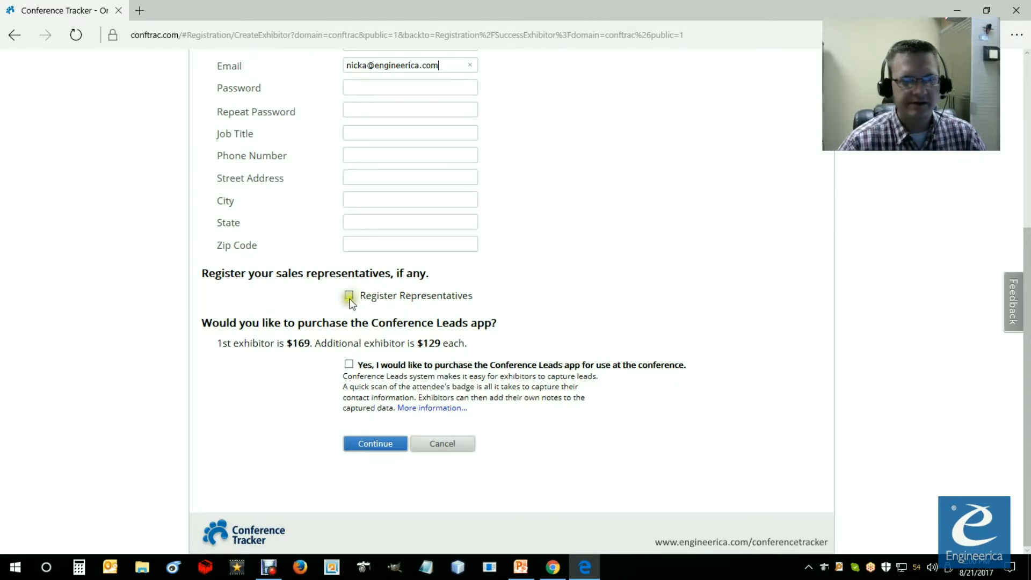
click(349, 295)
scroll(433, 340, down, 3)
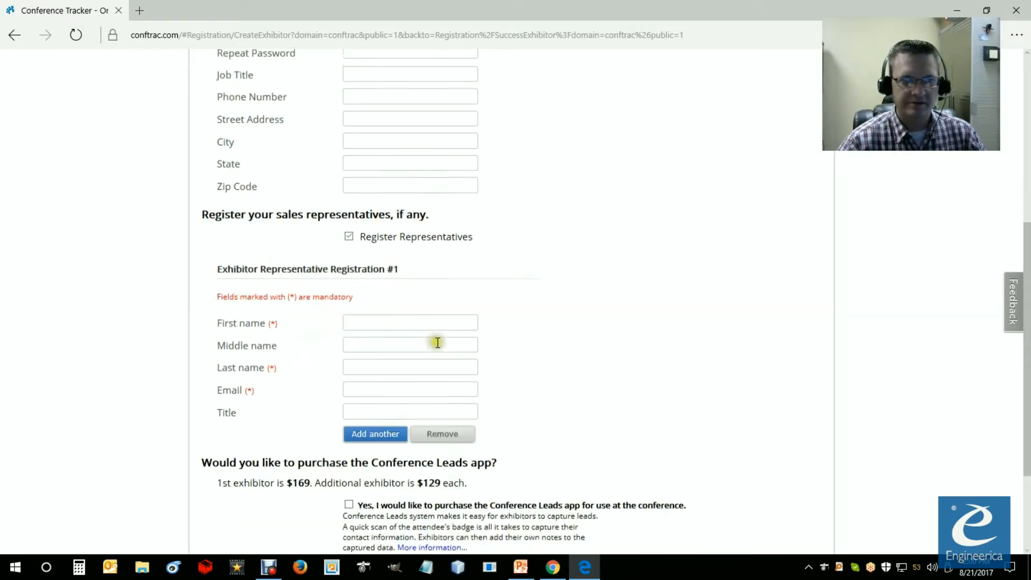
click(372, 228)
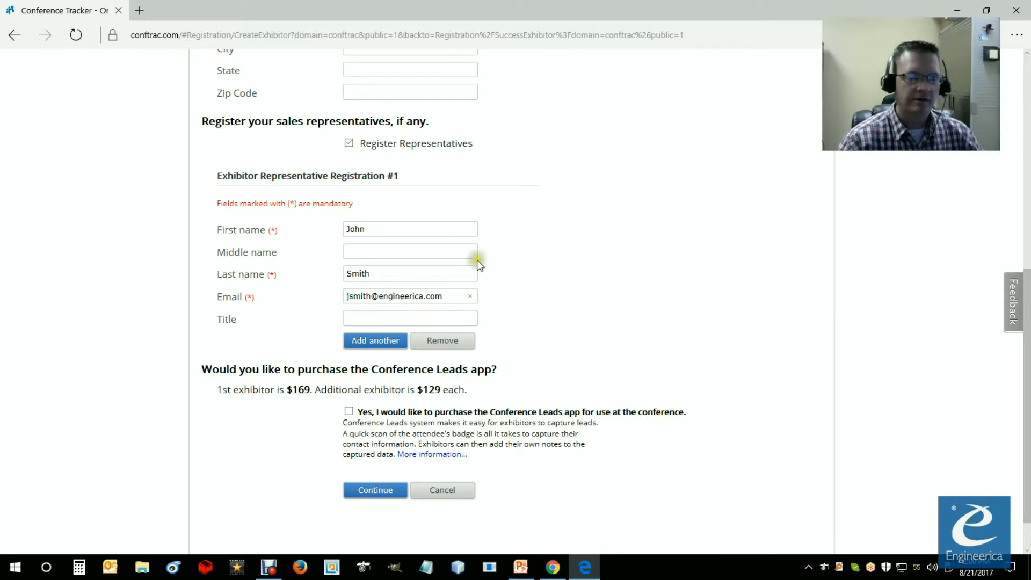
click(379, 314)
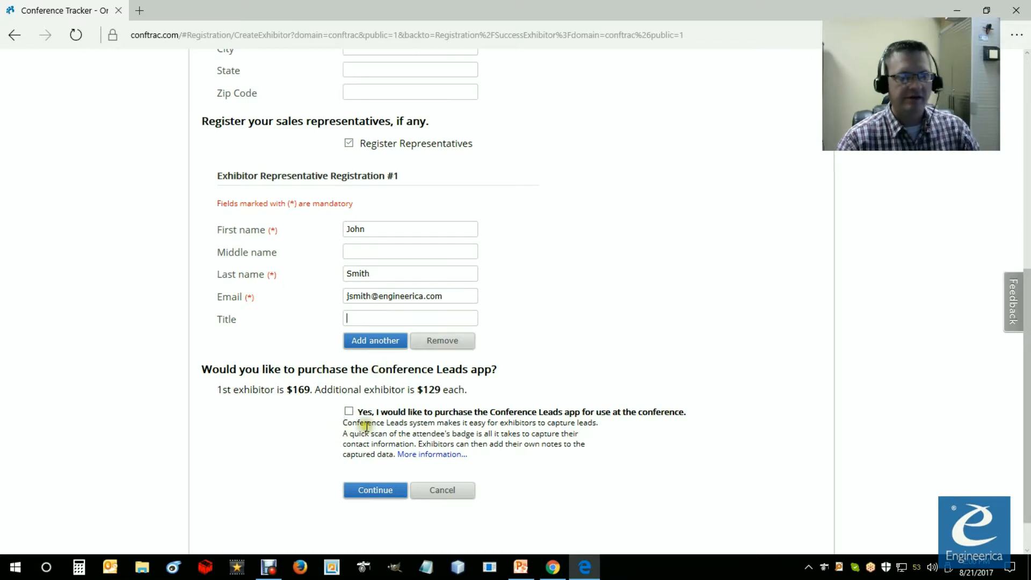
scroll(322, 397, down, 1)
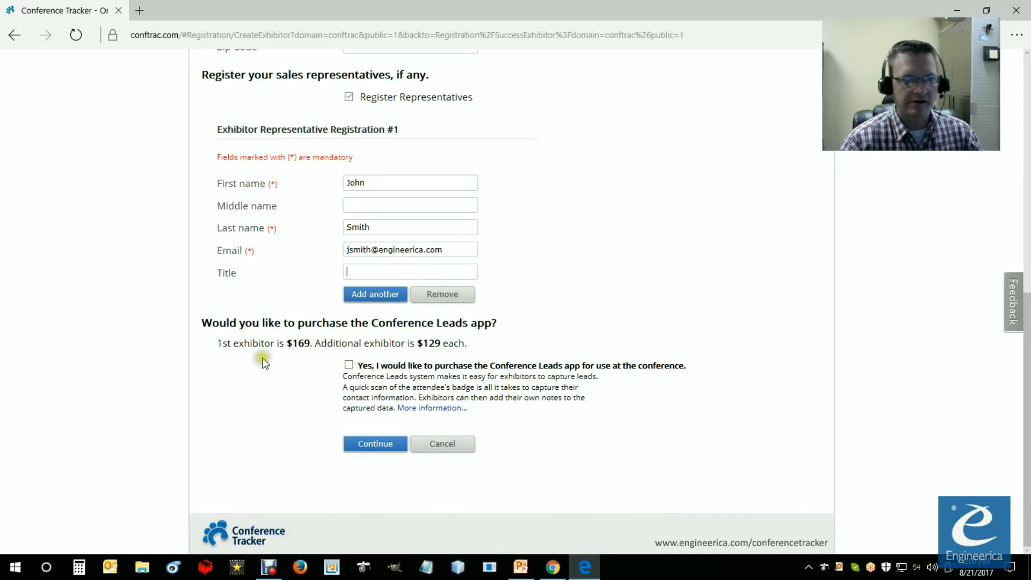
Step: Opt to purchase the Conference Leads app for use at the conference and continue the exhibitor registration
drag(292, 344, 470, 346)
click(370, 358)
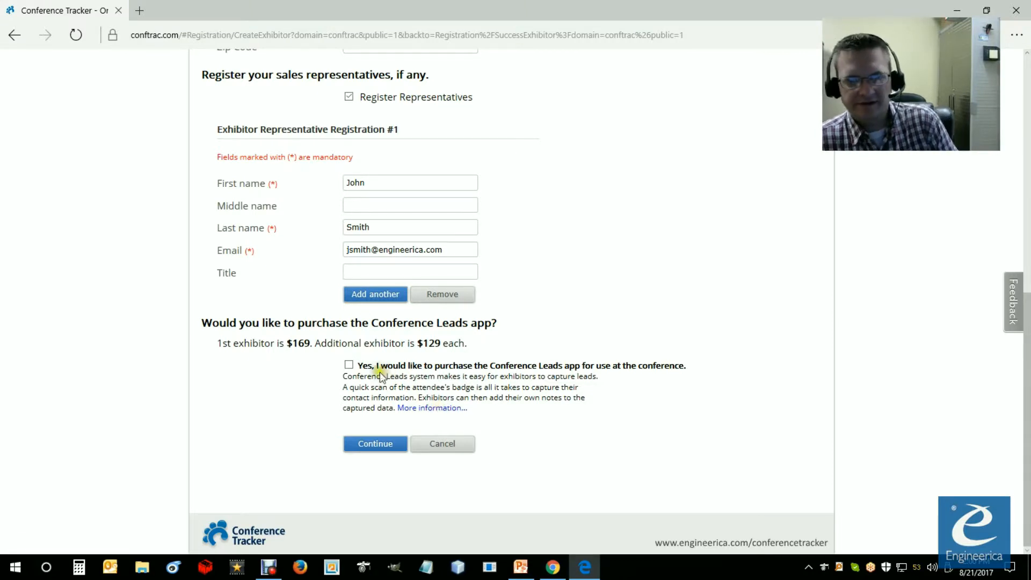
click(349, 365)
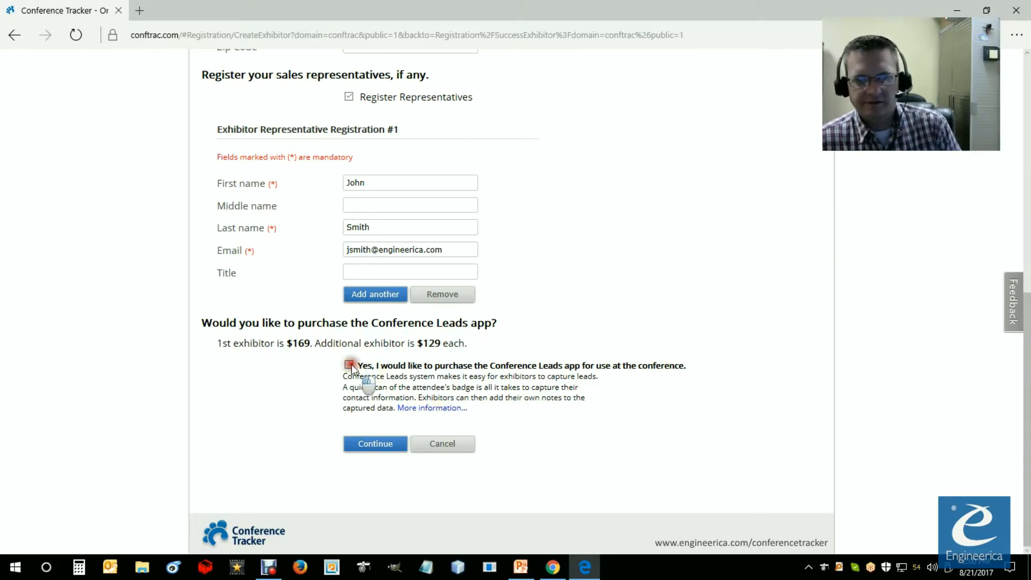
click(382, 444)
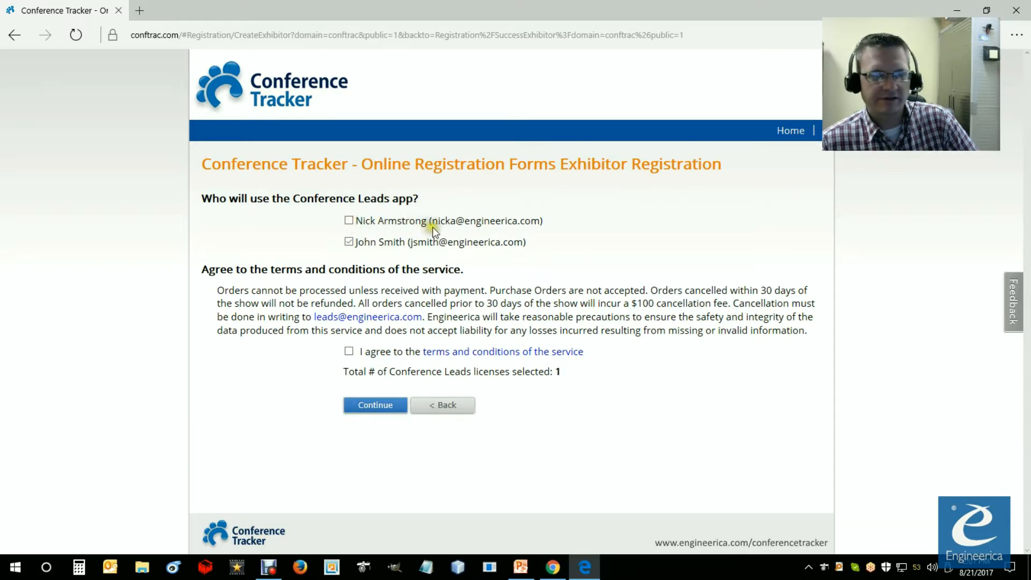
Step: Agree to the Conference Leads terms and conditions of the service and proceed to the registration confirmation
click(349, 353)
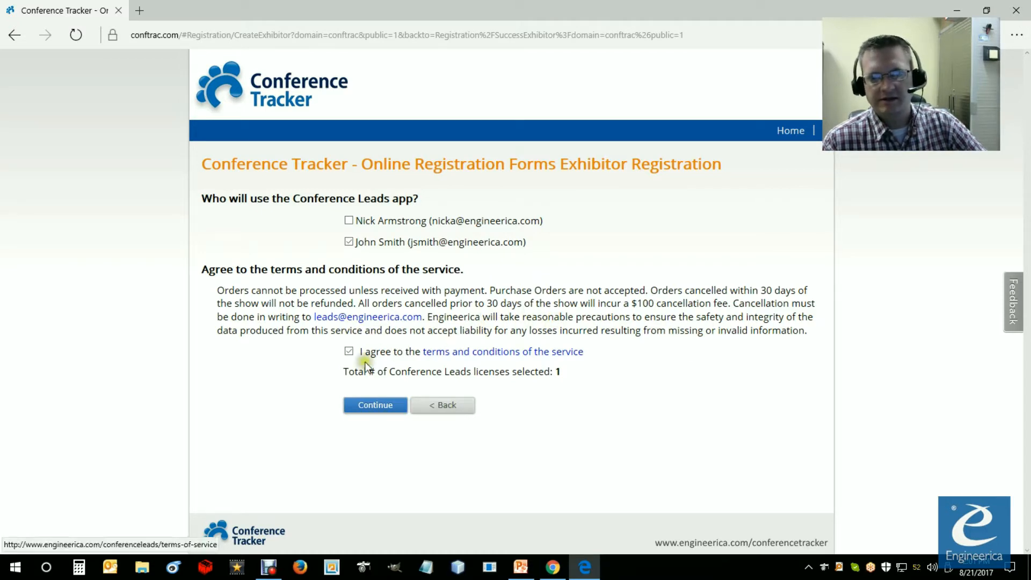
click(385, 409)
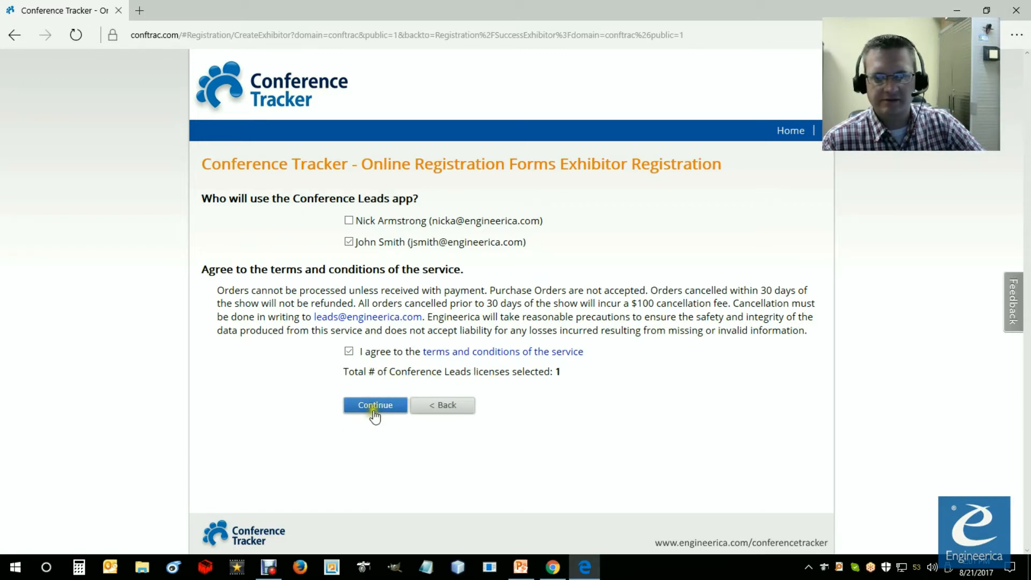
click(376, 407)
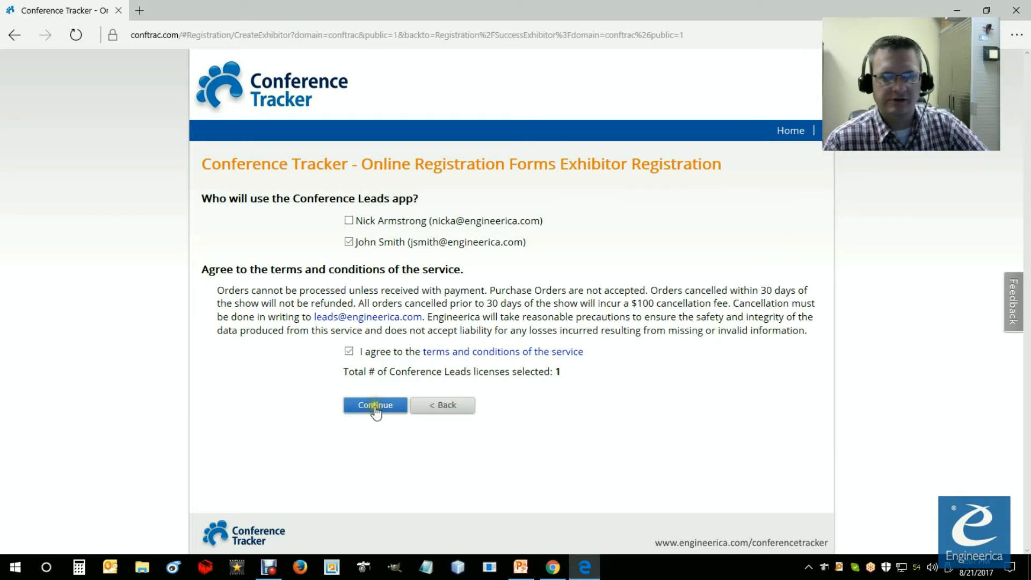
click(384, 406)
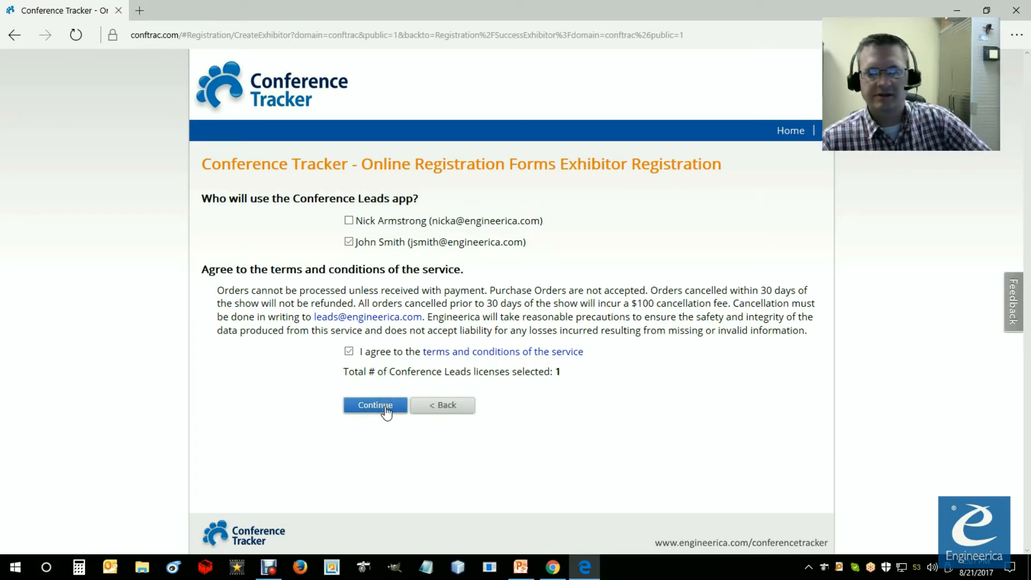
click(384, 409)
click(378, 297)
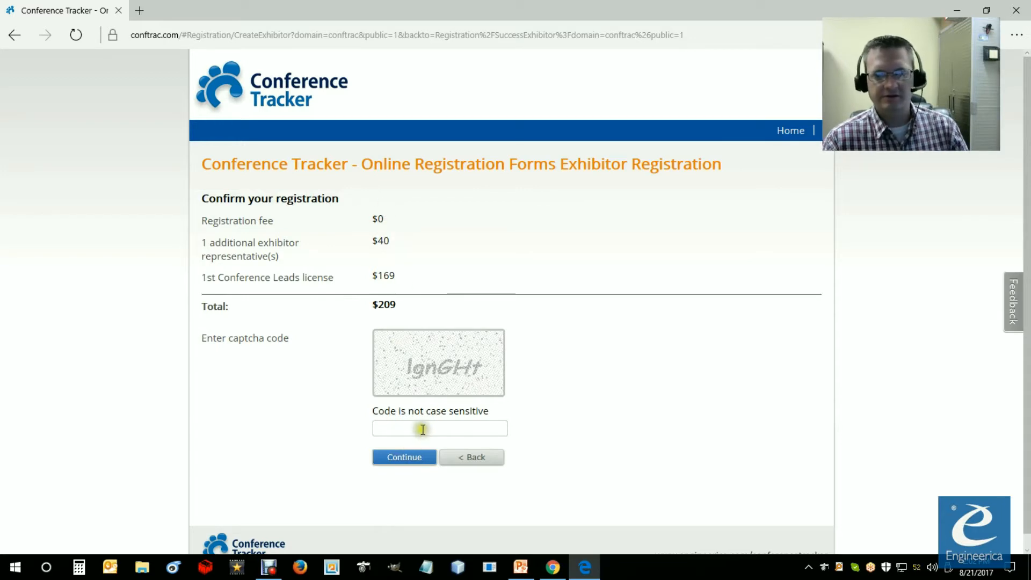
Step: Enter the captcha code to confirm the registration and continue to the PayPal payment page
click(402, 428)
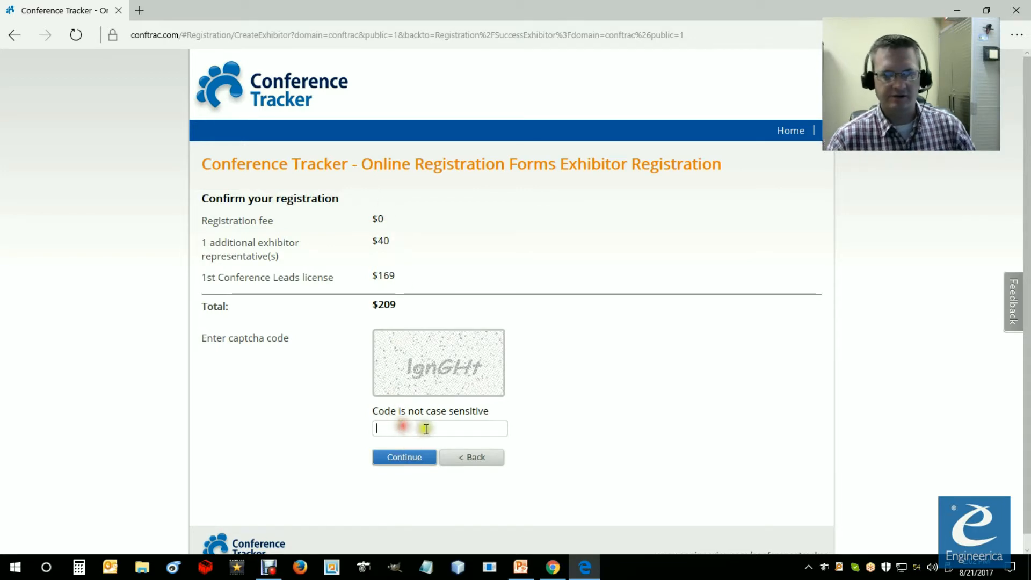
text(lgnGHt)
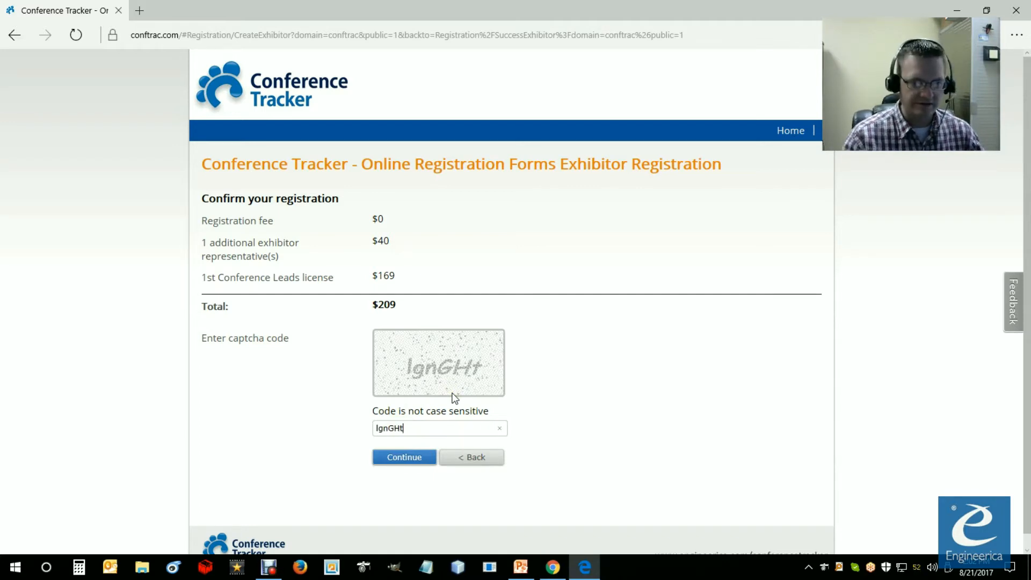
click(408, 457)
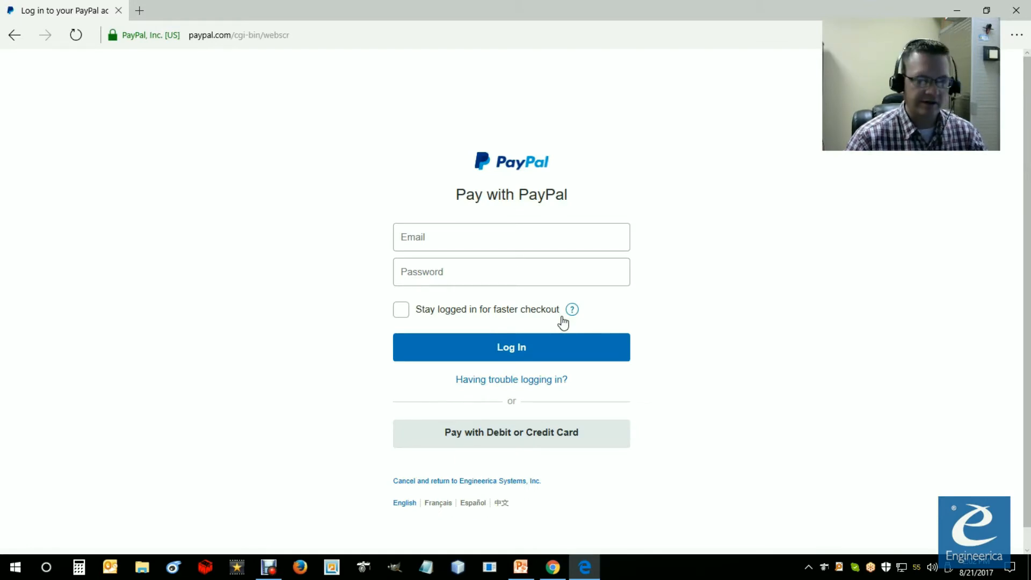
Step: Choose to pay with a debit or credit card and review the PayPal guest checkout form
click(510, 433)
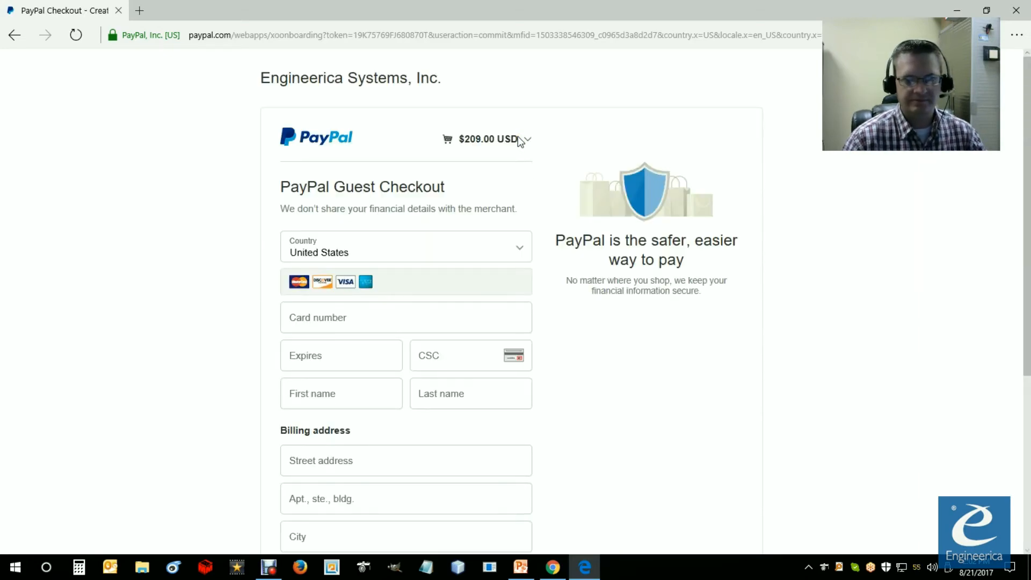
scroll(333, 414, down, 4)
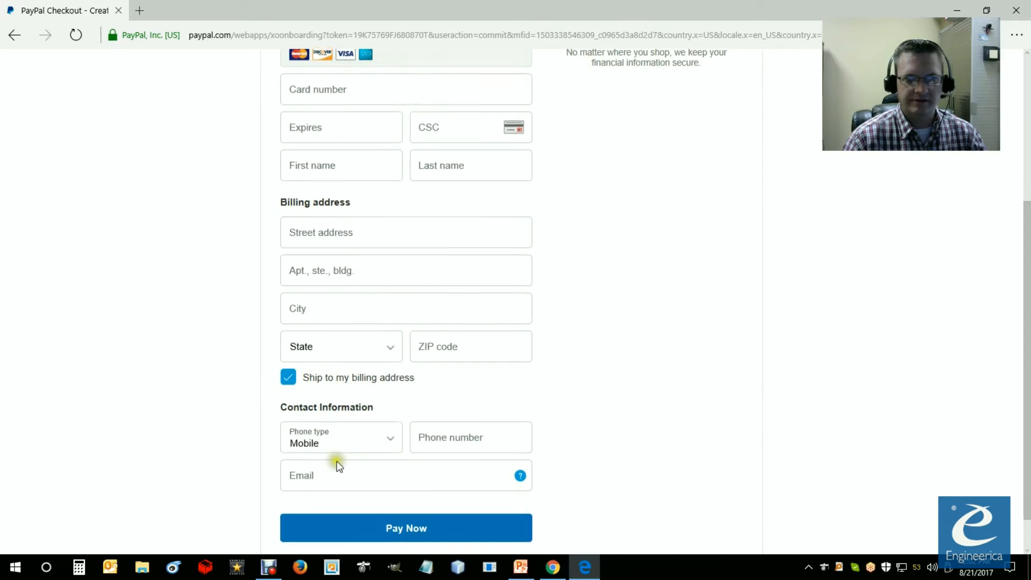
scroll(337, 465, up, 4)
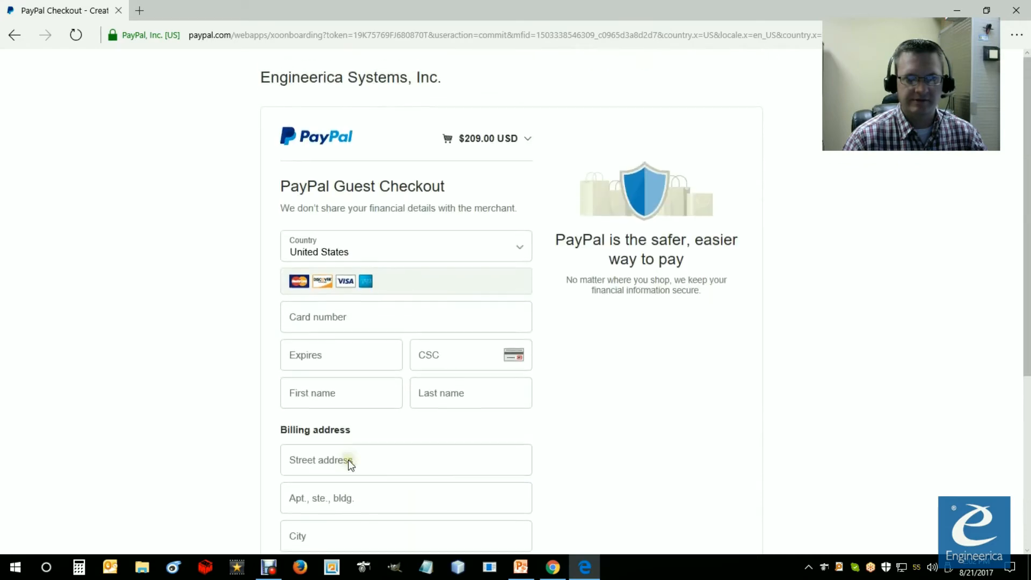
Step: Close the Microsoft Edge checkout window and switch to the Exhibitor Registration slide in the PowerPoint slide show
click(1025, 17)
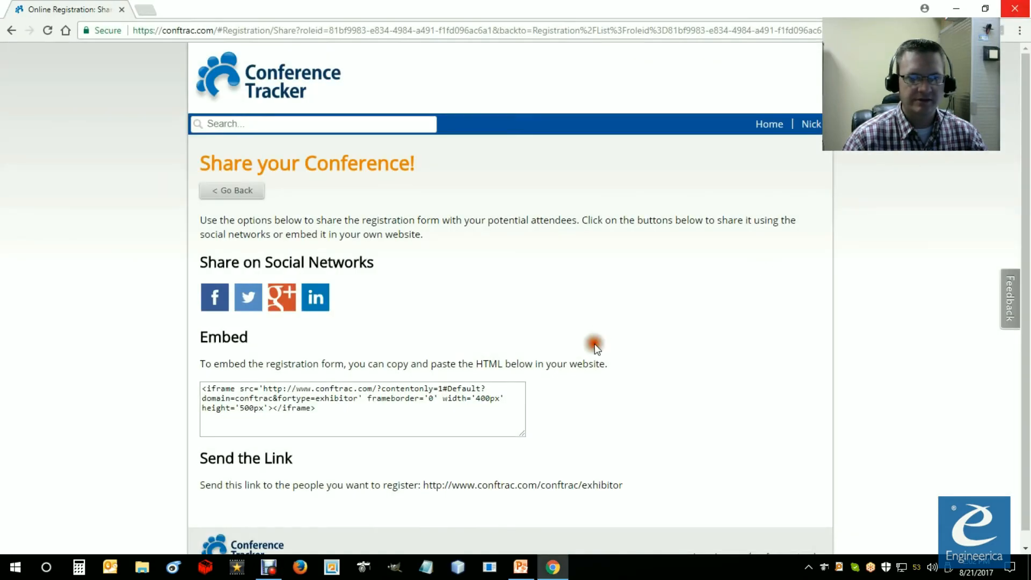
click(521, 567)
click(513, 438)
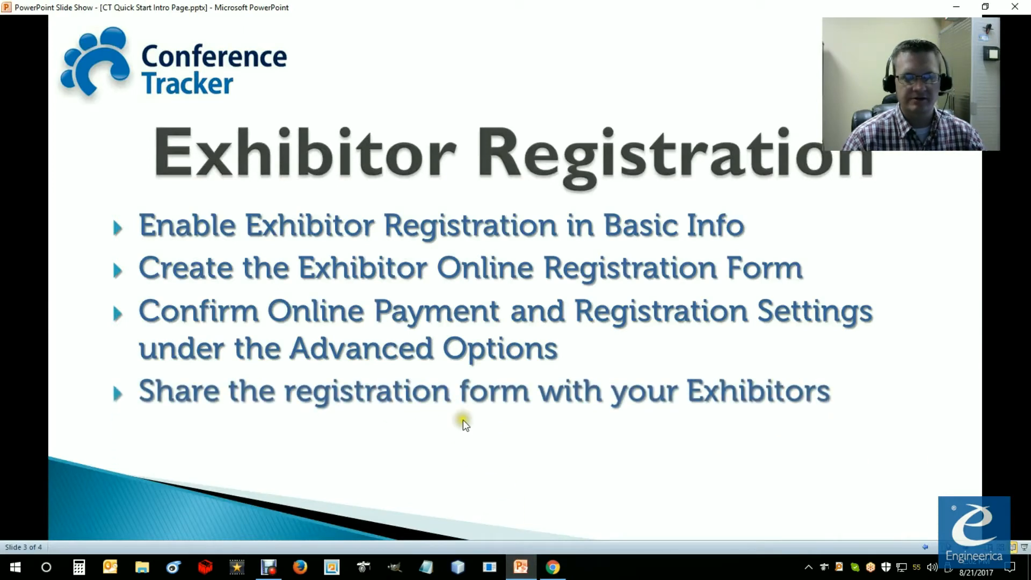